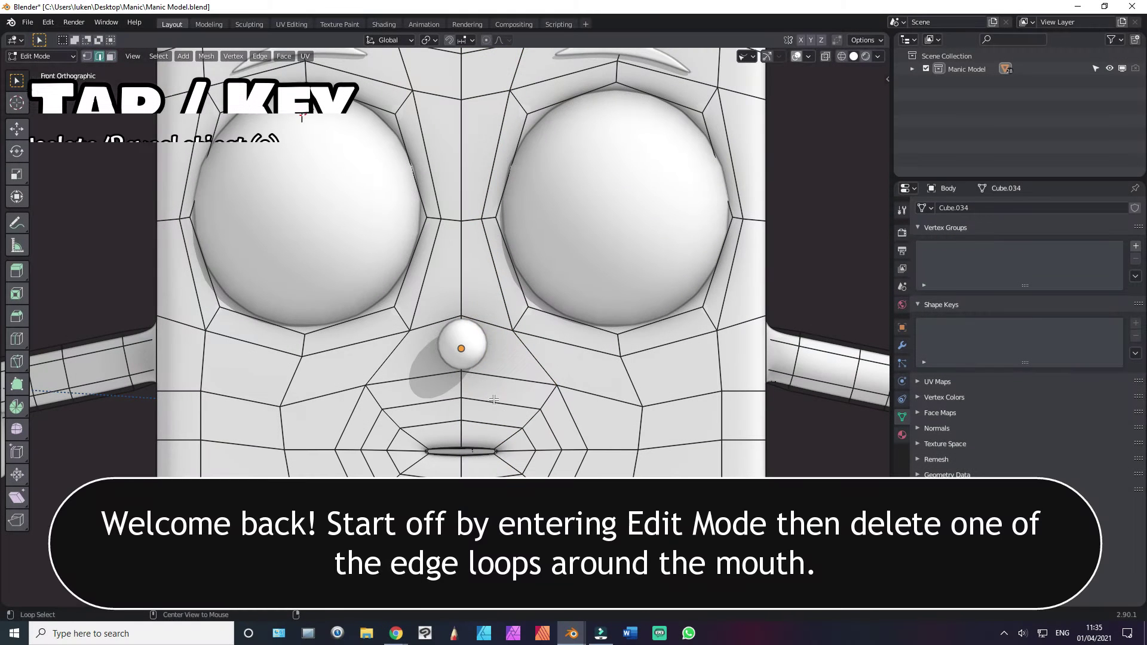
Step: Dissolve the selected mouth edge loop and isolate the body mesh in Local View
key(x)
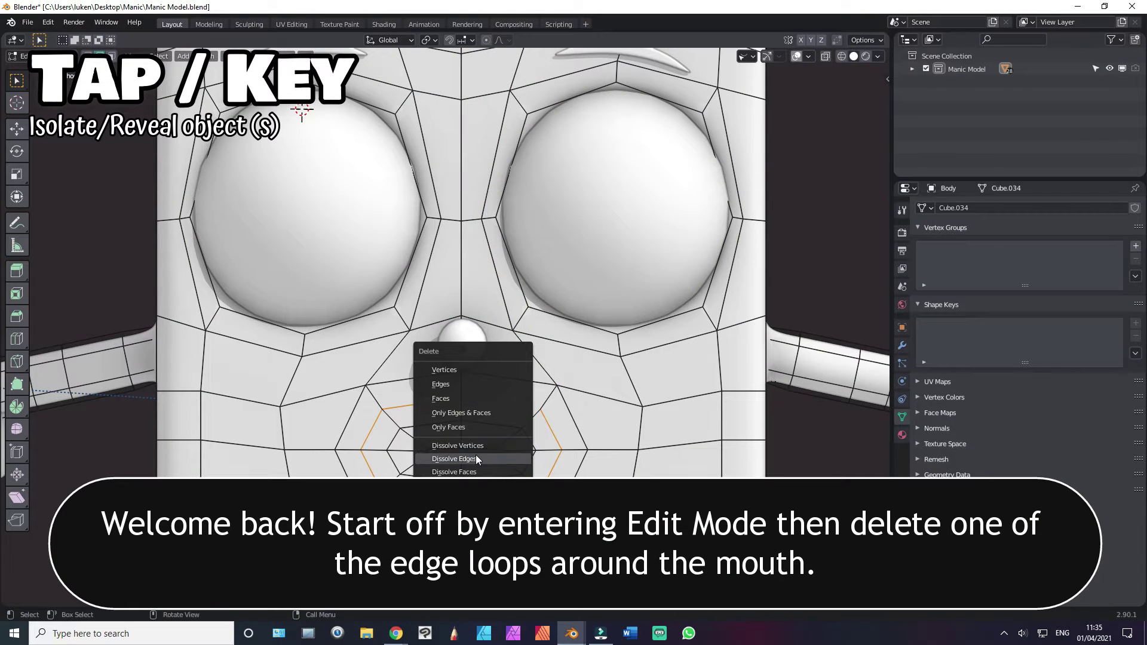
click(475, 454)
shift+middle_drag(485, 224, 447, 338)
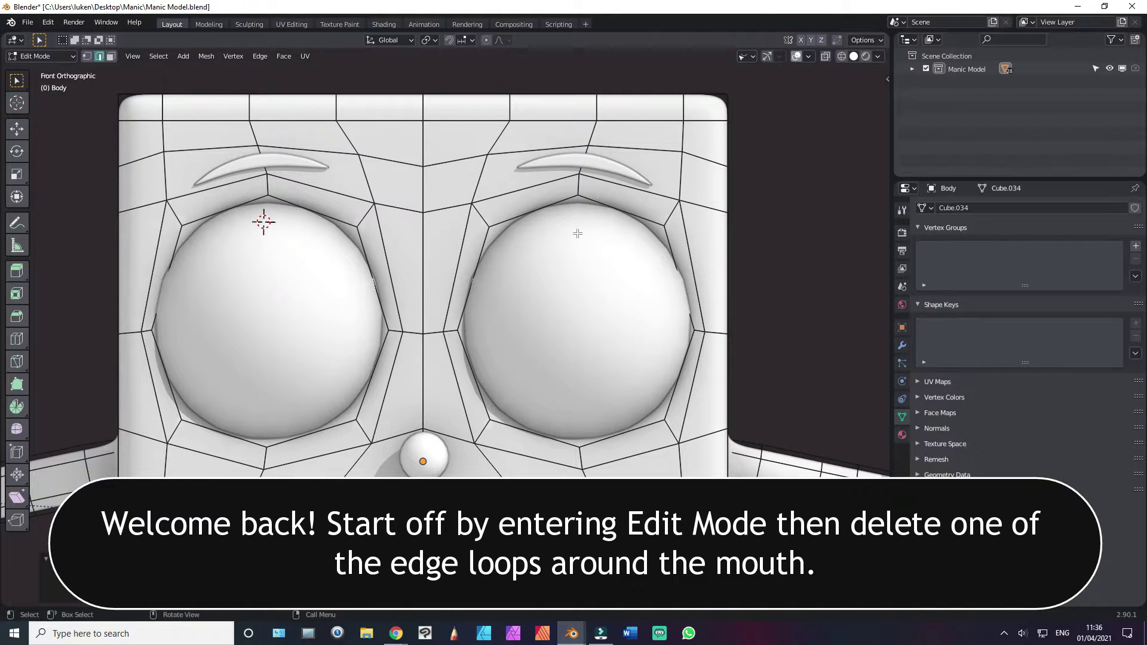
shift+middle_drag(577, 234, 464, 289)
key(KP_Divide)
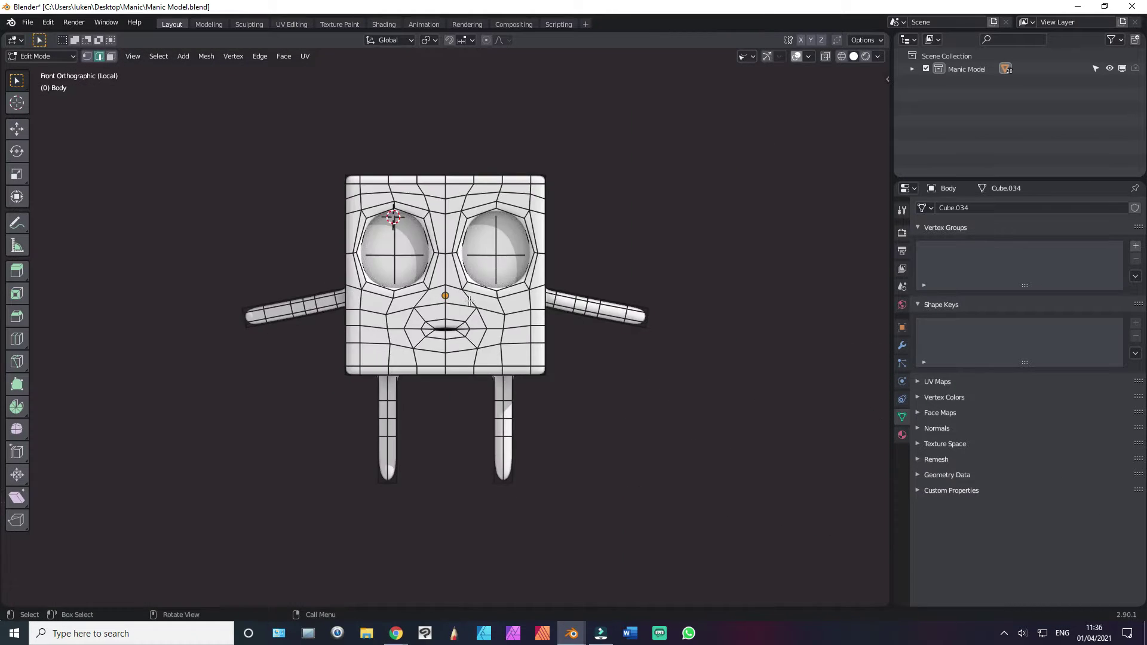
Step: Delete the right eye and its surrounding socket faces from the body mesh
scroll(538, 230, up, 6)
shift+middle_drag(538, 231, 324, 502)
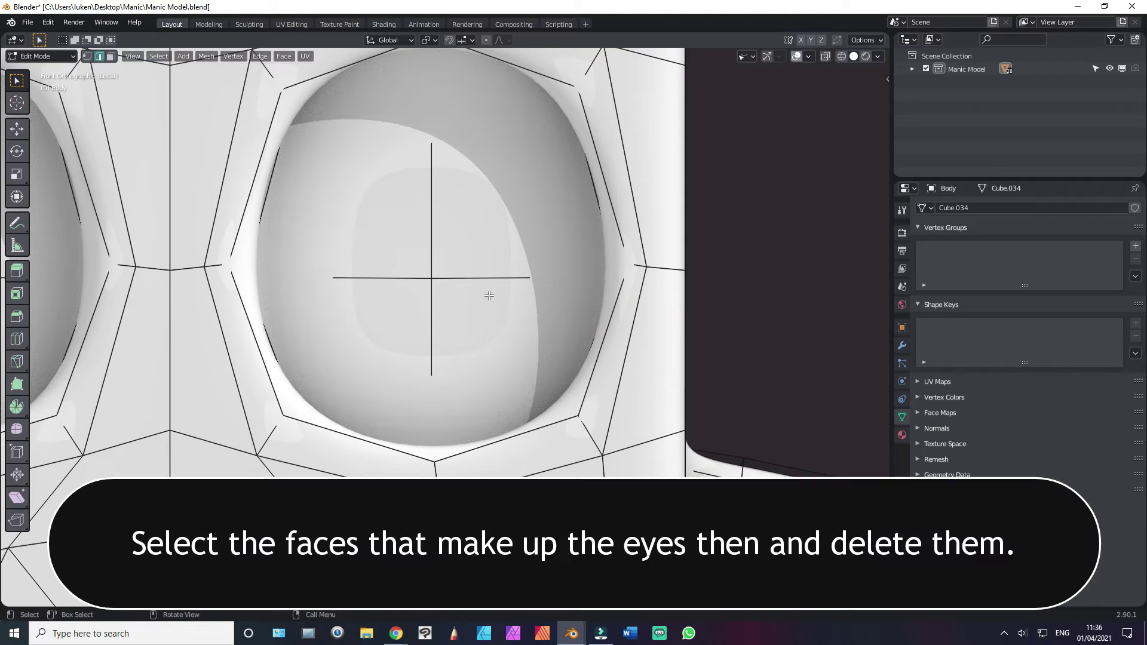
key(3)
click(396, 230)
shift+click(396, 303)
shift+click(493, 318)
shift+click(468, 228)
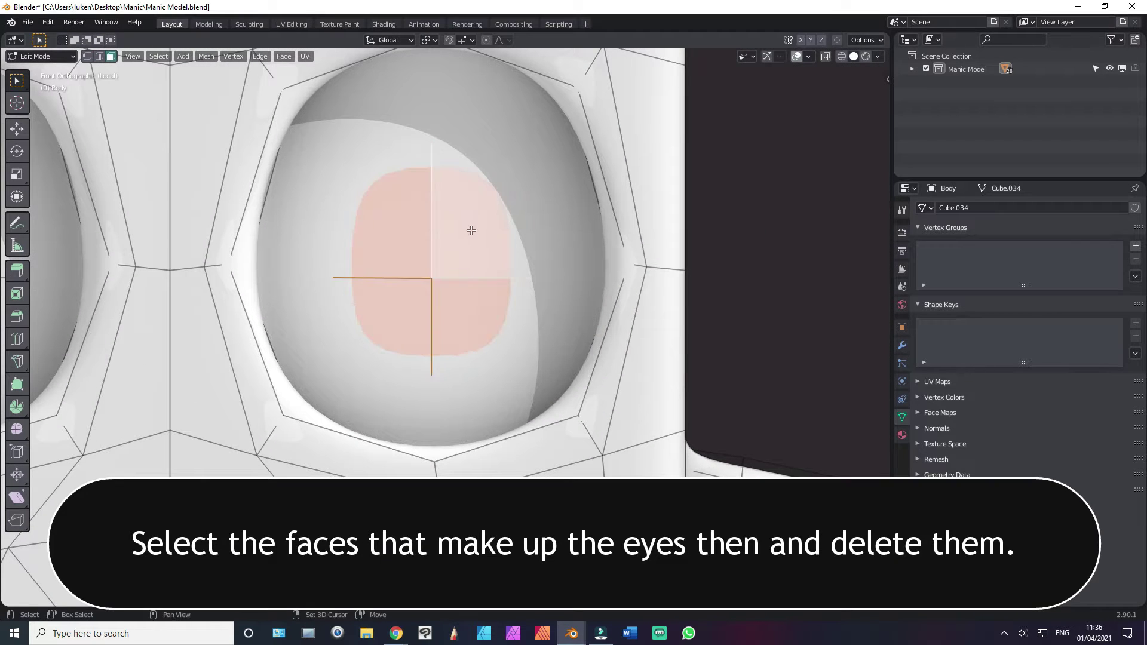
key(ctrl+l)
key(x)
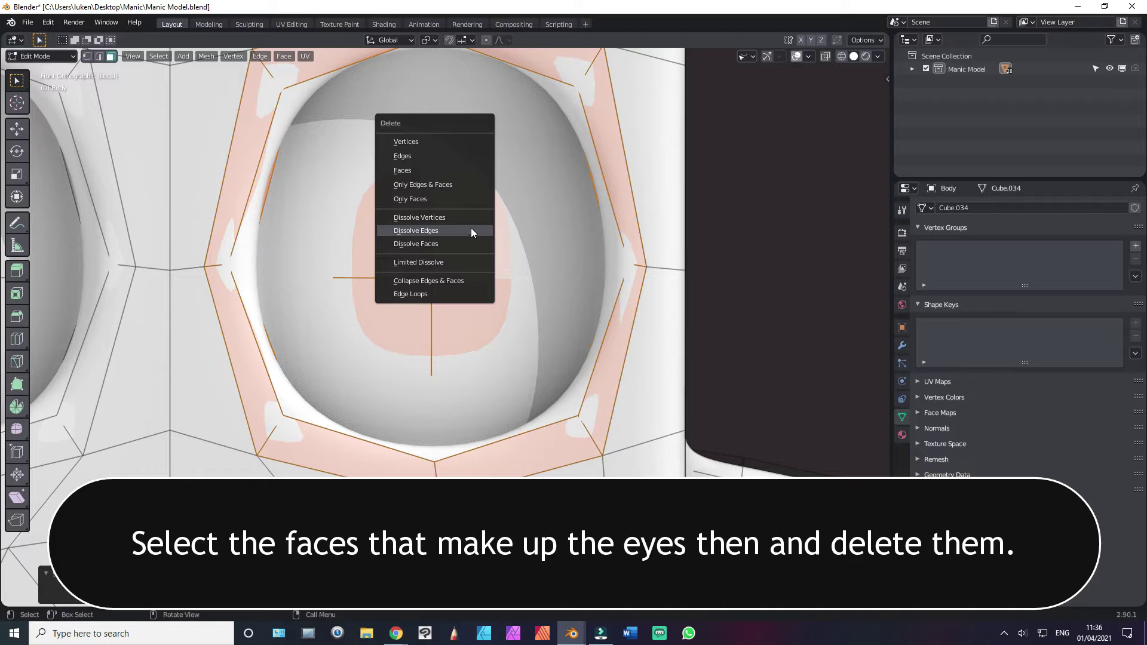
click(411, 168)
Step: Hide Subdivision in edit mode, dissolve the loop above the eyes, and select the right eye loop
scroll(423, 215, down, 3)
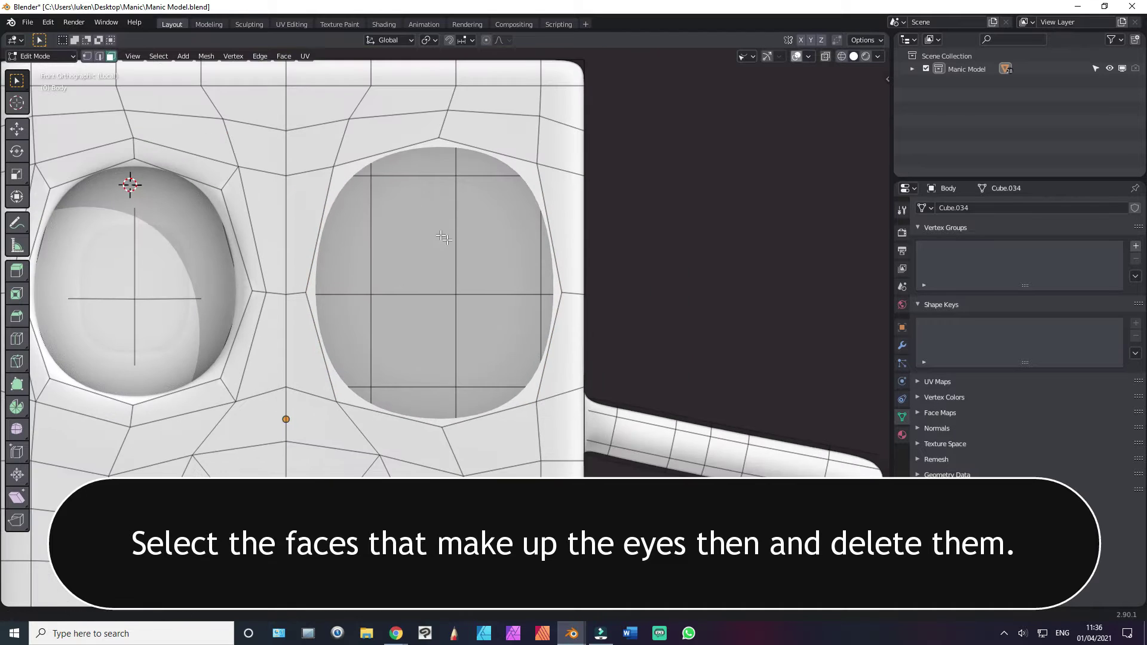
key(1)
click(901, 345)
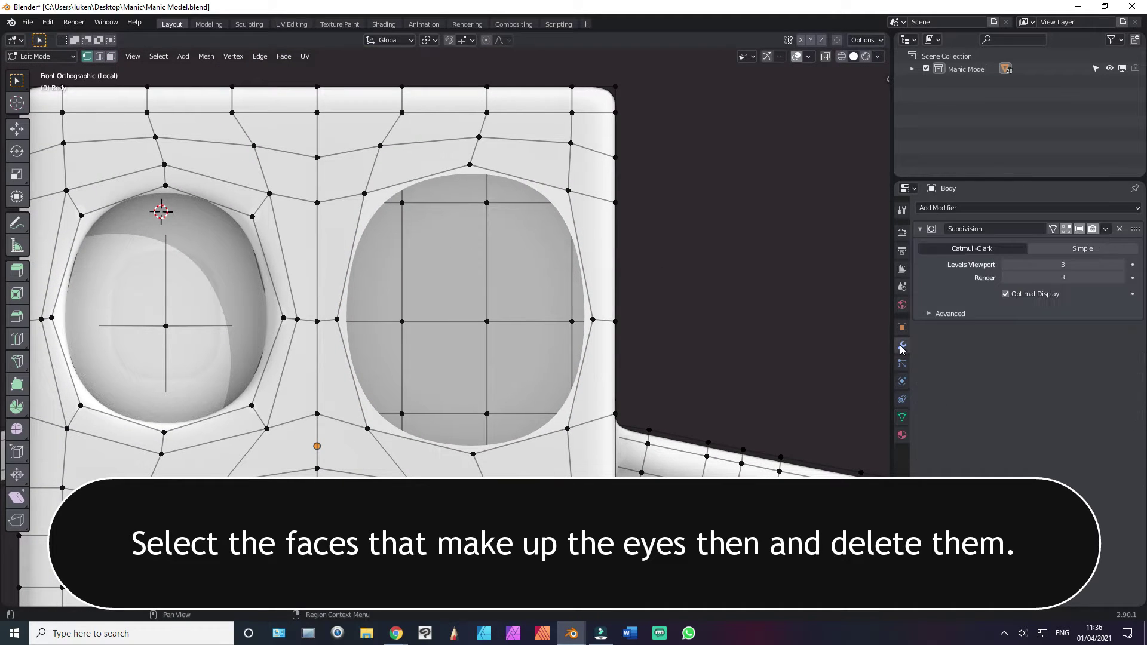
click(1067, 229)
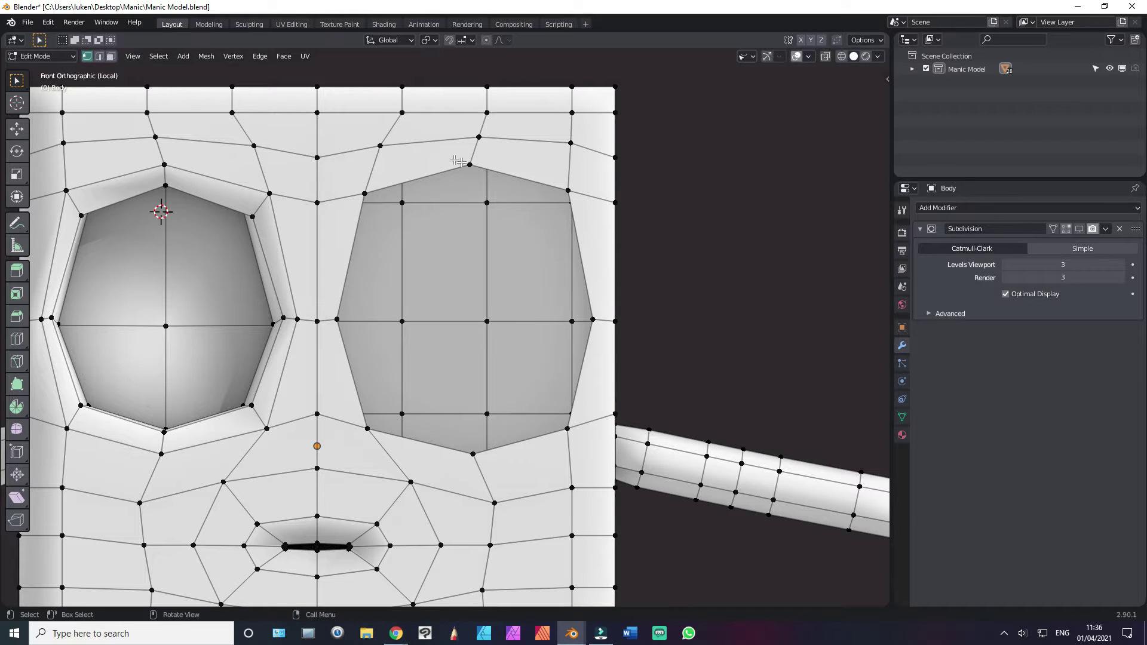
alt+click(409, 141)
key(x)
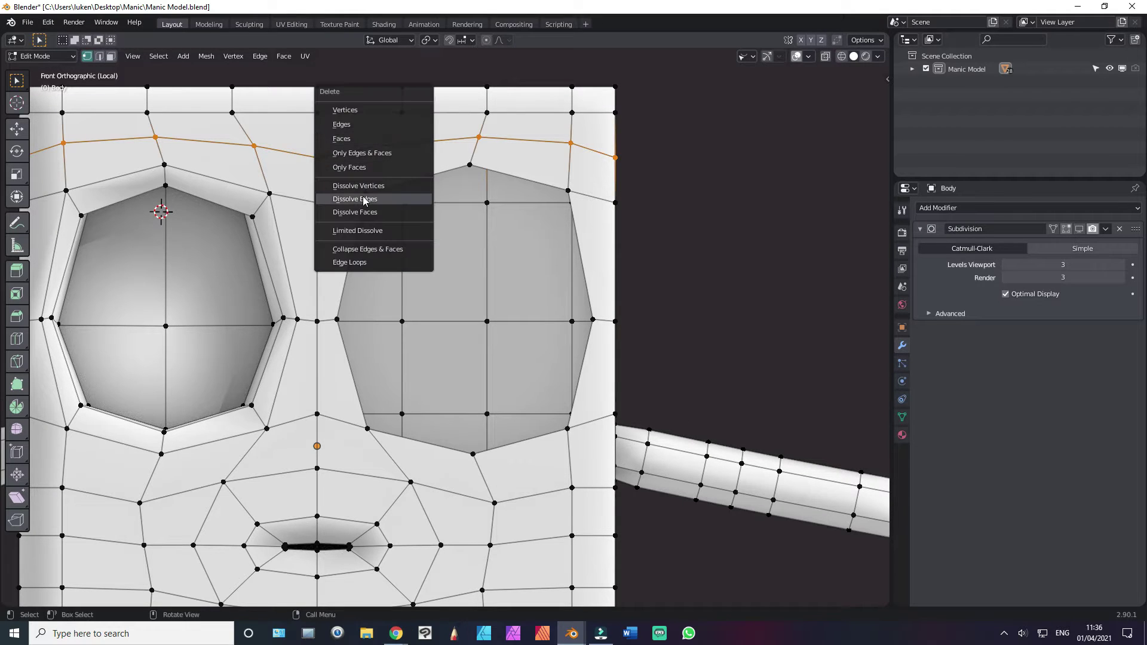
click(365, 200)
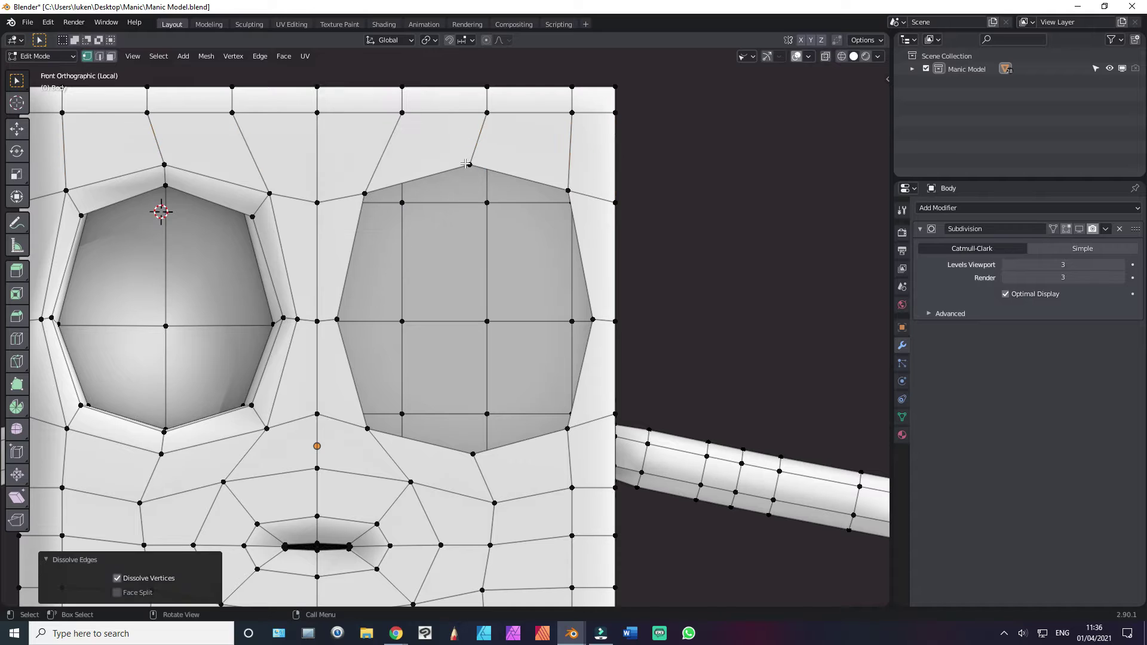
click(465, 163)
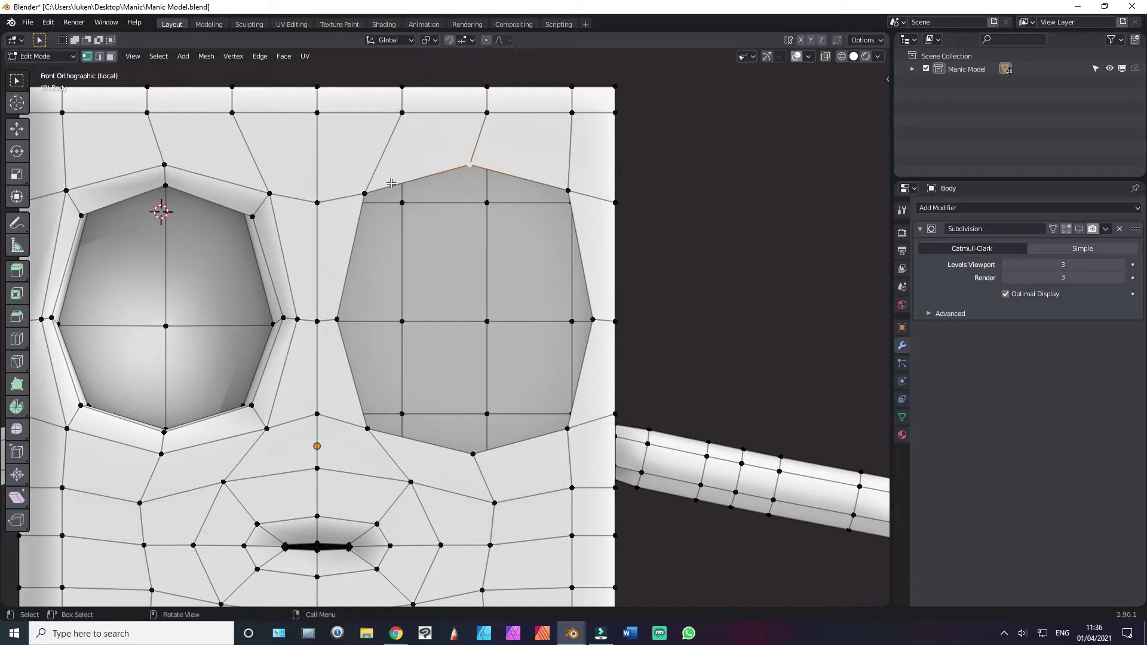
alt+click(390, 184)
Step: Fill the right eye loop with a face and nudge its top and left vertices
key(f)
click(471, 164)
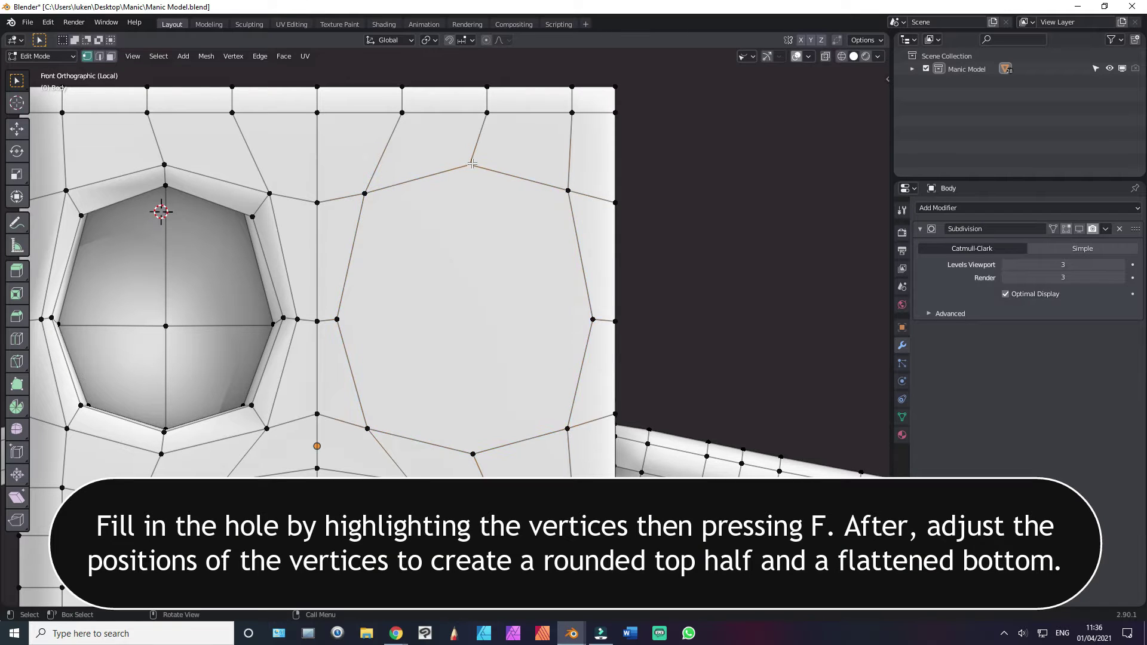
drag(471, 163, 466, 156)
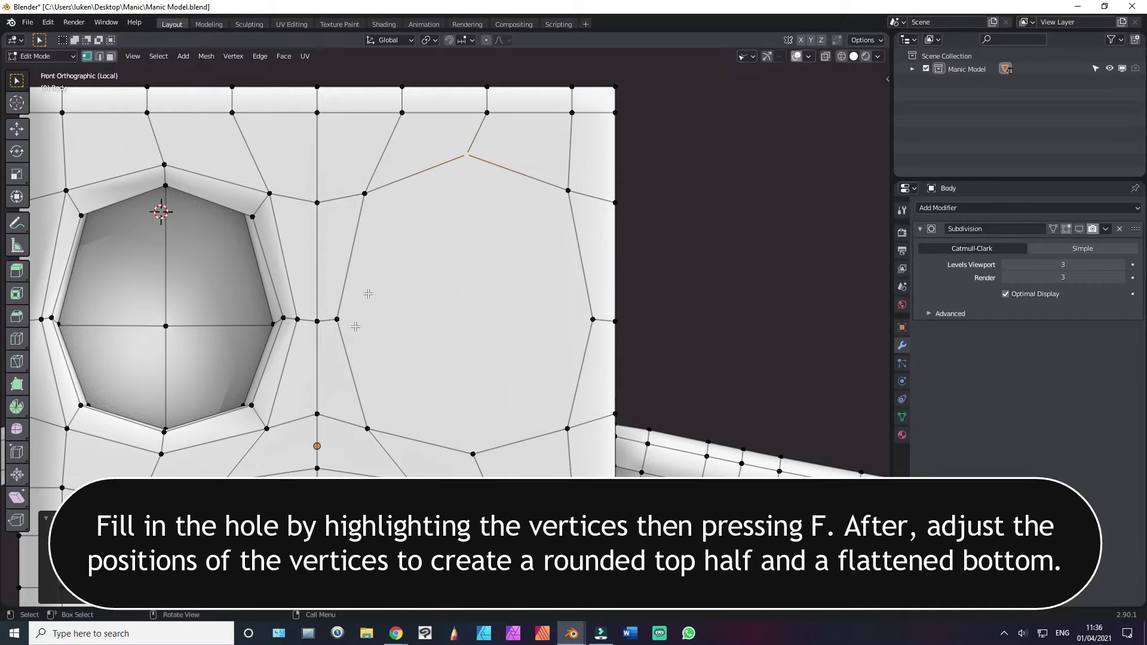
click(338, 315)
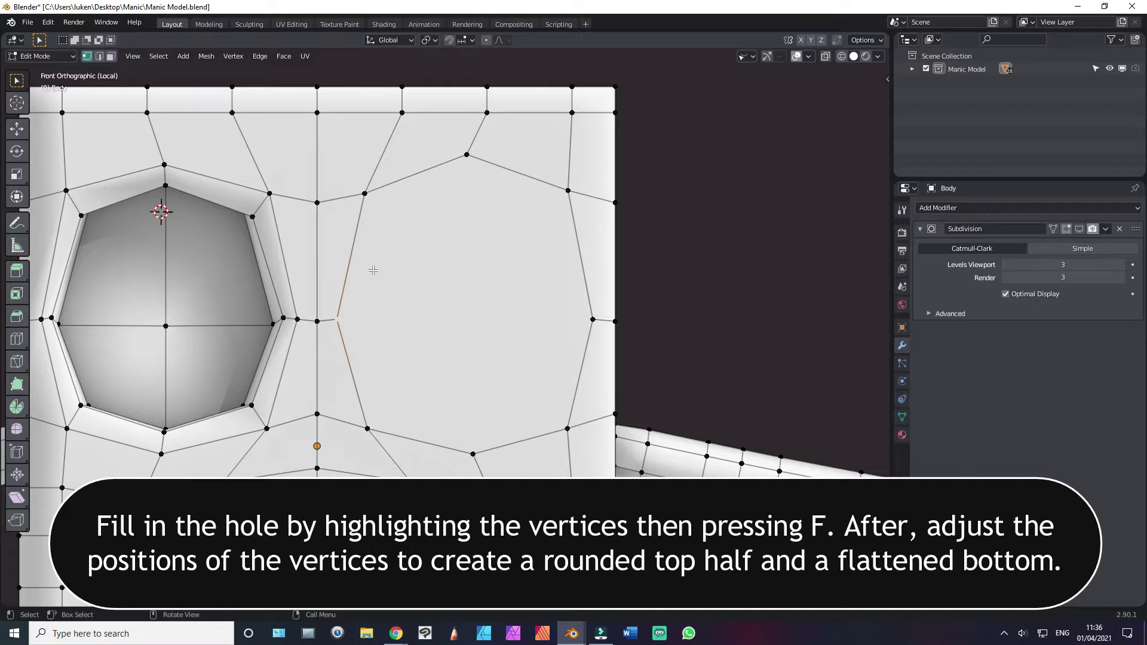
drag(364, 193, 345, 221)
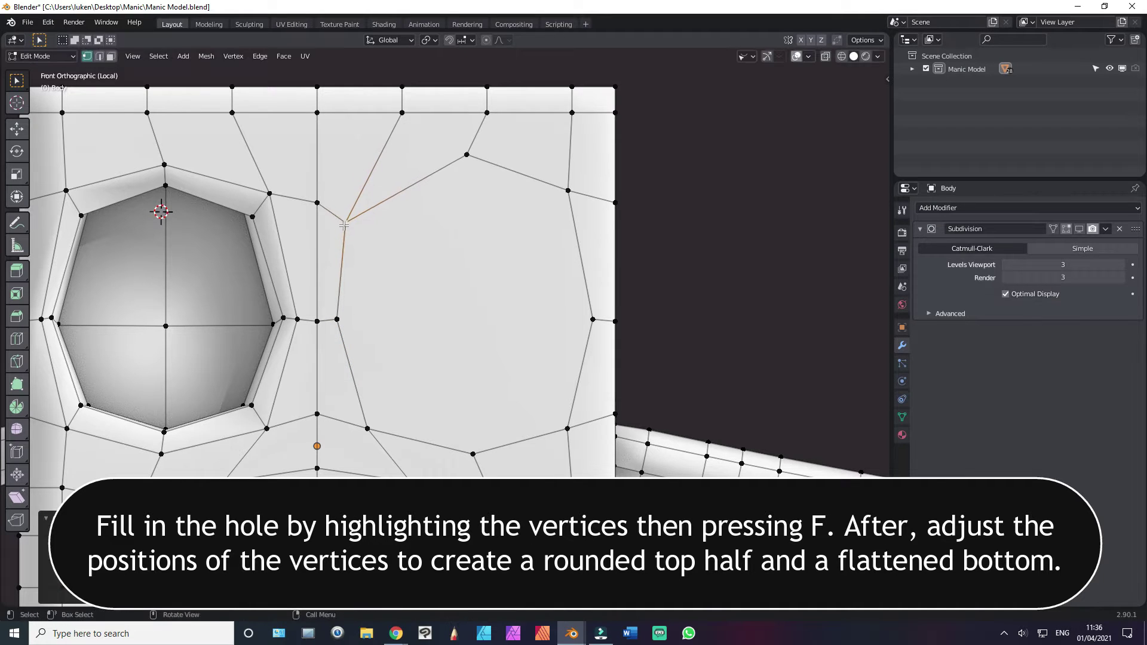
click(341, 323)
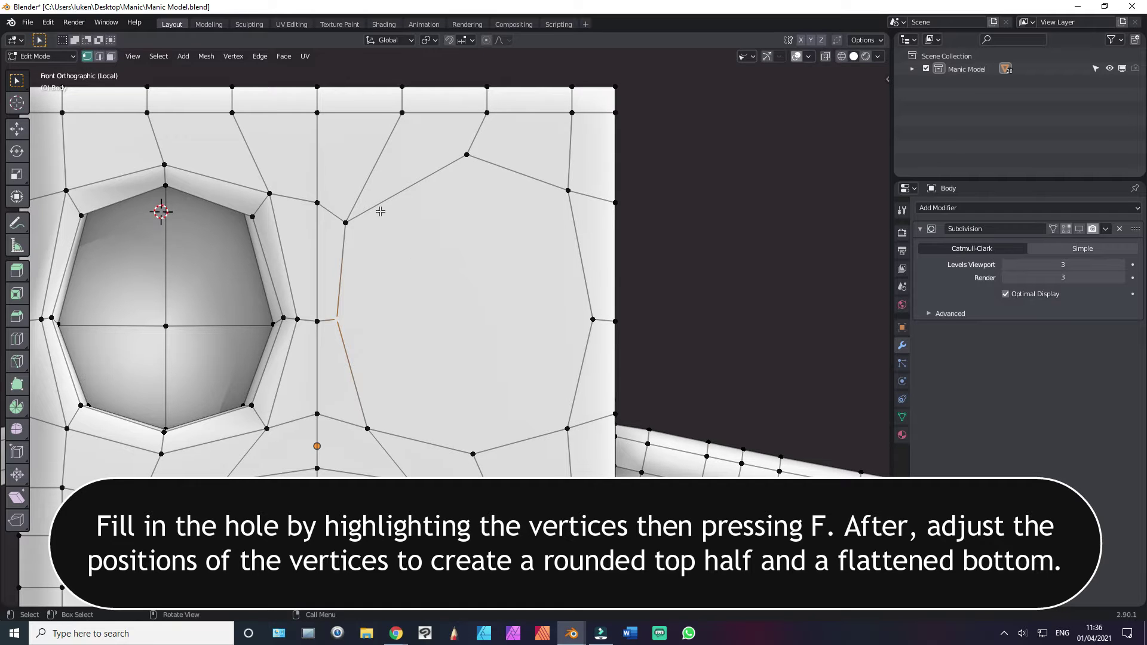
key(ctrl+z)
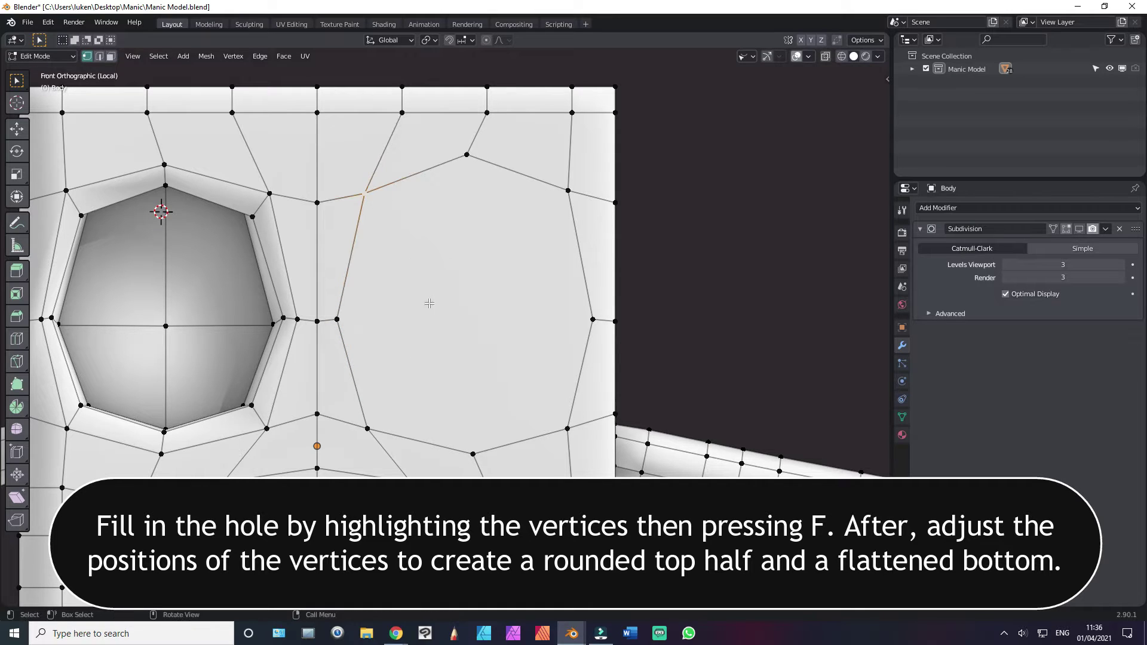
Step: Lower one eye vertex along Z and slide the lower-right vertices upward
key(g)
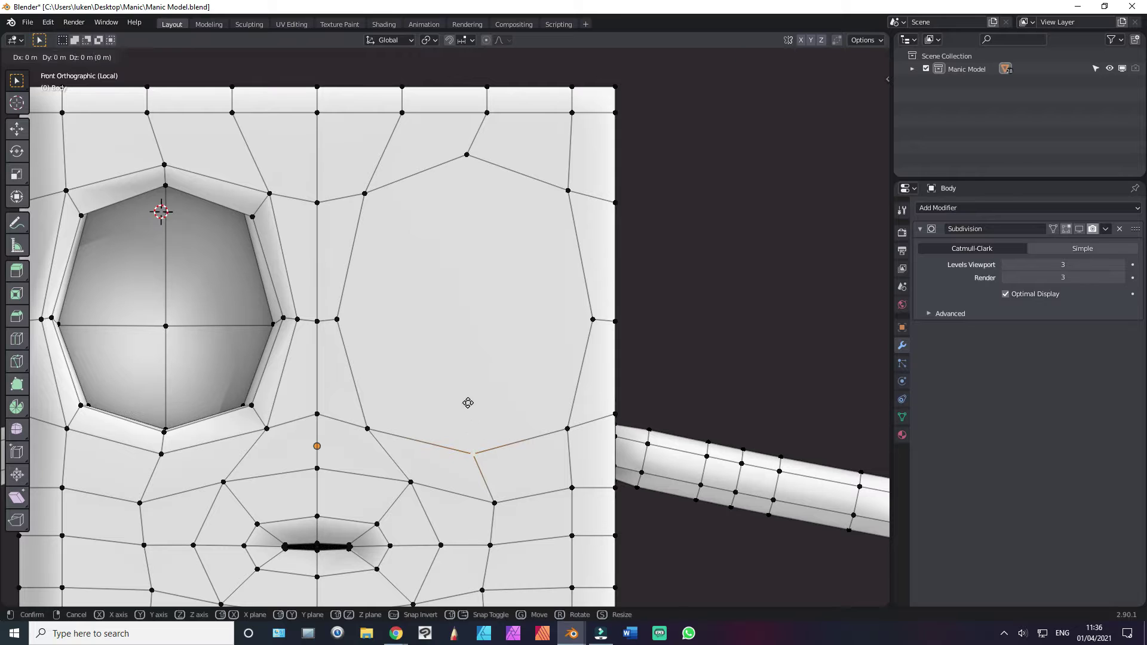
key(z)
click(471, 423)
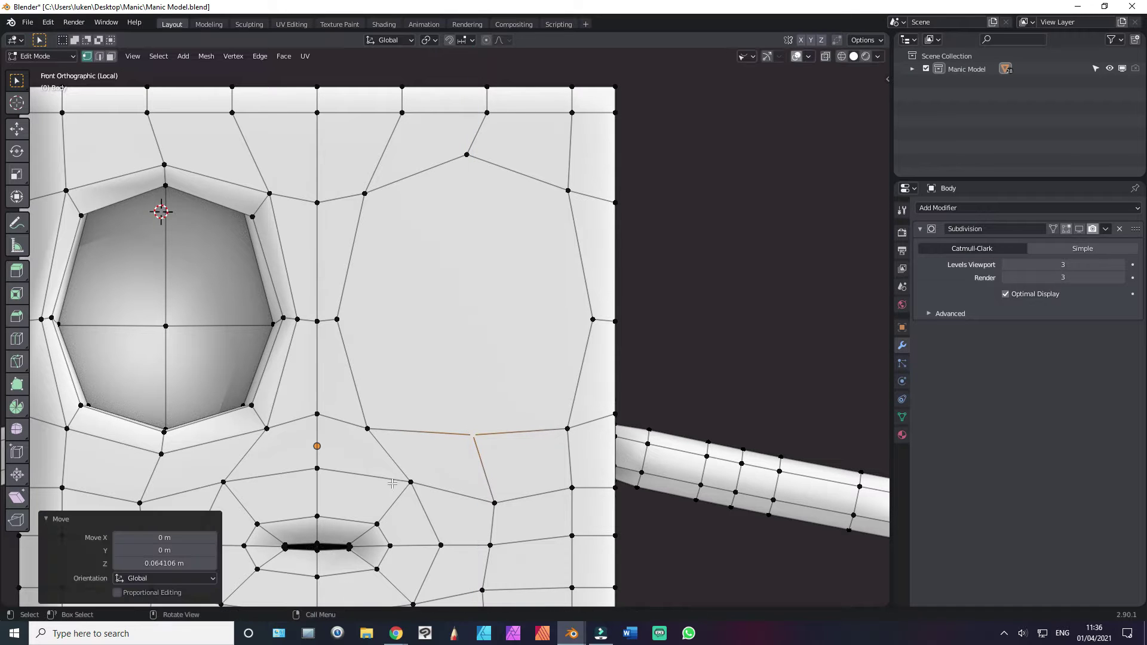
shift+middle_drag(397, 498, 566, 436)
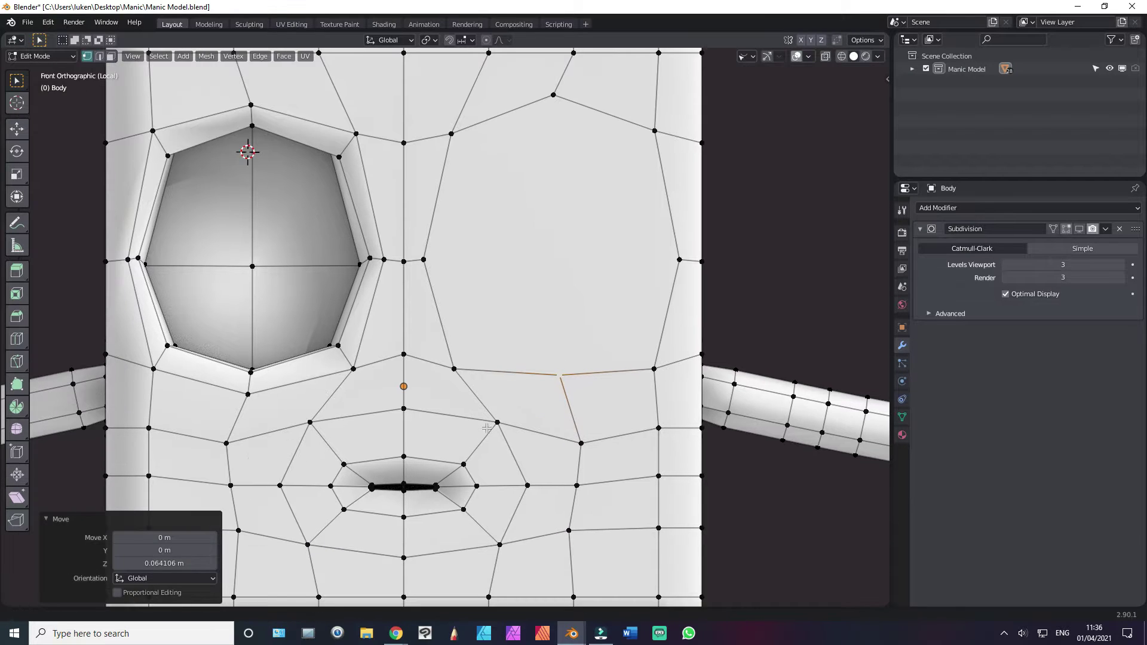
click(581, 443)
key(g)
key(g)
click(582, 428)
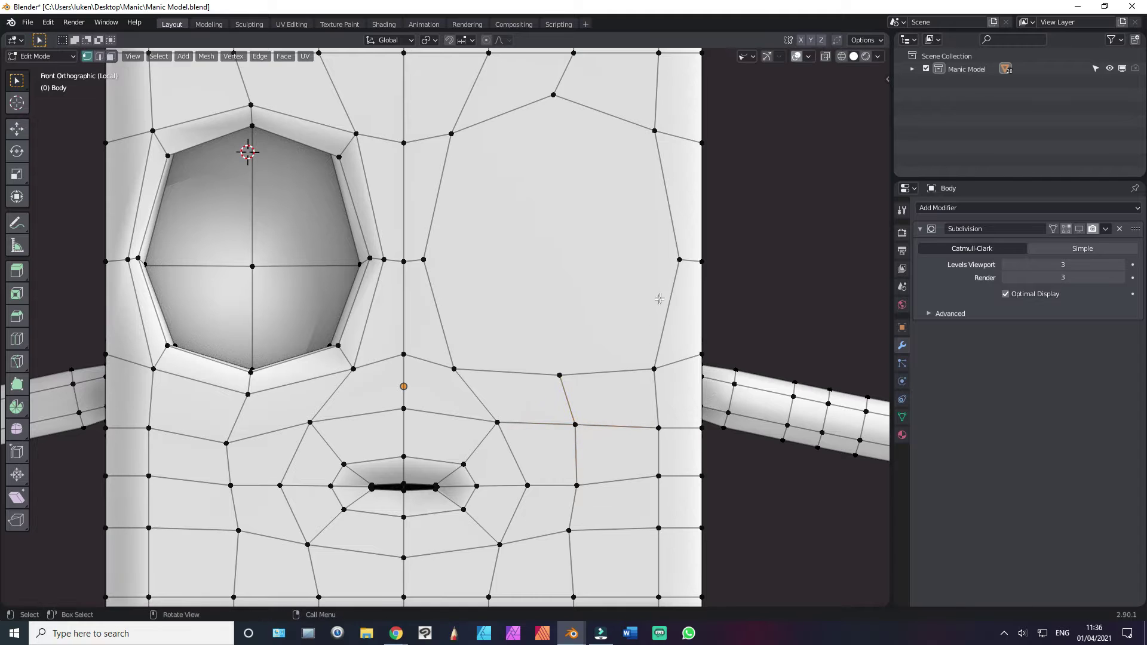
shift+middle_drag(659, 298, 602, 348)
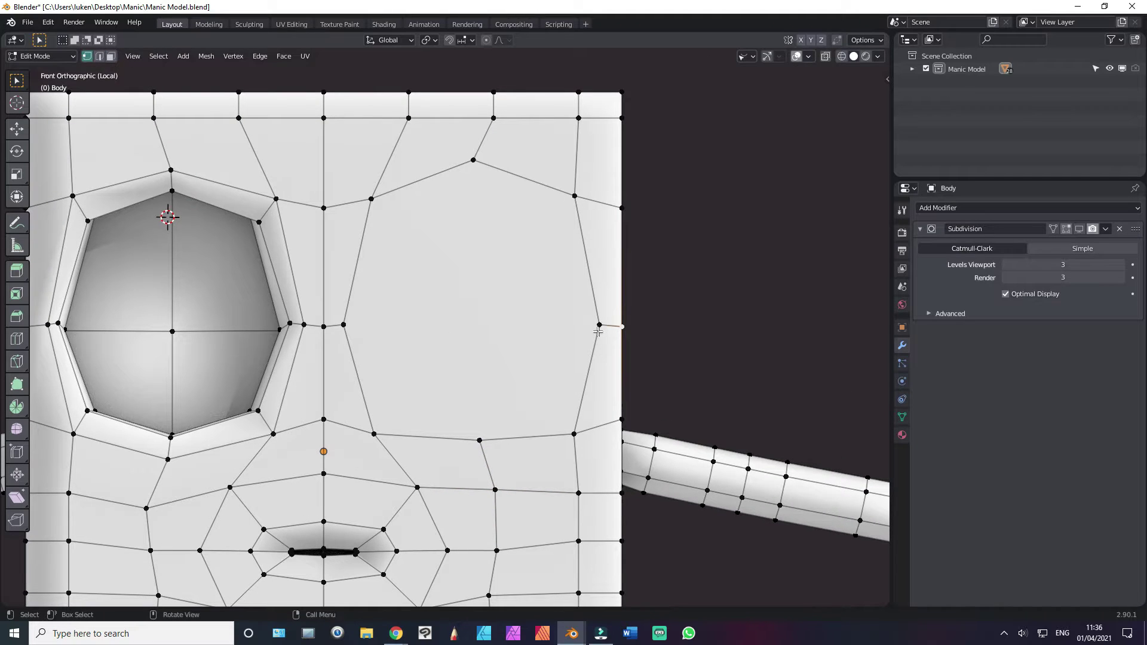
key(g)
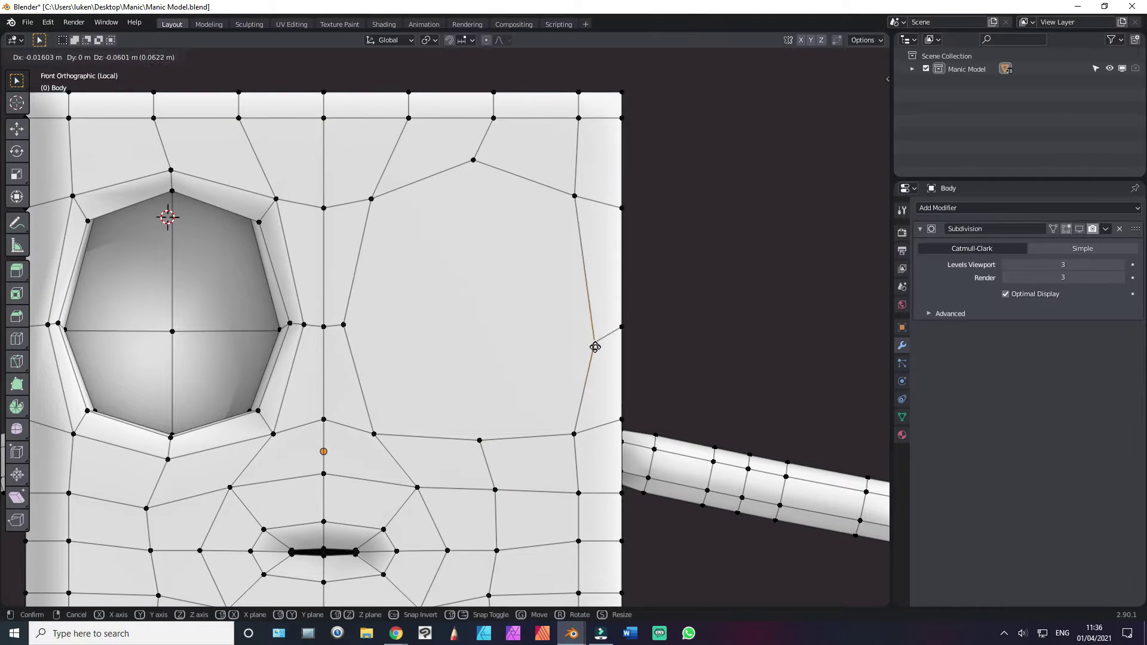
click(583, 350)
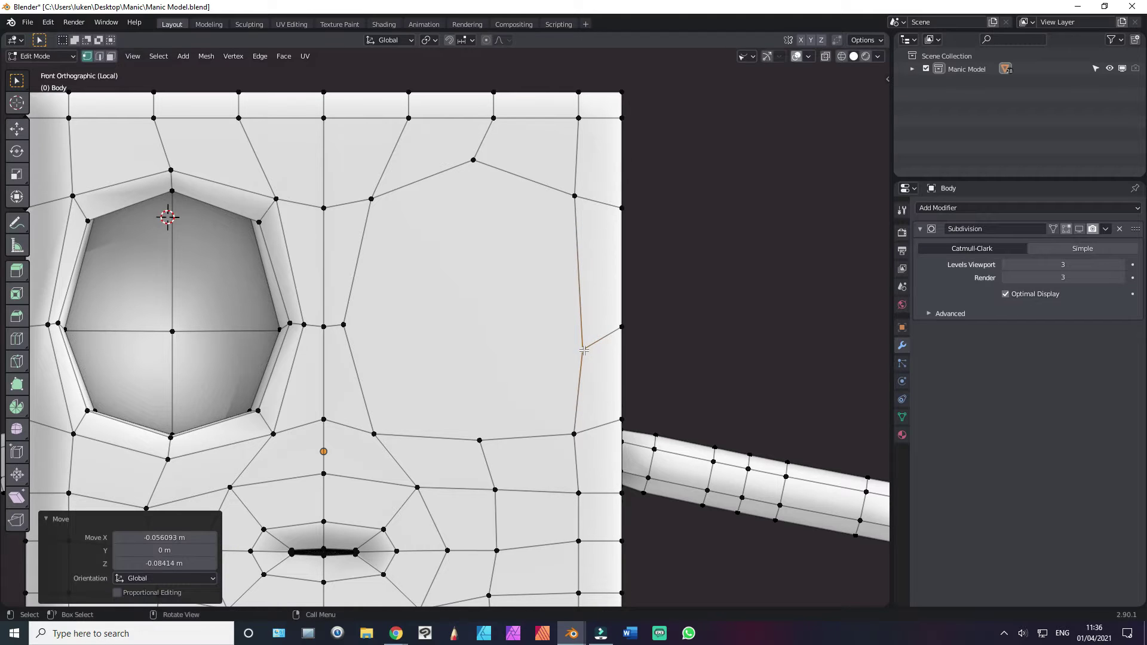
Step: Reposition the right, upper-right, upper-left and left eye vertices to round the outline's top
click(573, 203)
key(g)
click(534, 185)
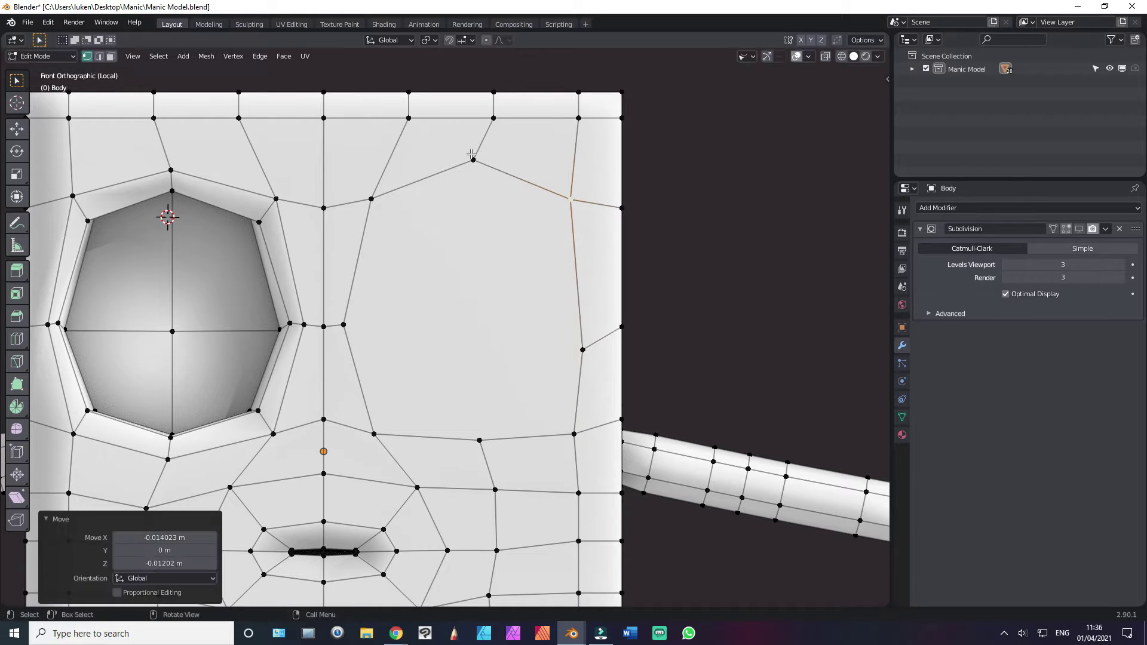
click(471, 154)
key(g)
click(471, 157)
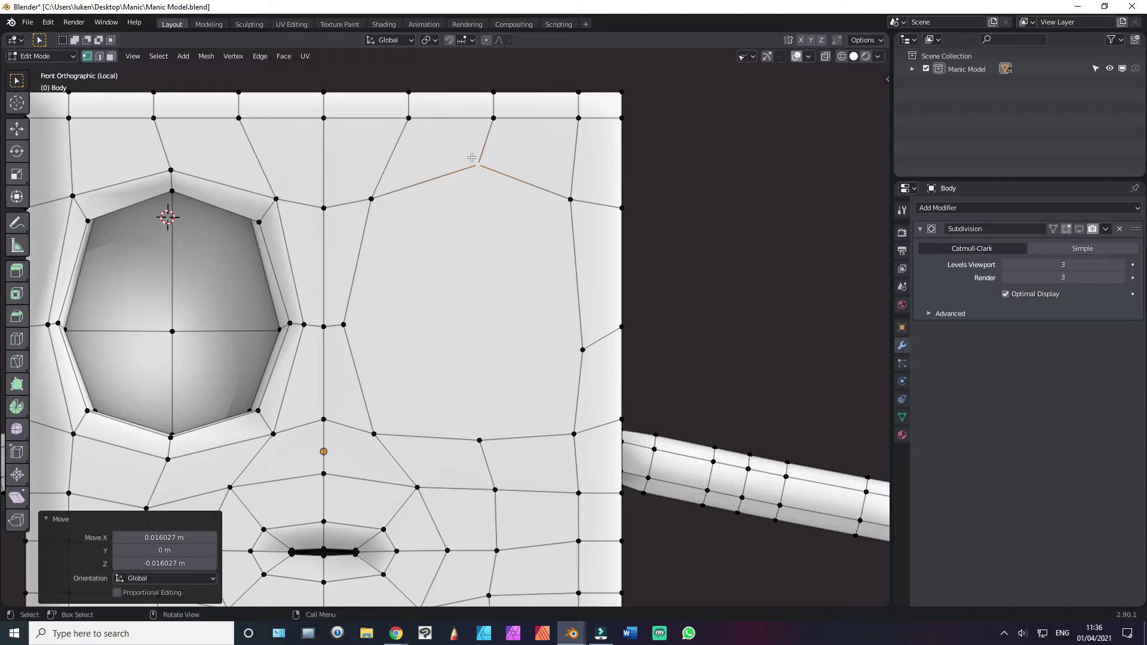
click(379, 191)
key(g)
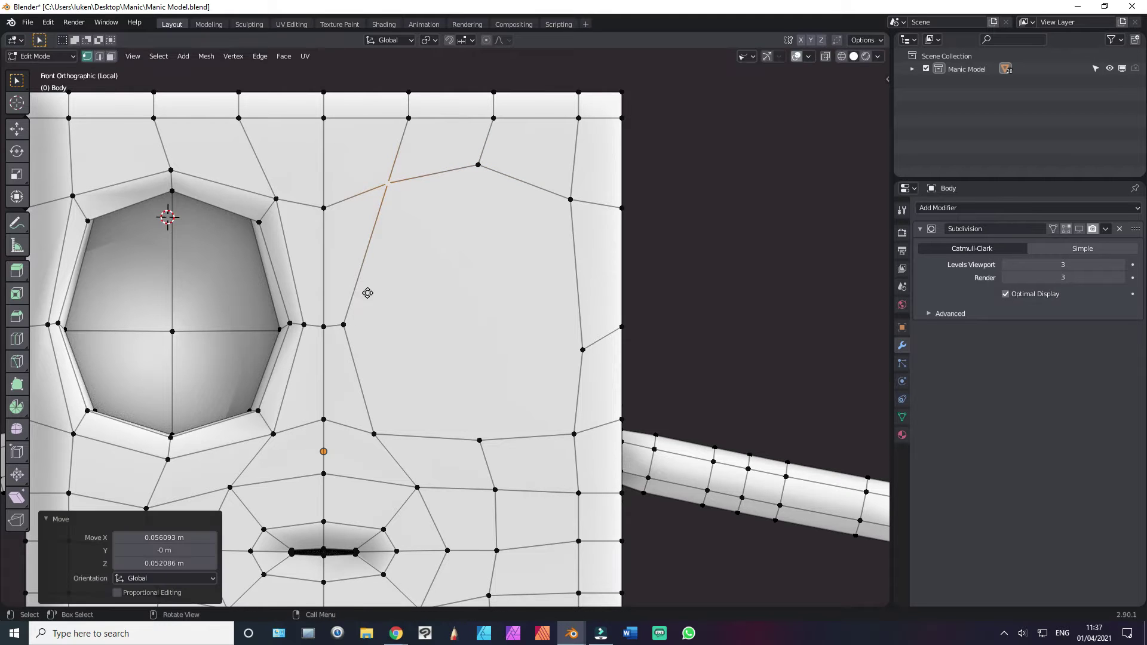
click(345, 323)
key(g)
click(374, 287)
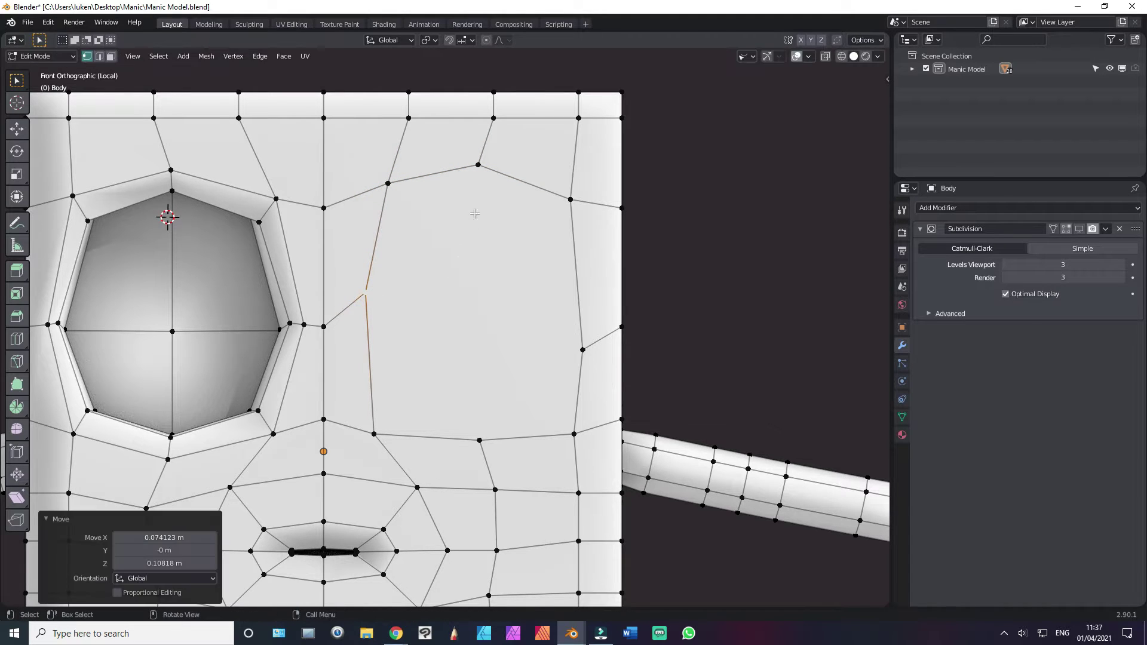
click(561, 189)
Step: Place the last eye vertex, re-enable Subdivision edit display, and delete the filled eye face
key(g)
click(562, 187)
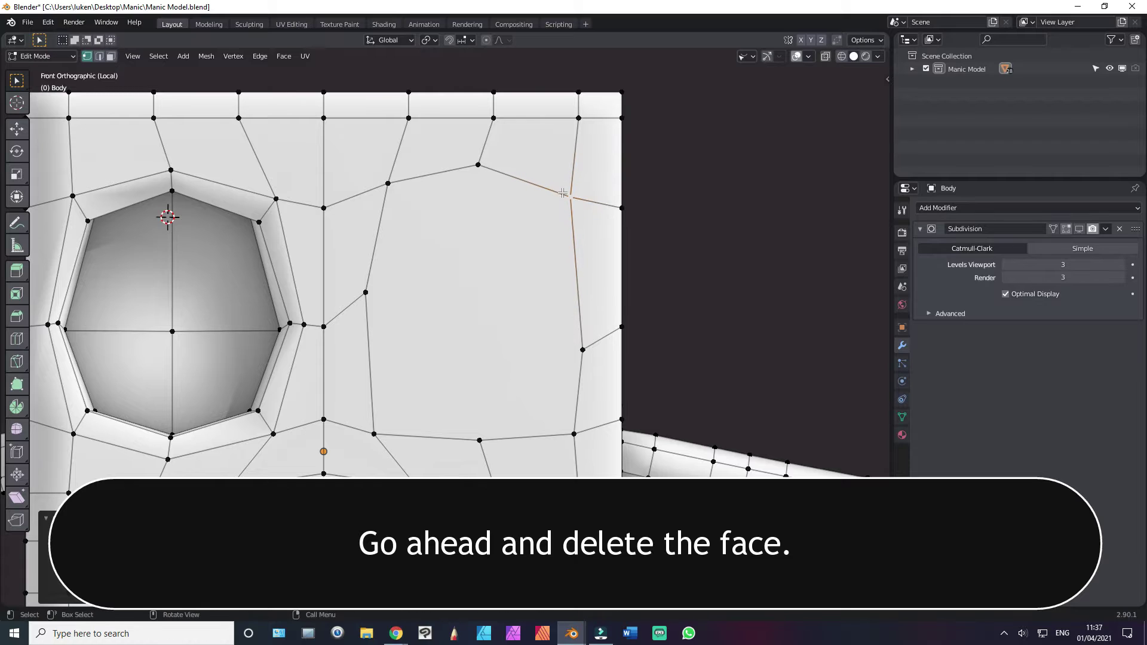
click(1079, 229)
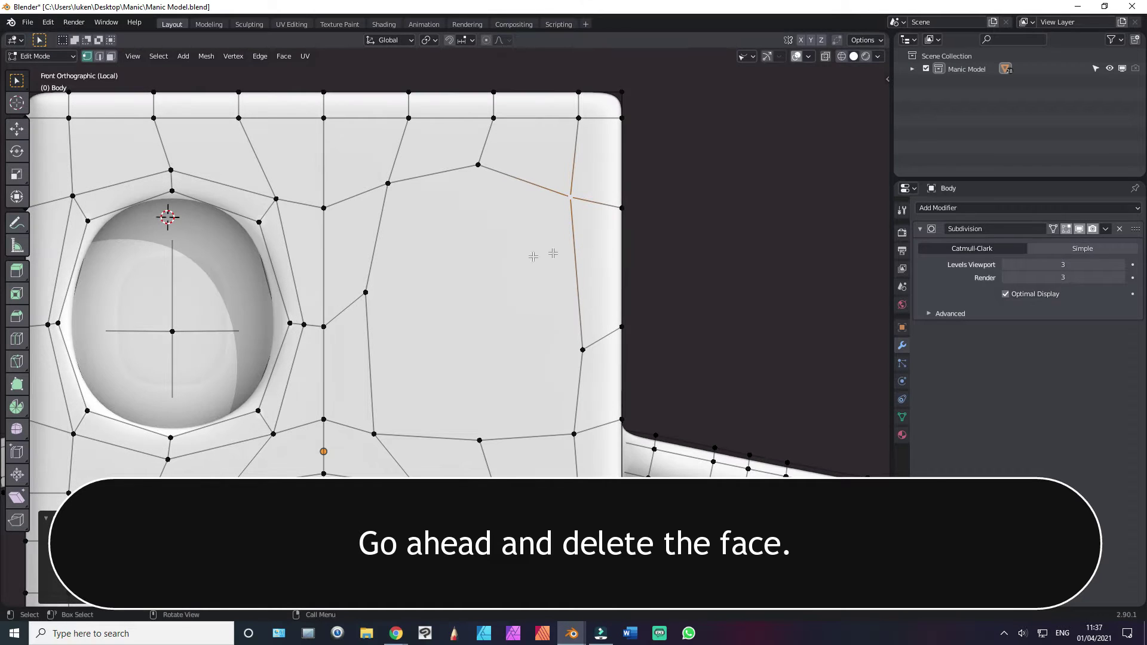
key(3)
click(488, 323)
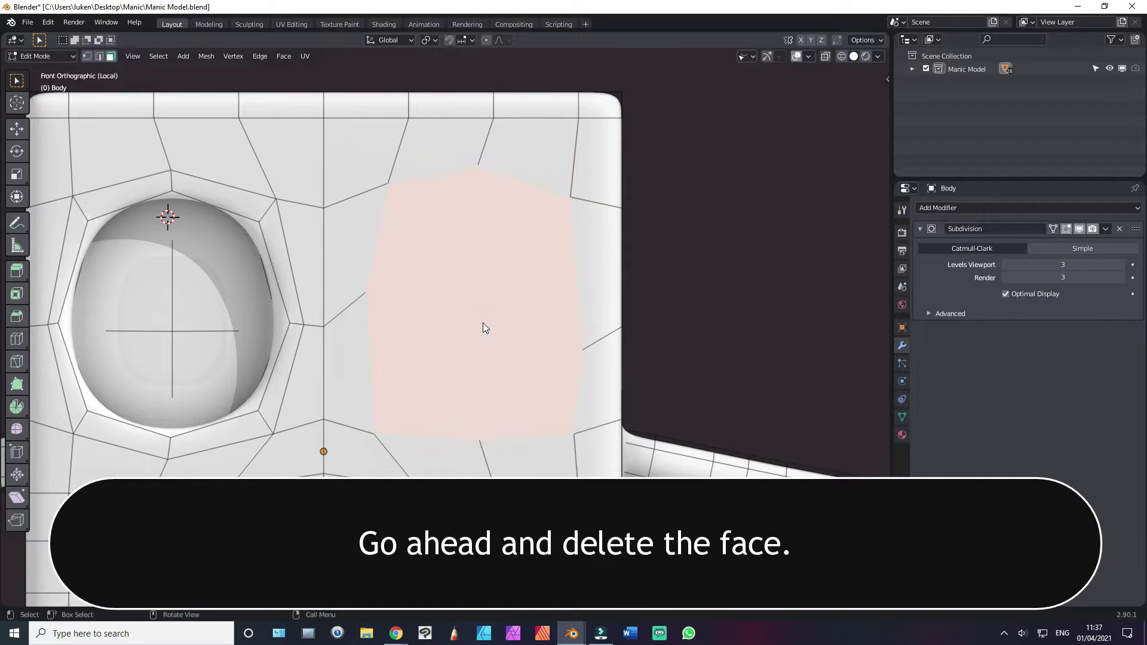
key(x)
click(424, 256)
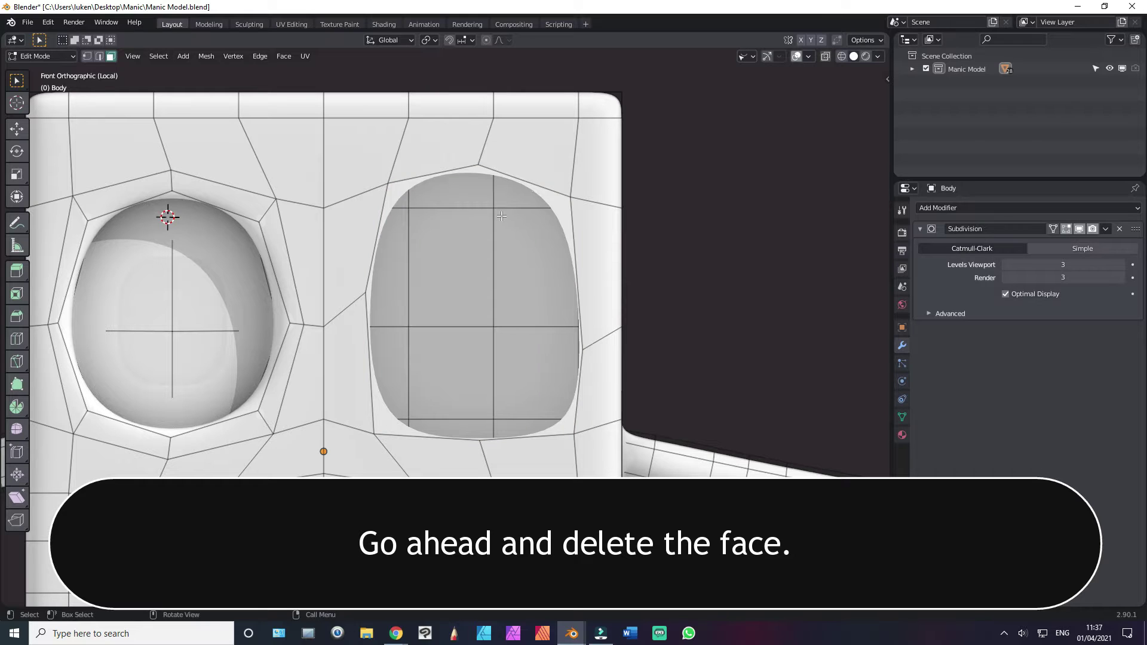
Step: Move a vertex below the right eye and slide one near the mouth along its edge
key(1)
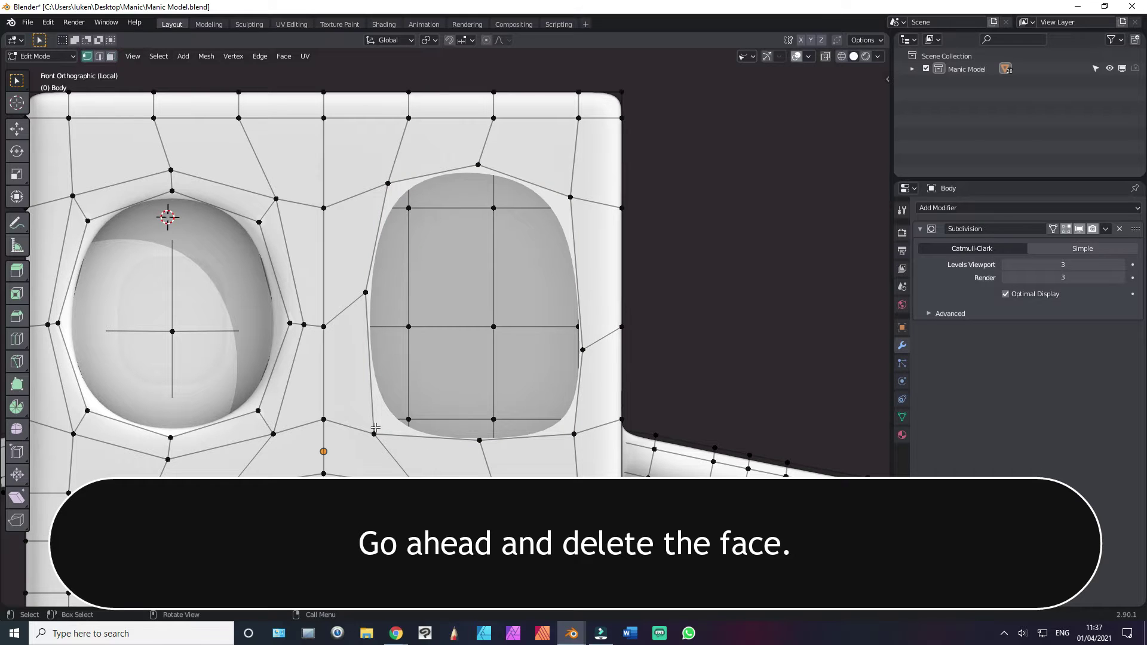
click(374, 433)
key(g)
click(410, 475)
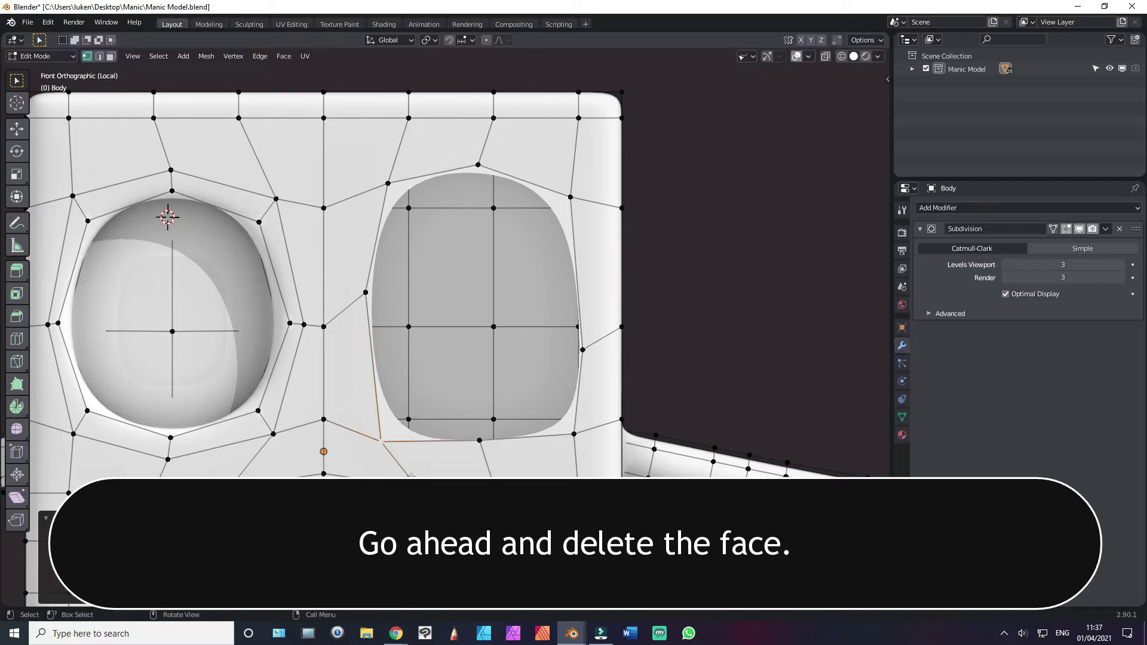
shift+middle_drag(417, 528, 495, 346)
click(484, 322)
key(shift+v)
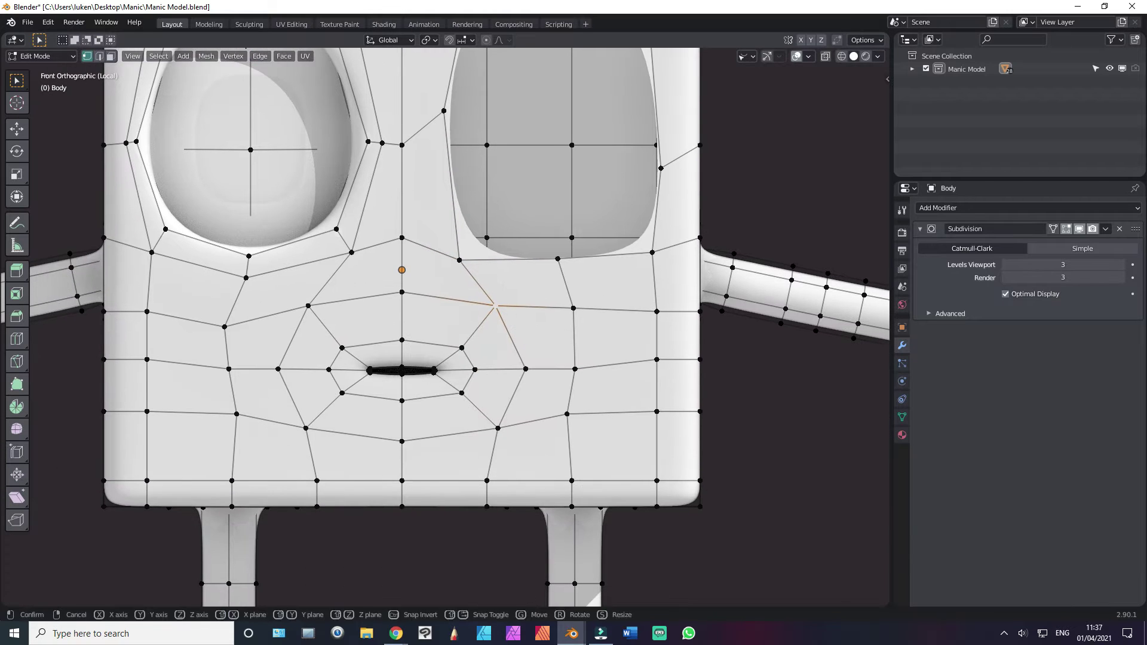
click(501, 335)
Step: Slide four more vertices on both sides of the mouth to even out the edge loops
click(527, 384)
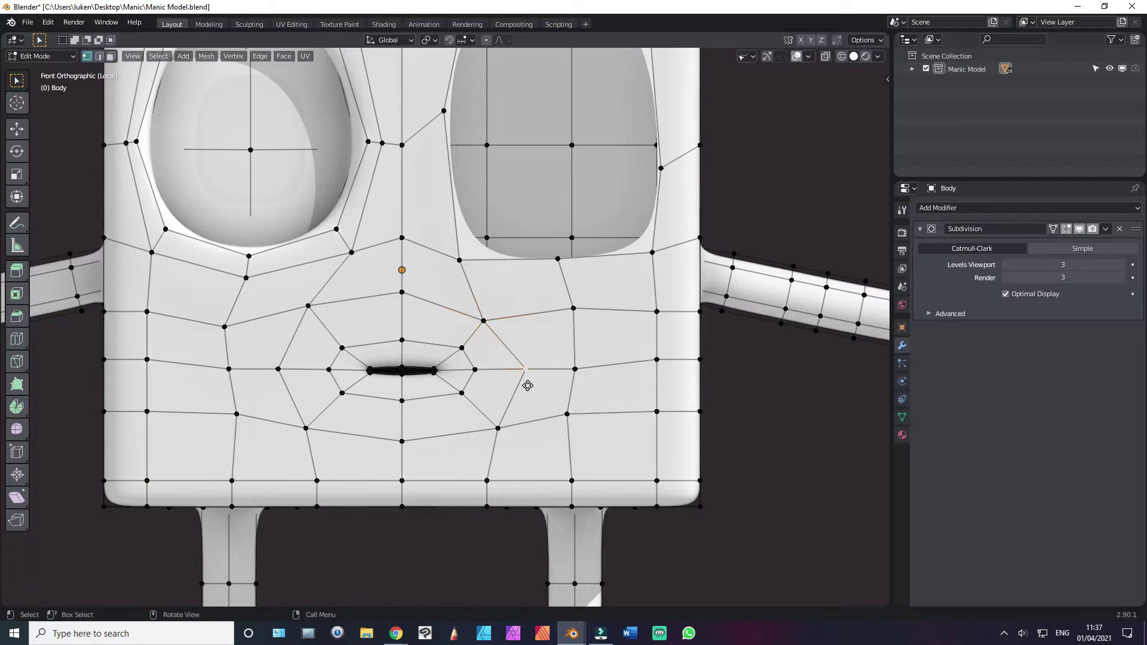
key(shift+v)
click(484, 412)
click(499, 433)
key(shift+v)
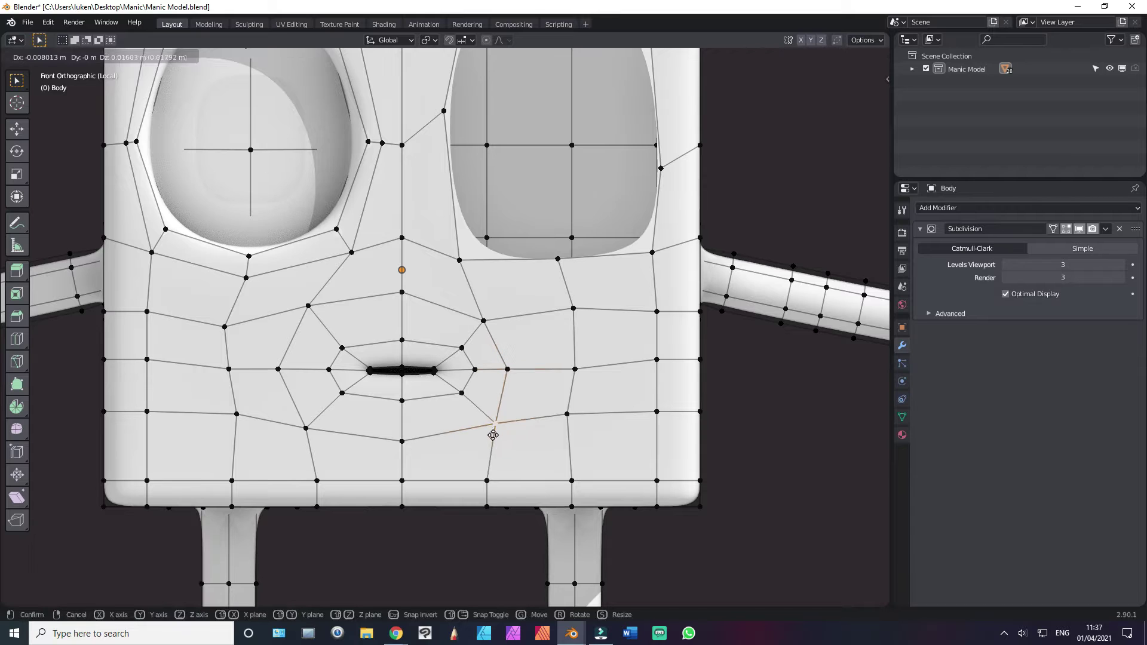
click(493, 435)
click(328, 431)
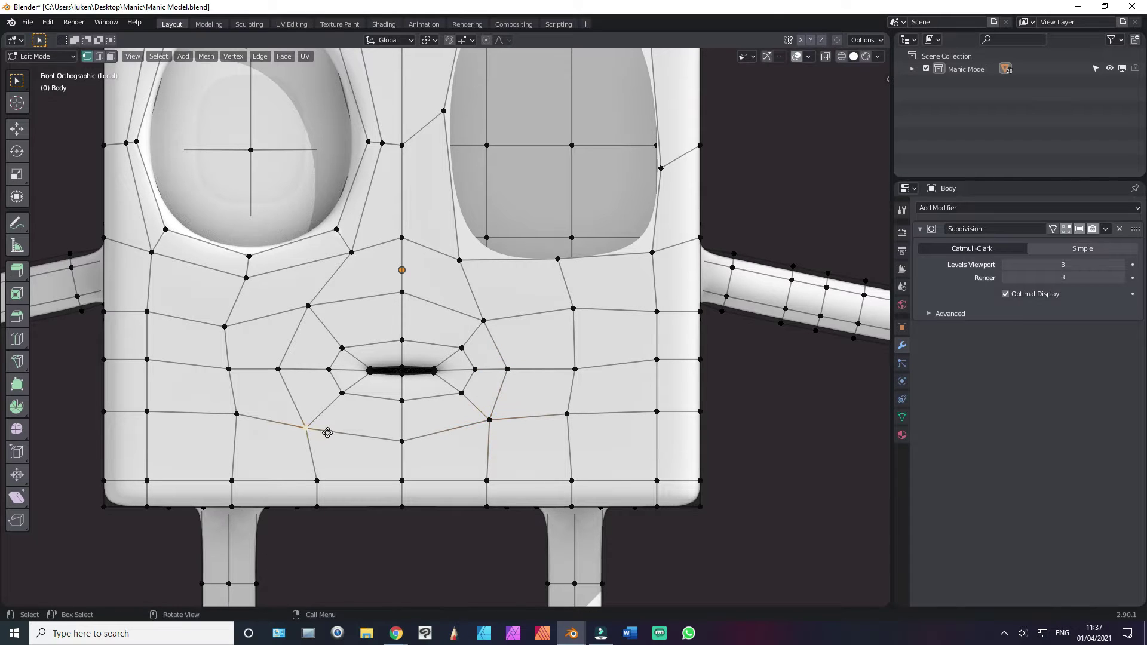
key(shift+v)
click(343, 428)
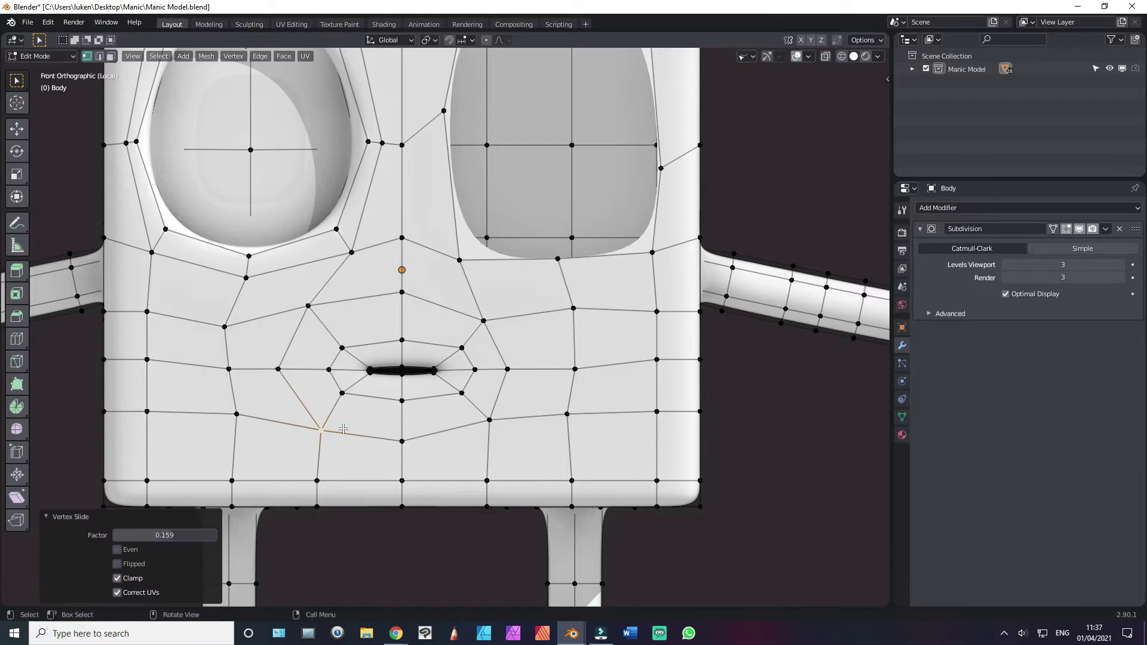
click(280, 369)
key(shift+v)
click(307, 367)
scroll(349, 357, down, 1)
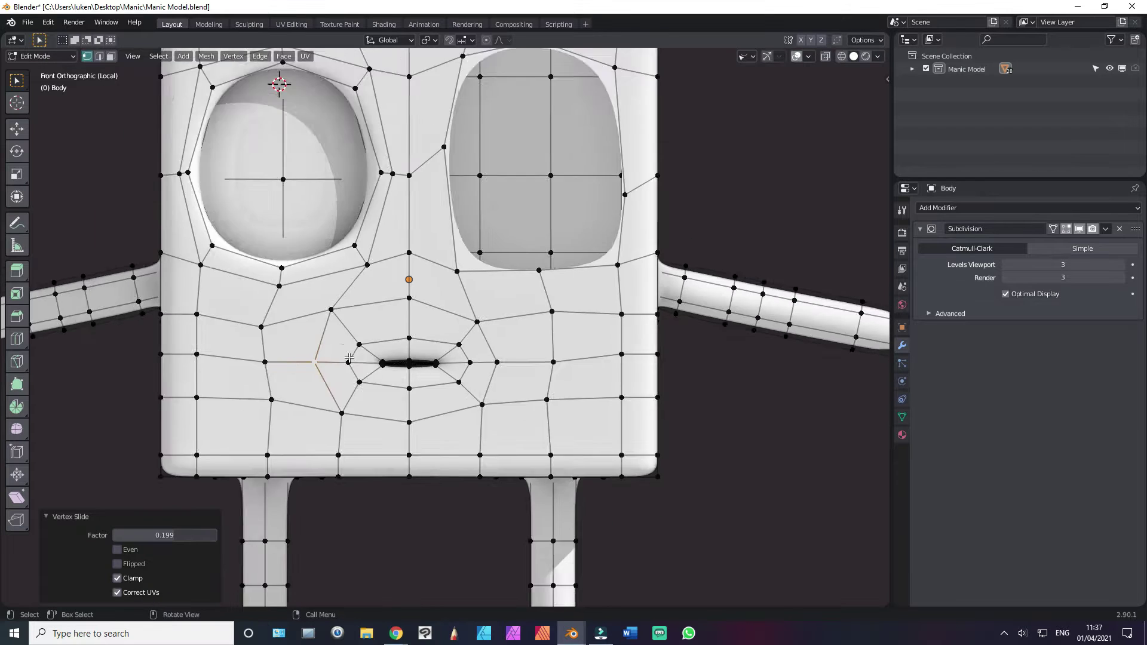
scroll(349, 357, down, 3)
shift+middle_drag(430, 352, 508, 346)
Step: In wireframe shading, box-select and delete the left half of the body mesh
key(z)
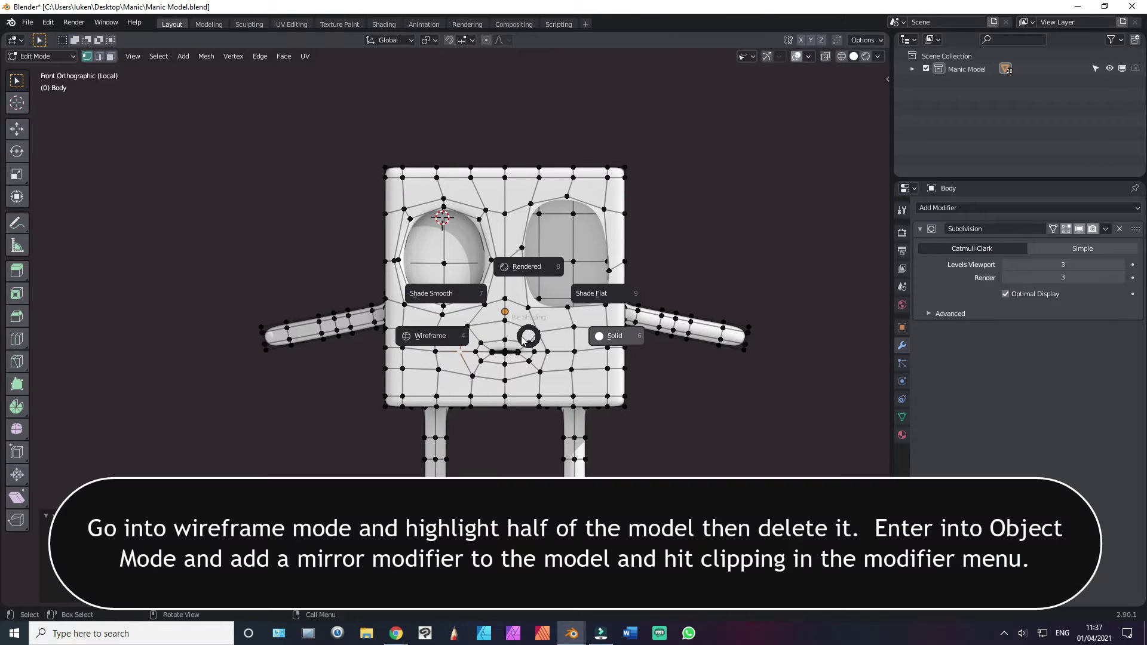
click(438, 328)
key(alt+a)
key(b)
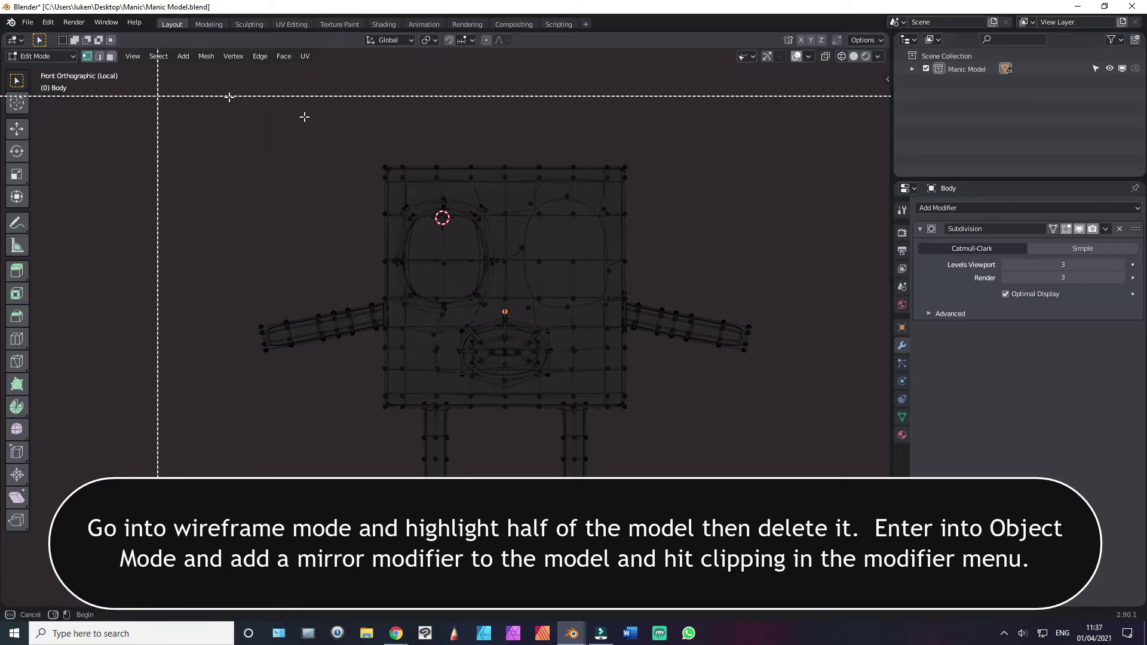
drag(158, 95, 494, 477)
key(x)
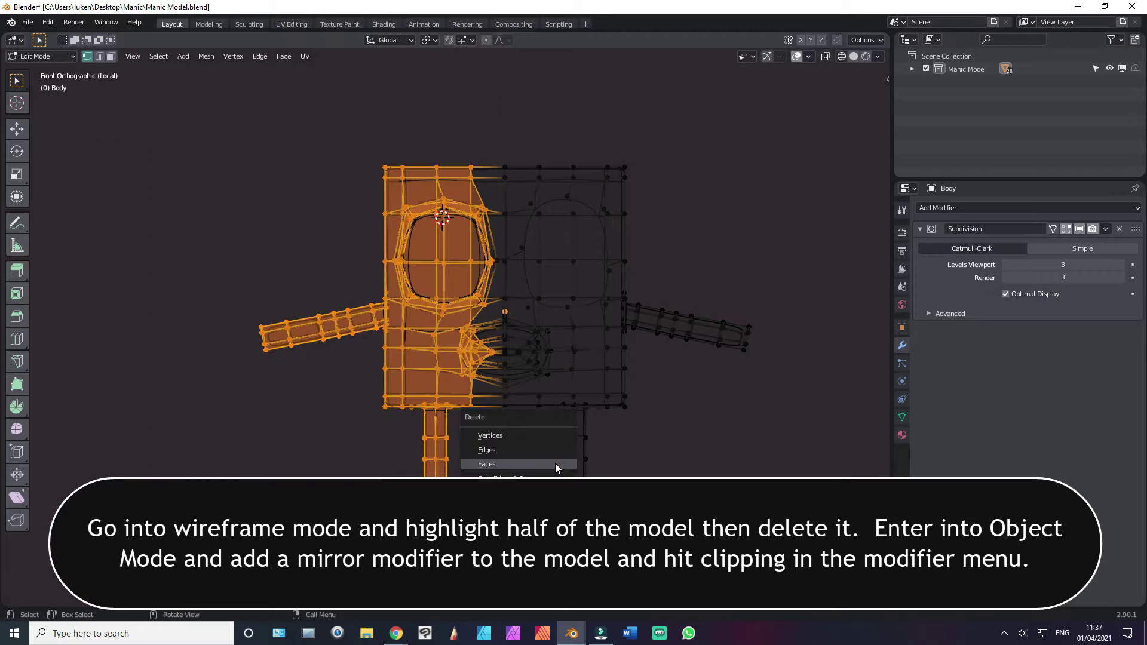
click(498, 437)
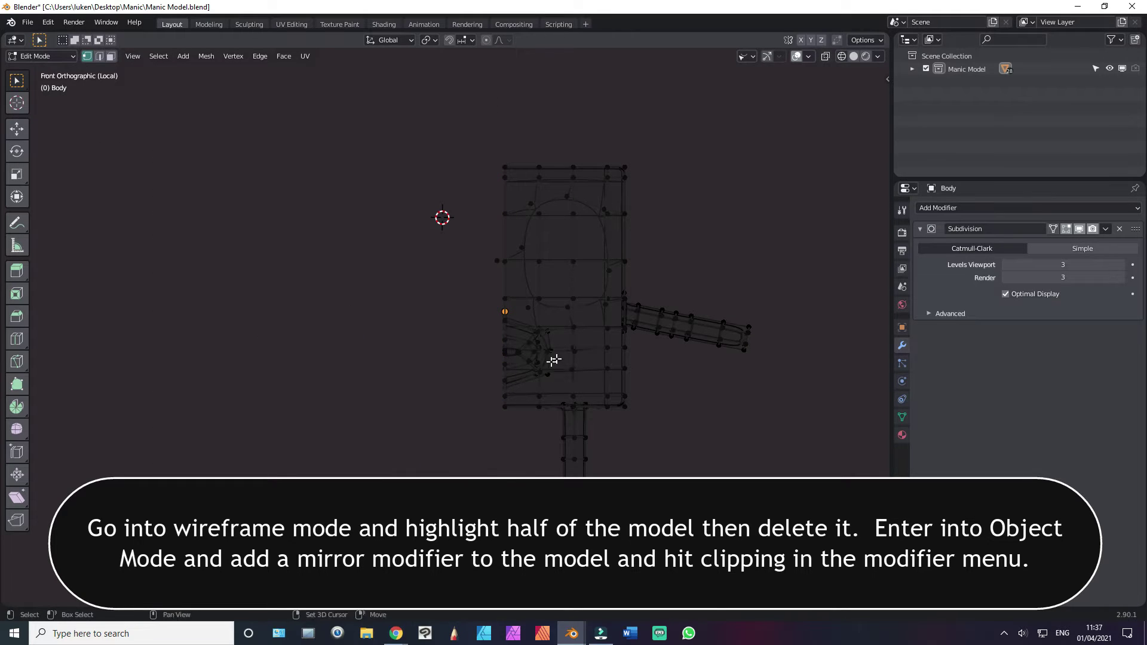
shift+middle_drag(550, 358, 484, 405)
key(b)
drag(398, 272, 432, 340)
key(x)
click(432, 340)
Step: In Object Mode, add a Mirror modifier above Subdivision and return to solid shading
key(ctrl+Tab)
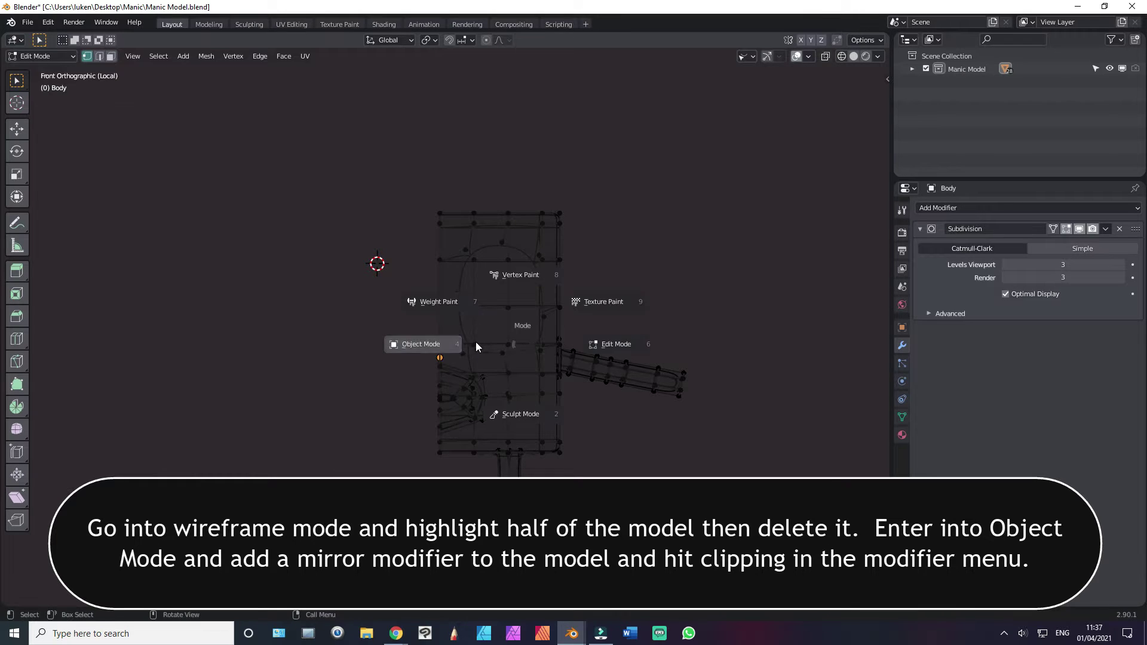
click(476, 341)
click(962, 210)
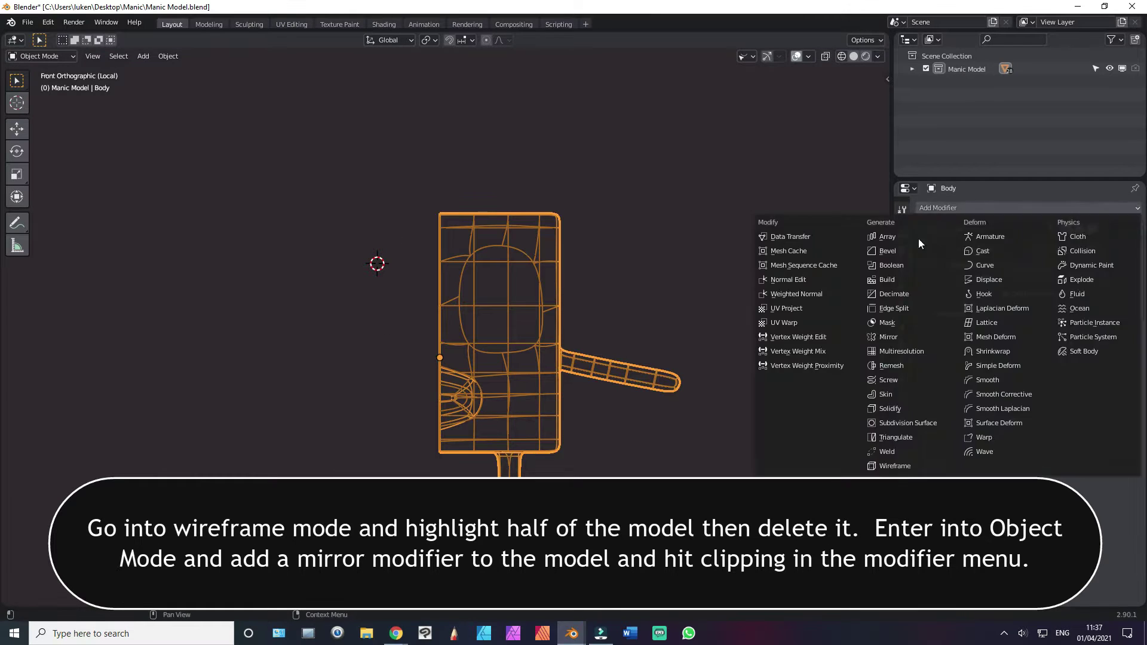
click(887, 336)
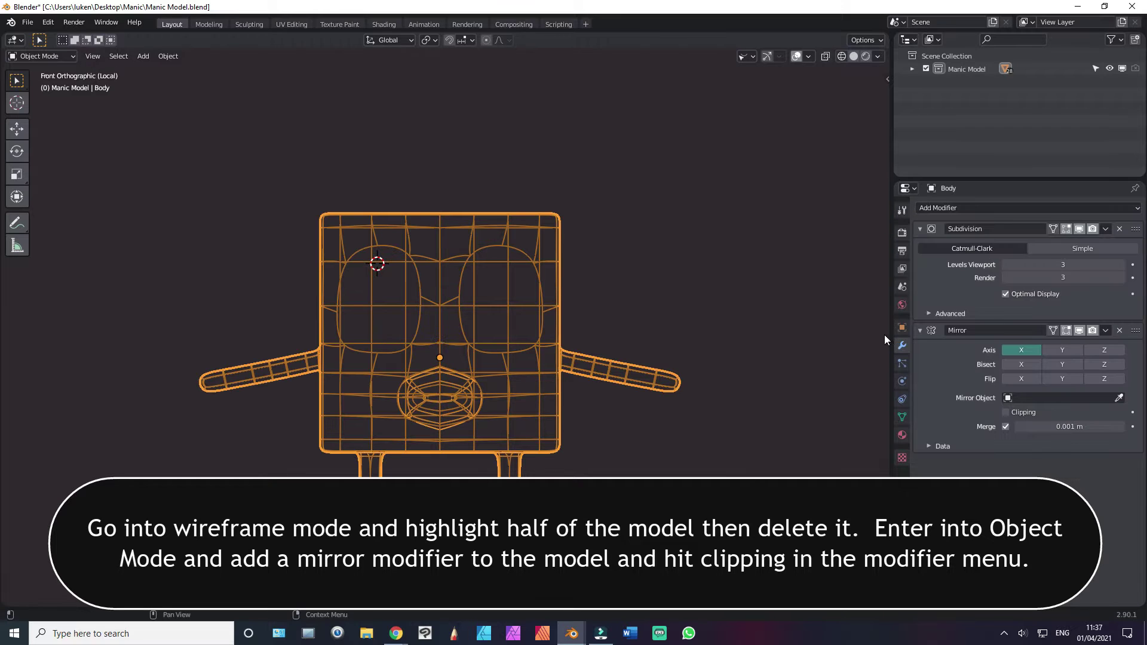
drag(1134, 331, 1120, 238)
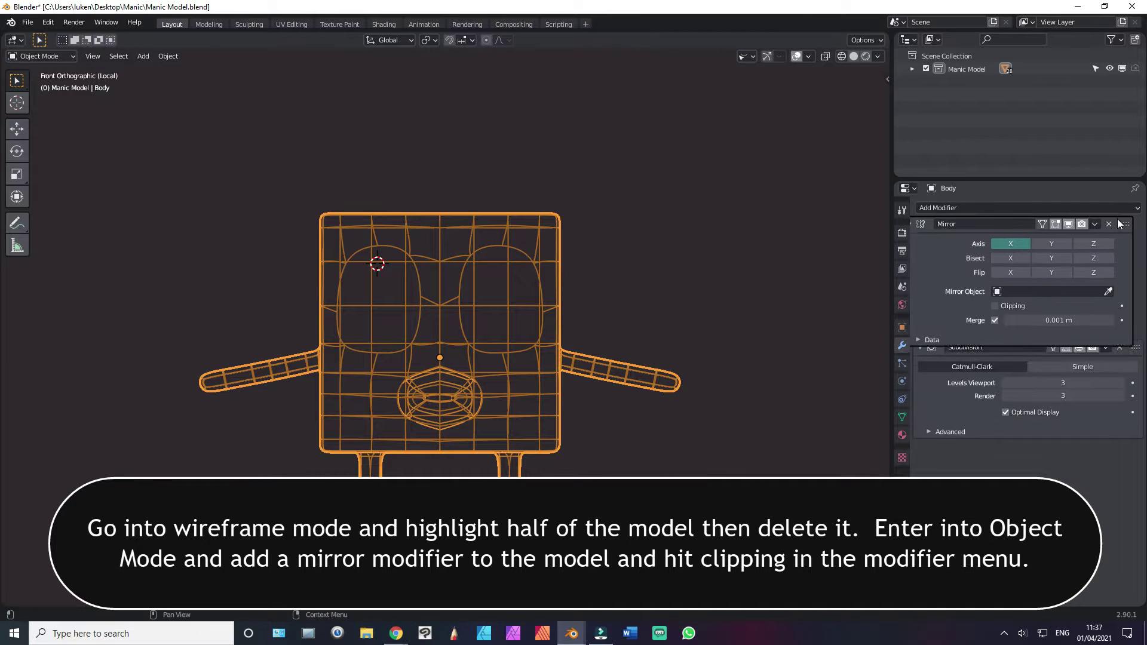
key(z)
click(610, 331)
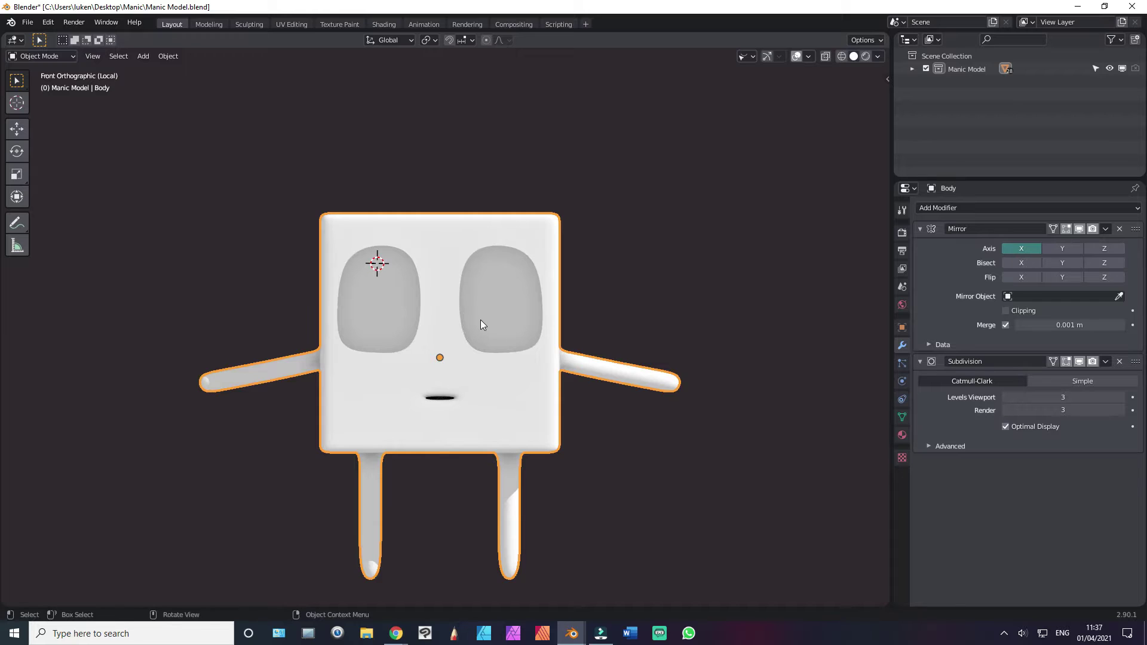
scroll(480, 320, up, 4)
Step: Back in Edit Mode, shift the eye-socket corner vertex and scale the socket loop larger
shift+middle_drag(561, 317, 468, 356)
key(ctrl+Tab)
click(575, 326)
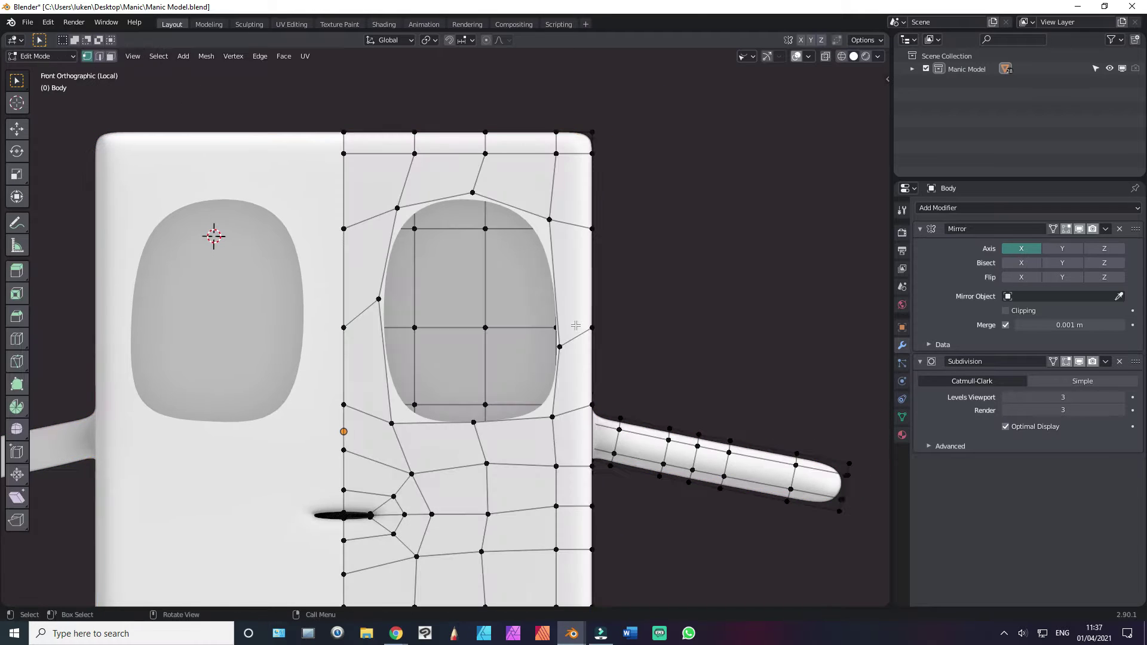
scroll(525, 257, up, 2)
shift+middle_drag(601, 180, 498, 261)
click(496, 267)
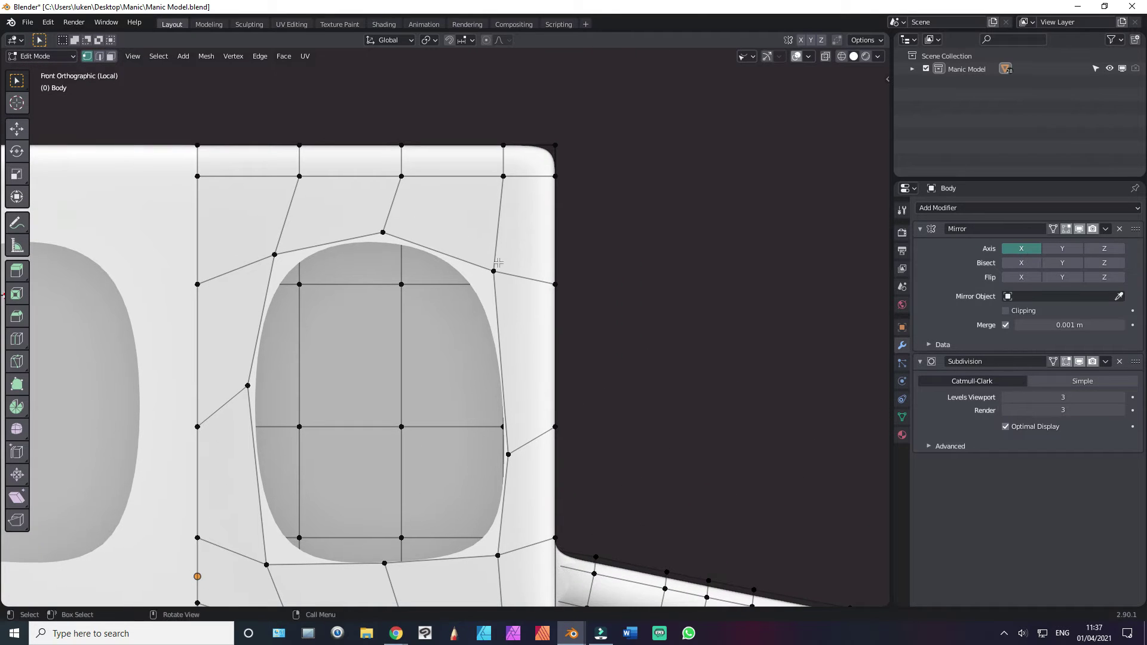
key(g)
click(498, 261)
key(g)
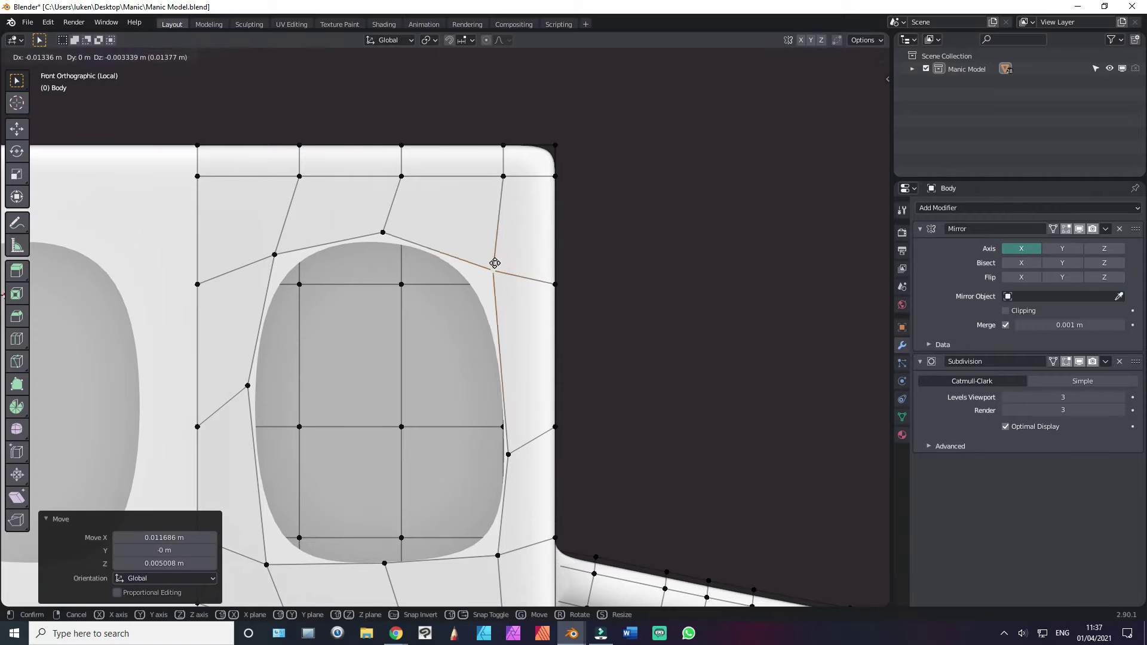
click(509, 261)
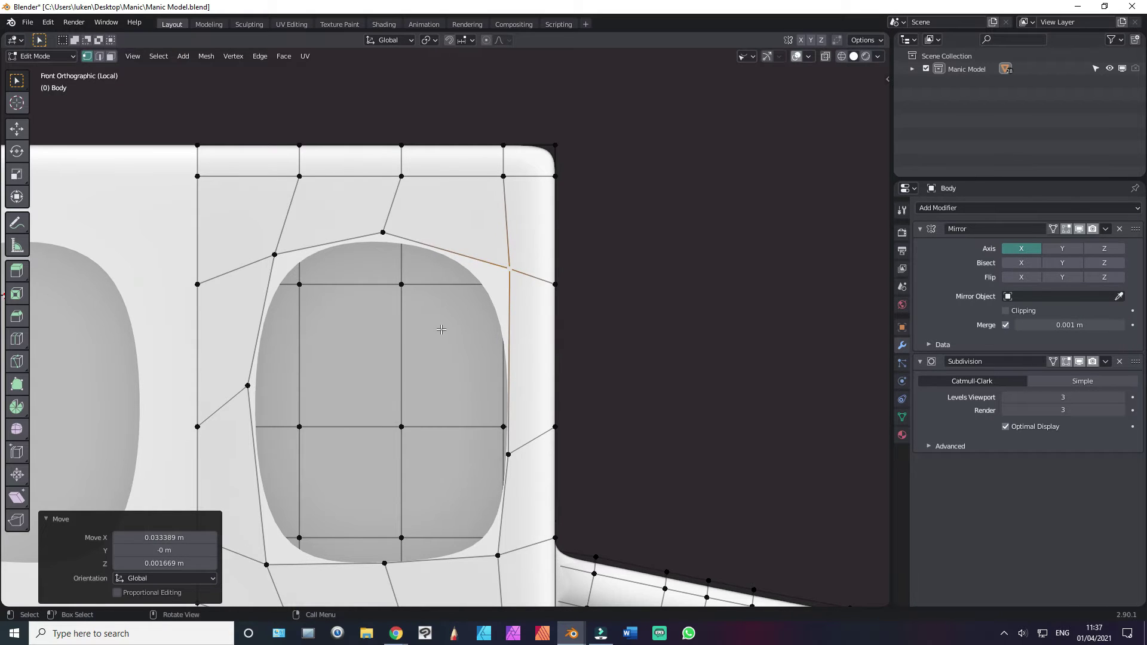
key(ctrl+z)
key(ctrl+z)
key(ctrl+z)
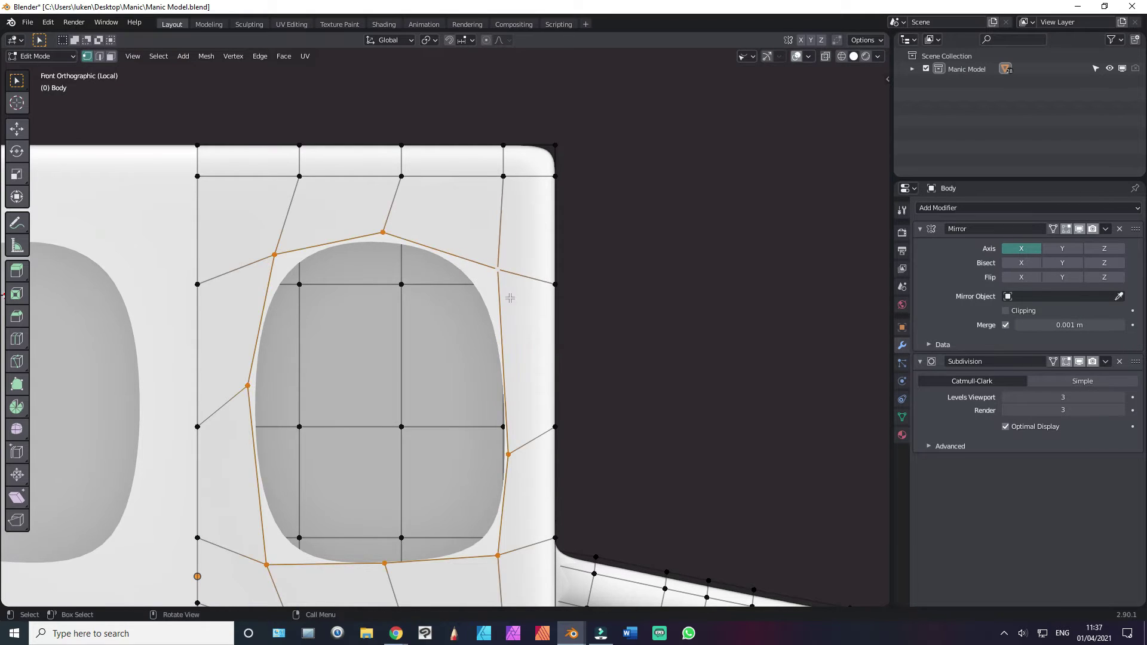
key(s)
click(530, 296)
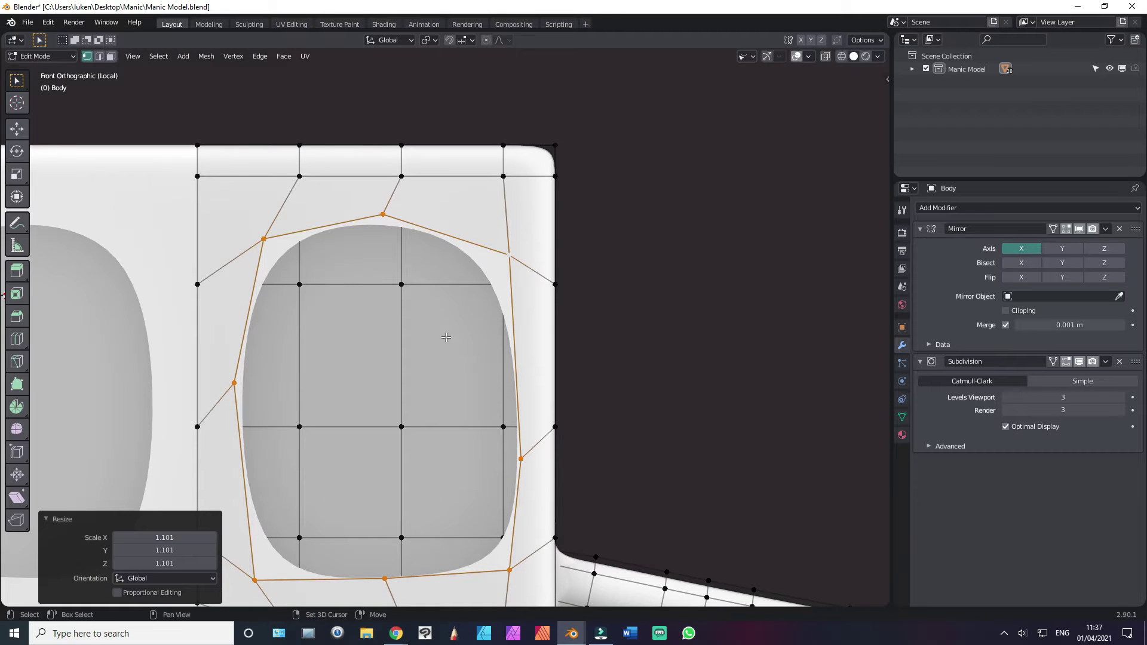
Step: Slide three vertices below the socket and near the arm along their edges
shift+middle_drag(445, 337, 531, 295)
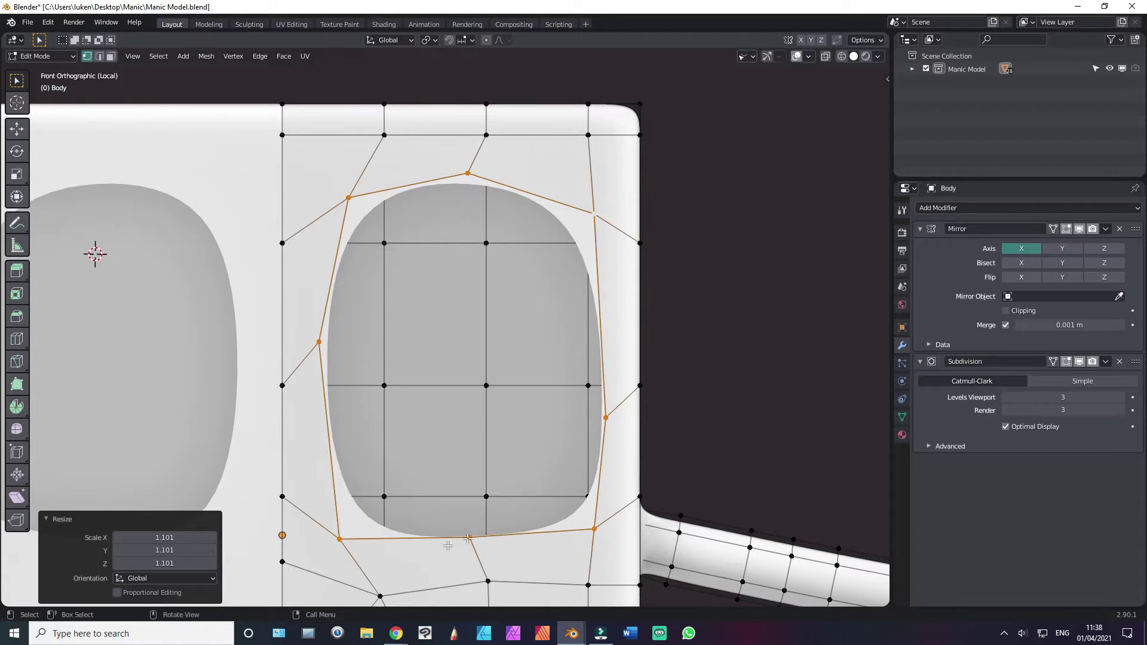
click(354, 539)
key(shift+v)
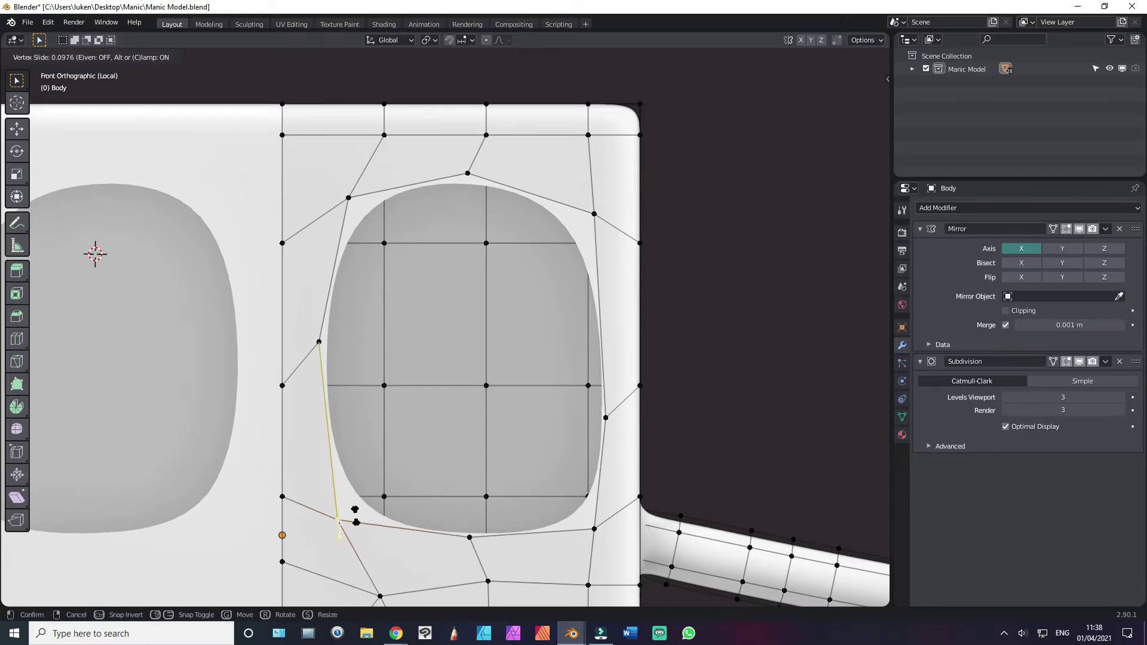
click(356, 517)
scroll(484, 535, down, 3)
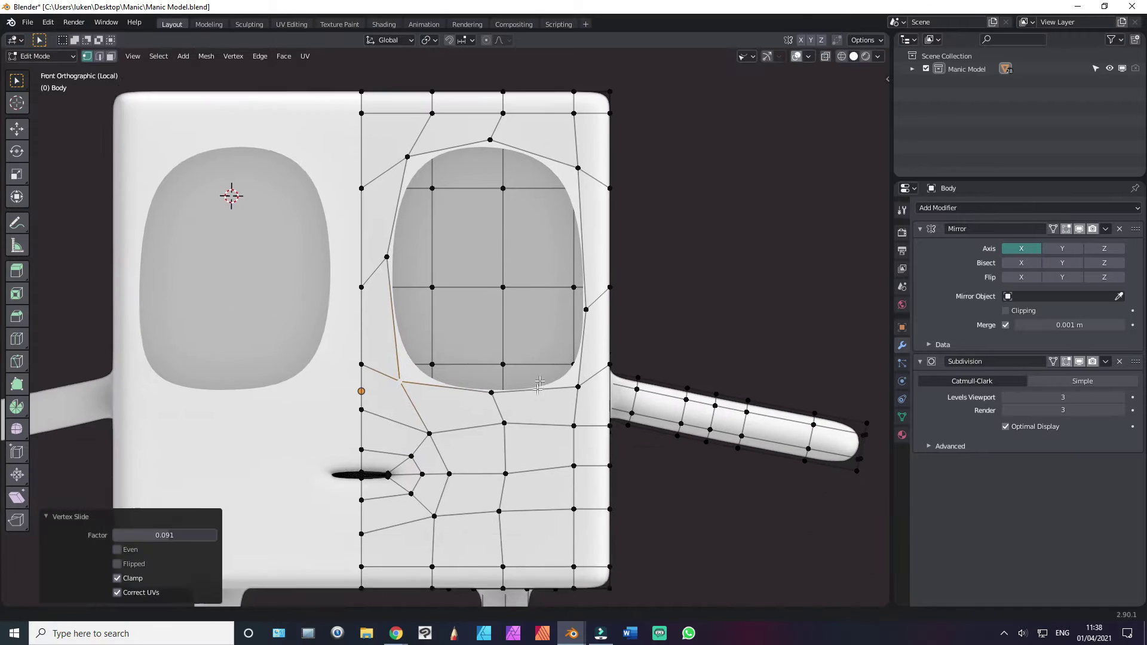
scroll(561, 371, up, 3)
click(561, 372)
key(g)
key(g)
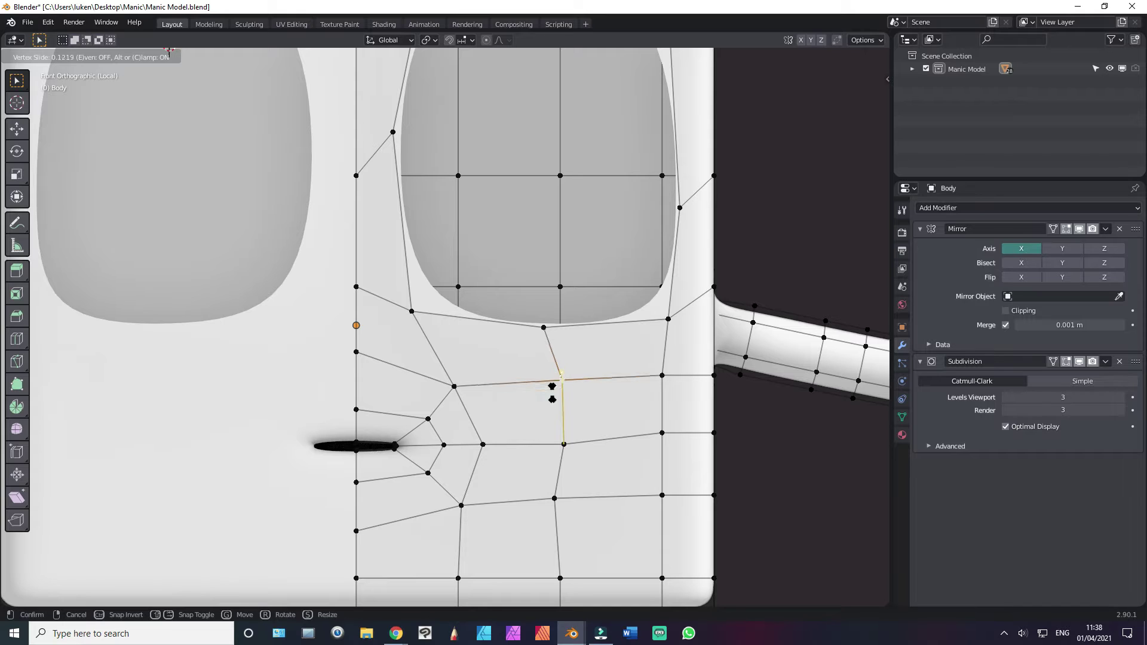
click(551, 392)
click(652, 380)
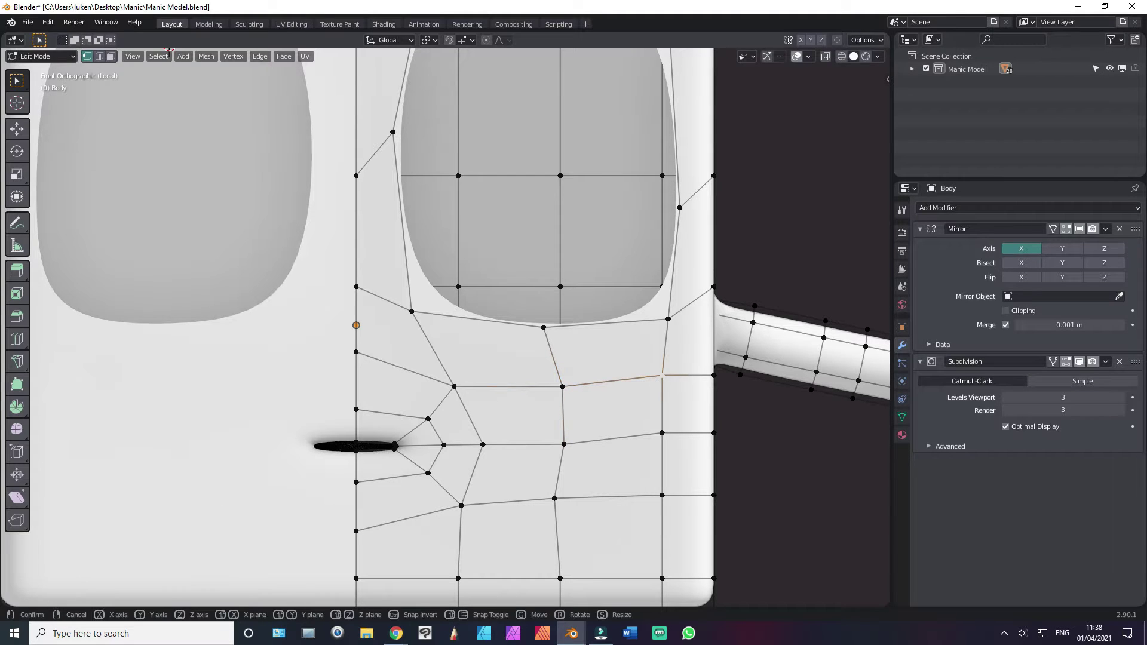
key(g)
key(g)
click(608, 415)
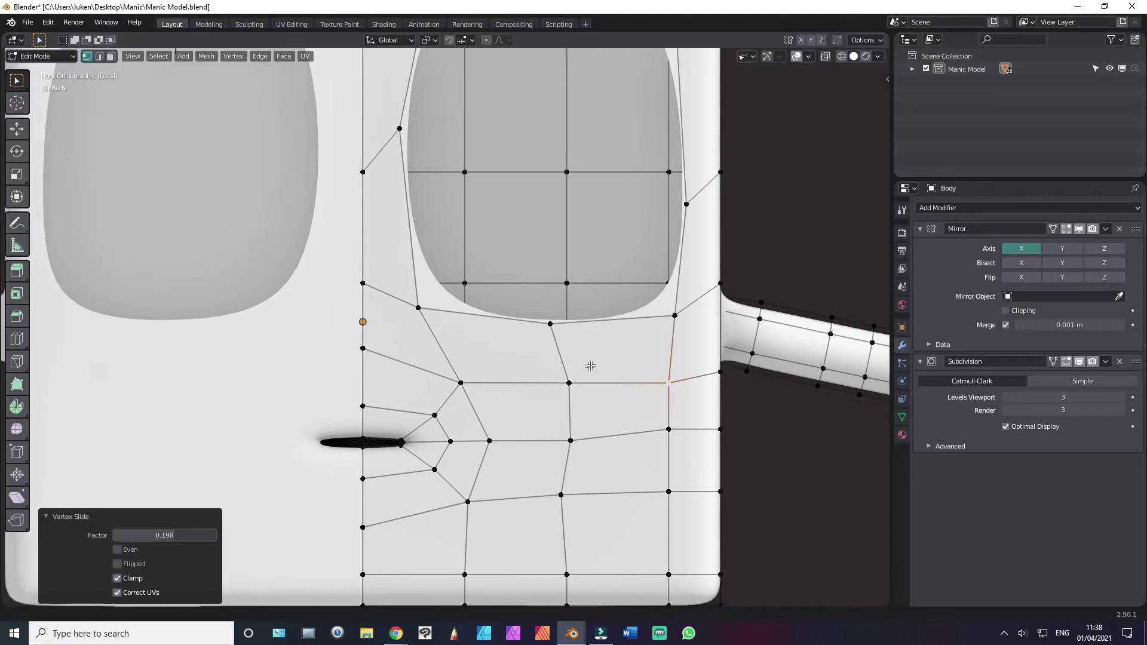
Step: Orbit and zoom the view to inspect both eye areas up close
shift+middle_drag(509, 408, 588, 364)
shift+middle_drag(467, 145, 482, 311)
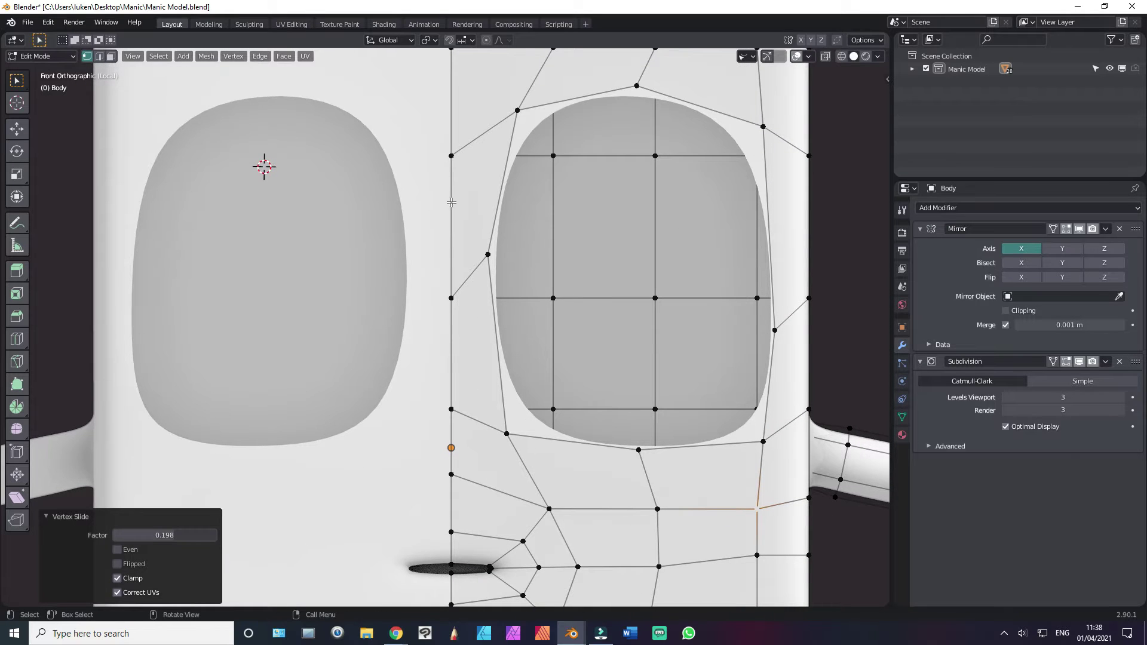
scroll(495, 155, down, 1)
scroll(565, 221, down, 1)
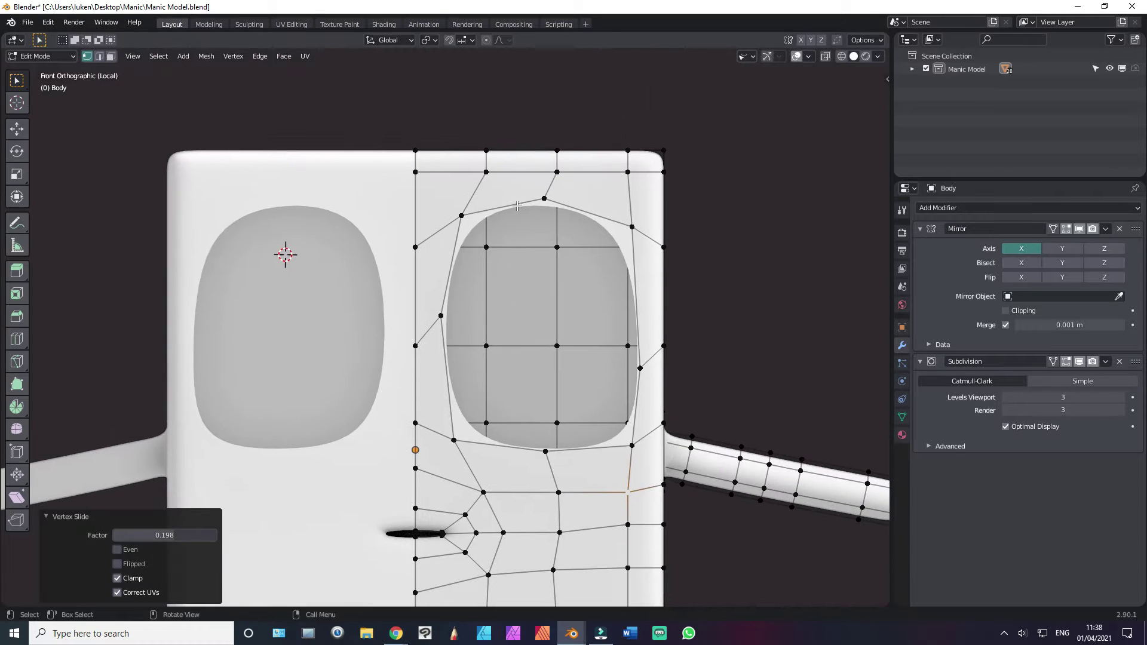
shift+middle_drag(577, 282, 558, 238)
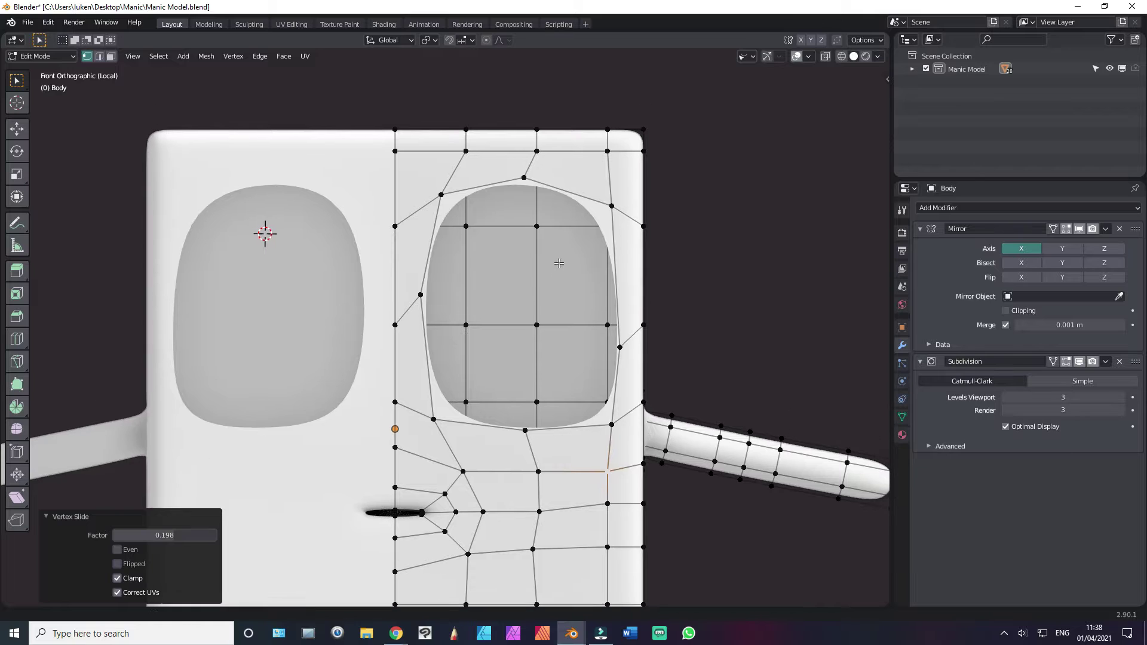
scroll(655, 145, up, 1)
Step: Cut a centred edge loop above the right eye, then shrink the eye's edge ring and narrow it along X
key(ctrl+r)
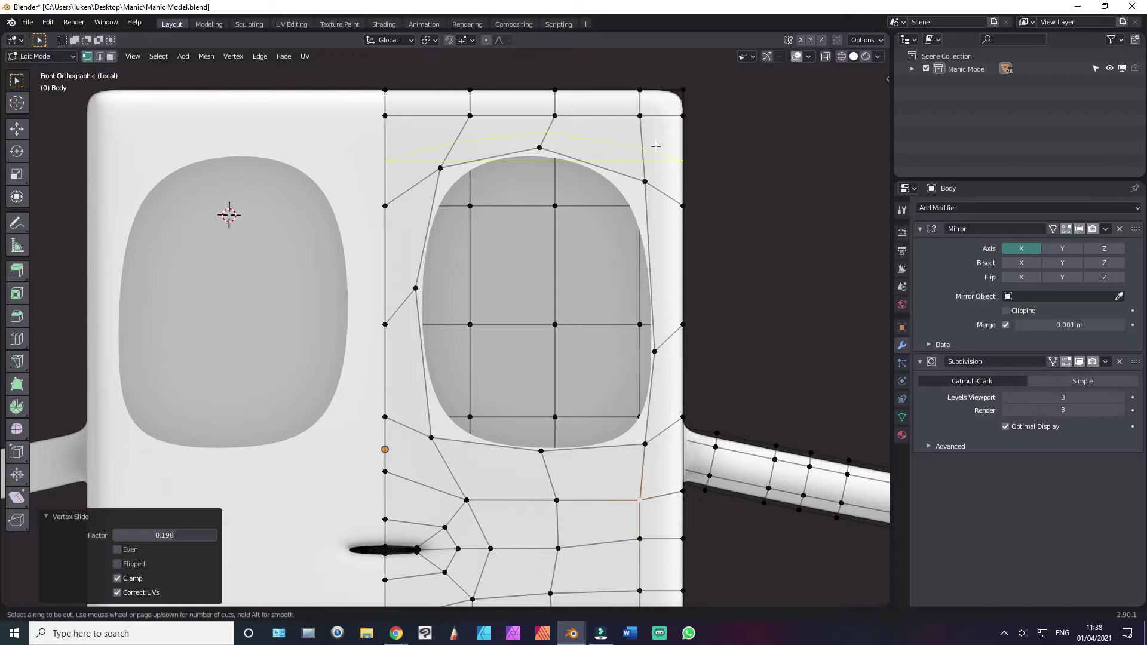
click(547, 133)
right_click(547, 133)
alt+click(559, 154)
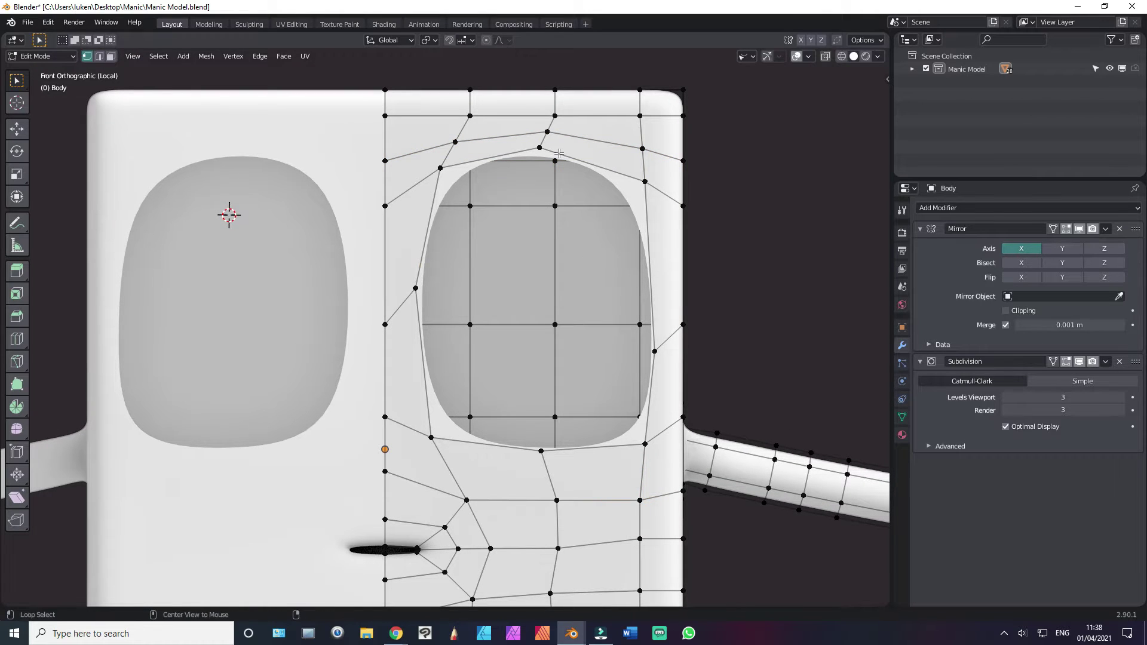
key(s)
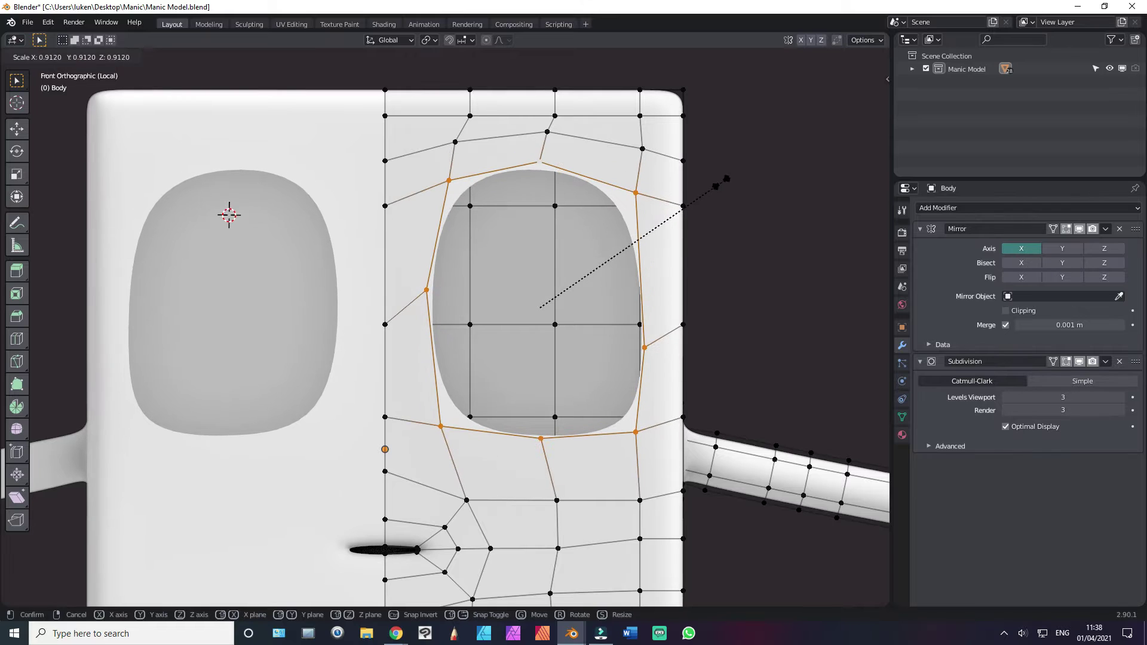
click(724, 181)
key(s)
key(x)
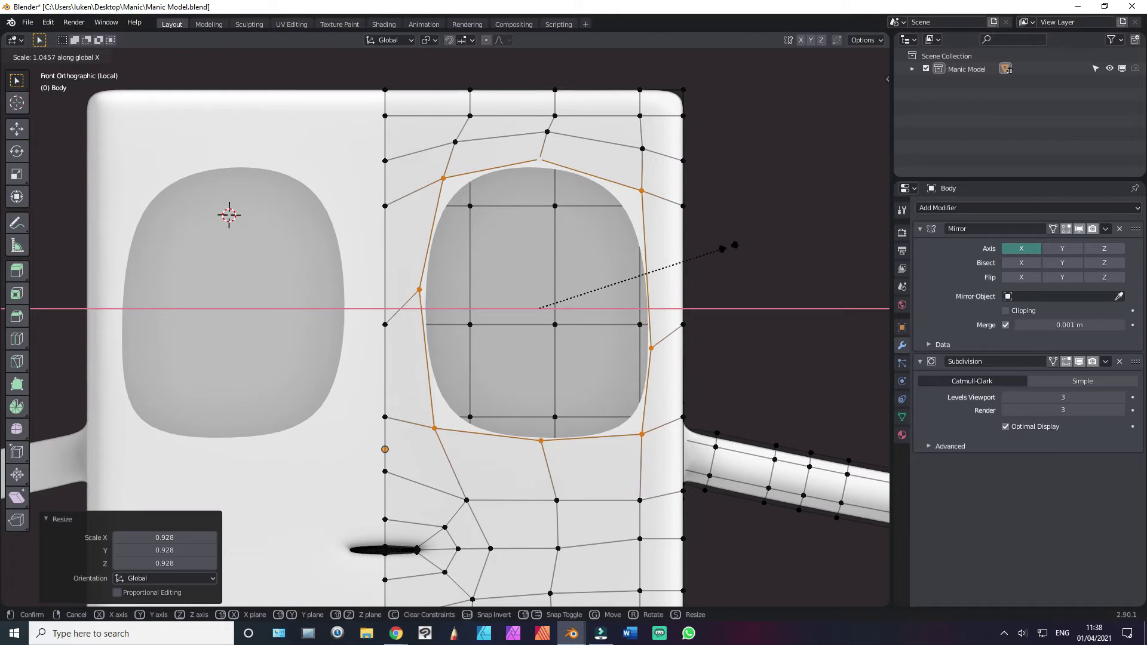
click(724, 248)
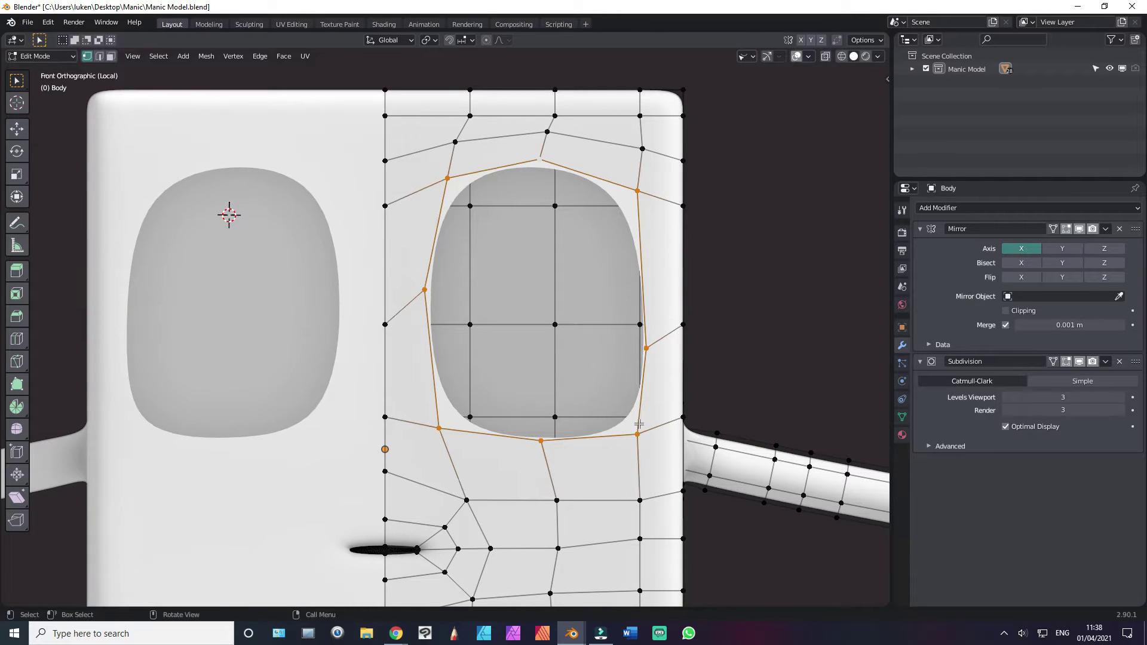
Step: Raise the vertex below the eye slightly along Z, and test-slide the vertex right of the eye
alt+click(606, 429)
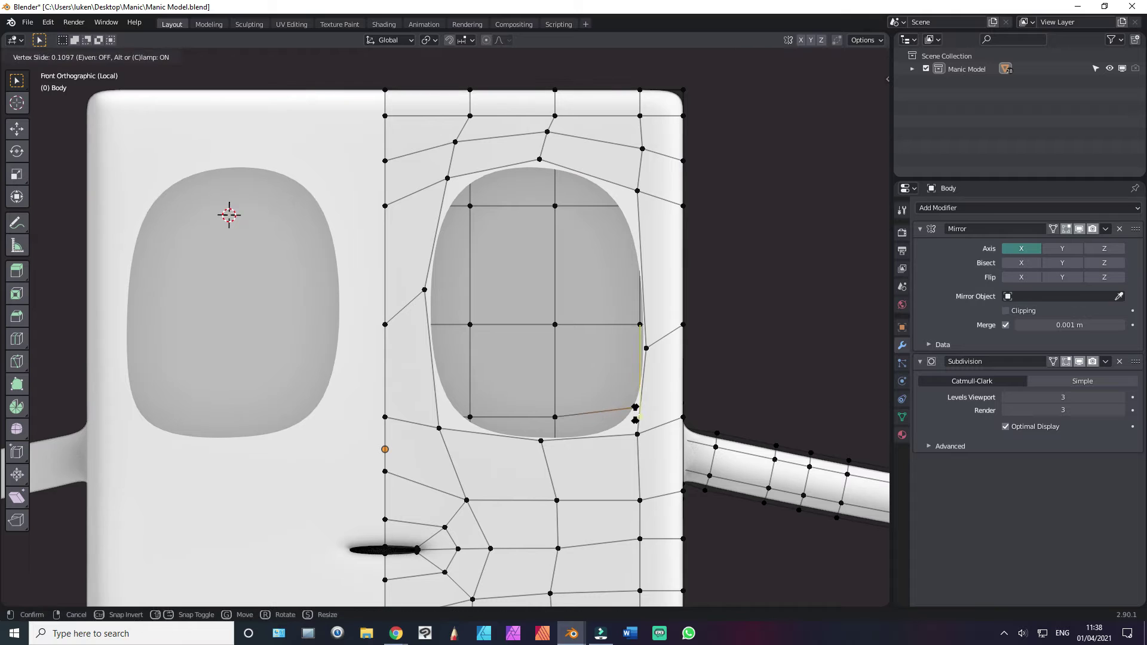
click(540, 440)
key(g)
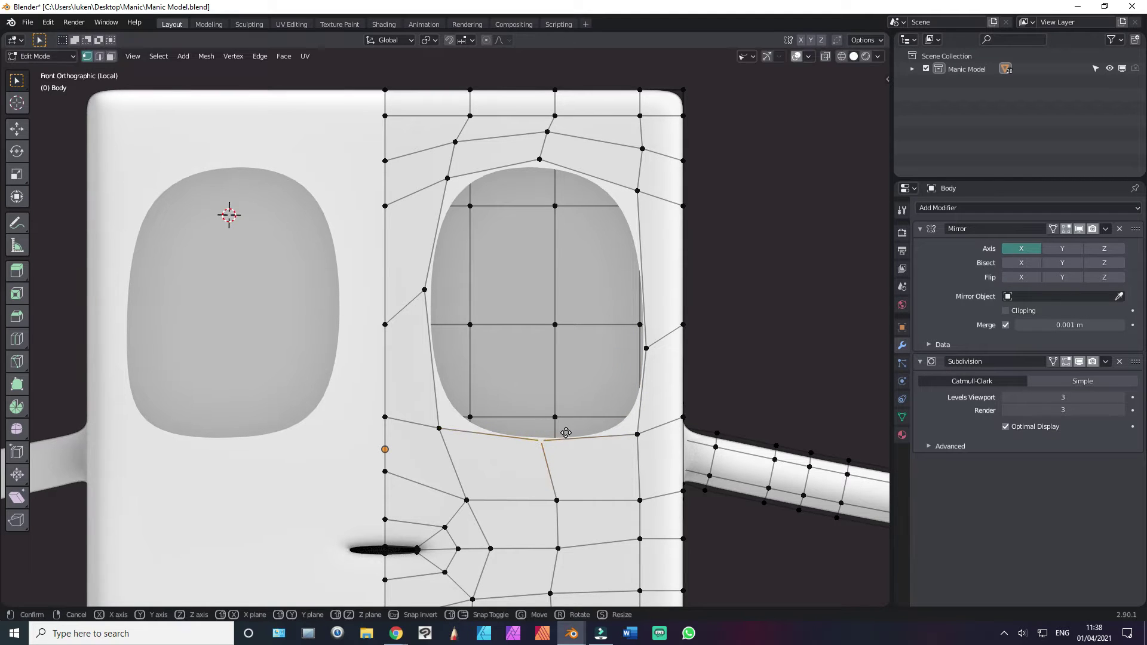
key(z)
click(567, 426)
click(661, 347)
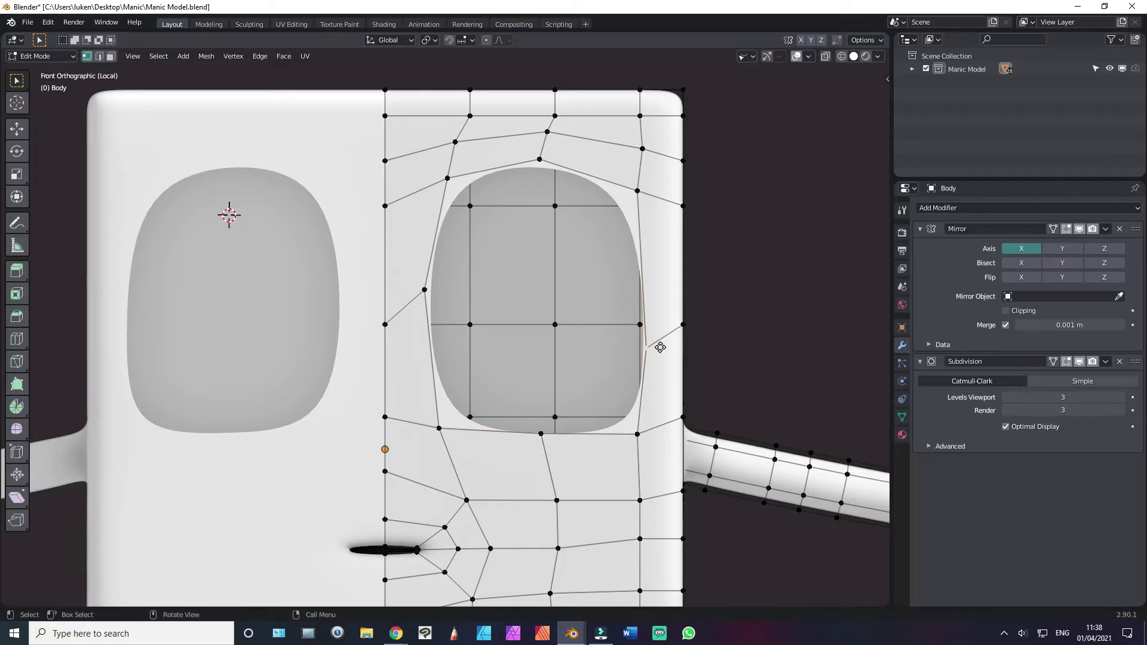
key(shift+v)
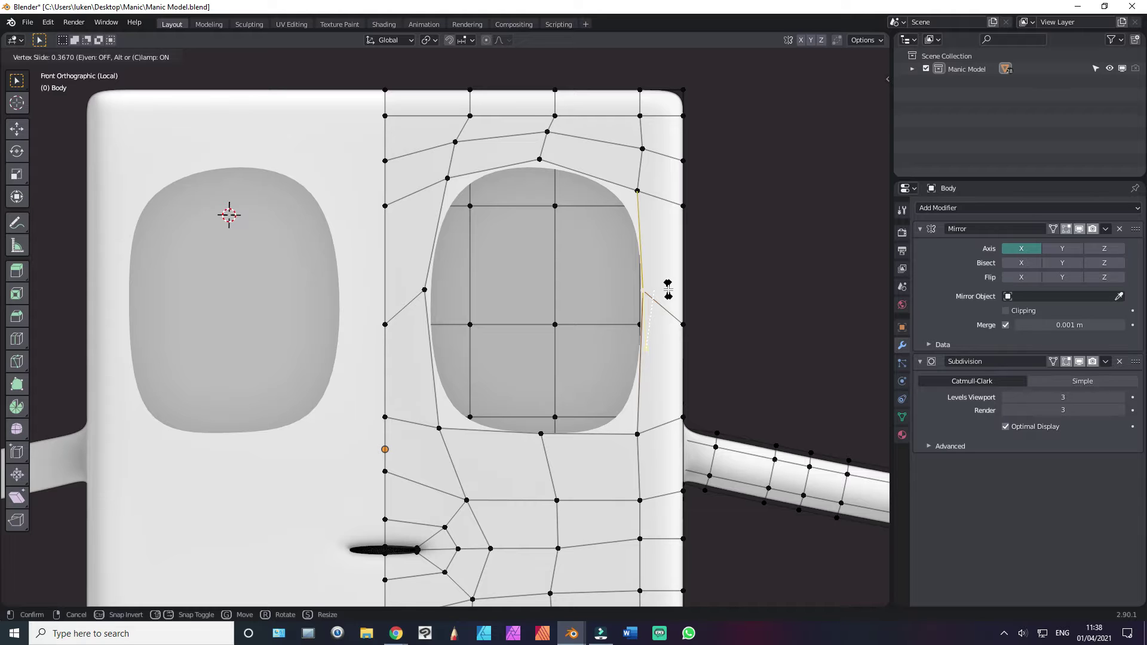
key(Escape)
scroll(522, 259, down, 4)
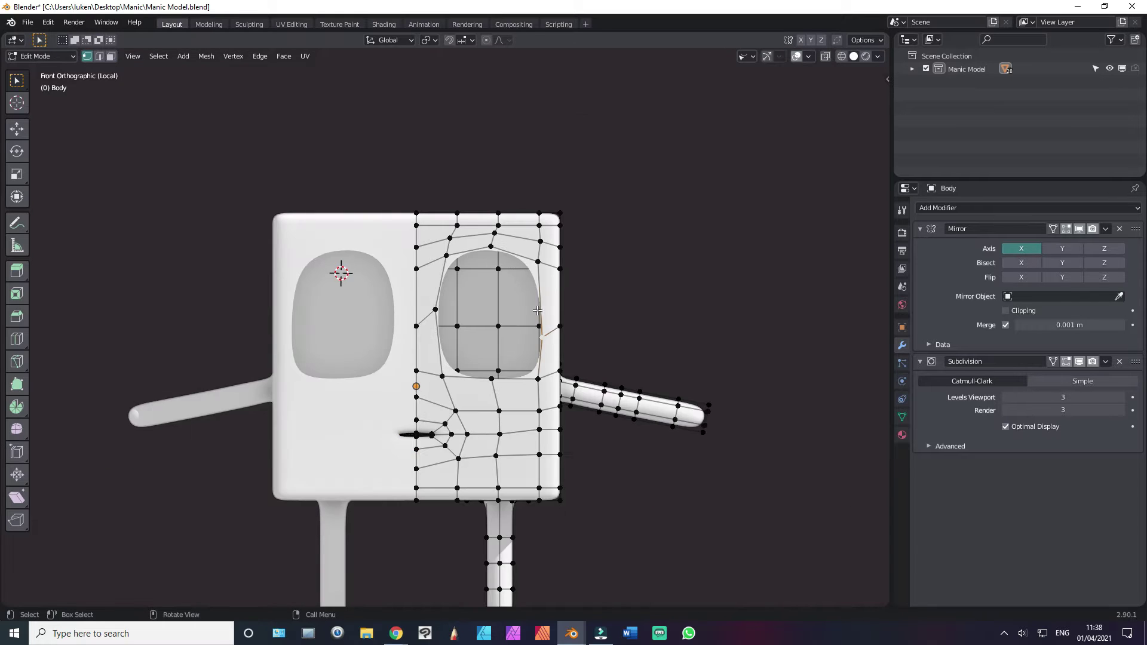
scroll(537, 315, up, 3)
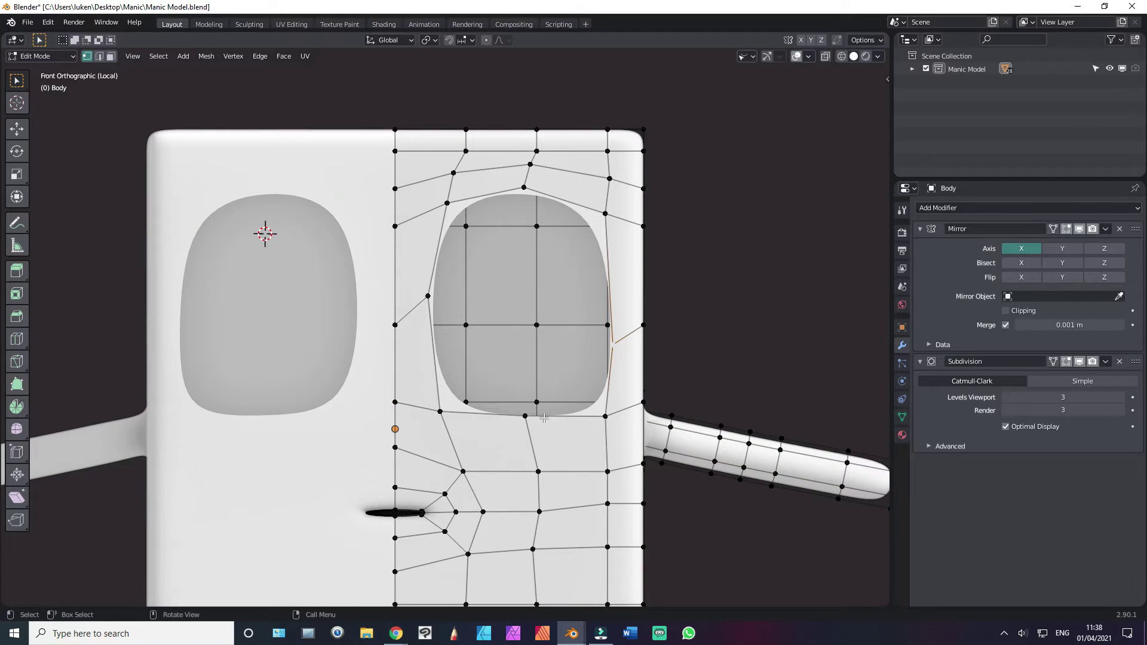
Step: Save Manic Model.blend with Ctrl+S
key(ctrl+s)
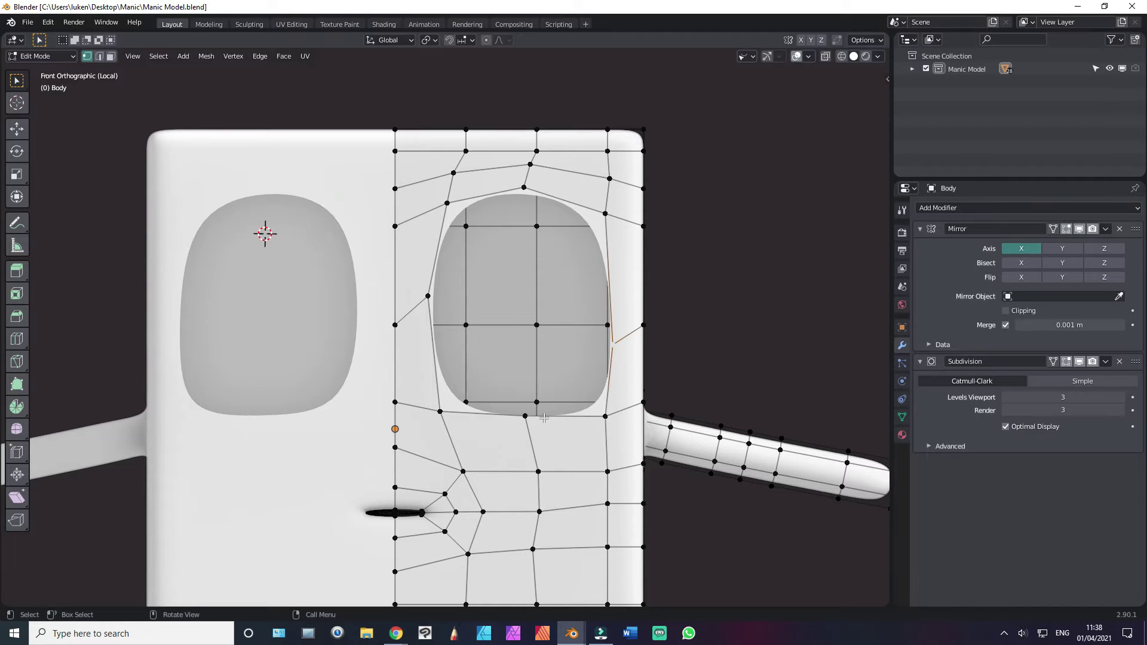
Step: Cut a horizontal edge loop across the lower body and set it down near the bottom
scroll(544, 417, down, 1)
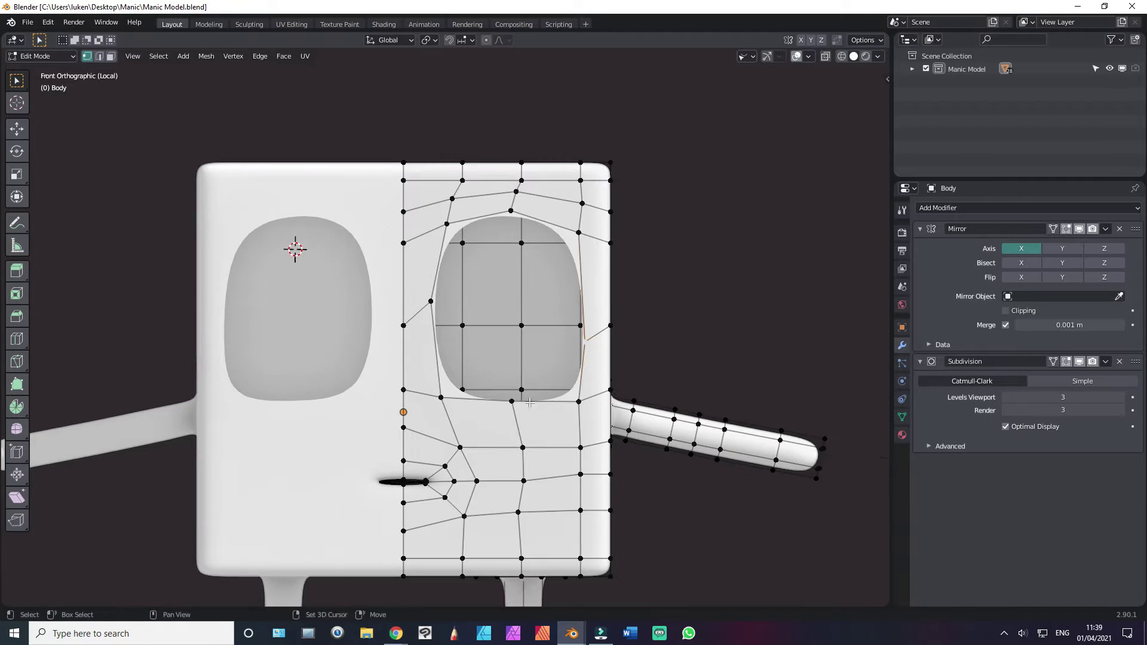
shift+middle_drag(555, 360, 613, 274)
scroll(553, 389, up, 1)
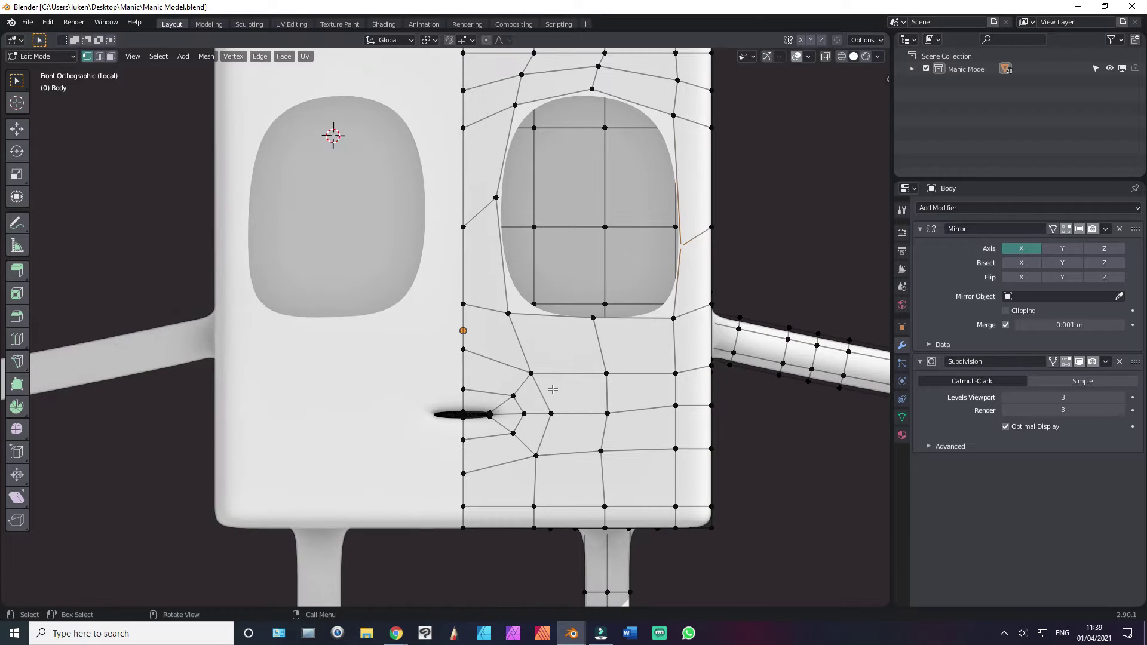
key(ctrl+r)
click(574, 505)
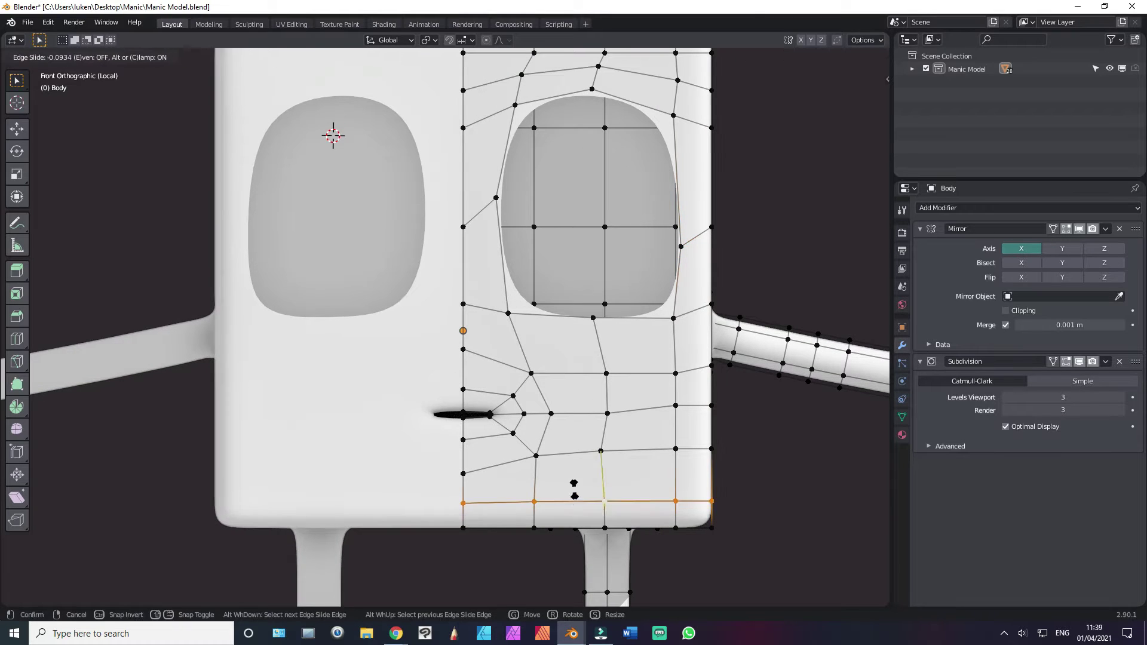
click(574, 489)
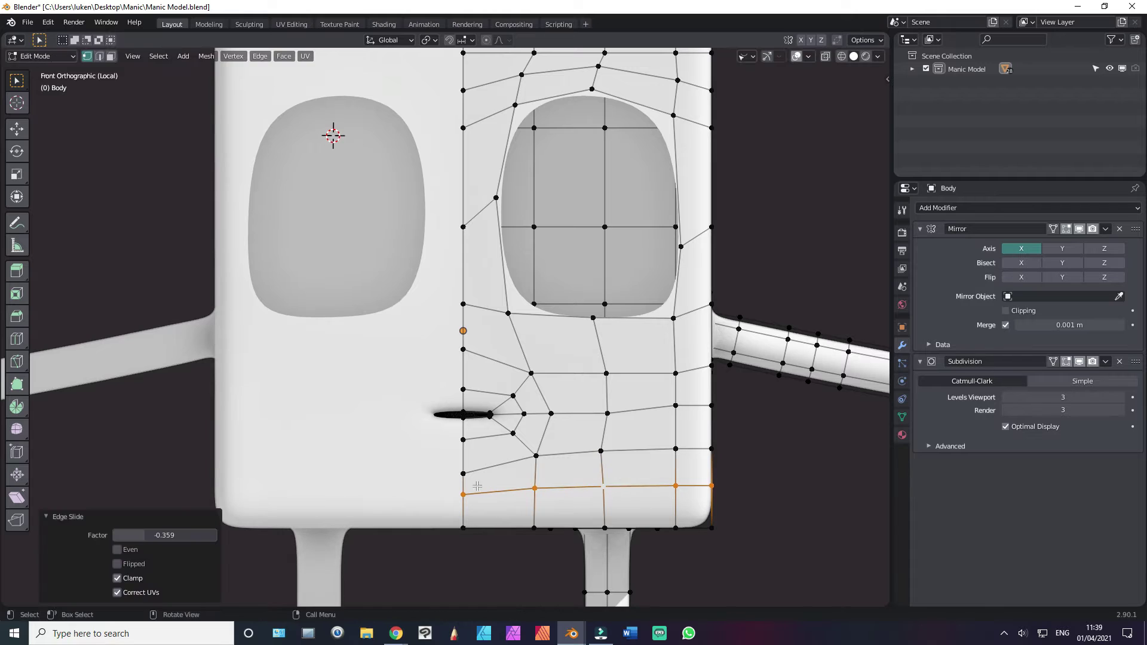
Step: Nudge the seam vertex below the mouth upward and slide the vertical loop beside the mouth right
click(475, 471)
key(shift+v)
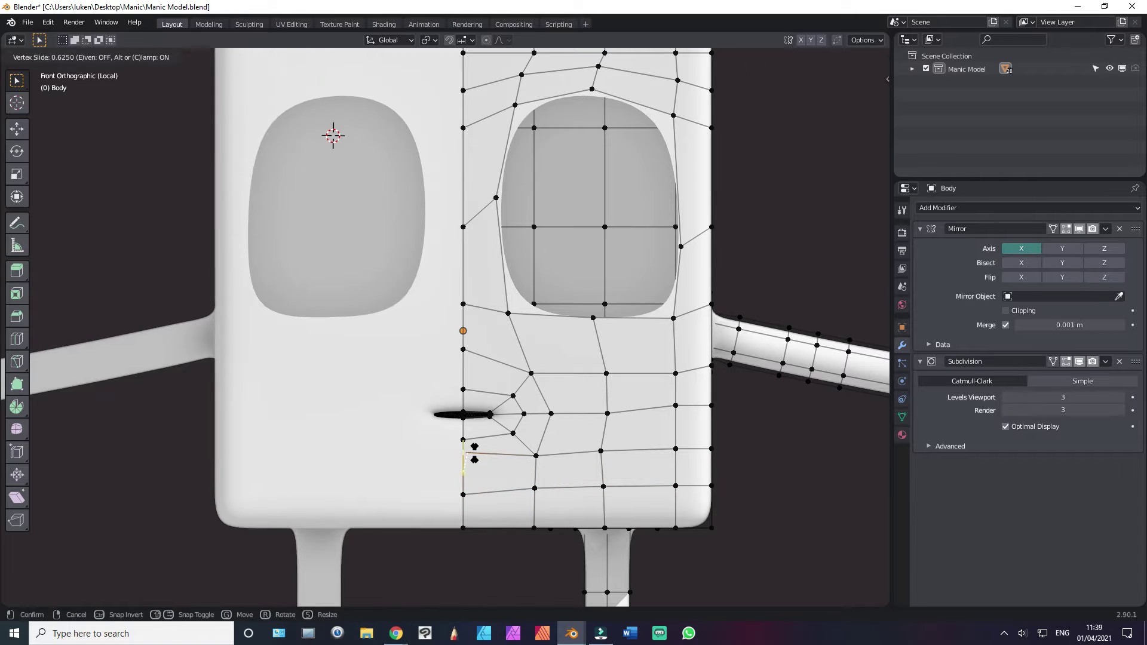
click(529, 454)
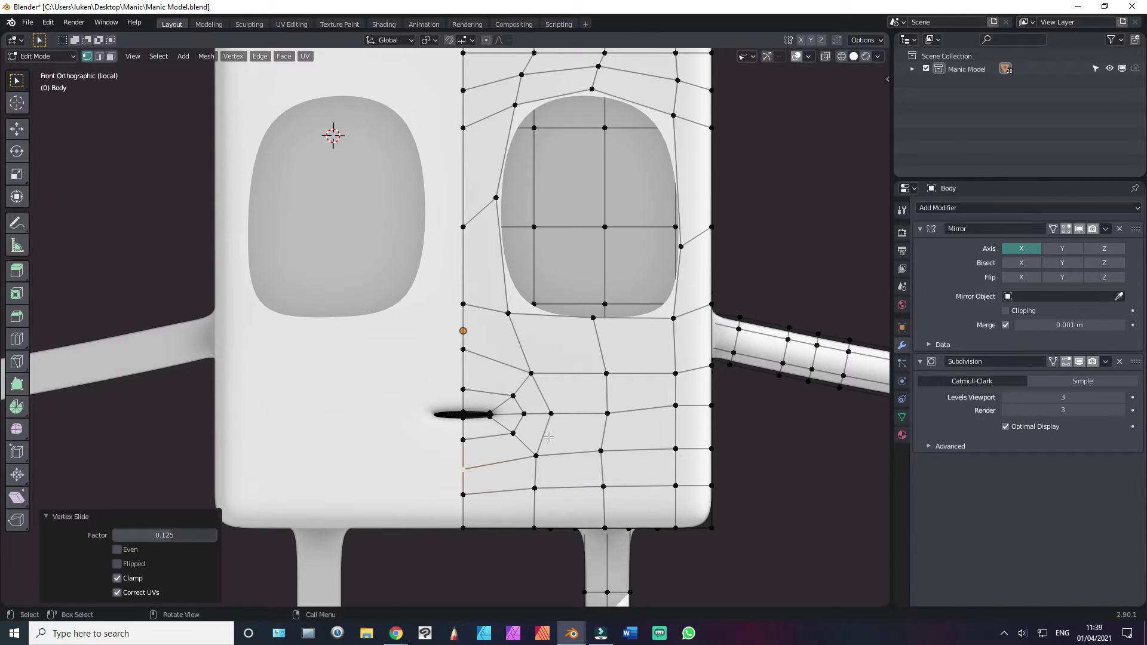
alt+click(550, 435)
key(g)
key(g)
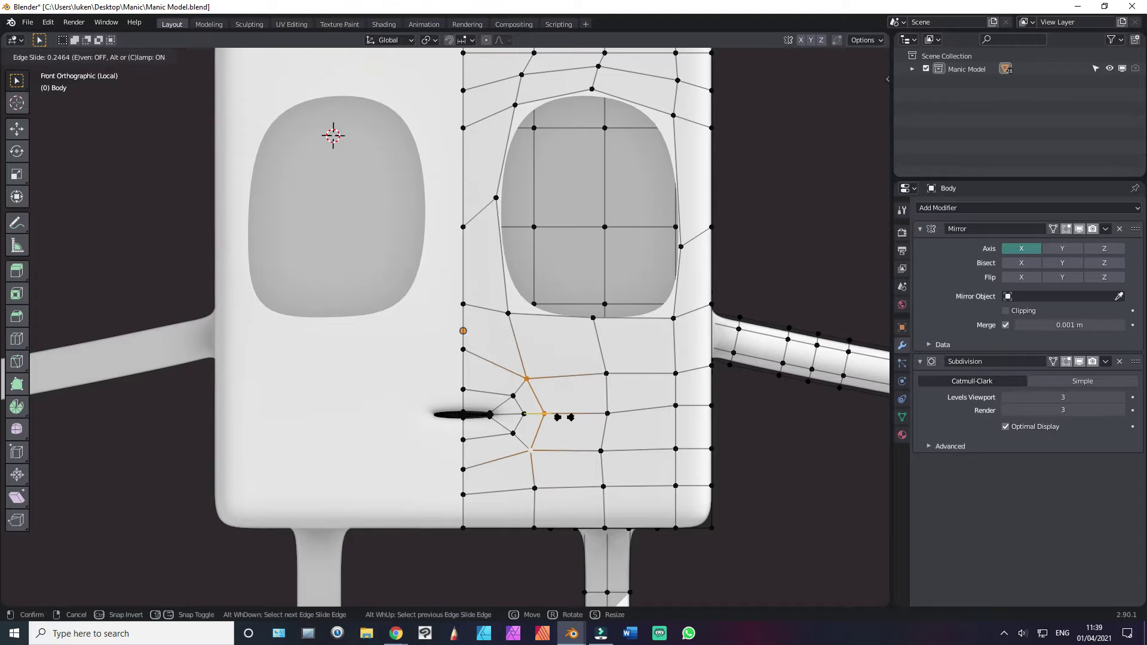
click(568, 417)
key(g)
key(g)
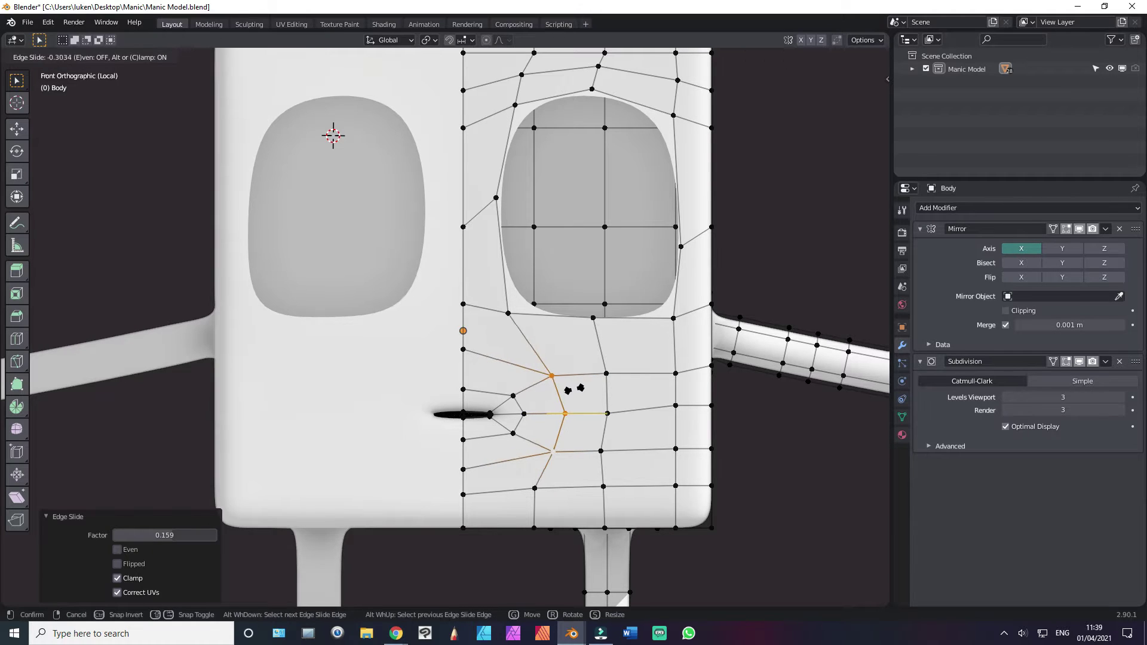
click(573, 388)
click(573, 389)
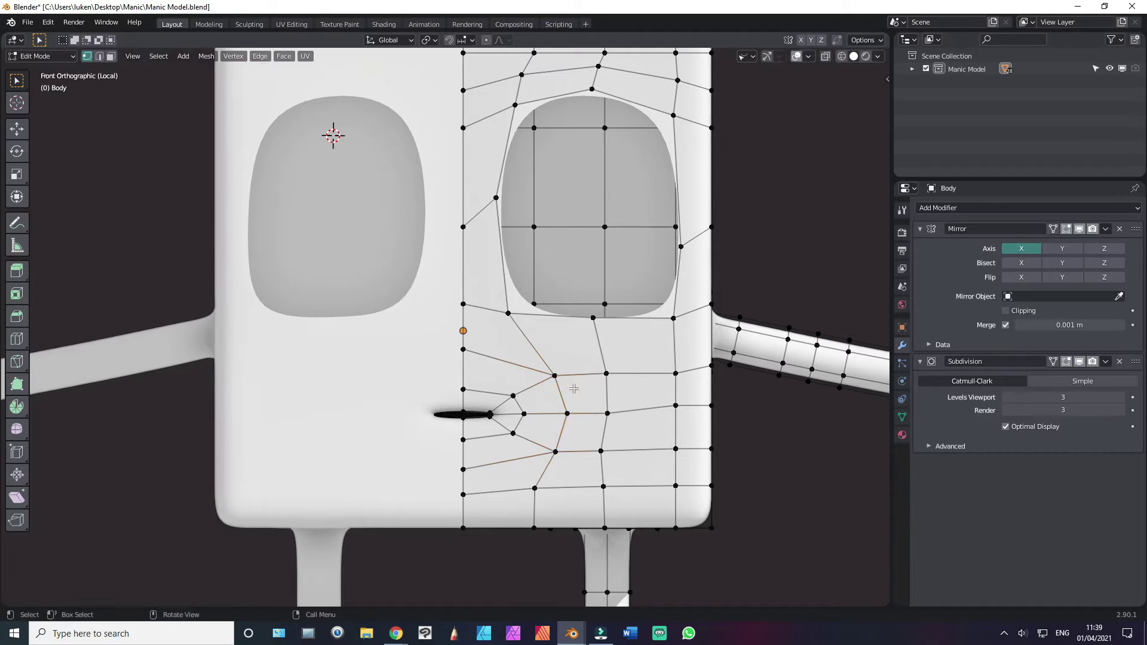
key(ctrl+z)
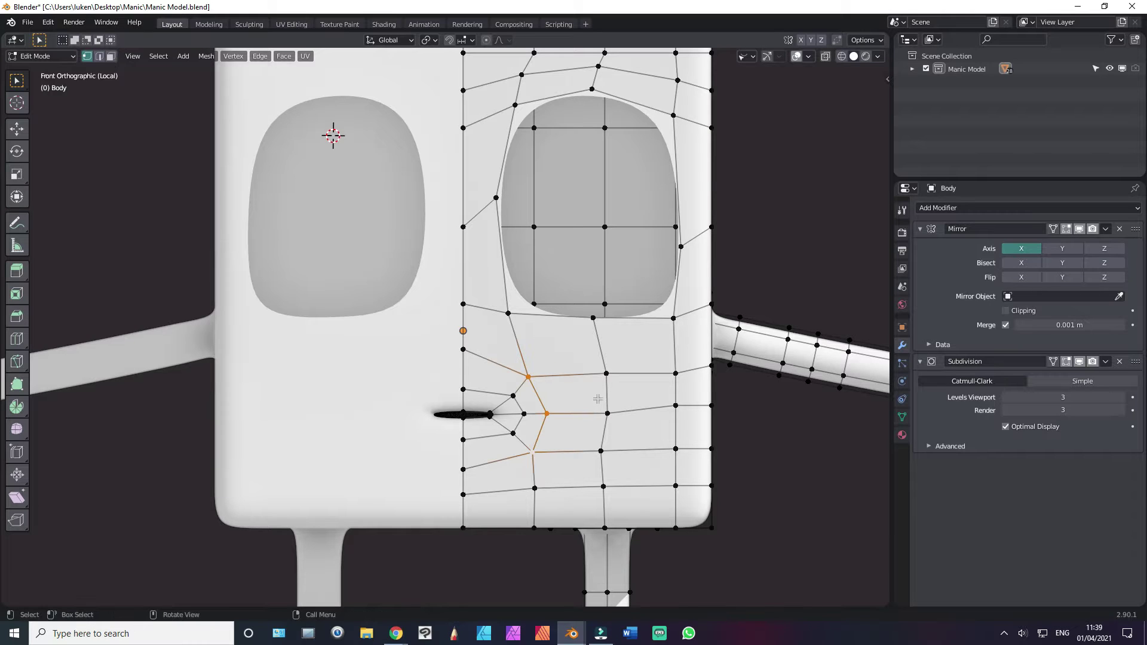
scroll(602, 399, down, 1)
scroll(606, 371, down, 1)
scroll(607, 371, up, 2)
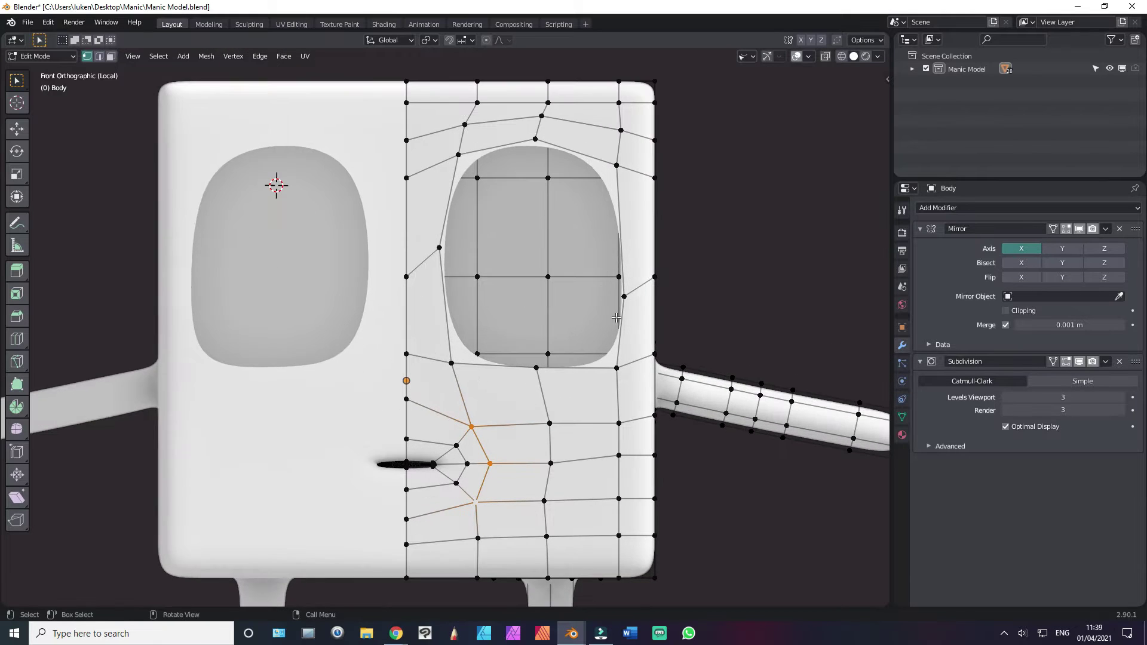
Step: Extrude the right eye-hole loop, shrink it, push it into the head along Y, then widen it
alt+click(622, 281)
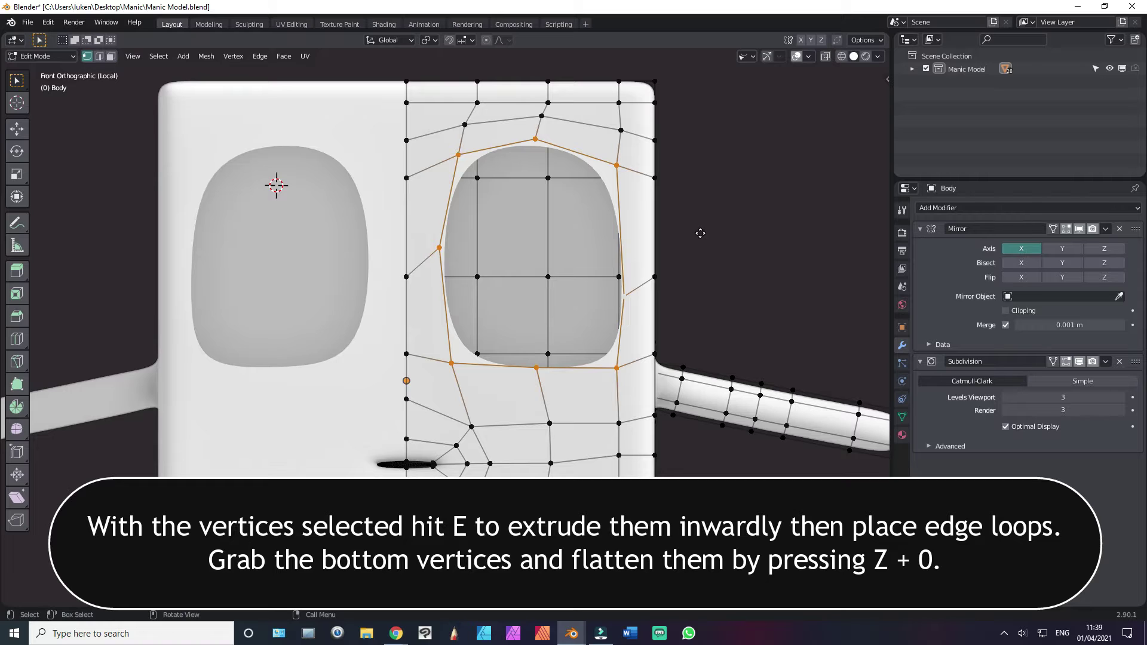
key(e)
key(s)
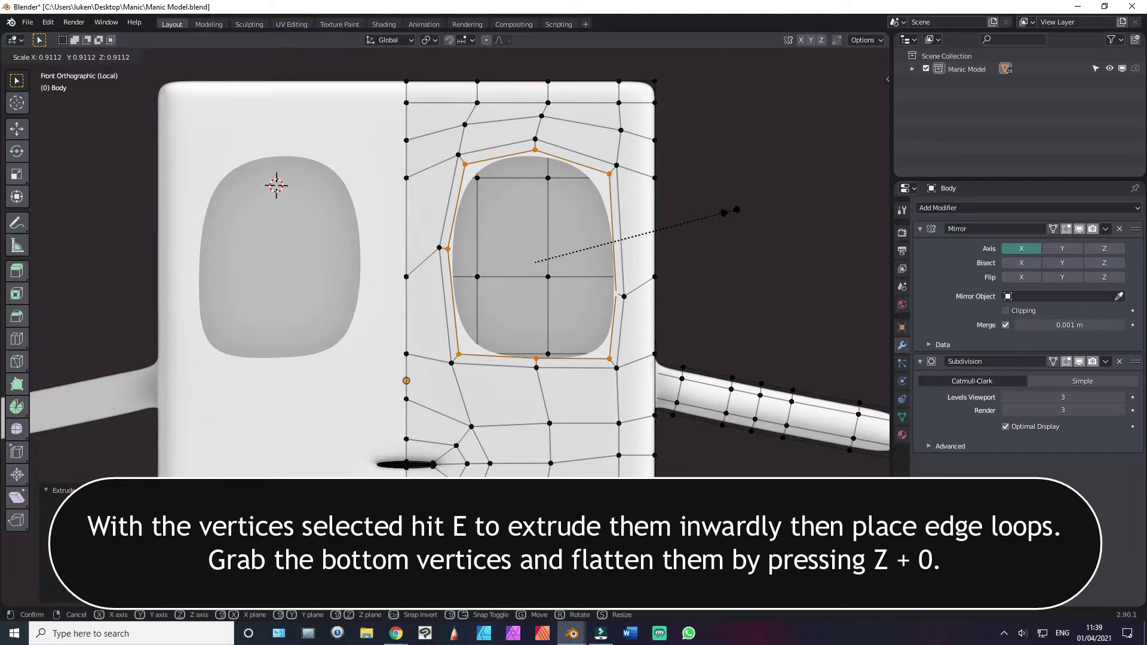
click(729, 210)
mouse_move(590, 270)
middle_down()
mouse_move(485, 257)
mouse_move(597, 269)
middle_up()
scroll(485, 257, down, 3)
key(g)
key(y)
click(553, 246)
key(s)
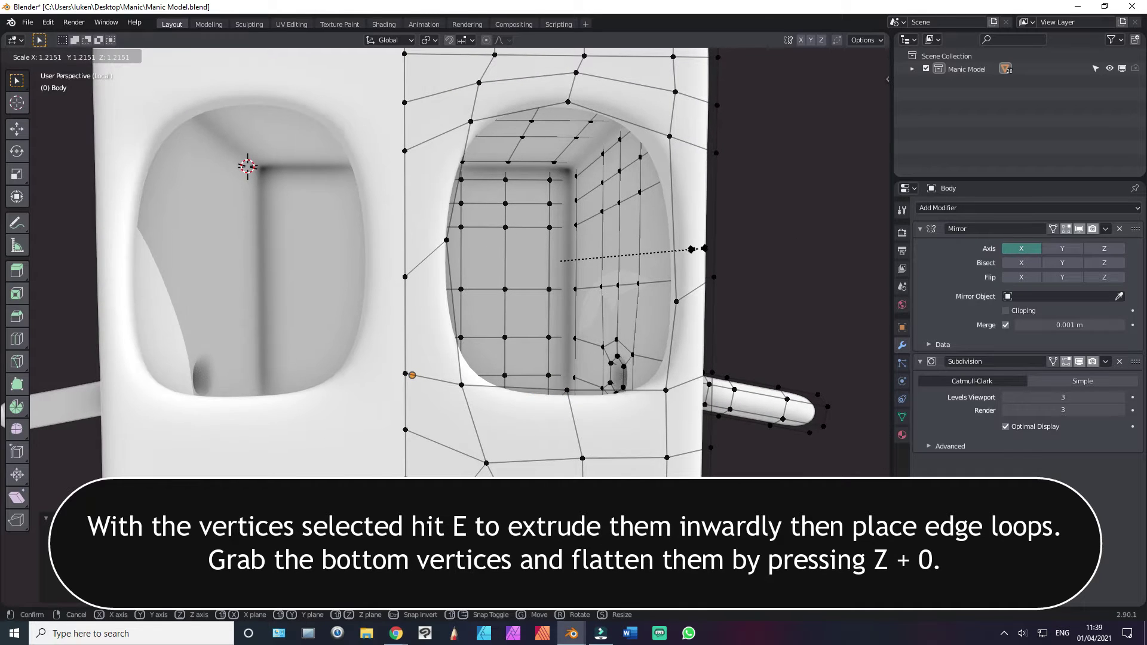
click(642, 275)
Step: Turn off subdivision smoothing in Edit Mode and orbit around the recessed eye socket
scroll(590, 418, down, 3)
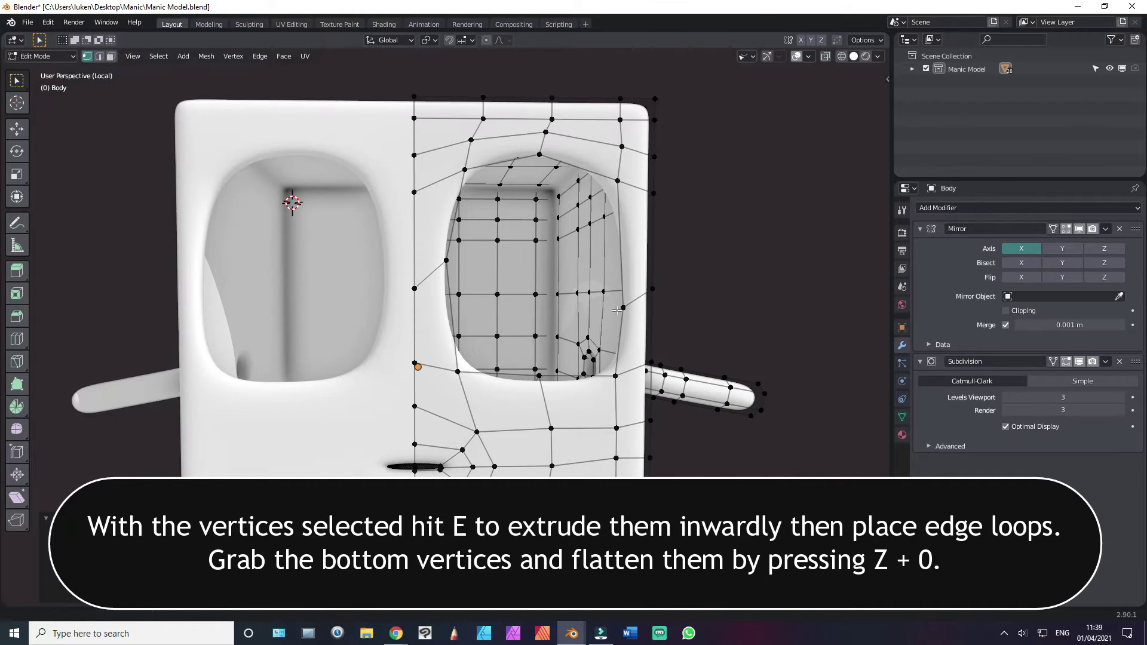
scroll(590, 418, down, 2)
scroll(572, 439, up, 2)
scroll(572, 439, up, 2)
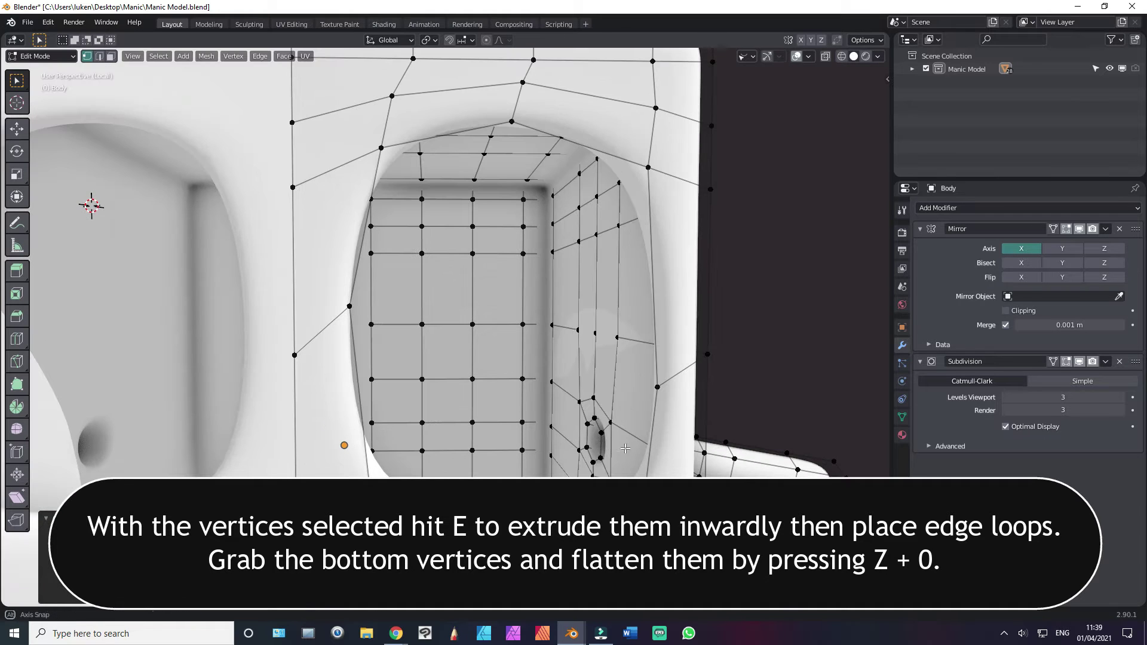
scroll(572, 438, up, 2)
click(1066, 361)
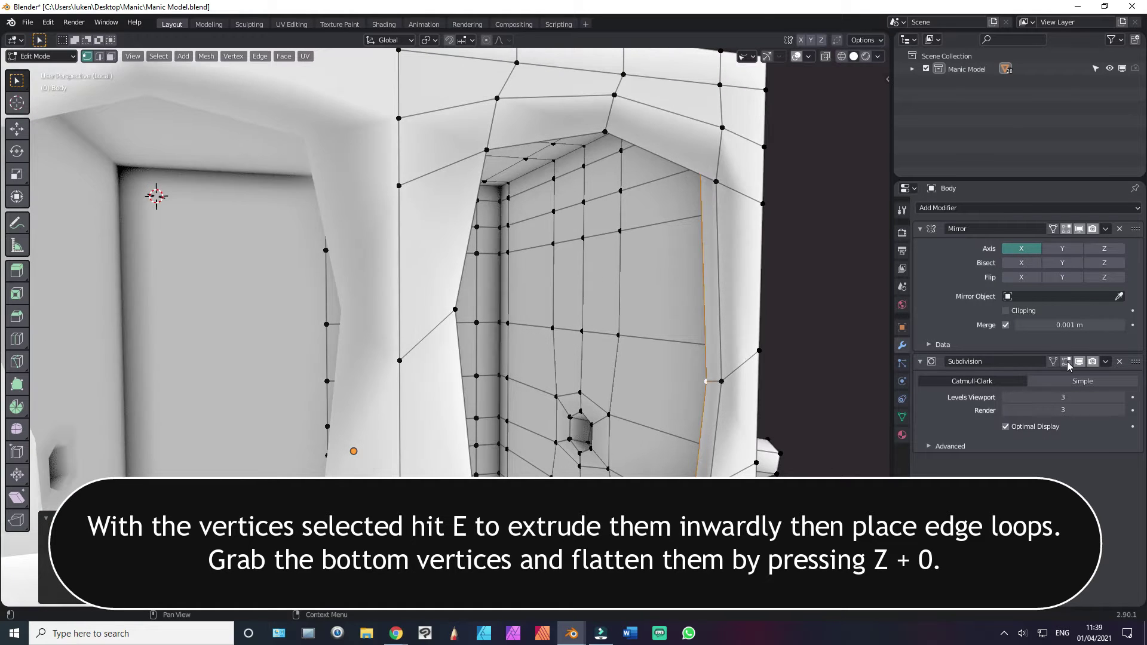
middle_drag(537, 269, 597, 251)
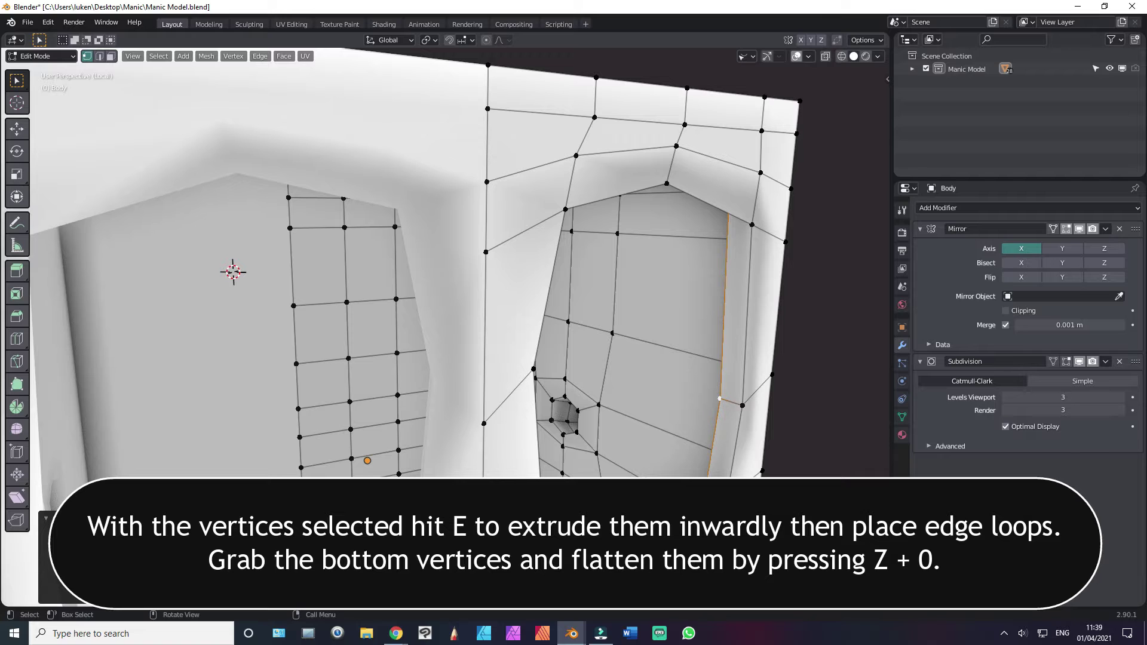
mouse_move(597, 418)
middle_down()
mouse_move(569, 454)
mouse_move(473, 473)
middle_up()
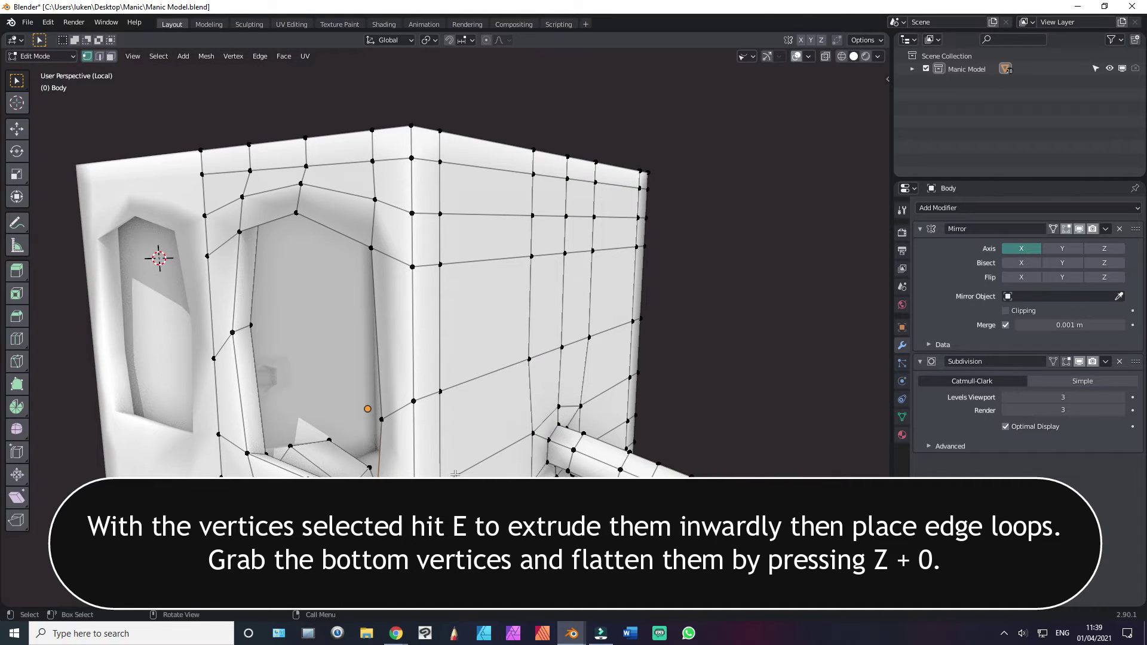
Step: Adjust the geometry inside the recess, add the socket's bottom corner vertex, and switch to front view
key(ctrl+z)
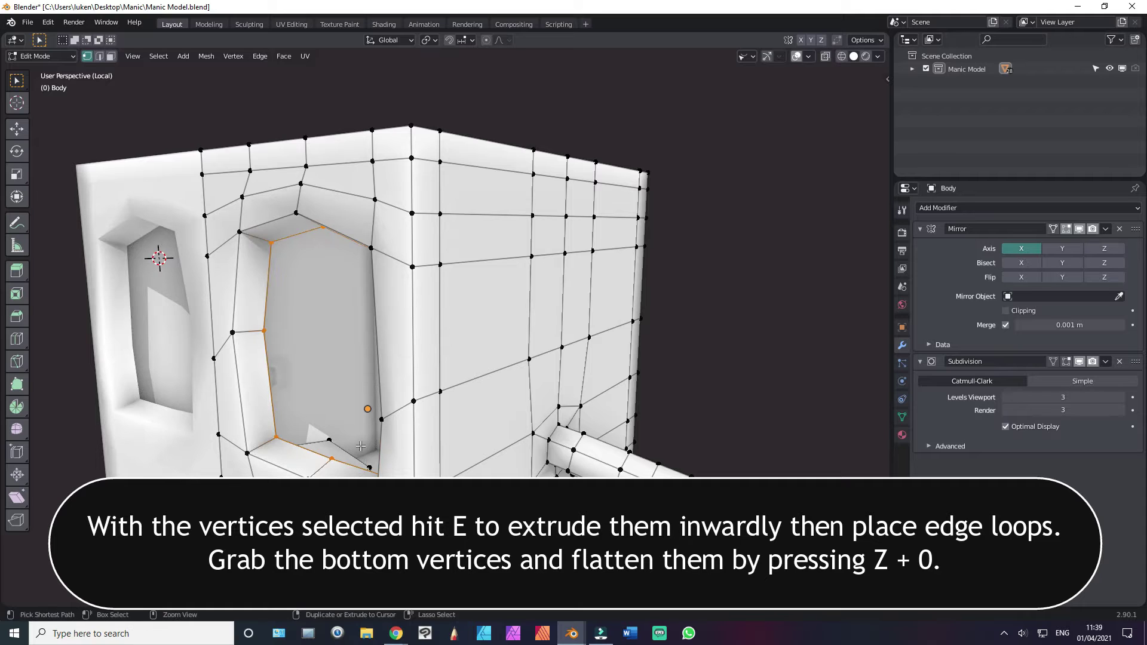
key(ctrl+z)
key(ctrl+z)
middle_drag(360, 446, 470, 408)
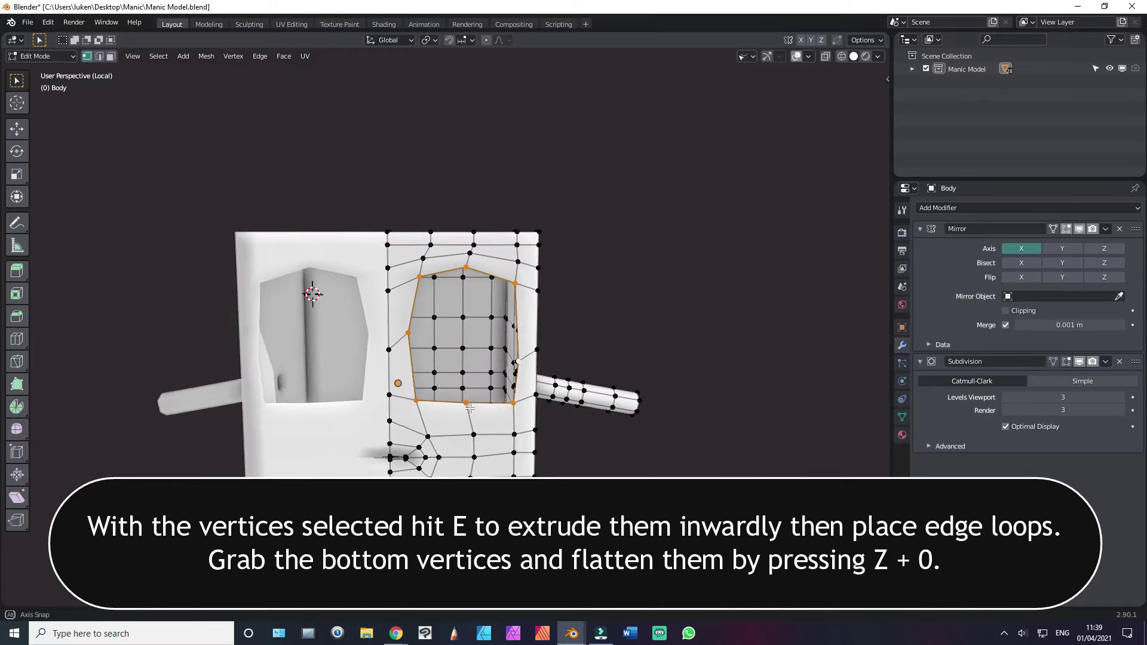
scroll(470, 408, up, 4)
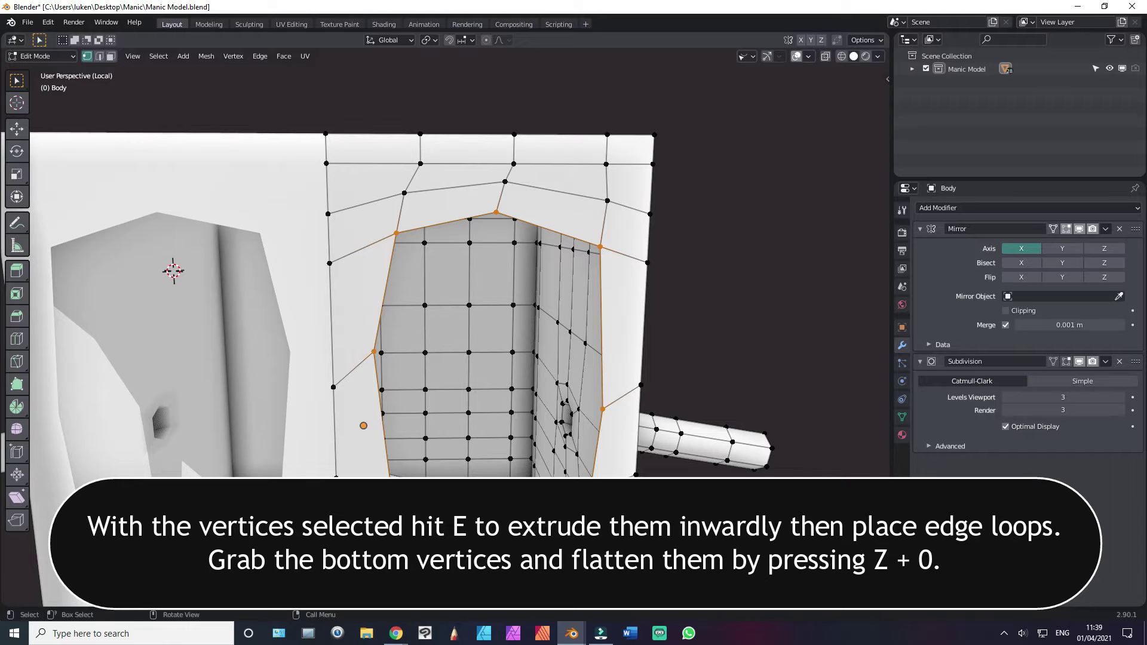
shift+click(400, 496)
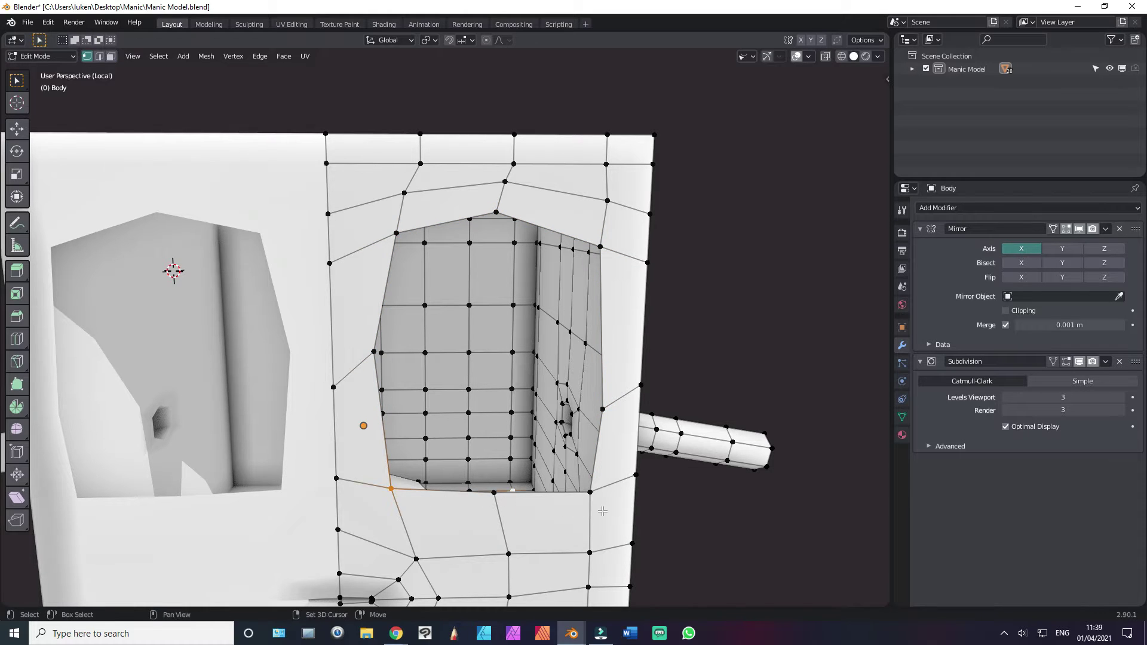
key(KP_1)
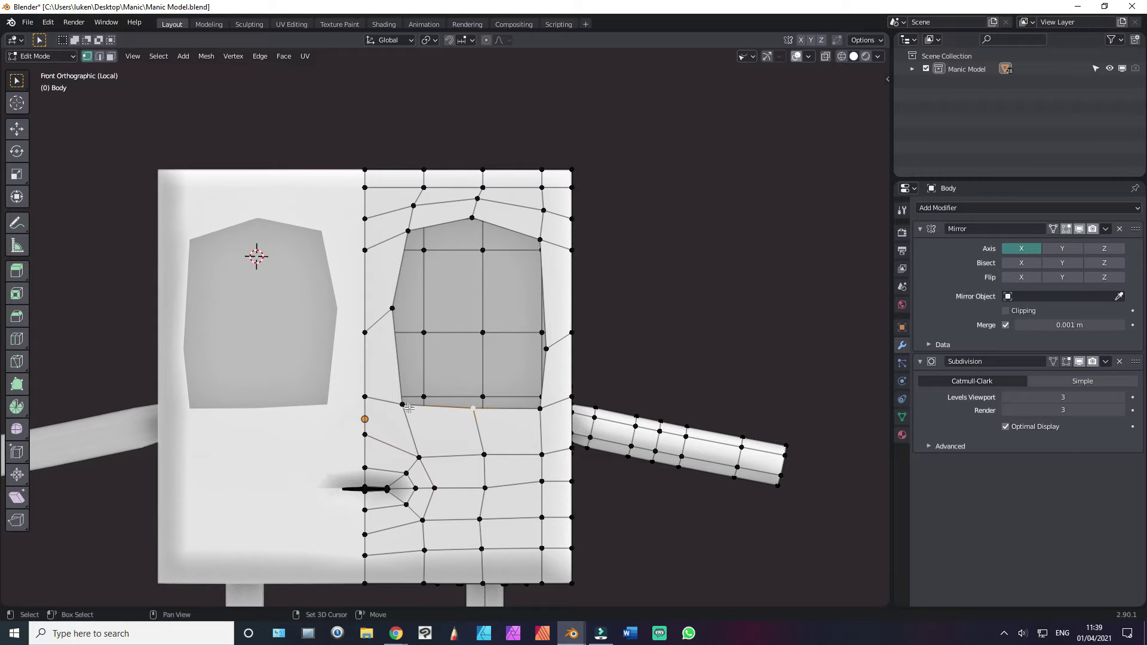
Step: Flatten the socket's bottom edge with S Z 0, then nudge its upper-left and top vertices down
key(s)
key(z)
key(0)
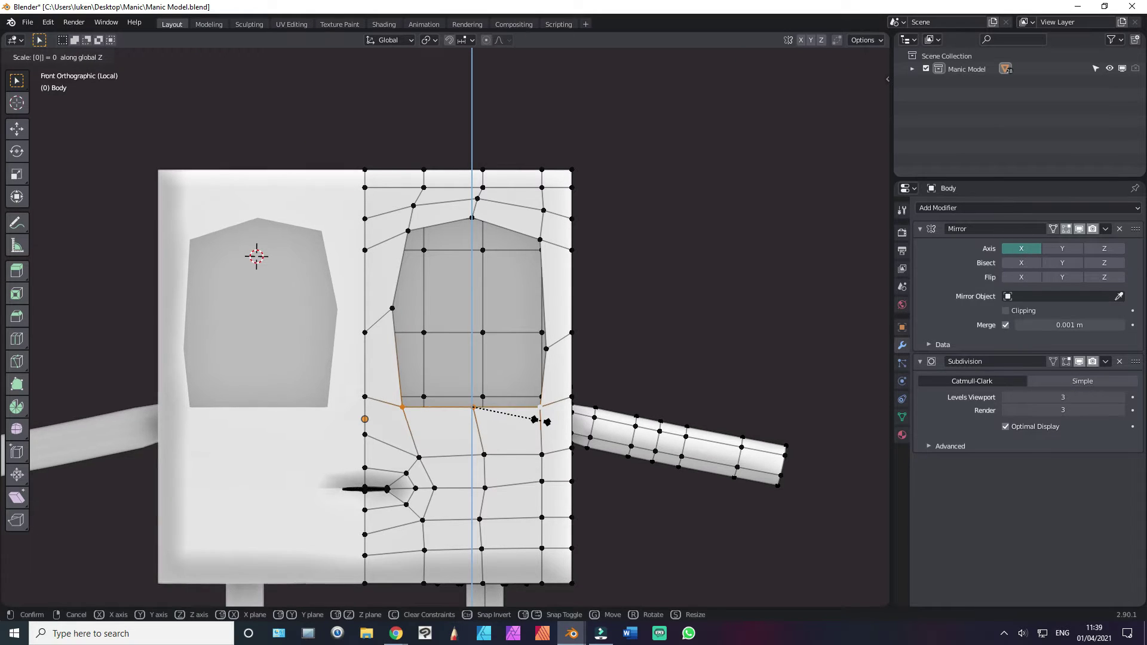
key(Return)
key(alt+a)
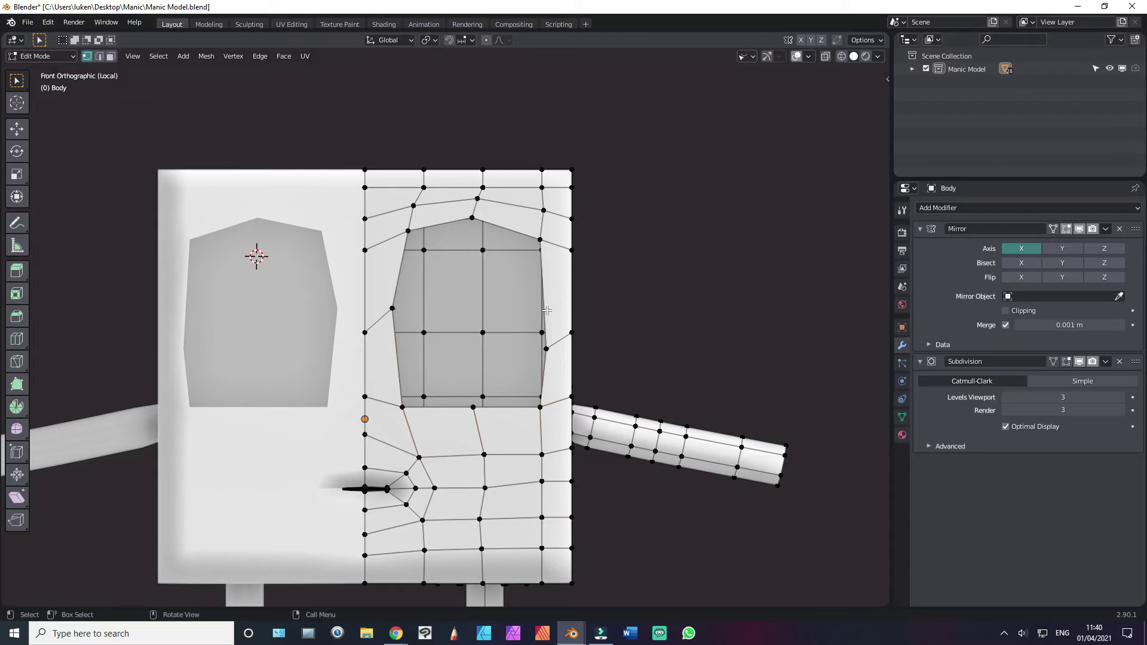
scroll(437, 191, up, 2)
shift+middle_drag(396, 163, 372, 204)
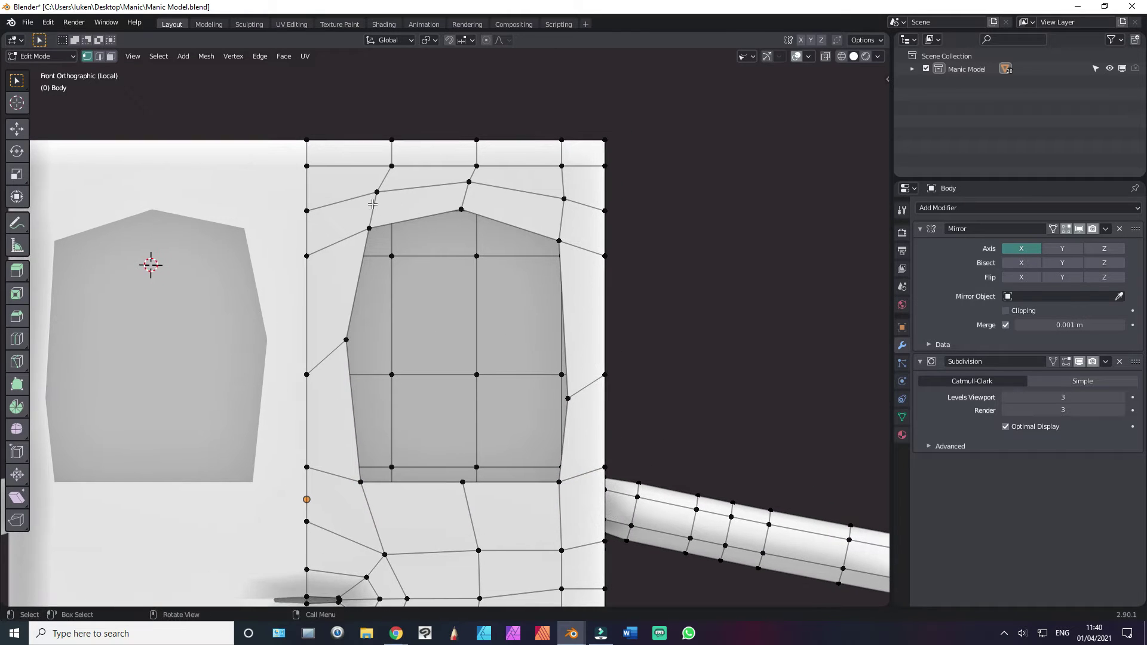
drag(389, 213, 375, 221)
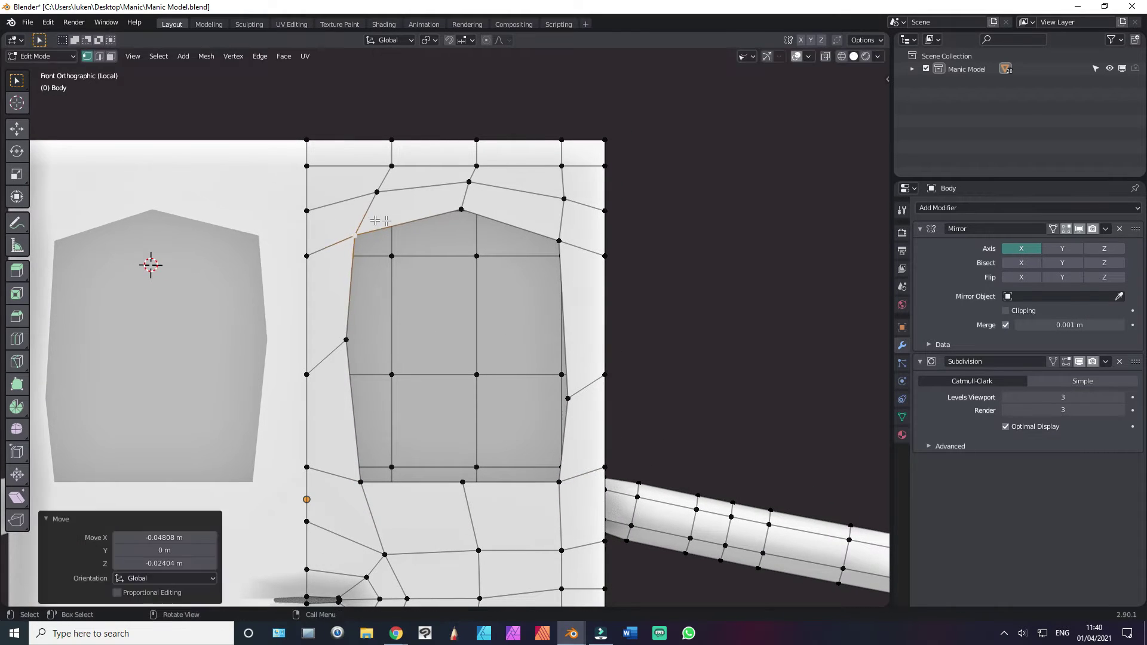
drag(463, 197, 454, 200)
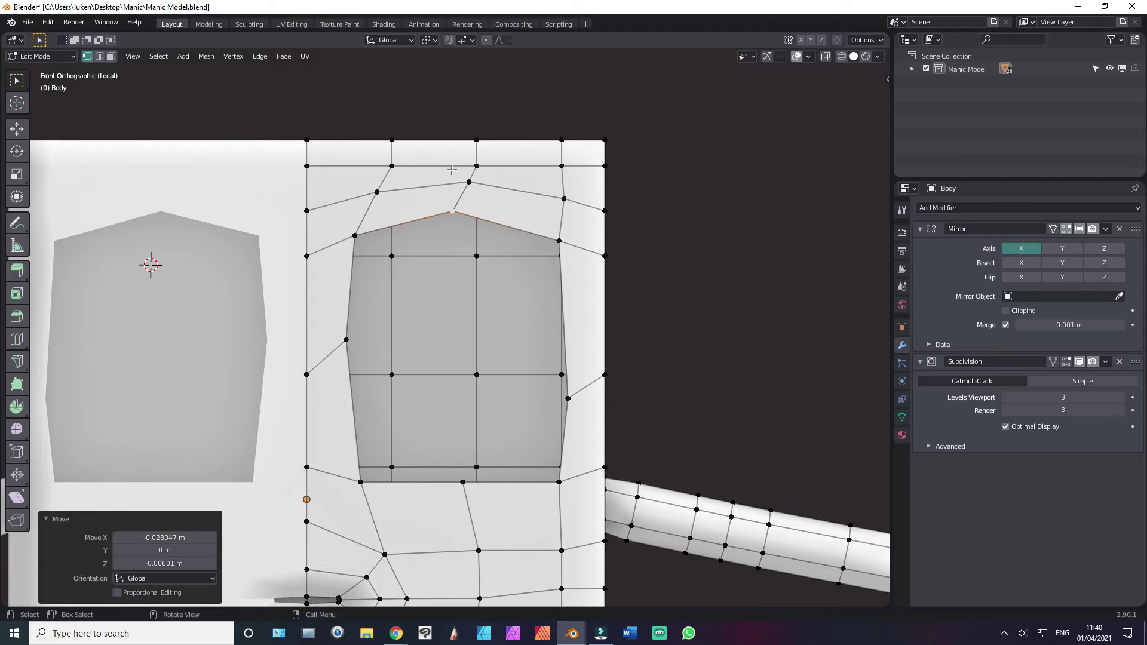
Step: Dissolve the edge loop above the eye socket instead of deleting its vertices
alt+click(457, 178)
key(x)
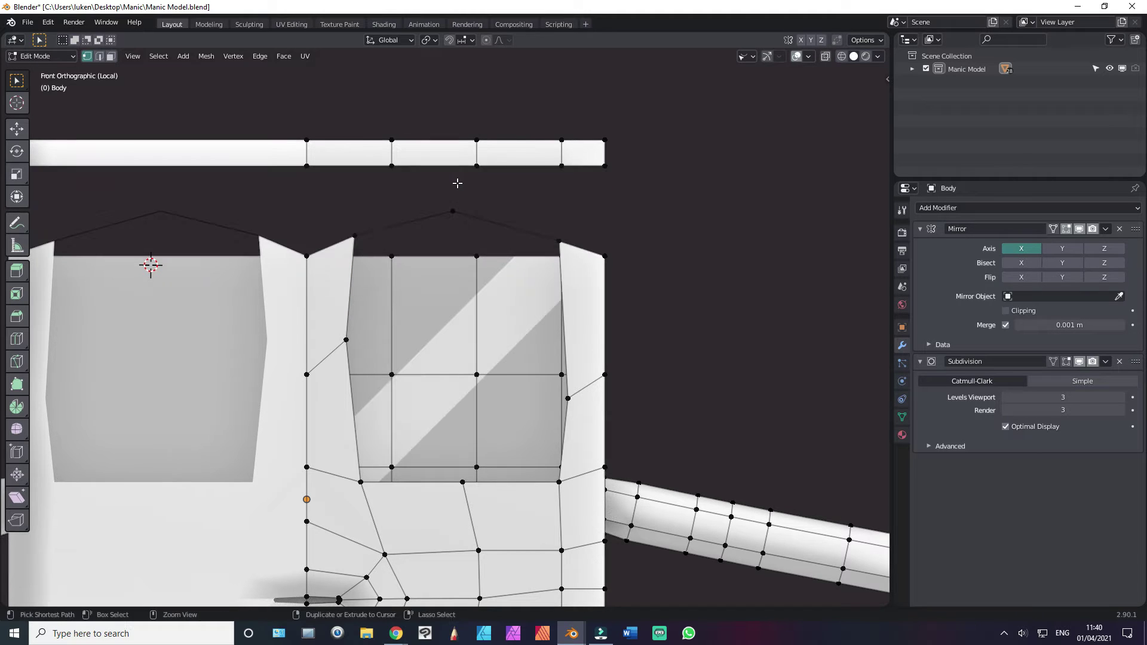
key(ctrl+z)
key(x)
click(424, 273)
key(a)
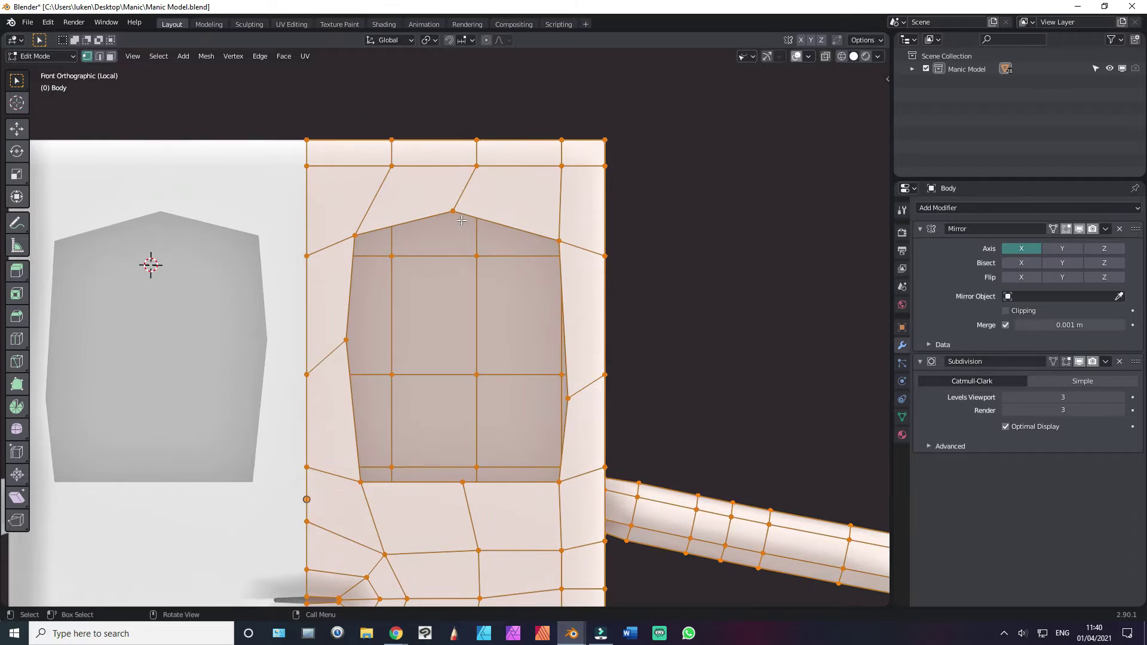
scroll(460, 219, down, 2)
key(alt+a)
scroll(457, 203, up, 2)
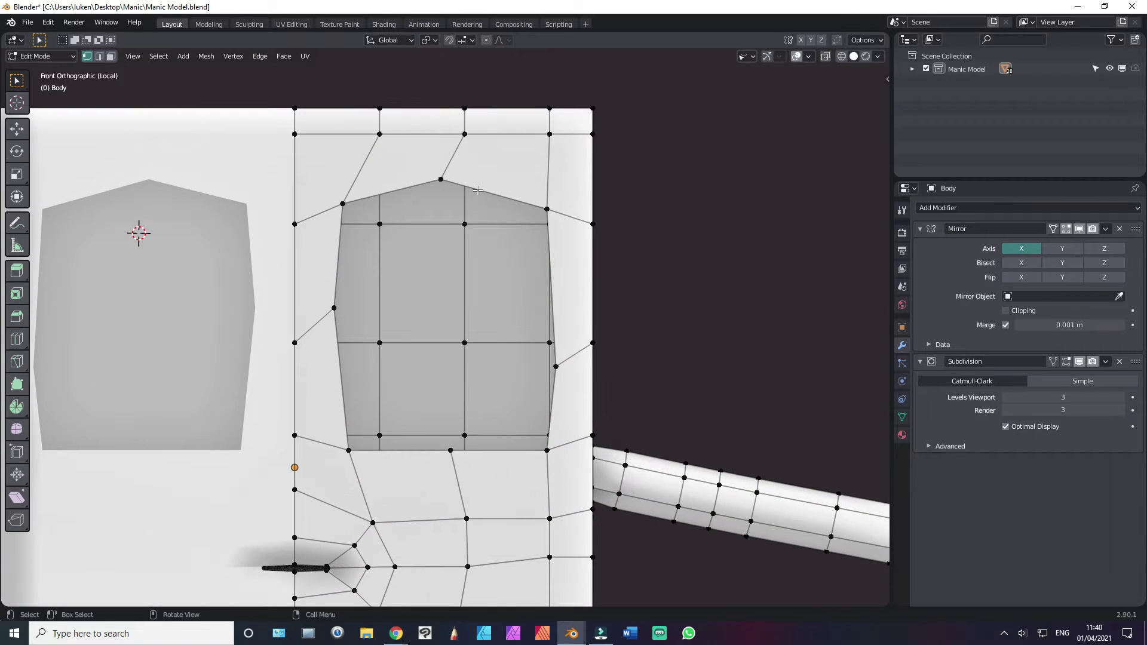
Step: Raise the socket's top edges and pull the top vertex up into a peak, tucking the upper corners inward
alt+click(449, 175)
key(g)
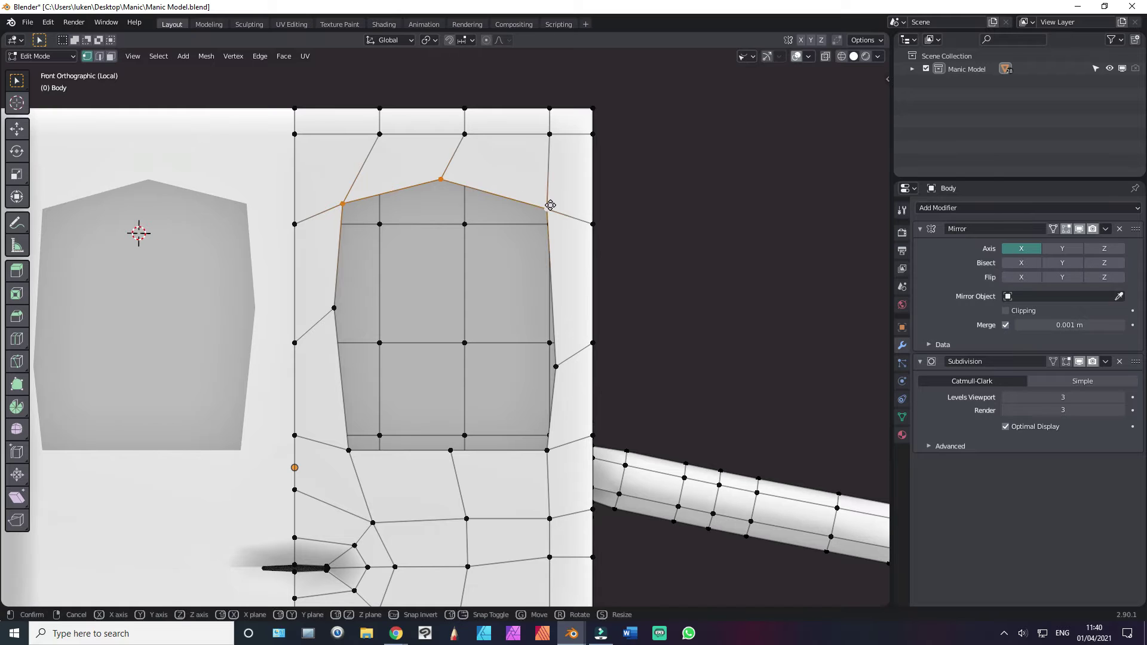
key(z)
click(550, 191)
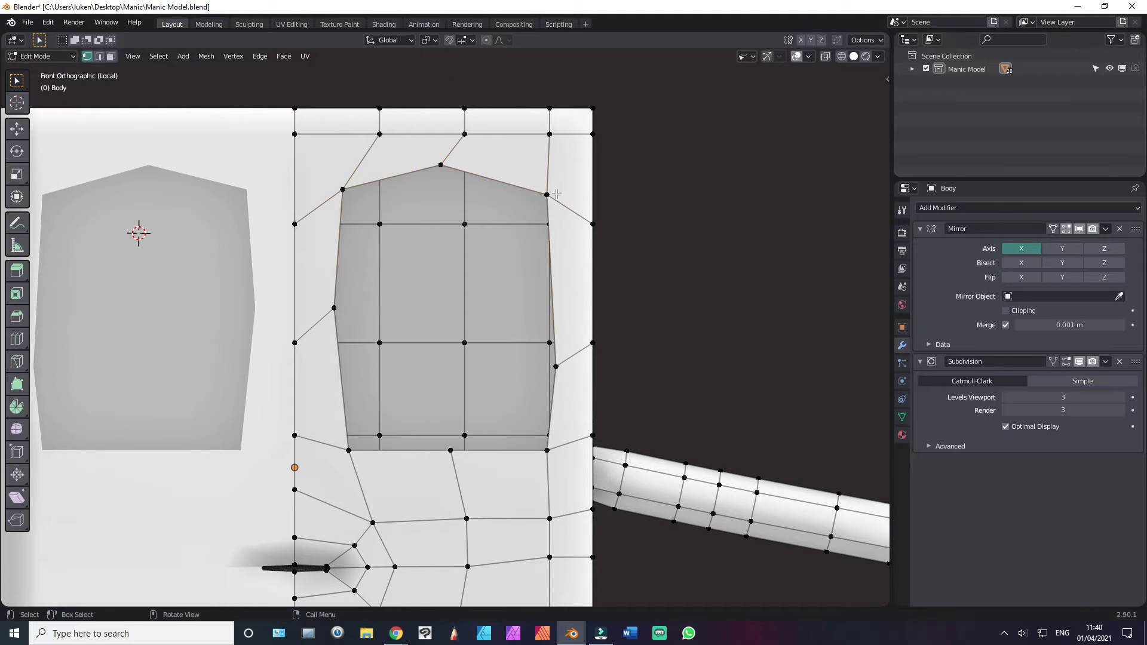
key(shift+v)
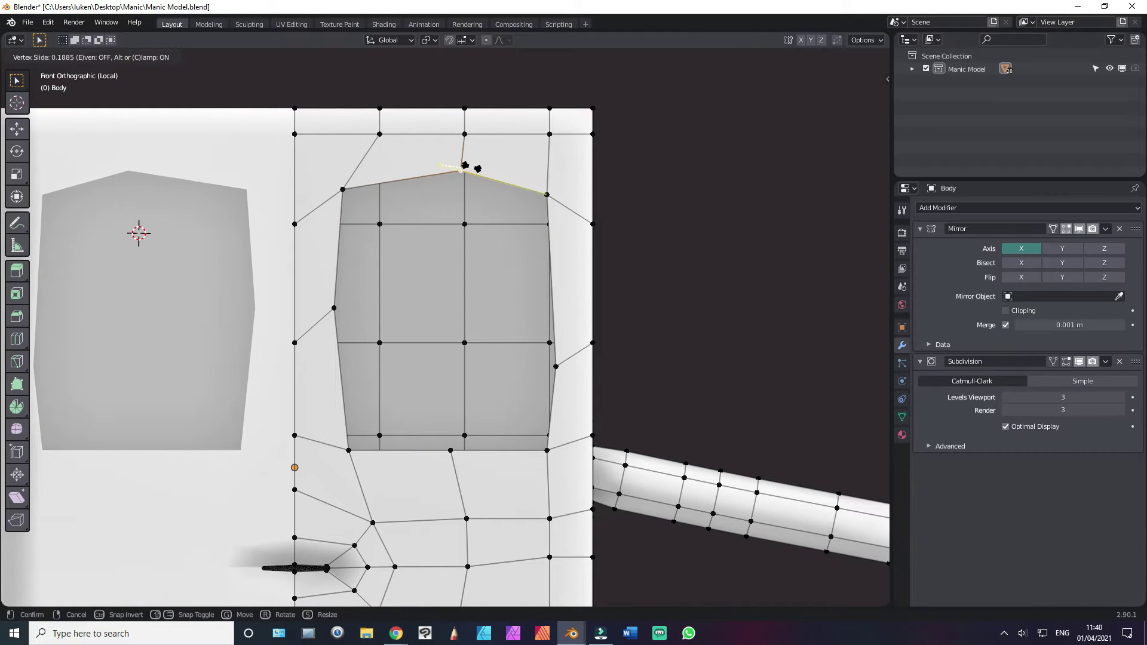
click(466, 165)
key(g)
click(460, 196)
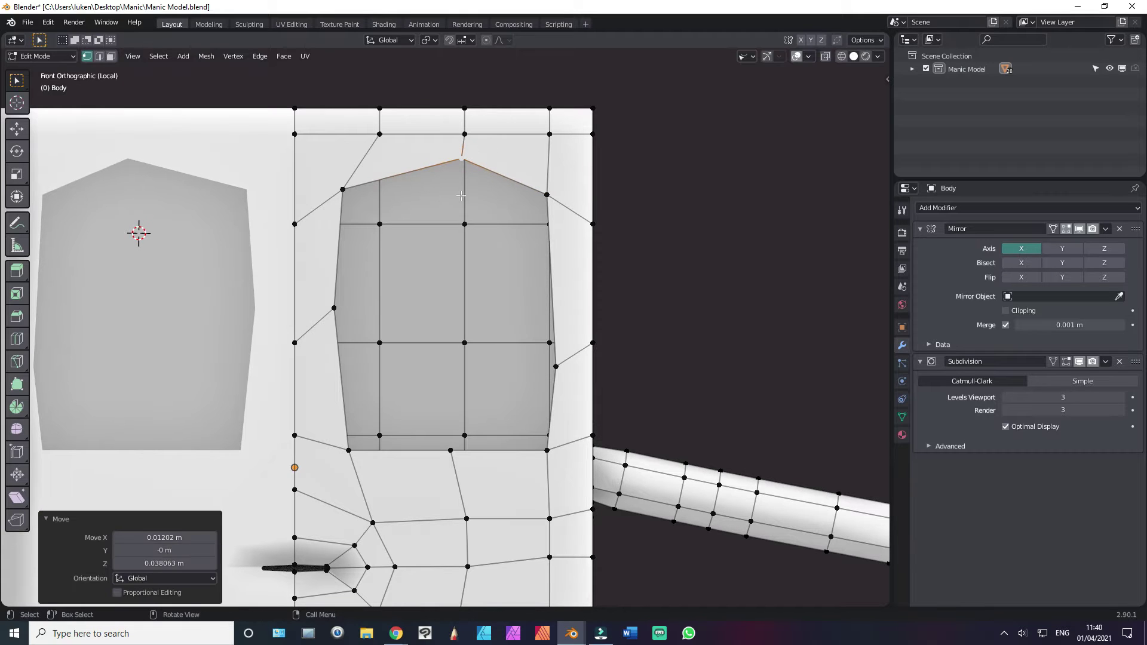
click(448, 231)
drag(351, 182, 360, 195)
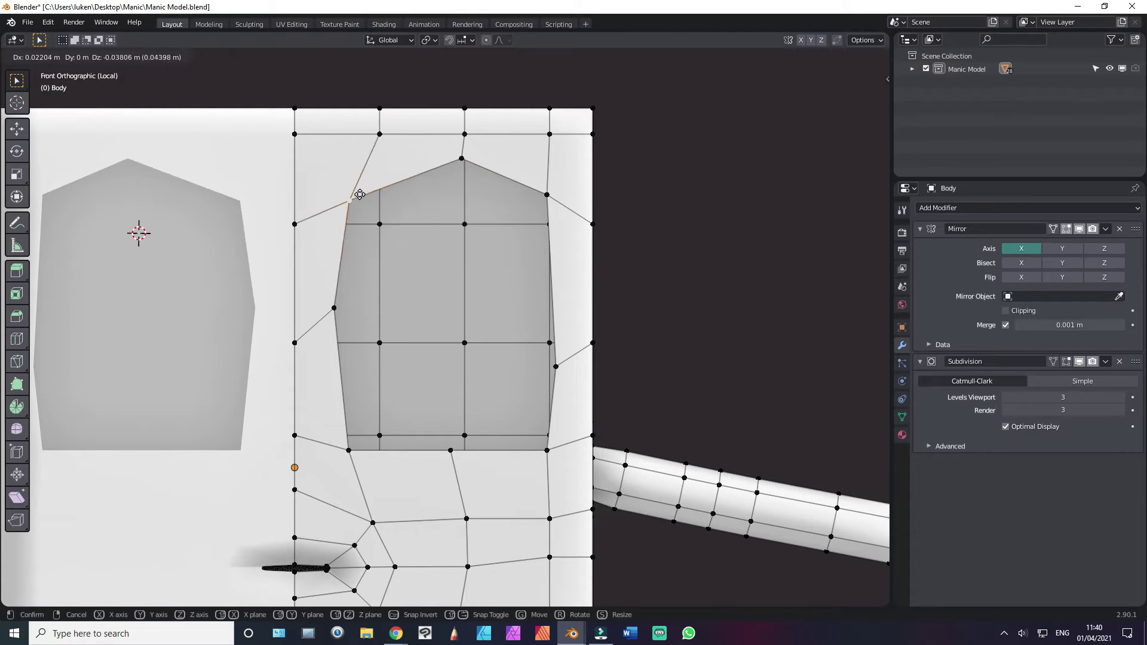
click(360, 195)
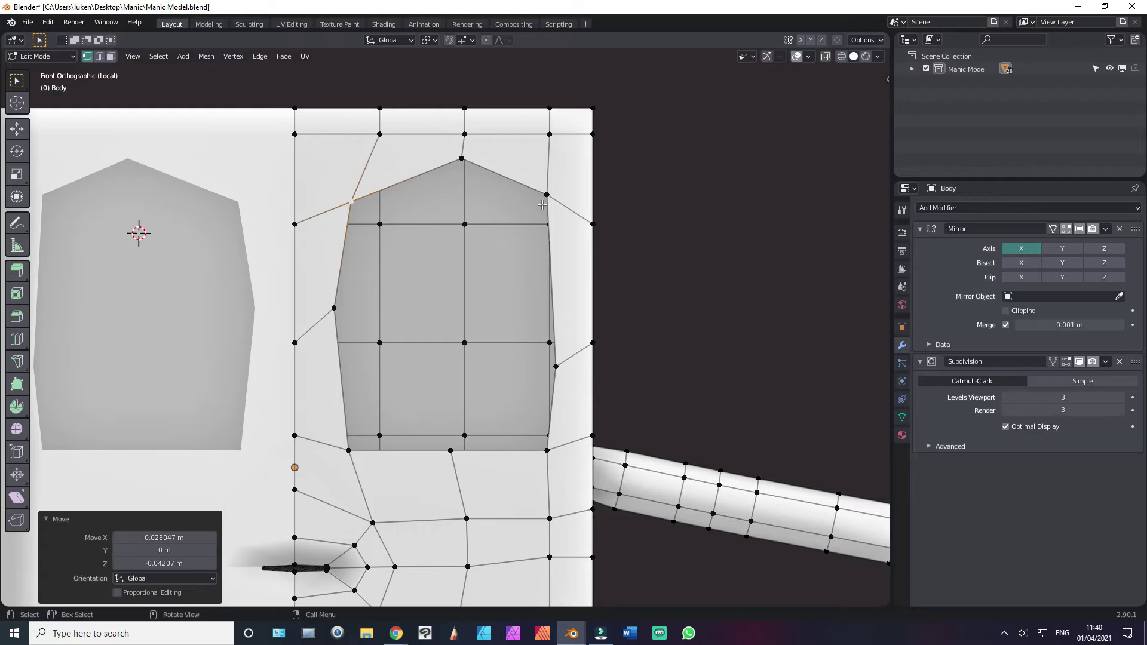
drag(549, 198, 545, 209)
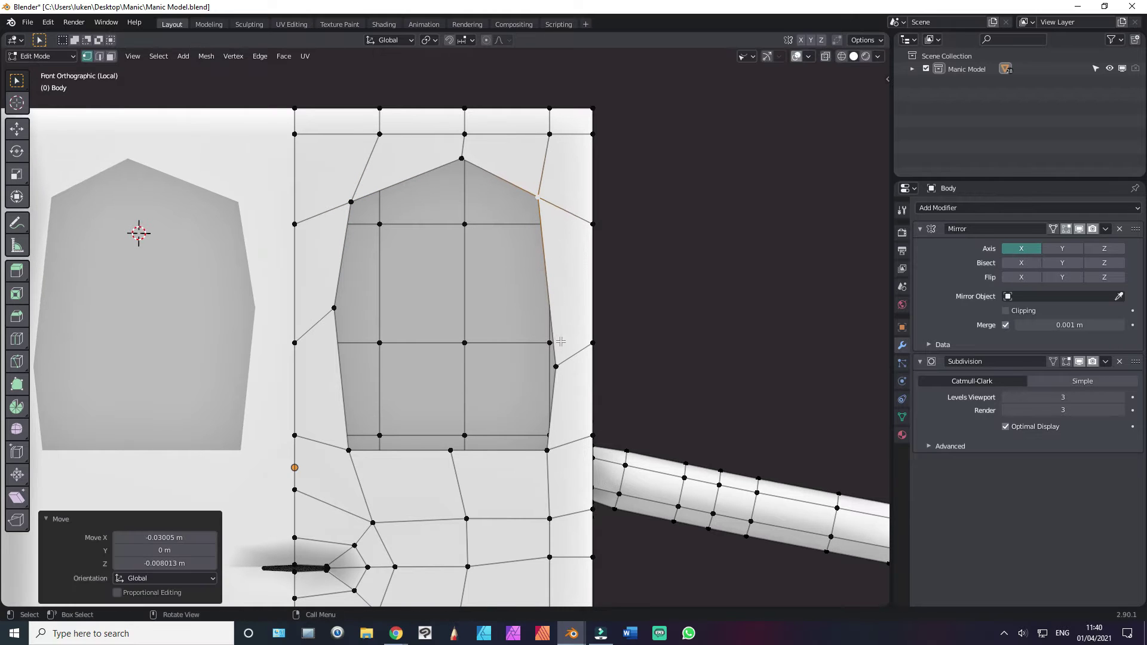
Step: Add a horizontal edge loop across the socket, push its right vertex outward, and reposition the upper-left corner
click(556, 366)
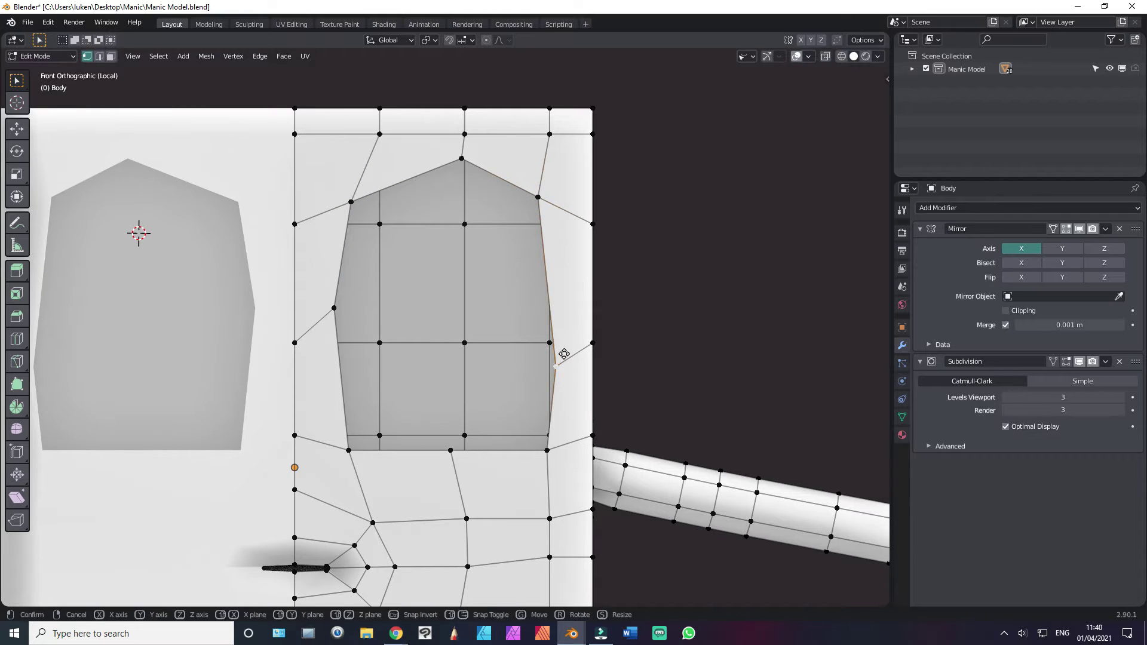
key(ctrl+r)
click(582, 274)
click(322, 273)
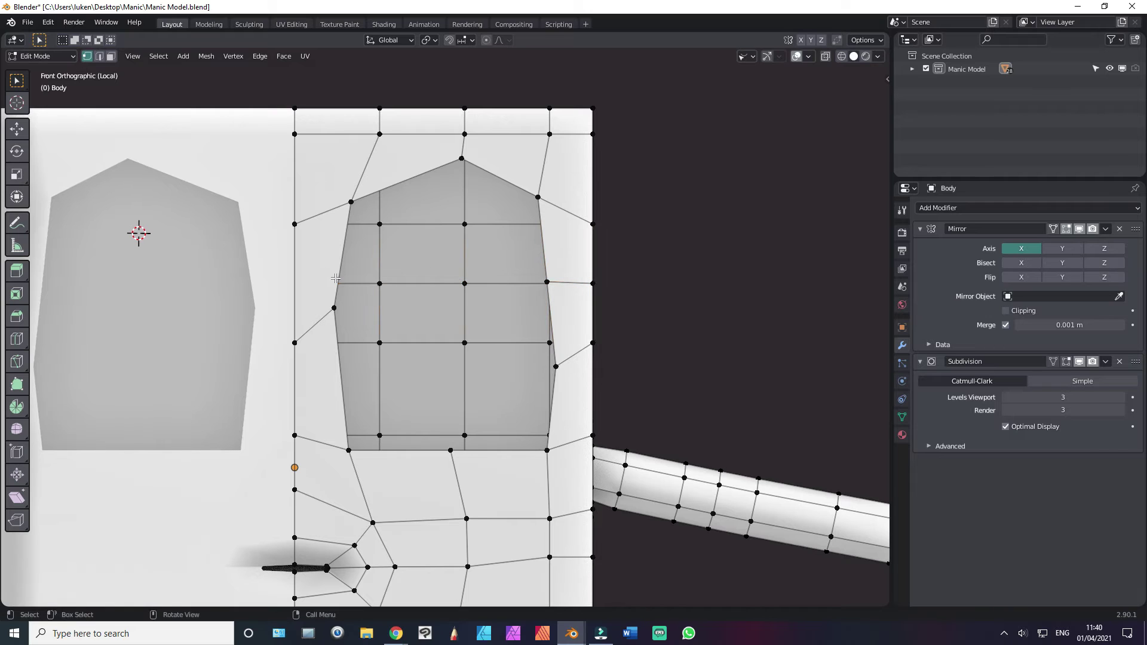
drag(548, 281, 559, 280)
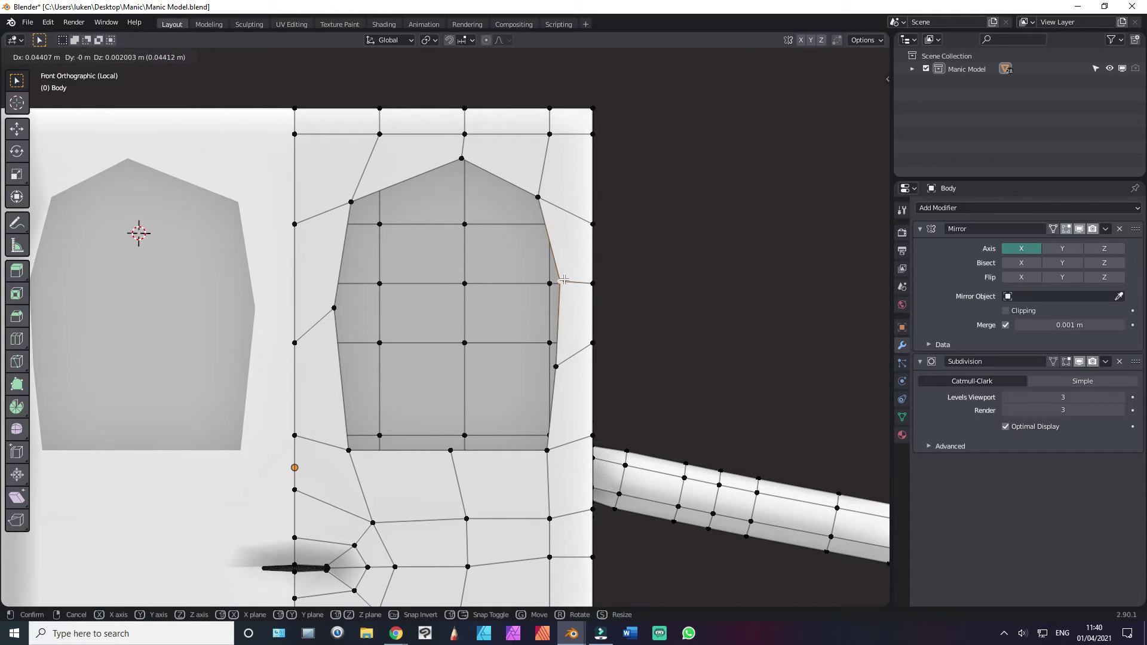
click(343, 205)
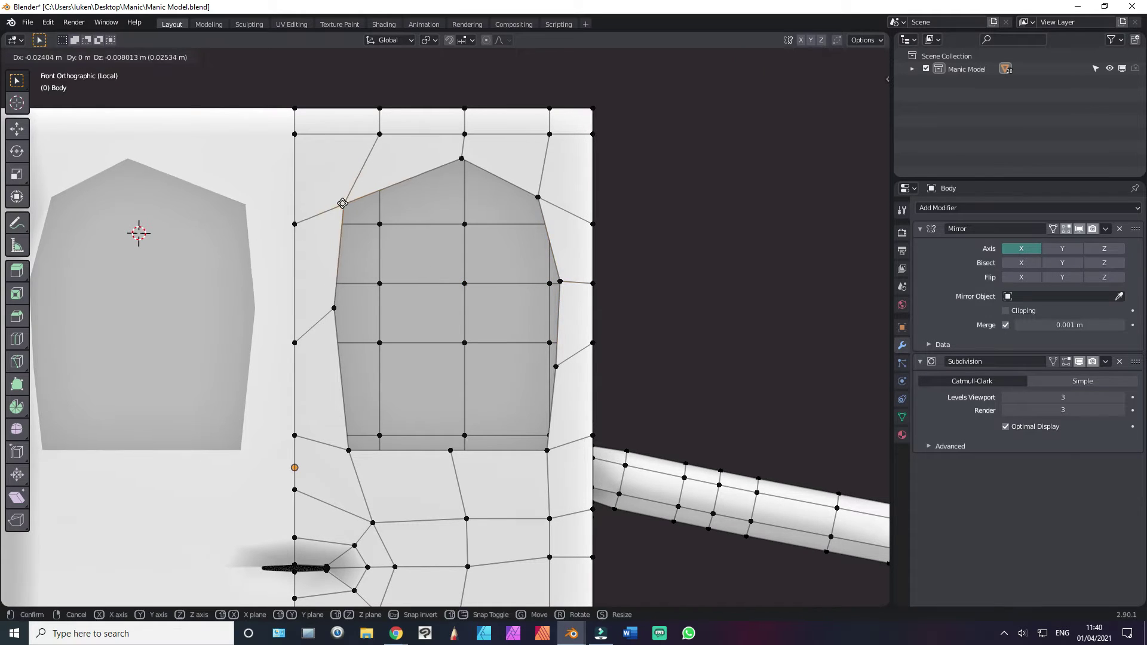
drag(343, 205, 338, 207)
scroll(379, 282, down, 1)
scroll(379, 282, down, 1)
key(g)
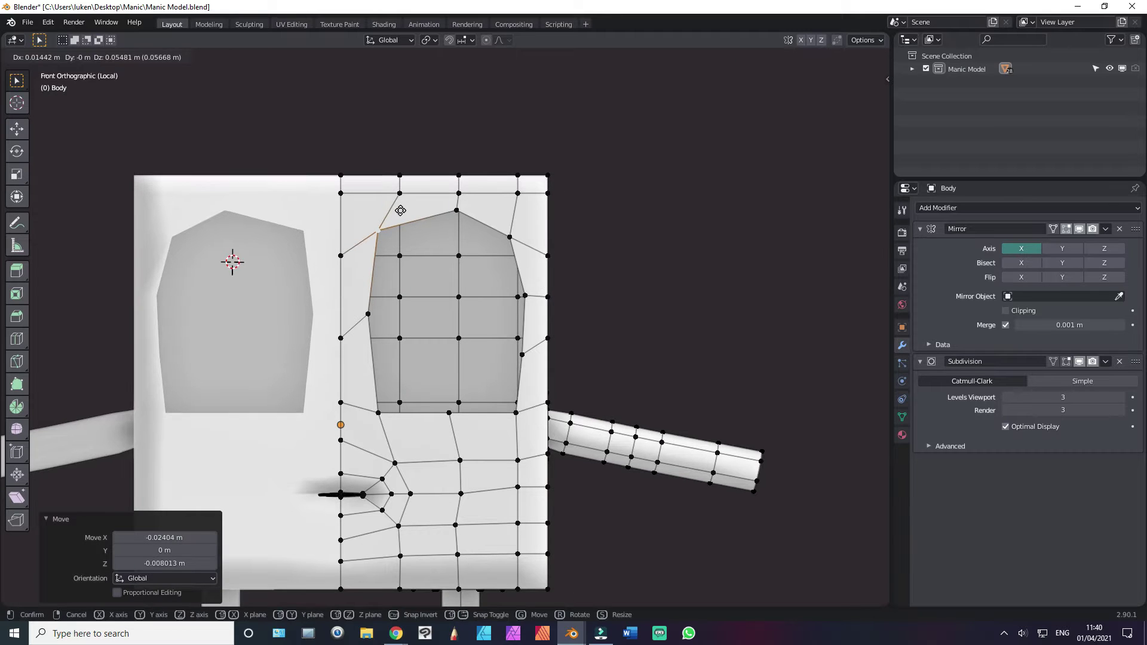
click(400, 211)
key(ctrl+Tab)
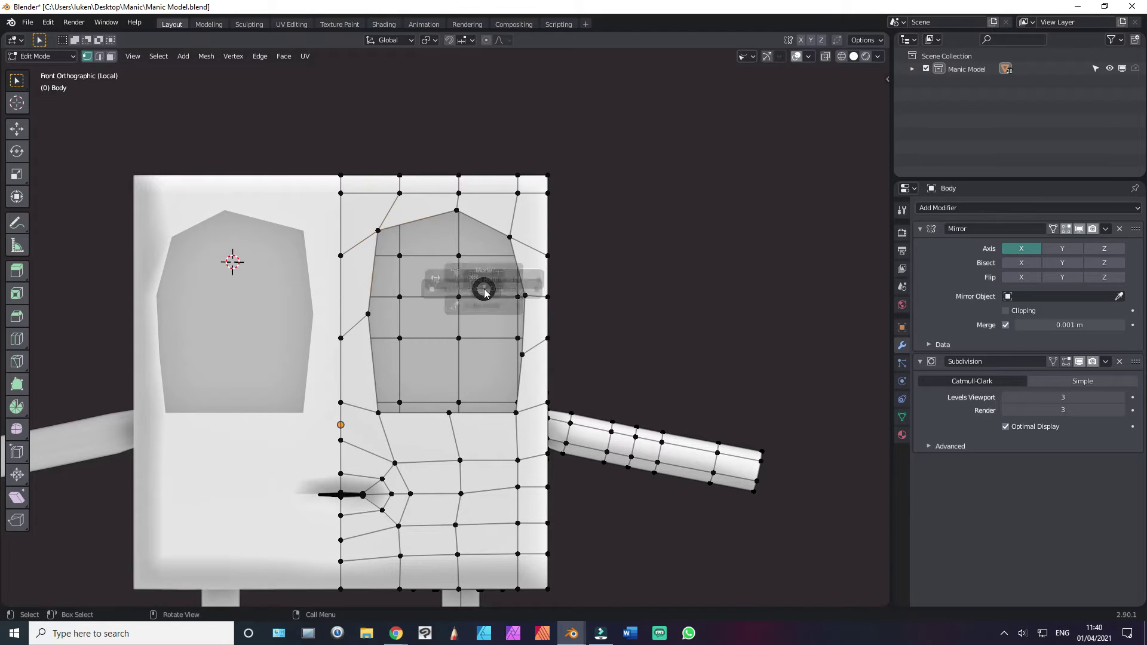
Step: Preview the smoothed head, then shrink the socket rim inward and push it deeper along Y
click(470, 295)
key(ctrl+Tab)
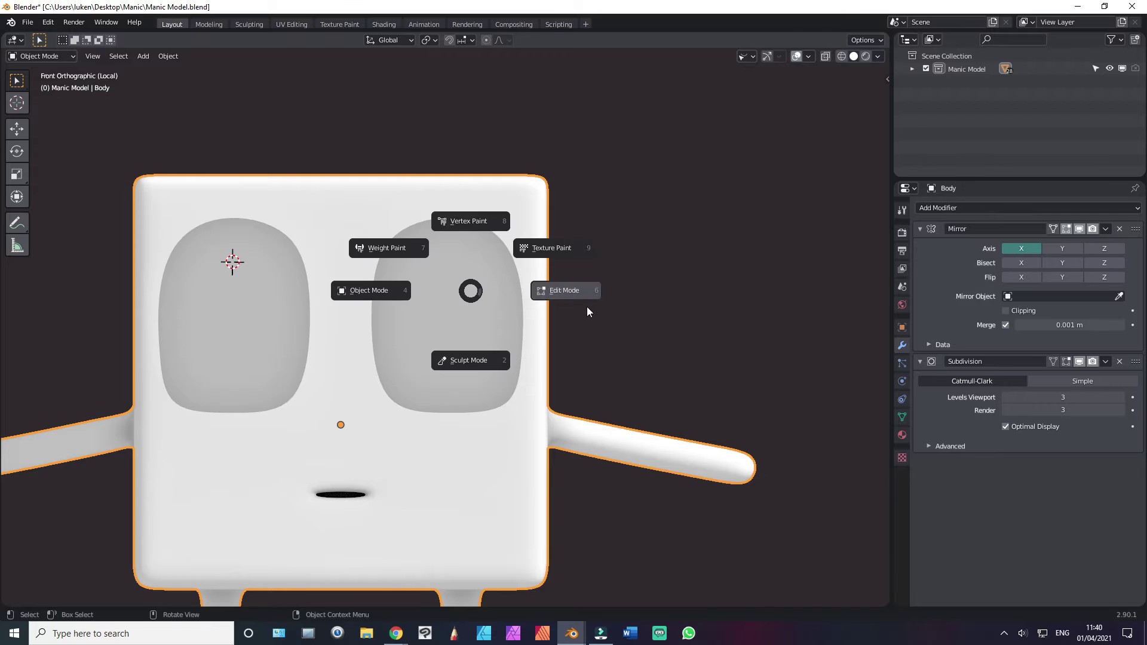
click(558, 290)
alt+click(522, 272)
middle_drag(520, 256, 495, 251)
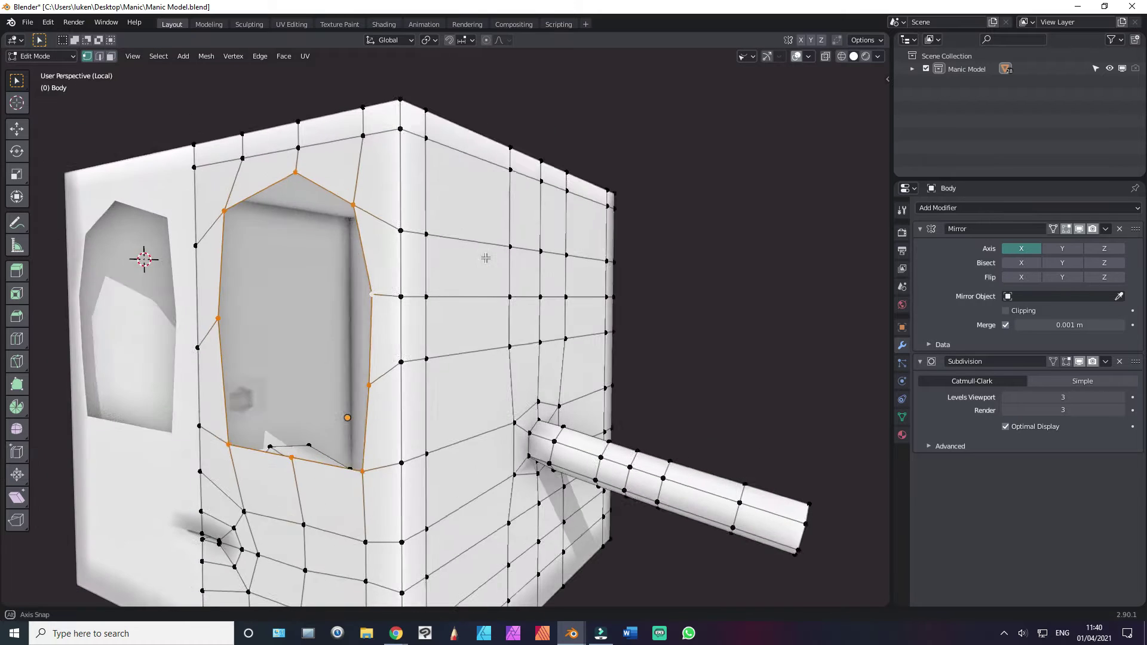
key(s)
click(483, 248)
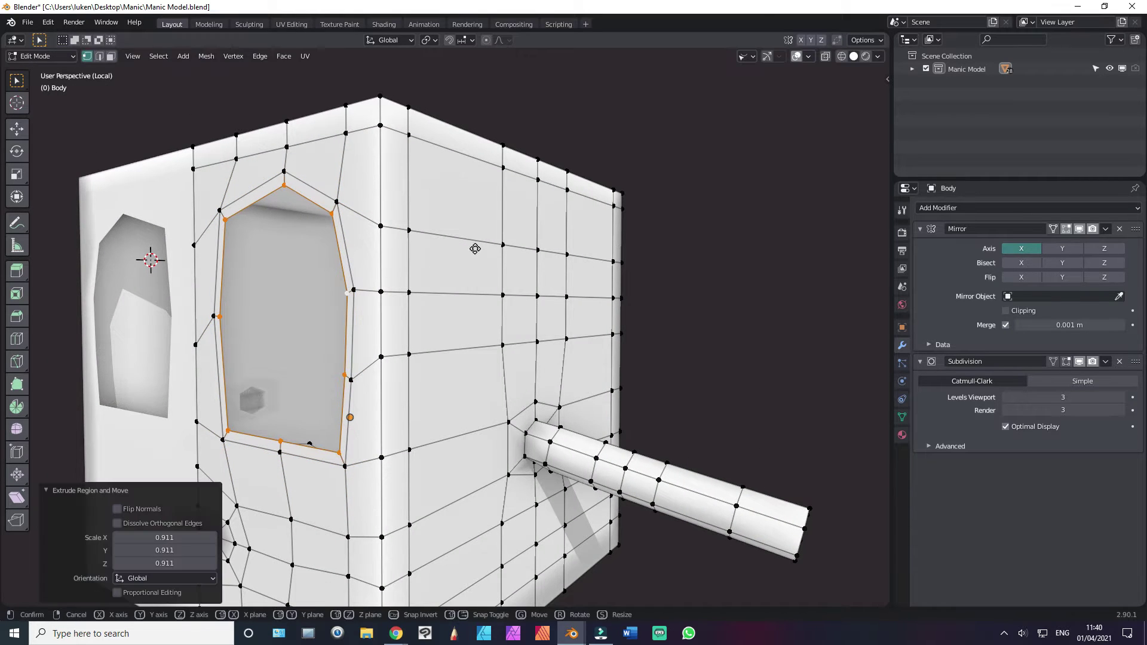
key(g)
key(y)
click(463, 254)
Step: Enlarge the inner rim slightly in front view and cut new edge loops around the eye
middle_drag(463, 254, 511, 255)
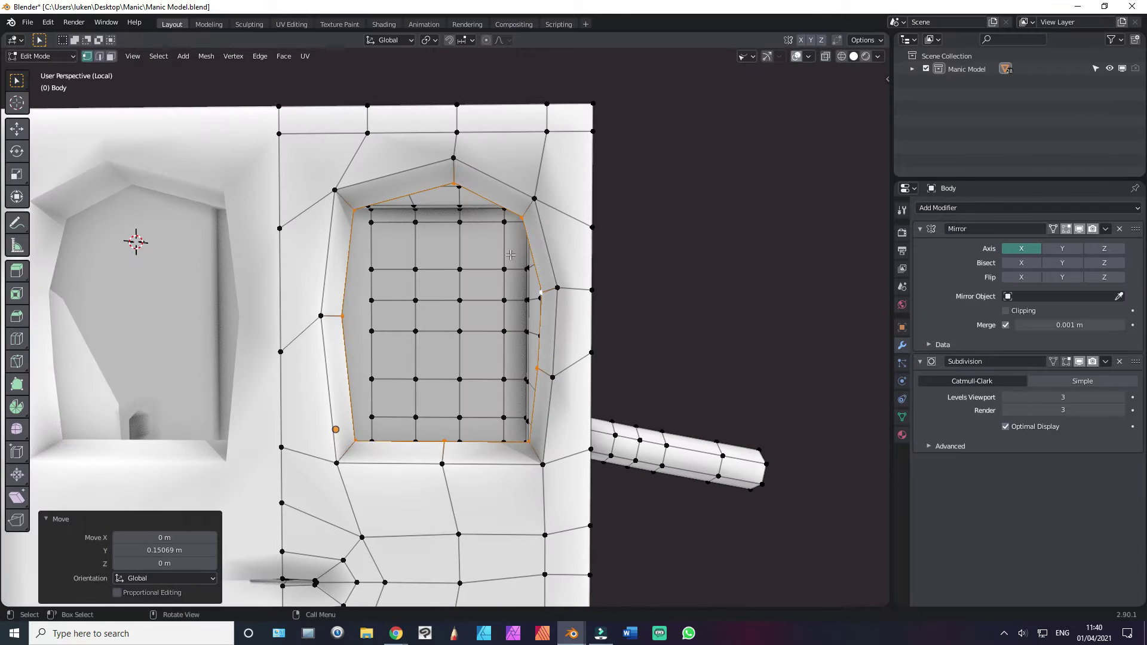
key(KP_1)
key(s)
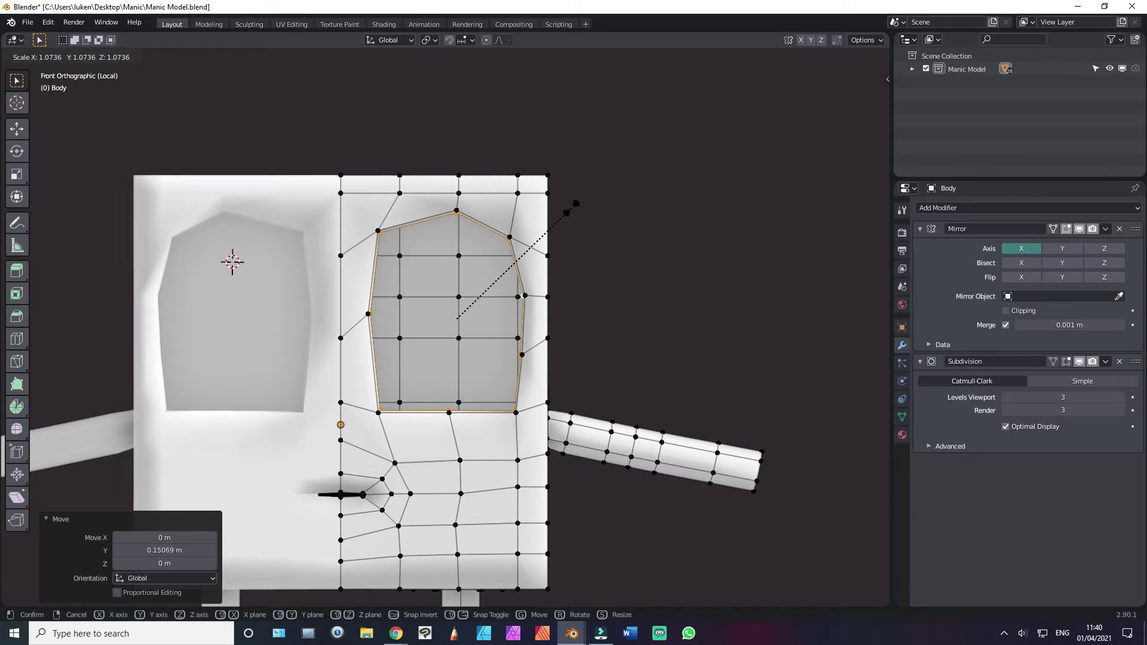
click(561, 243)
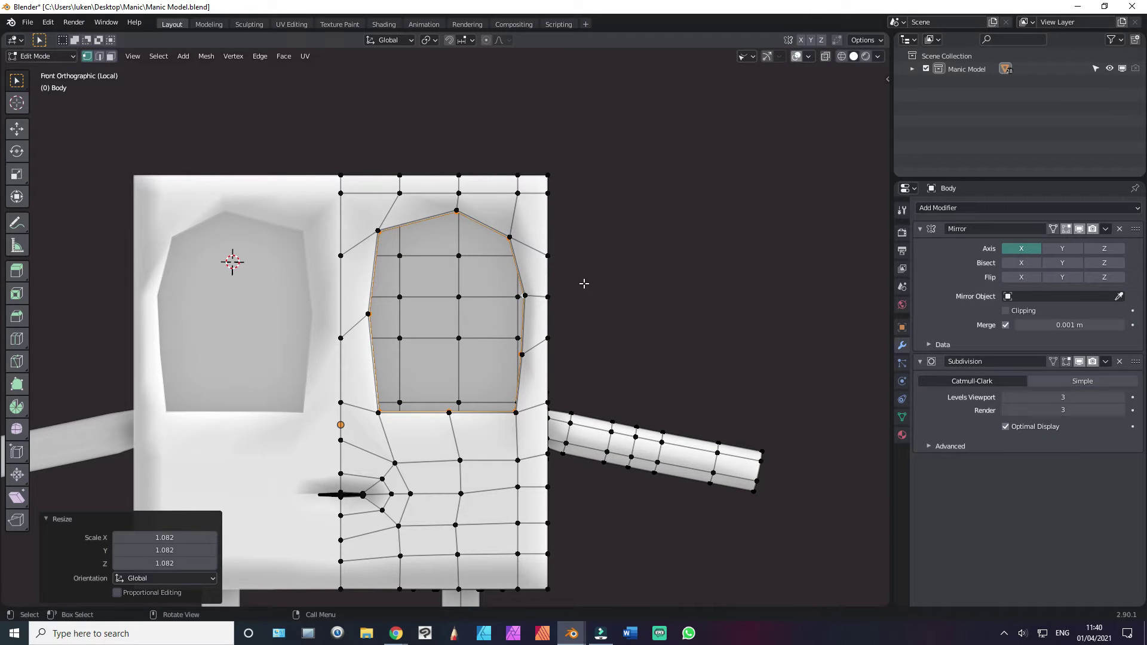
mouse_move(583, 283)
middle_down()
mouse_move(246, 191)
mouse_move(395, 243)
middle_up()
key(ctrl+r)
click(246, 192)
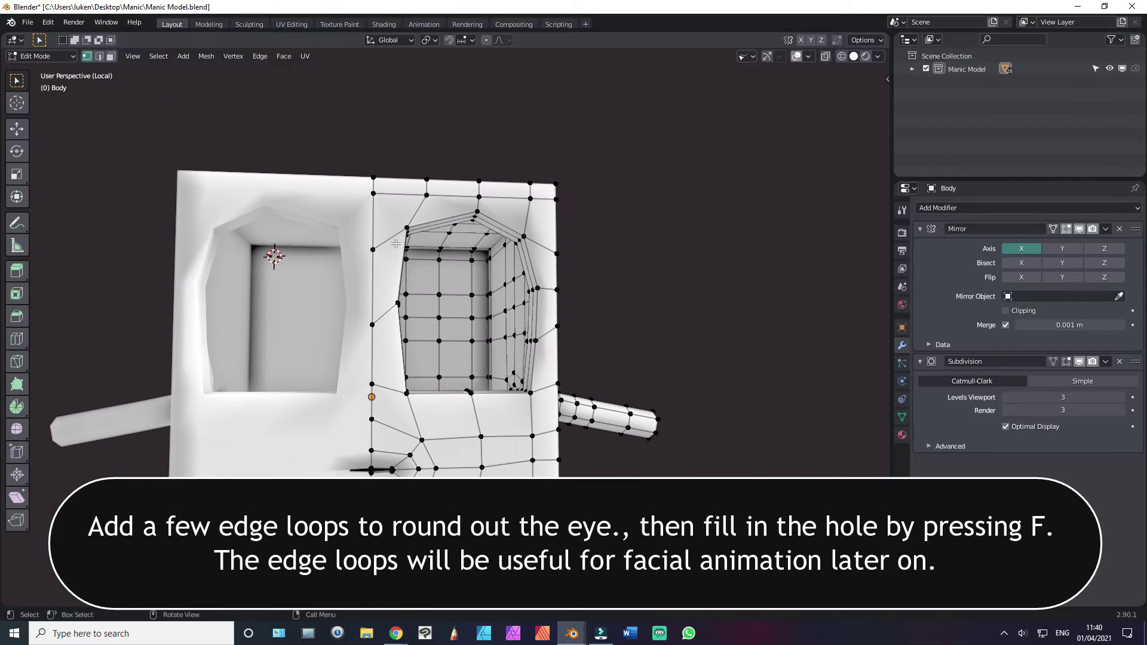
Step: Enable the Subdivision modifier's Edit Mode display and inspect the rounded eye socket from front and angled views
key(KP_1)
scroll(396, 244, up, 5)
key(shift+s)
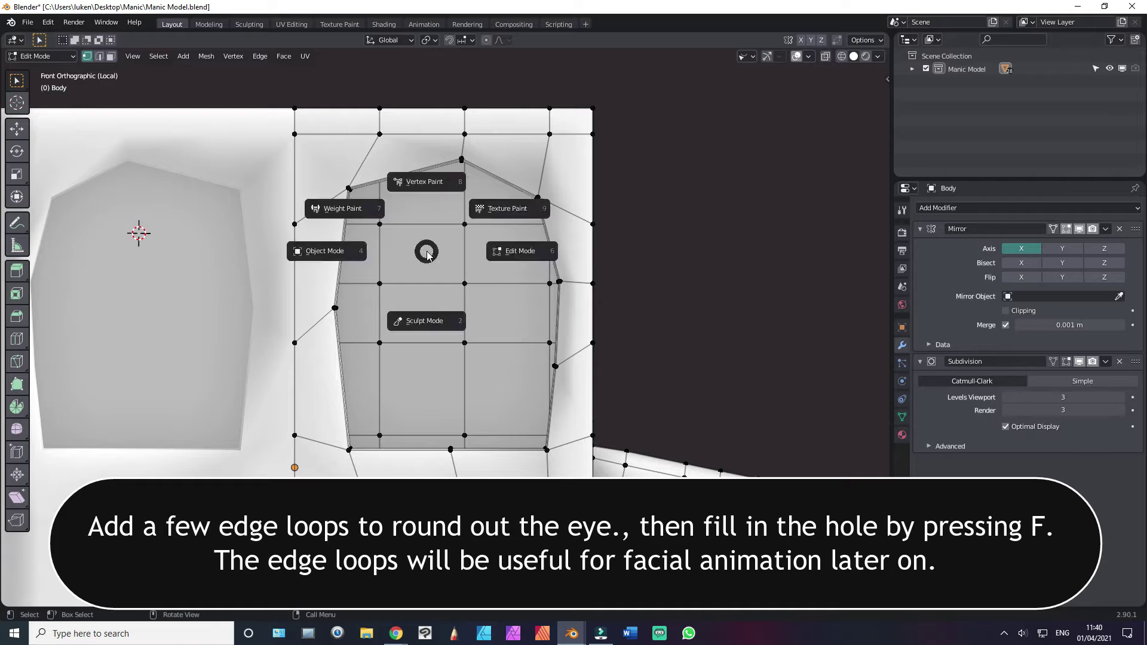
click(1066, 361)
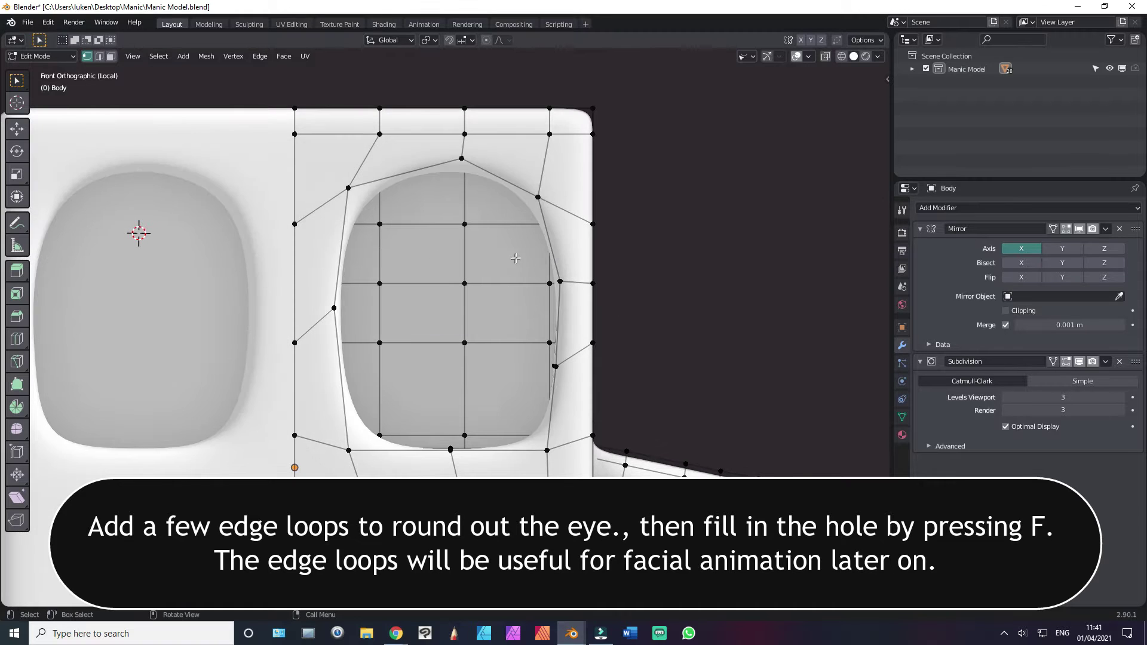
scroll(586, 252, down, 2)
scroll(579, 252, up, 1)
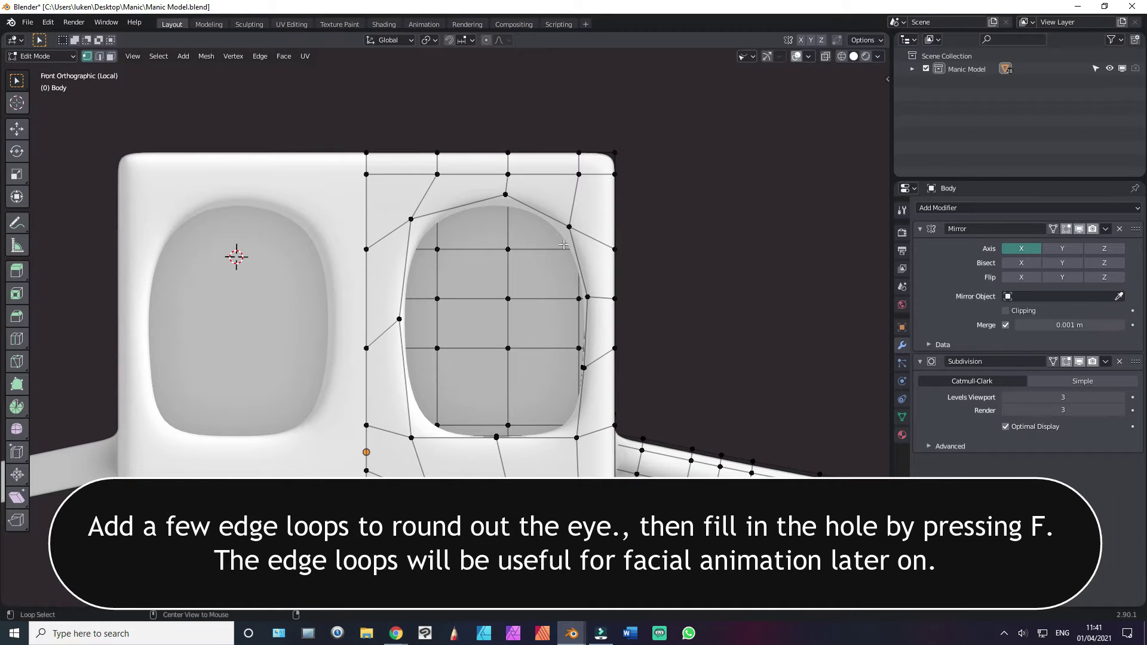
alt+click(563, 244)
mouse_move(595, 258)
middle_down()
mouse_move(726, 265)
mouse_move(677, 256)
middle_up()
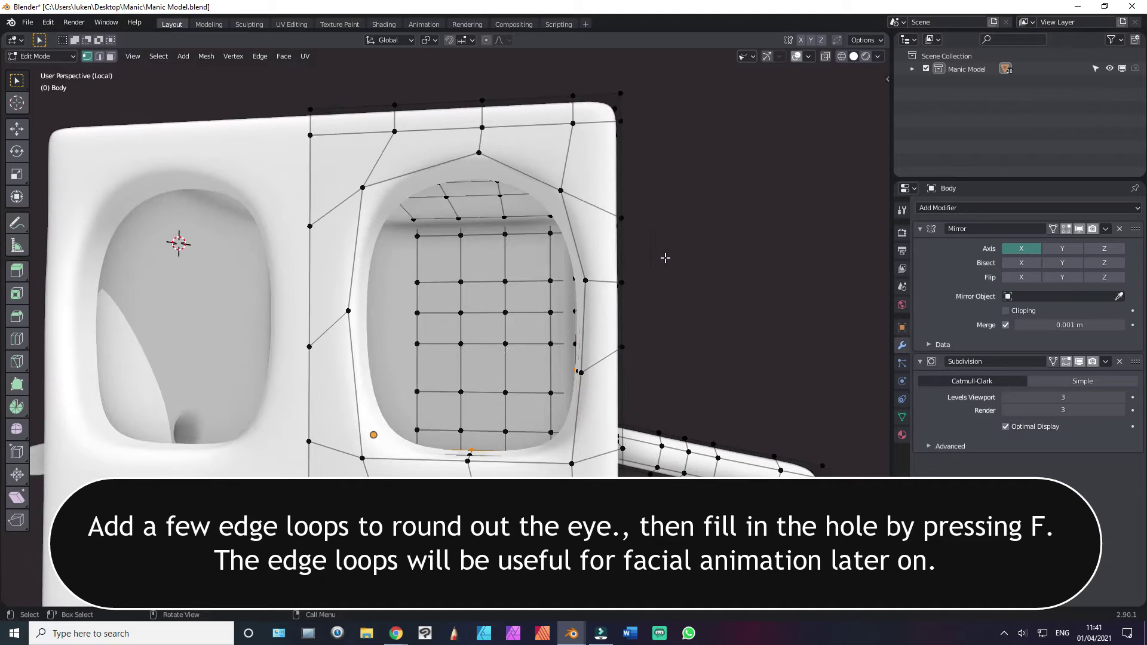
key(KP_1)
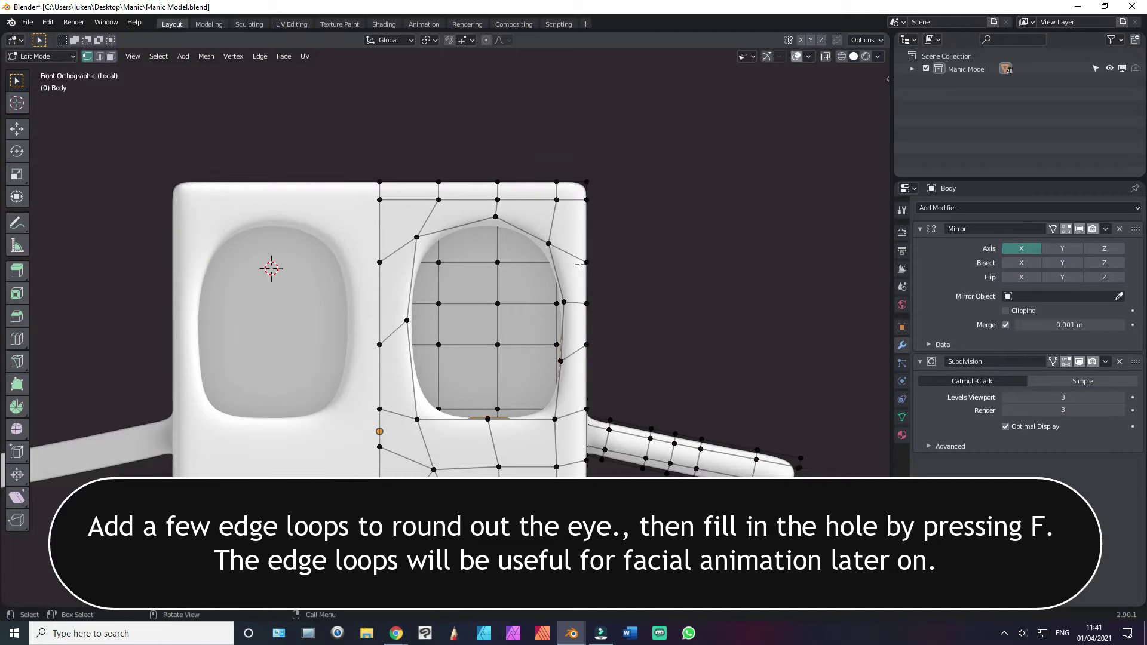
mouse_move(573, 247)
middle_down()
mouse_move(541, 239)
mouse_move(579, 251)
mouse_move(560, 307)
middle_up()
scroll(588, 255, down, 3)
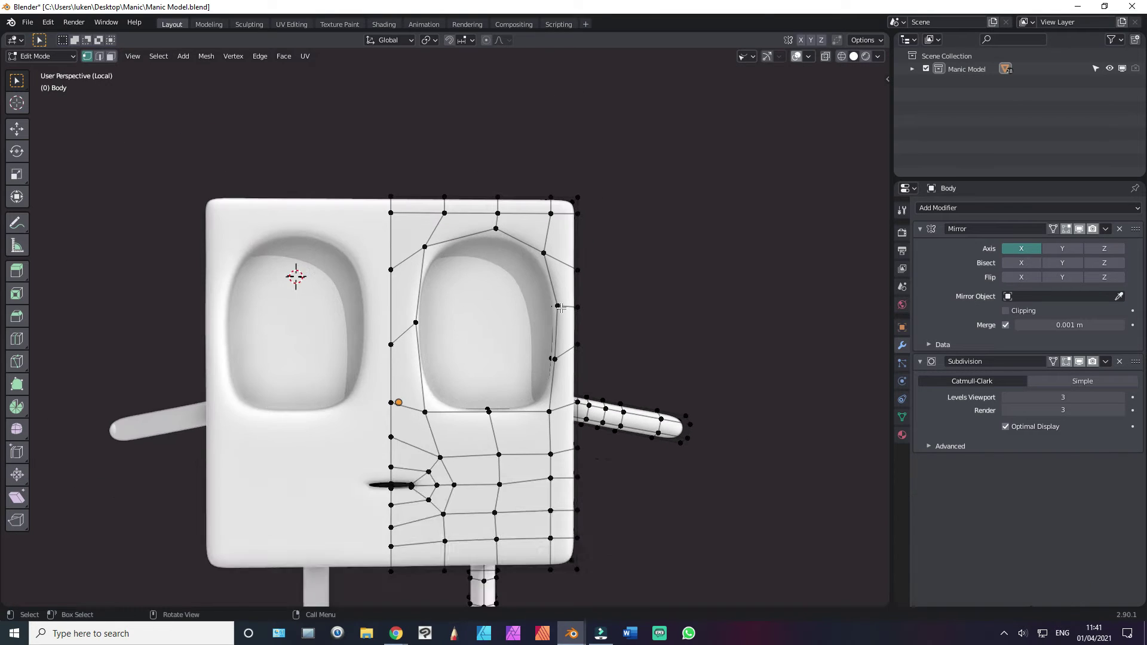
key(KP_1)
scroll(557, 307, up, 4)
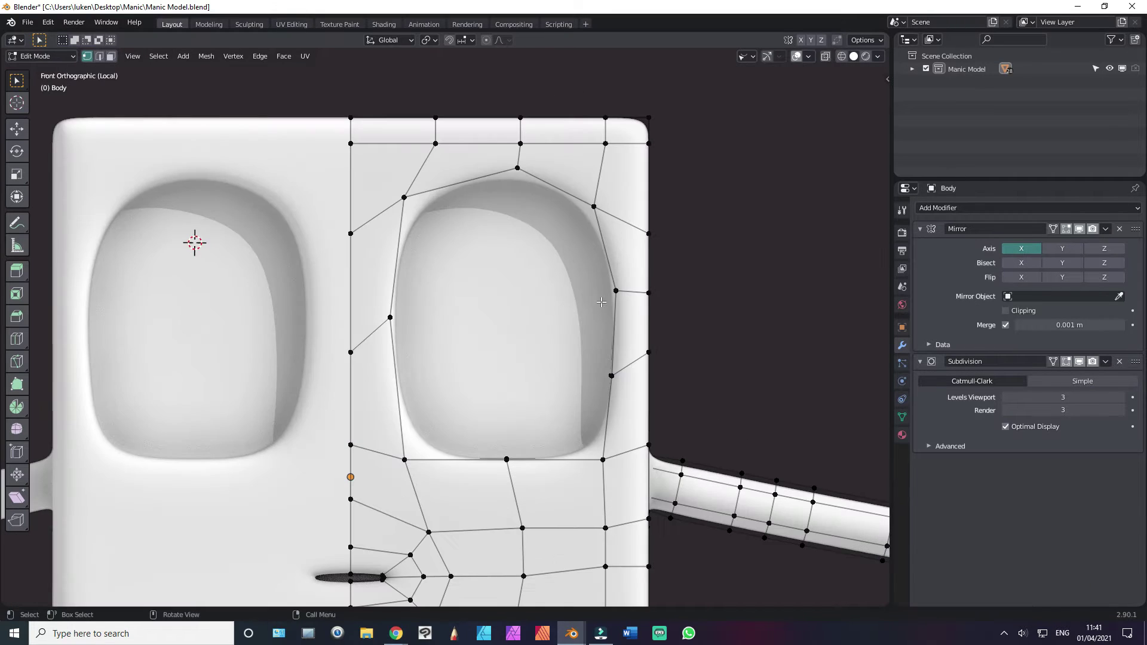
Step: Hide the edit-mode subdivision preview and push the right eye socket face deeper along Y
click(1066, 362)
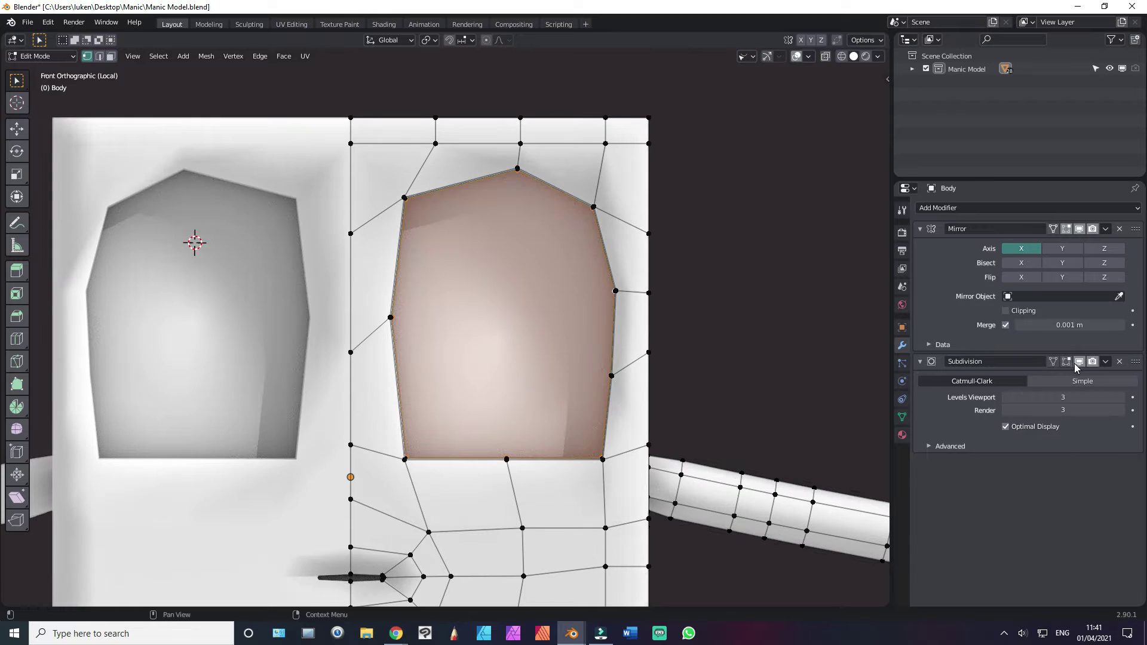
key(3)
click(488, 286)
scroll(487, 286, down, 3)
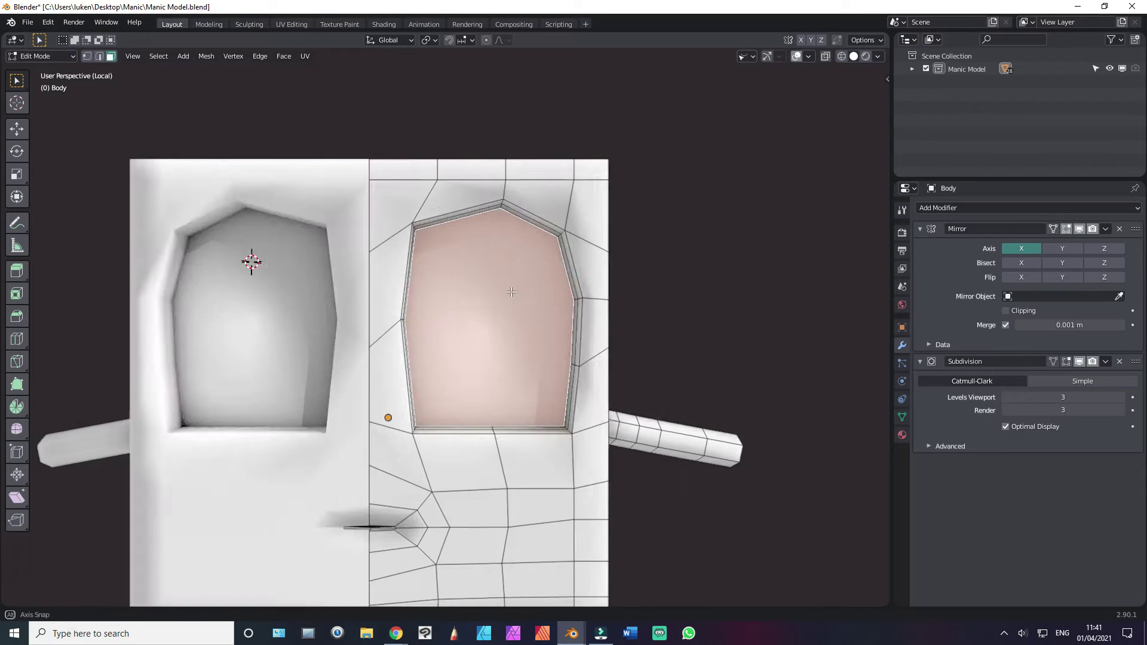
scroll(487, 286, up, 3)
mouse_move(488, 286)
middle_down()
mouse_move(493, 297)
mouse_move(358, 319)
middle_up()
scroll(418, 304, up, 3)
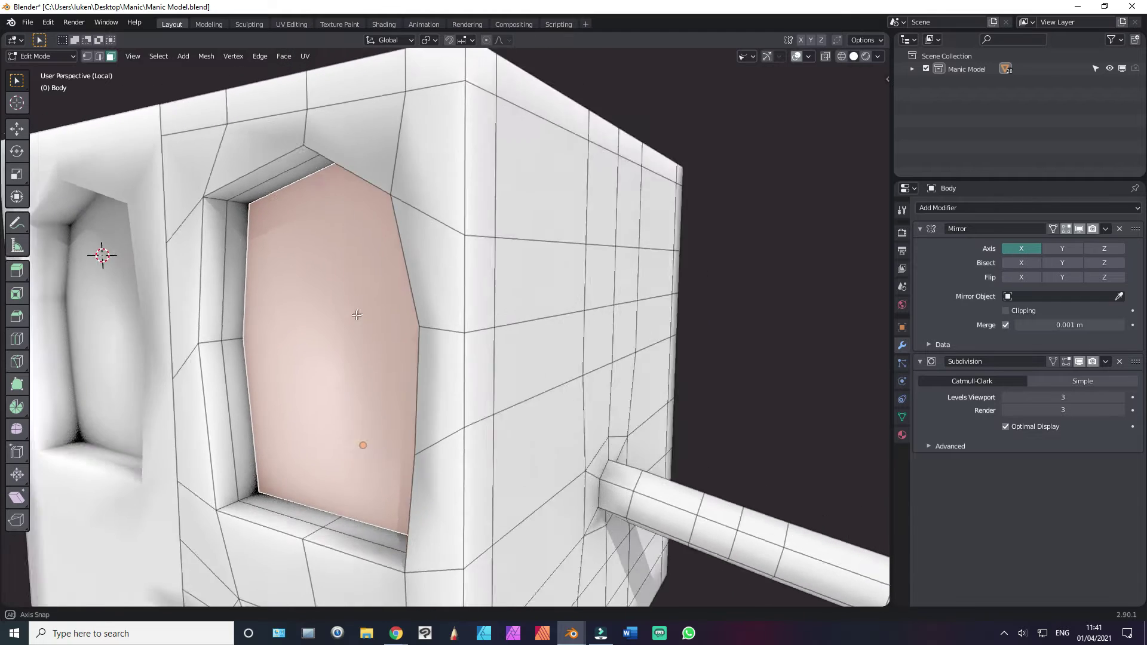
key(g)
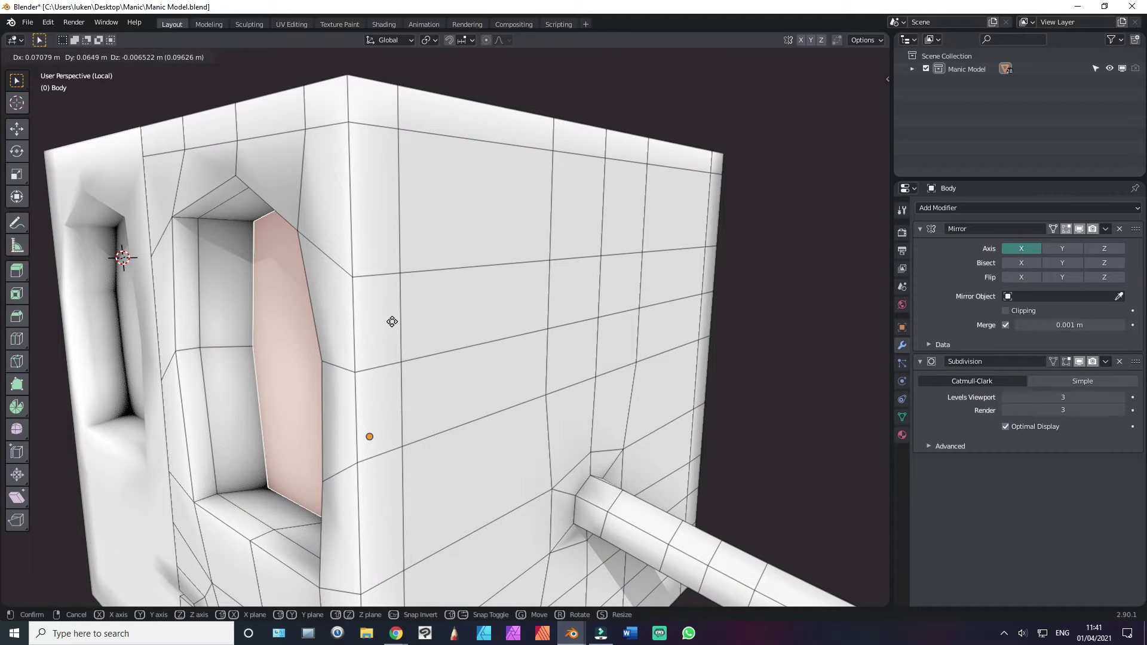
key(y)
click(390, 320)
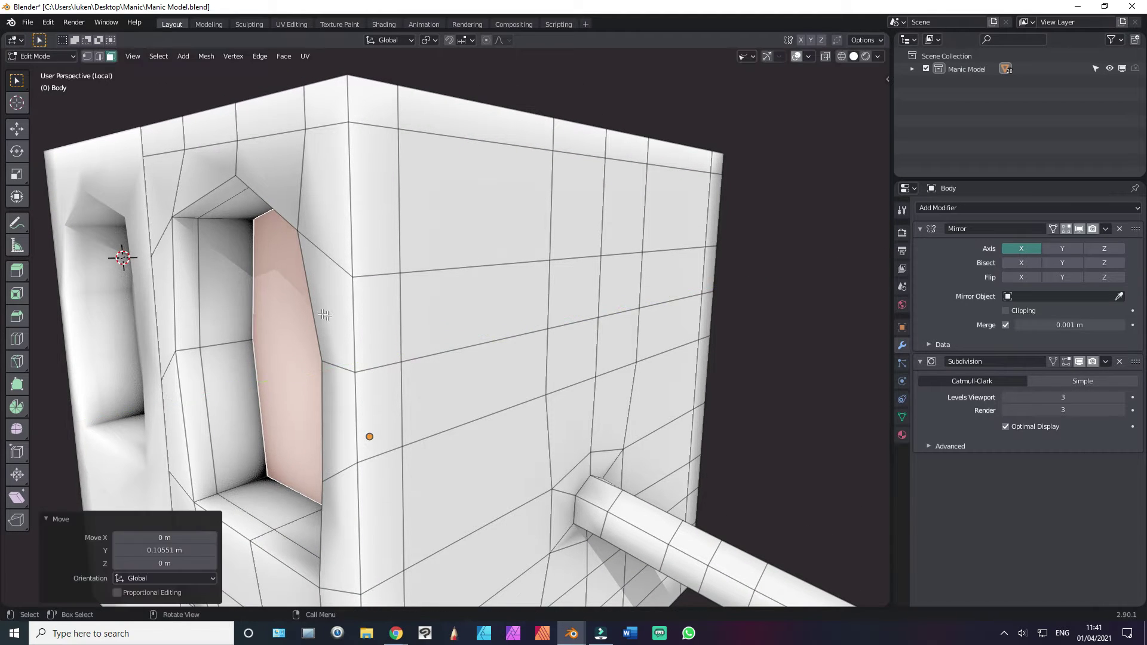
Step: Add an edge loop in the eye socket wall
middle_drag(389, 320, 224, 277)
scroll(224, 277, up, 2)
key(ctrl+r)
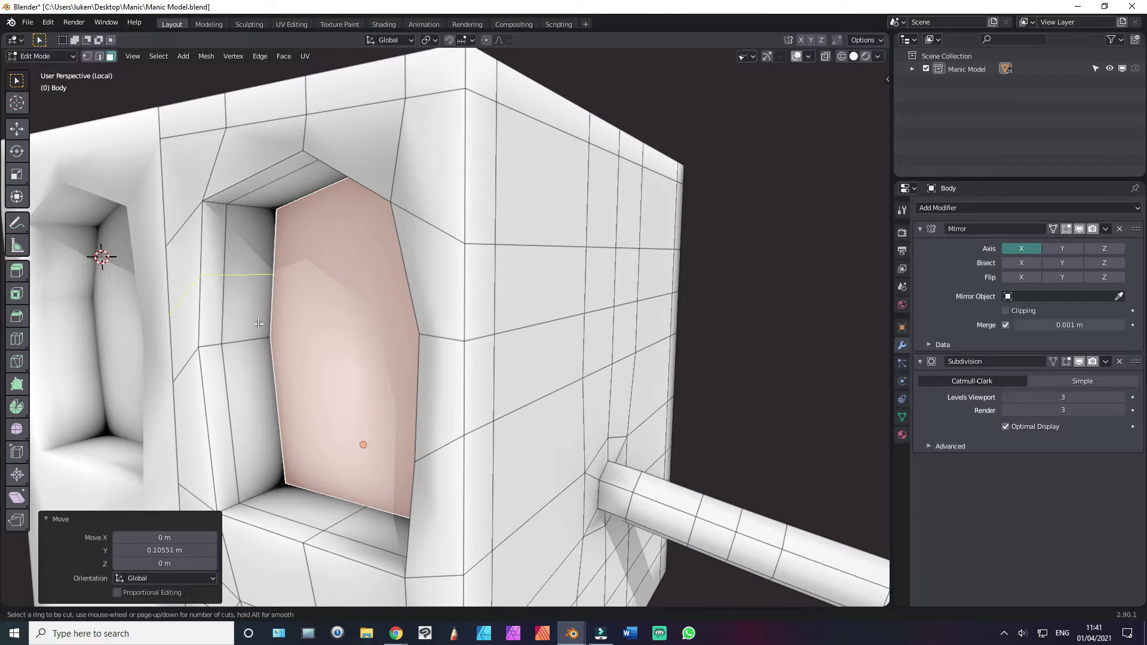
click(262, 339)
scroll(261, 339, up, 2)
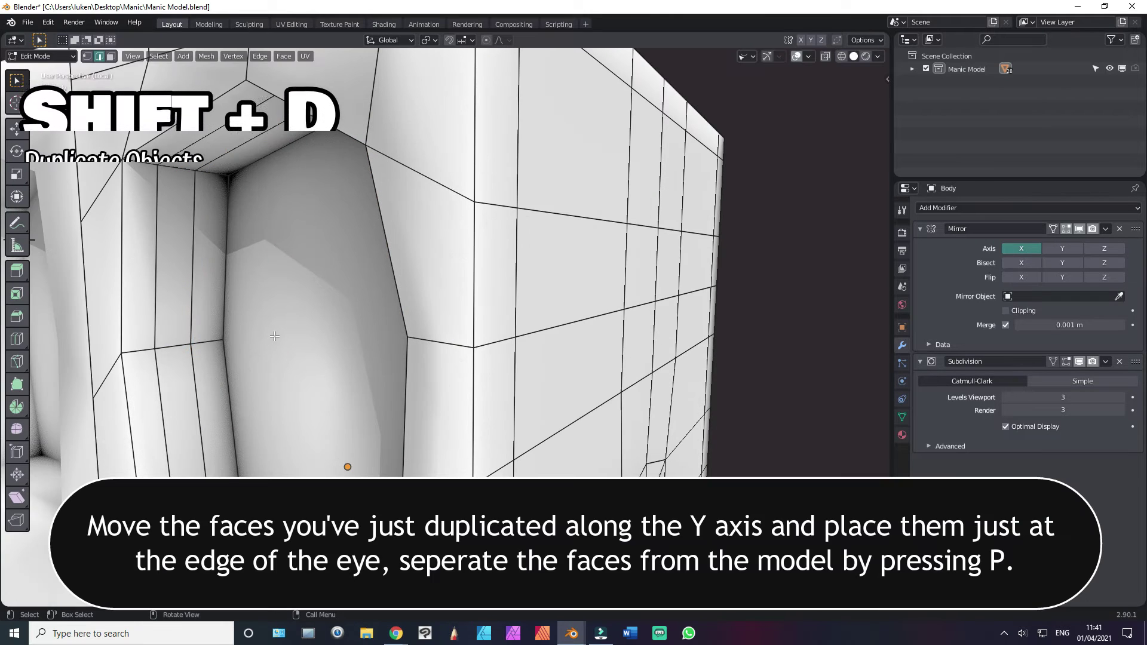
Step: Duplicate the recessed eye face with Shift+D
key(3)
click(274, 336)
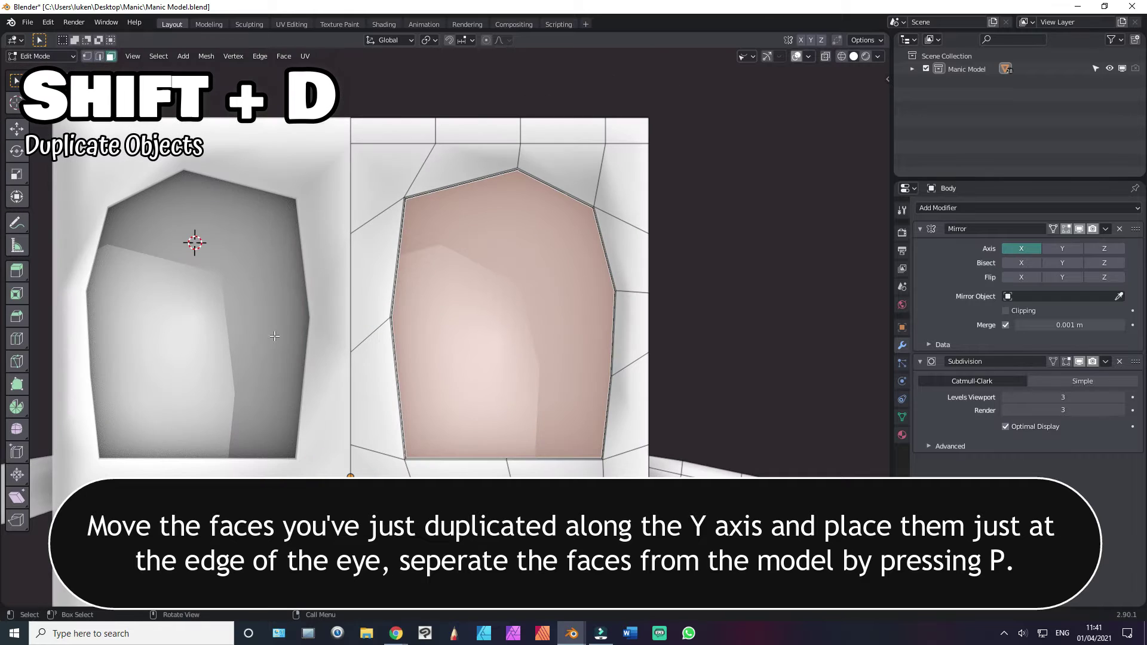
key(shift+d)
key(y)
click(273, 332)
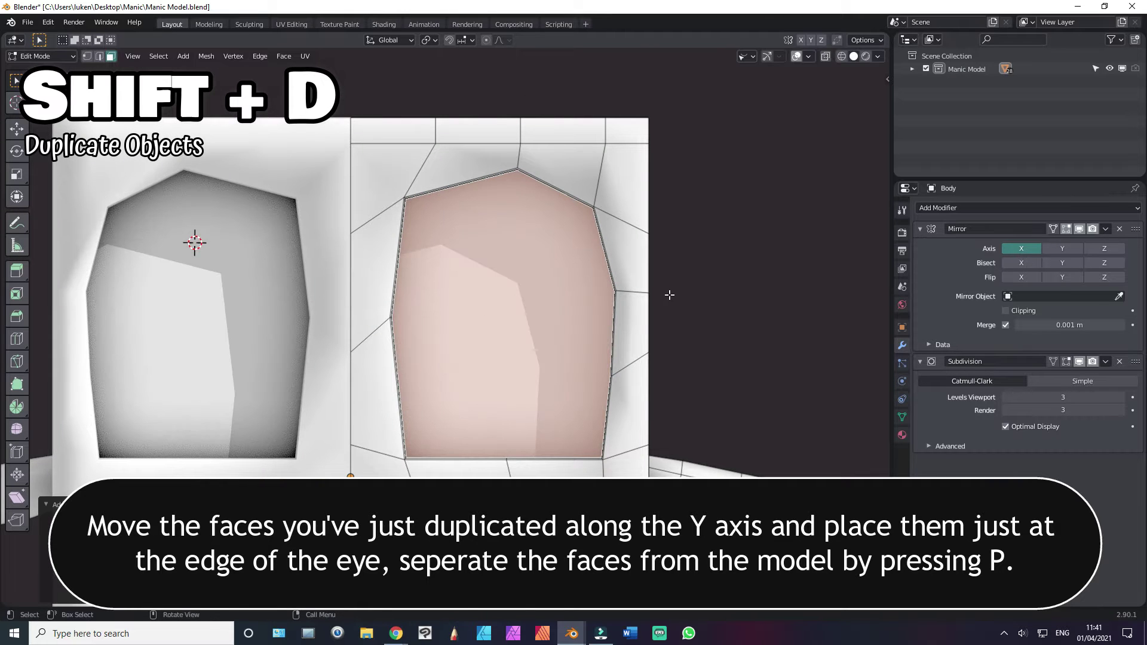
key(s)
click(653, 289)
Step: Slide the duplicated face along Y to the socket's front edge, checked from the right view
mouse_move(652, 289)
middle_down()
mouse_move(611, 310)
mouse_move(675, 293)
middle_up()
key(g)
key(y)
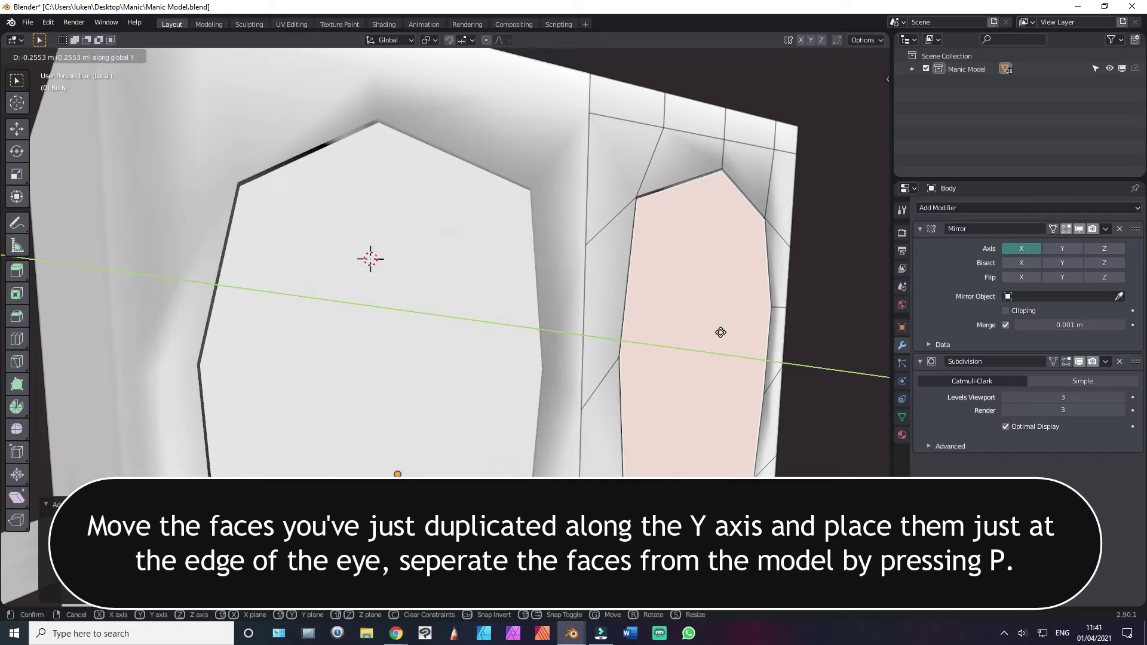
click(717, 328)
middle_drag(717, 328, 748, 329)
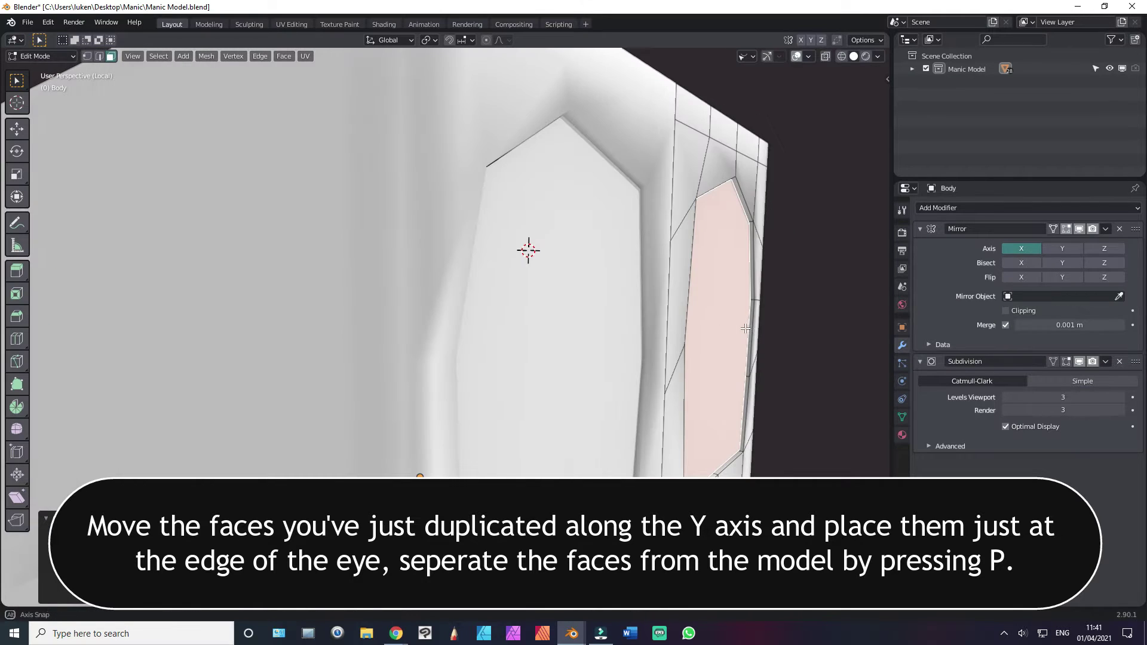
key(KP_3)
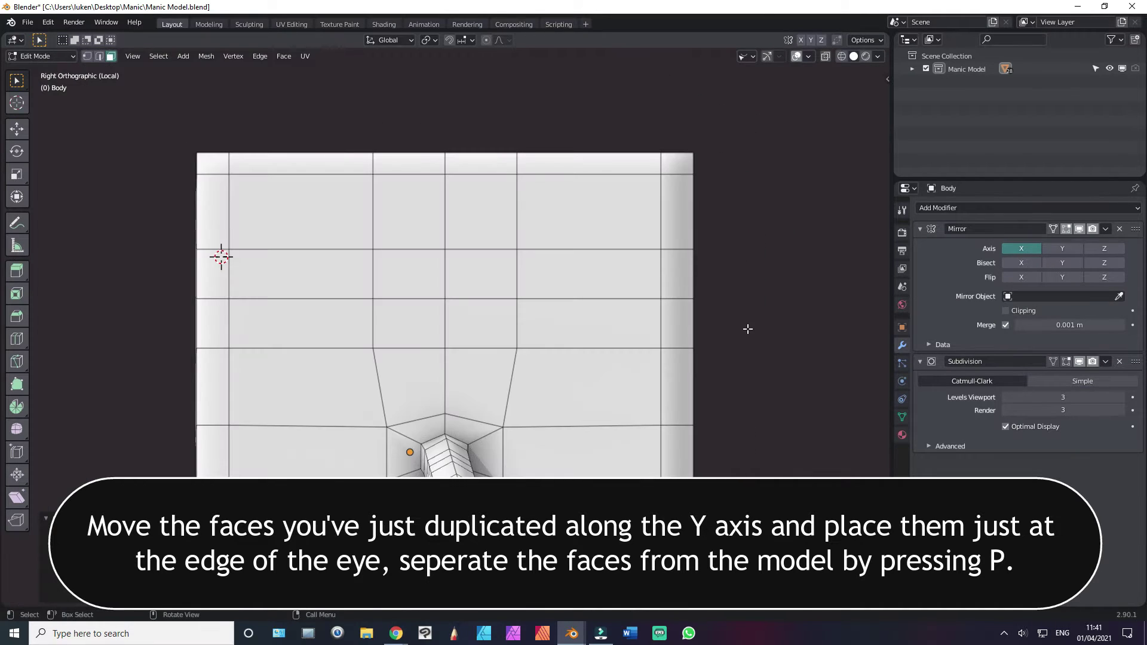
Step: Separate the copied eye faces into object Body.001 and extrude them for thickness
key(p)
click(597, 328)
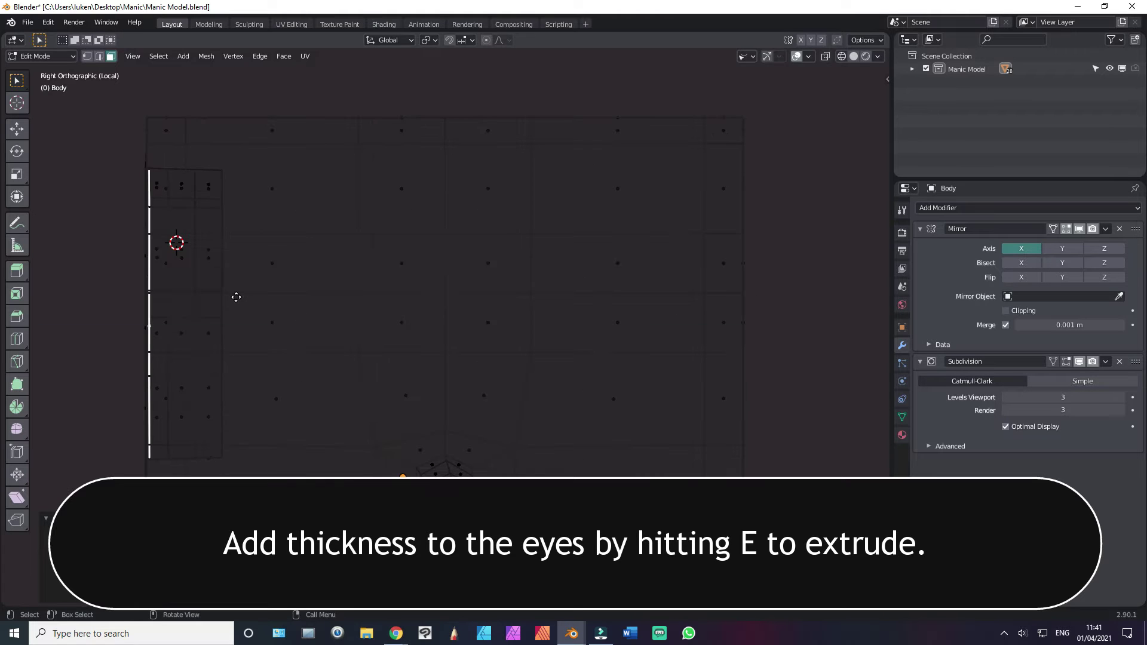
key(e)
click(262, 298)
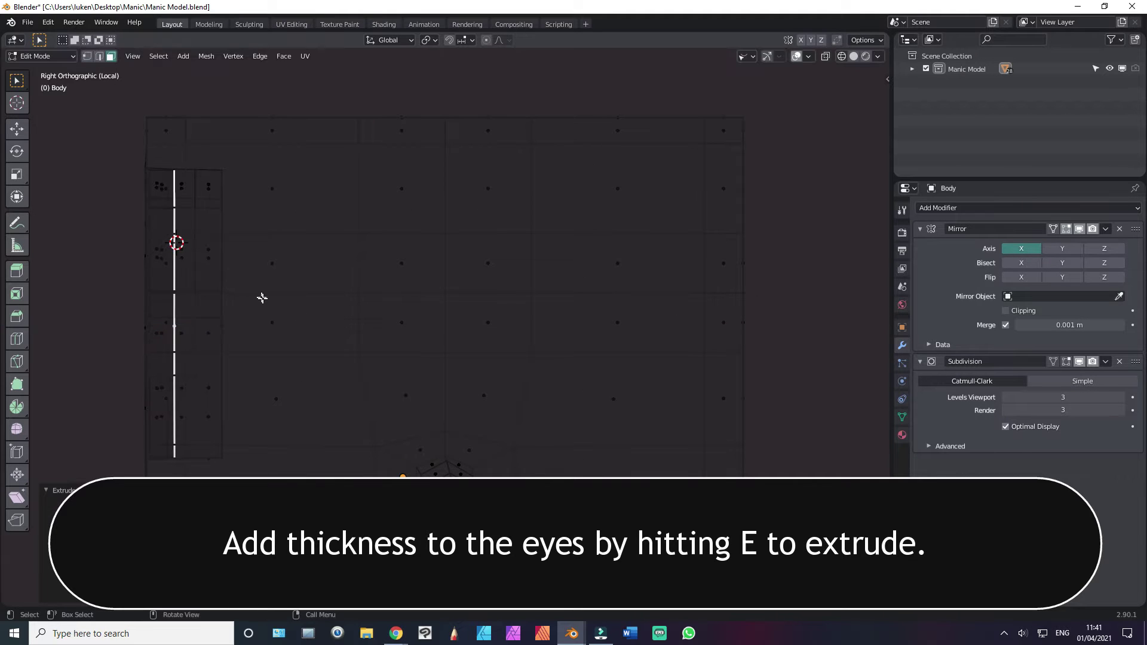
middle_drag(262, 297, 365, 312)
key(KP_1)
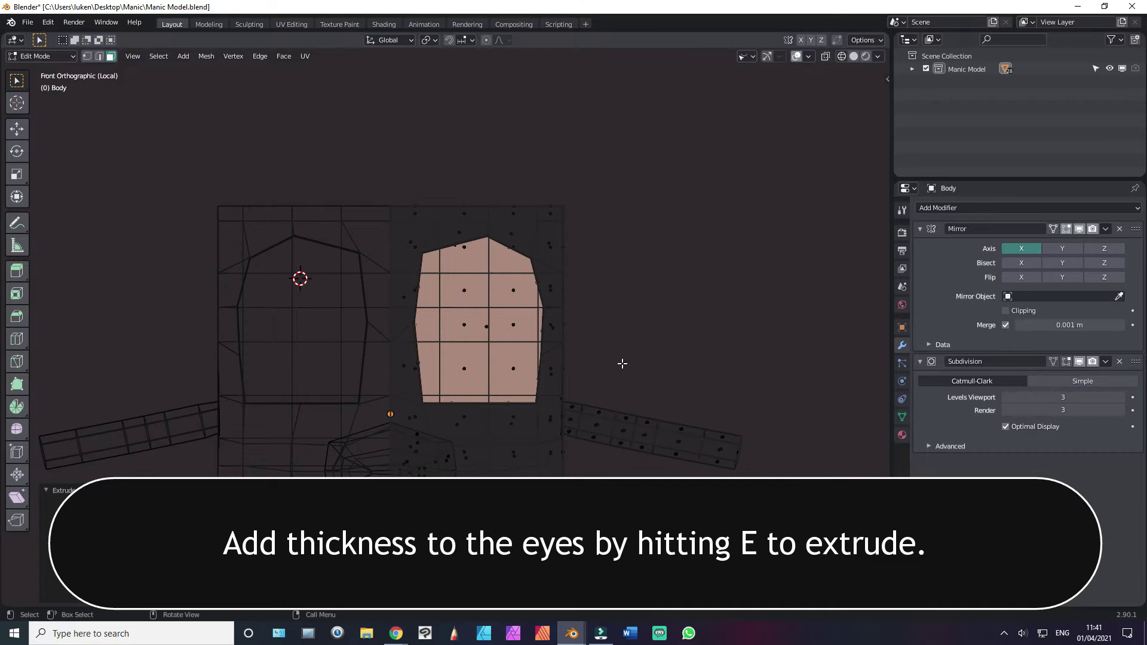
Step: Return to Object Mode, switch to solid shading, and select the eyes object Body.001
key(ctrl+Tab)
key(Tab)
key(ctrl+Tab)
key(a)
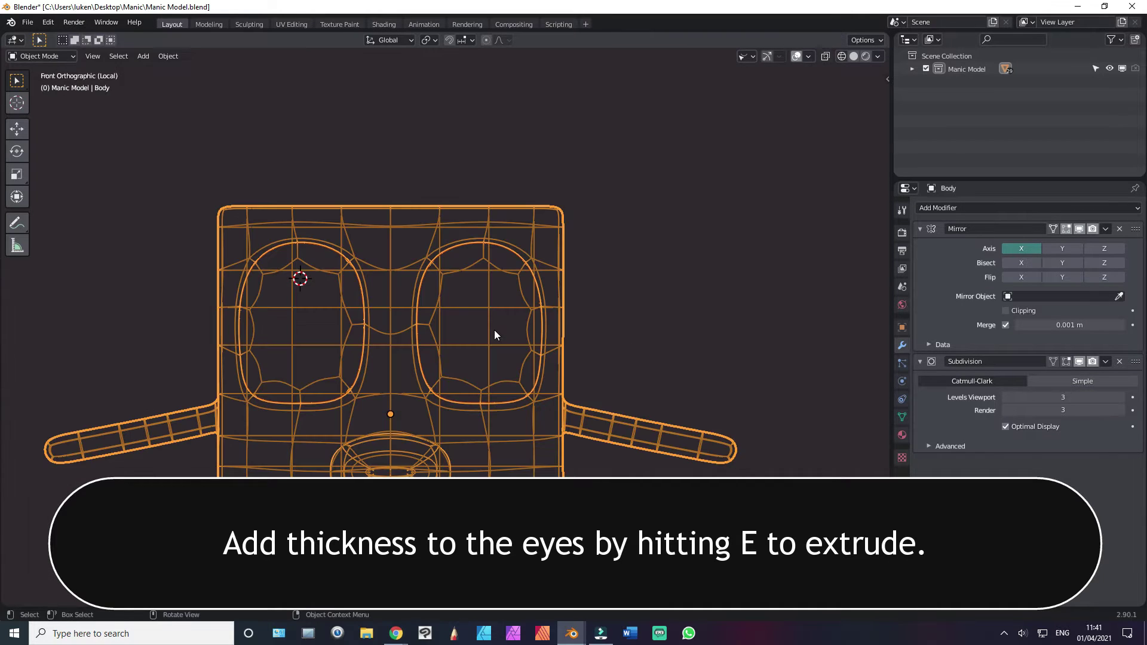
key(alt+a)
key(z)
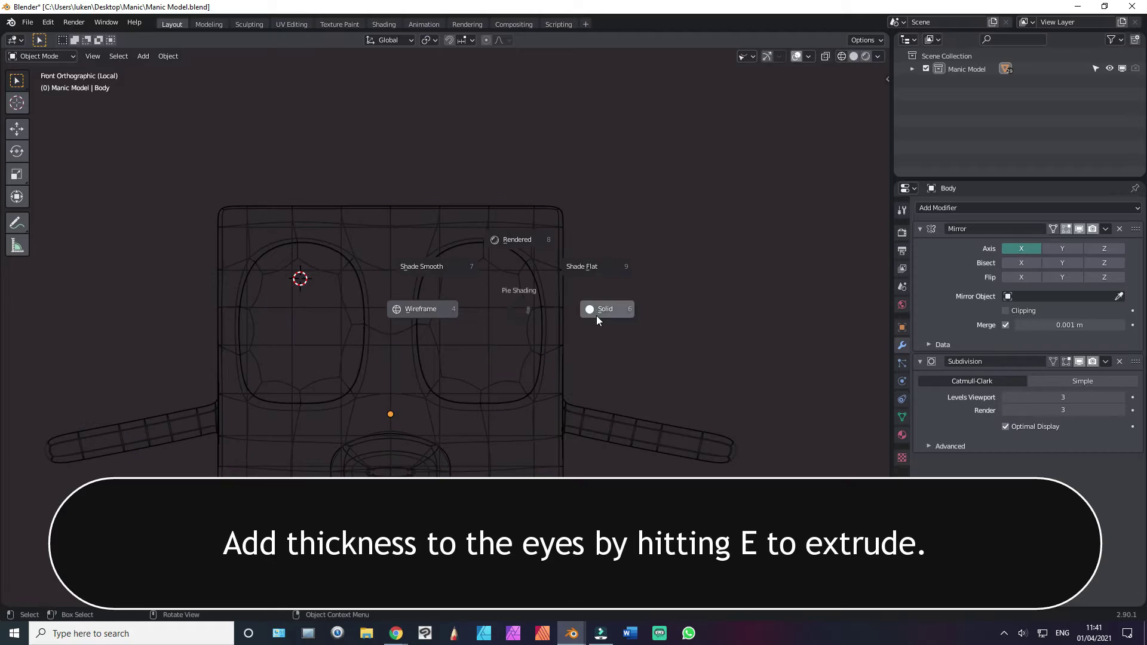
click(596, 315)
click(501, 312)
click(500, 311)
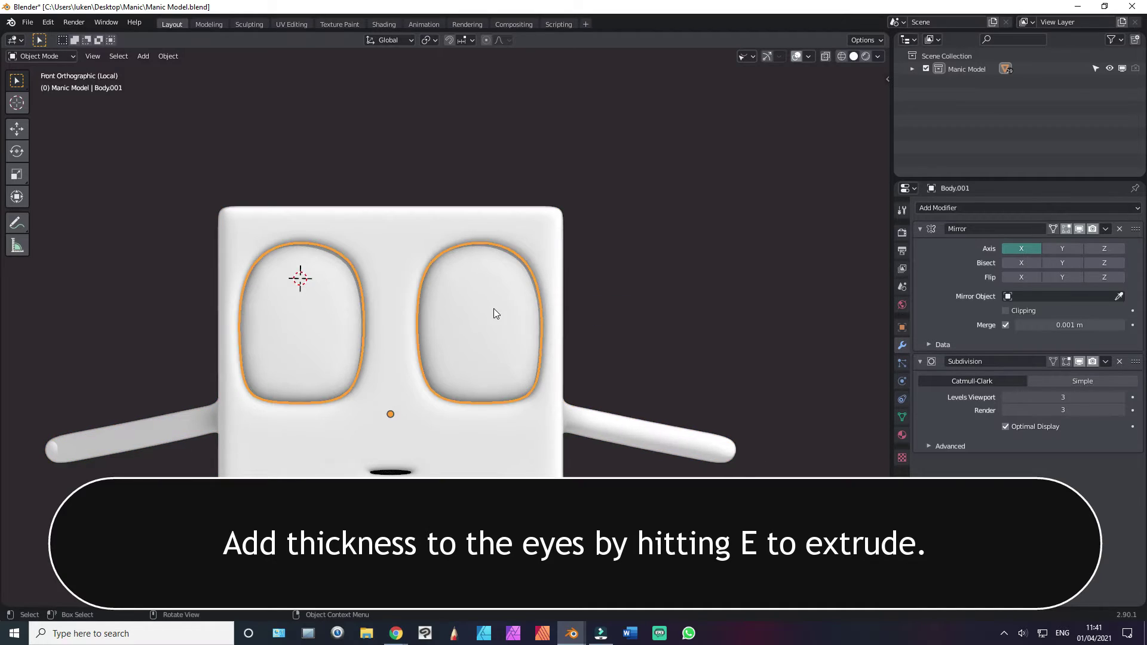
Step: Start moving the eyes along Y in edit mode, then cancel the move
key(Tab)
middle_drag(493, 308, 597, 334)
key(e)
key(y)
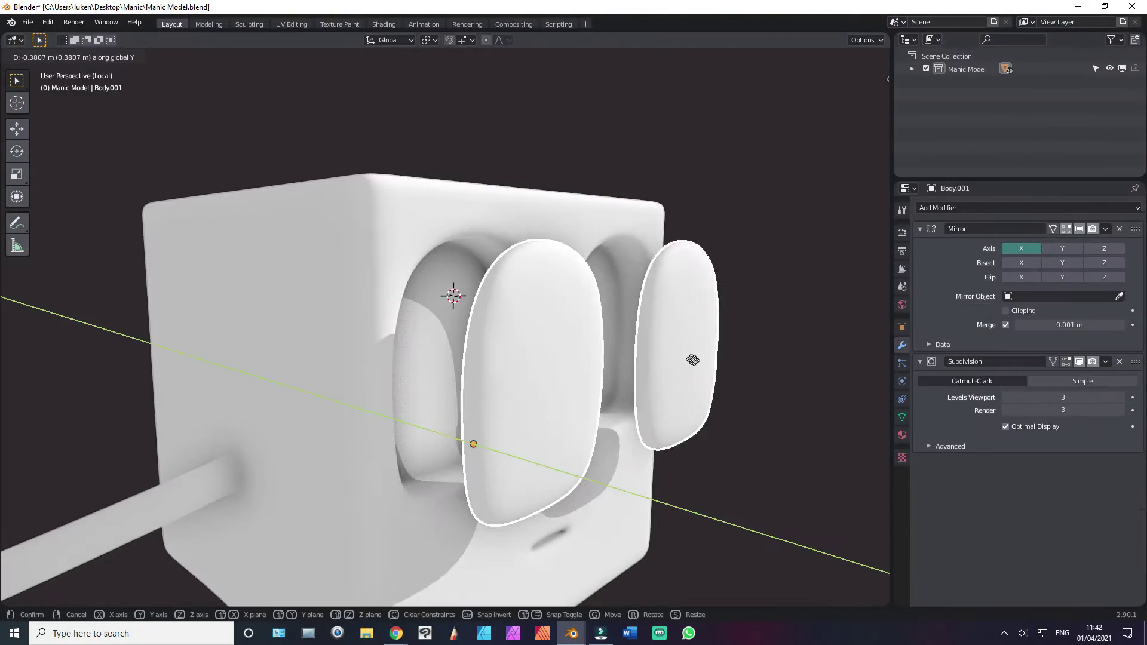
click(645, 353)
key(Tab)
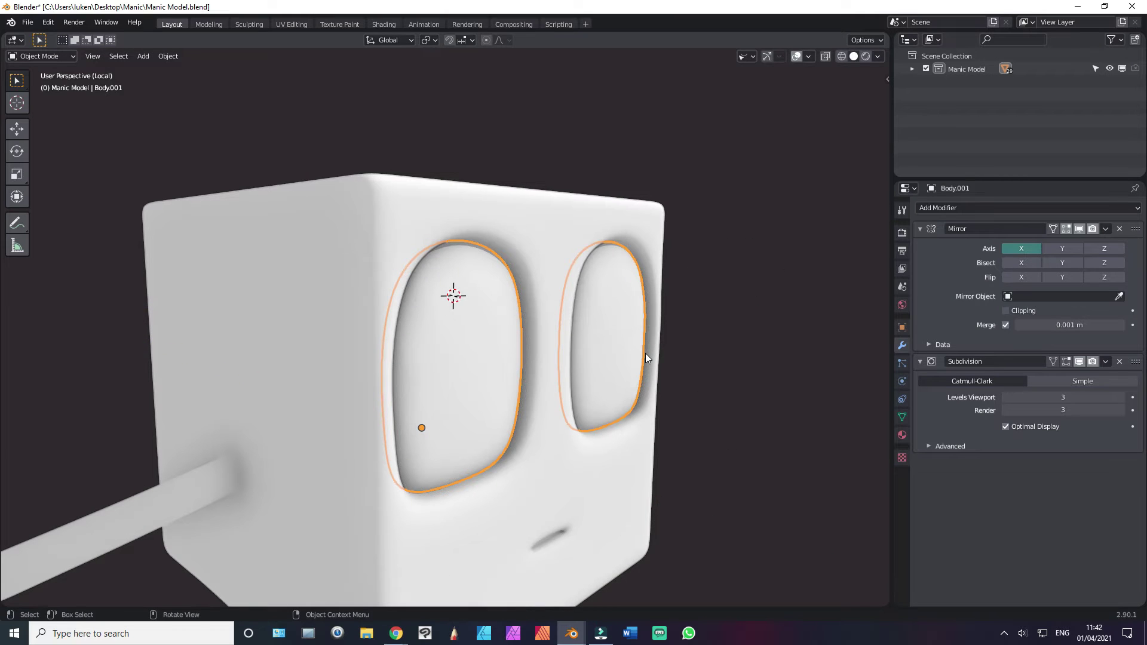
Step: Stretch the eyes slightly along Y and enlarge them evenly to fill the sockets
key(s)
key(y)
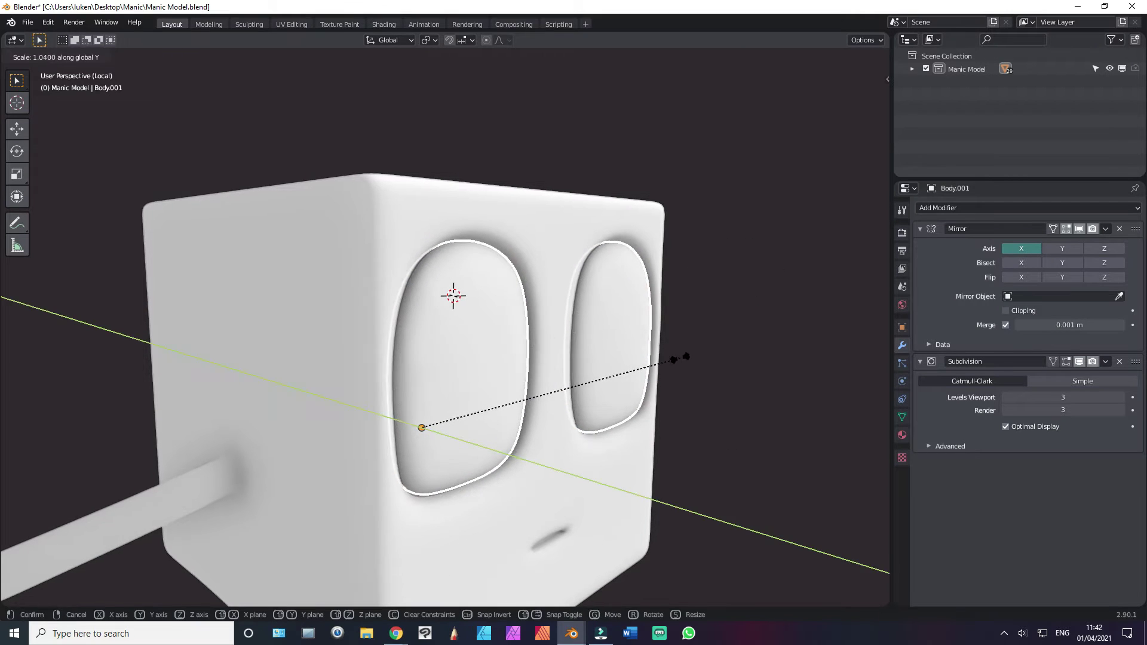
click(680, 359)
key(s)
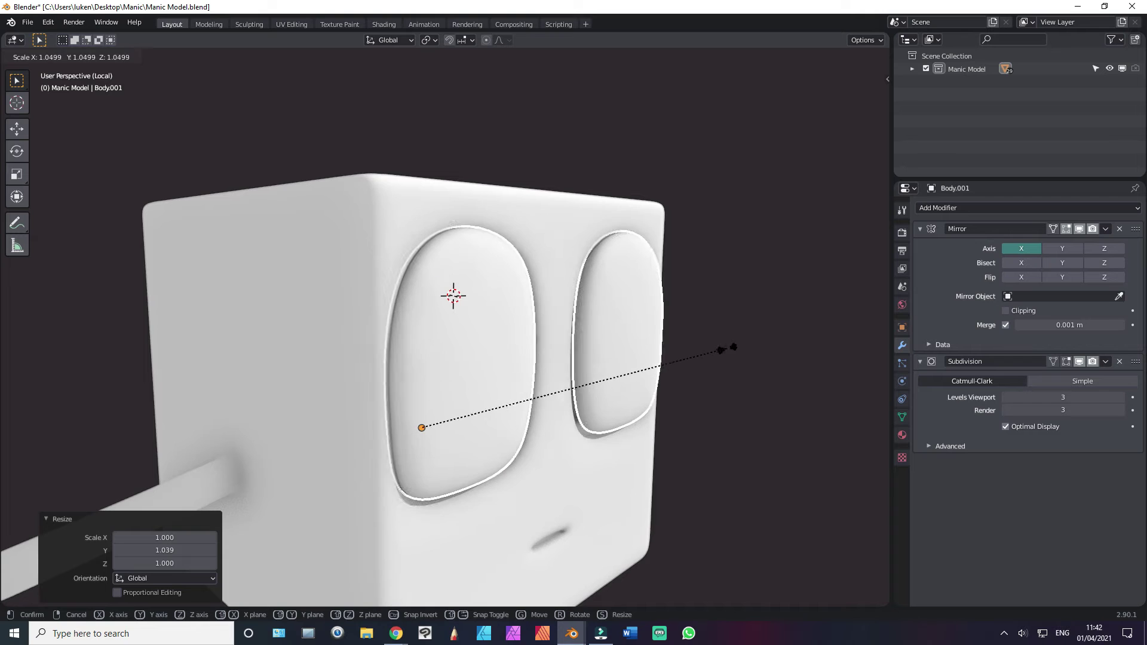
click(717, 361)
key(KP_1)
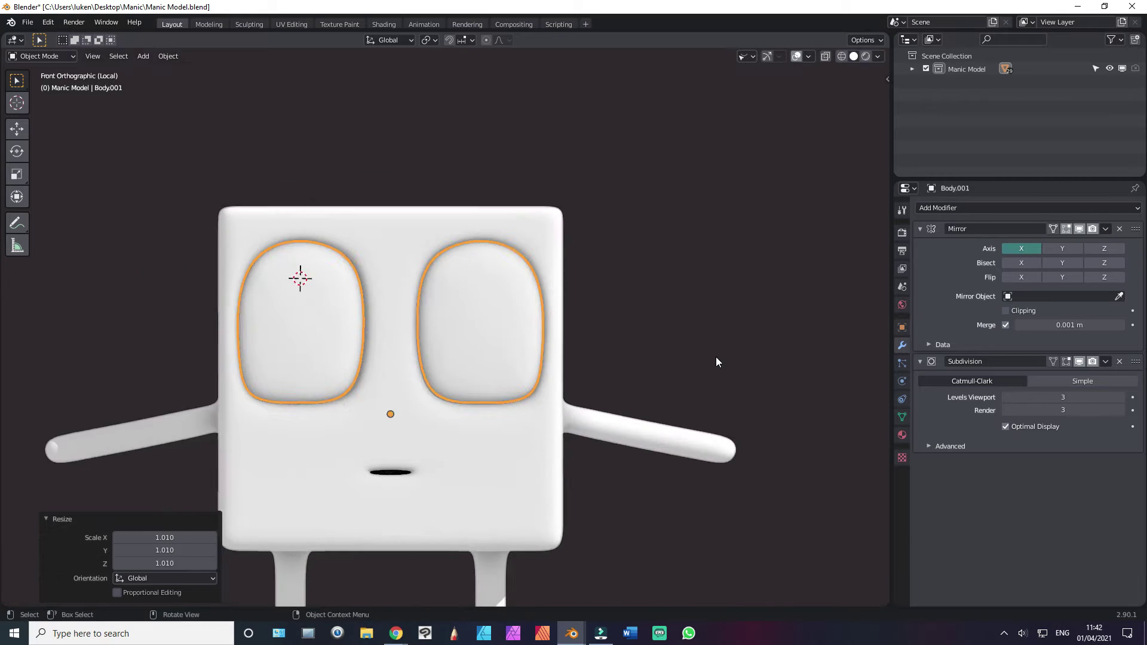
scroll(708, 347, up, 3)
click(697, 290)
Step: Enlarge the eyes slightly and keep the pivot point at Median Point
click(528, 320)
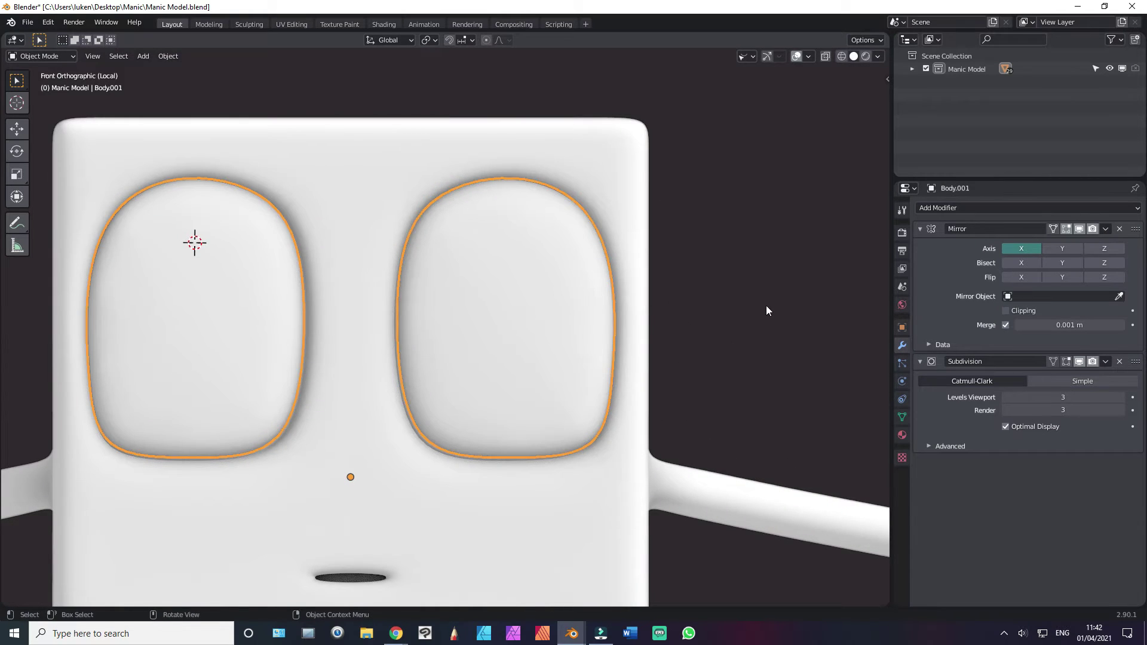
key(s)
click(771, 304)
right_click(673, 328)
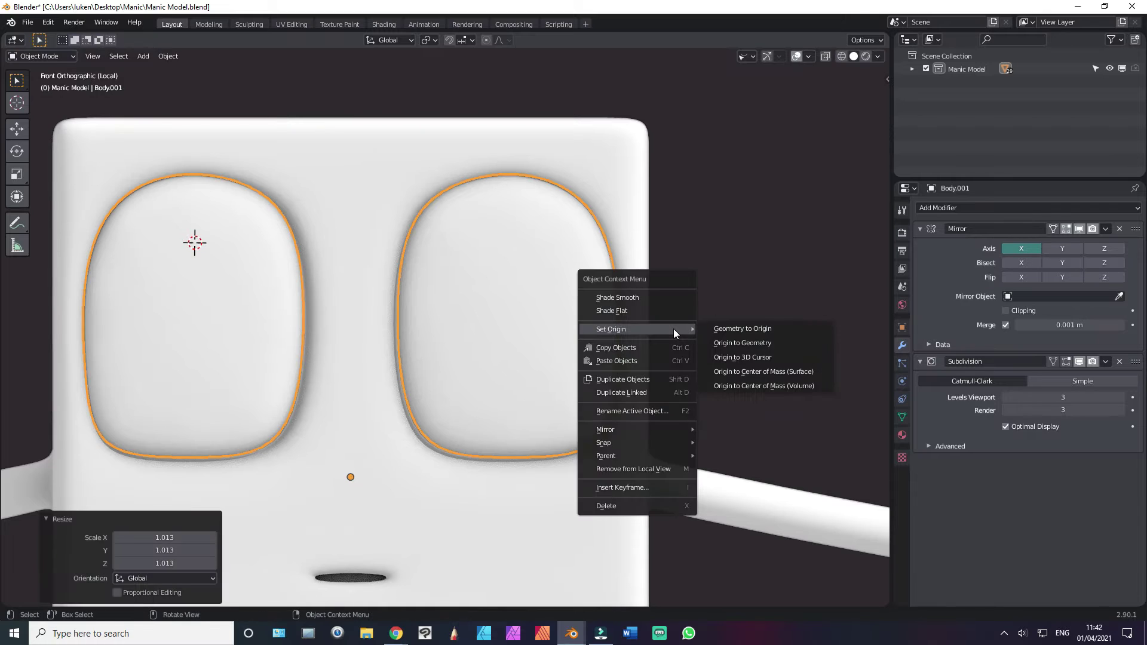
click(429, 40)
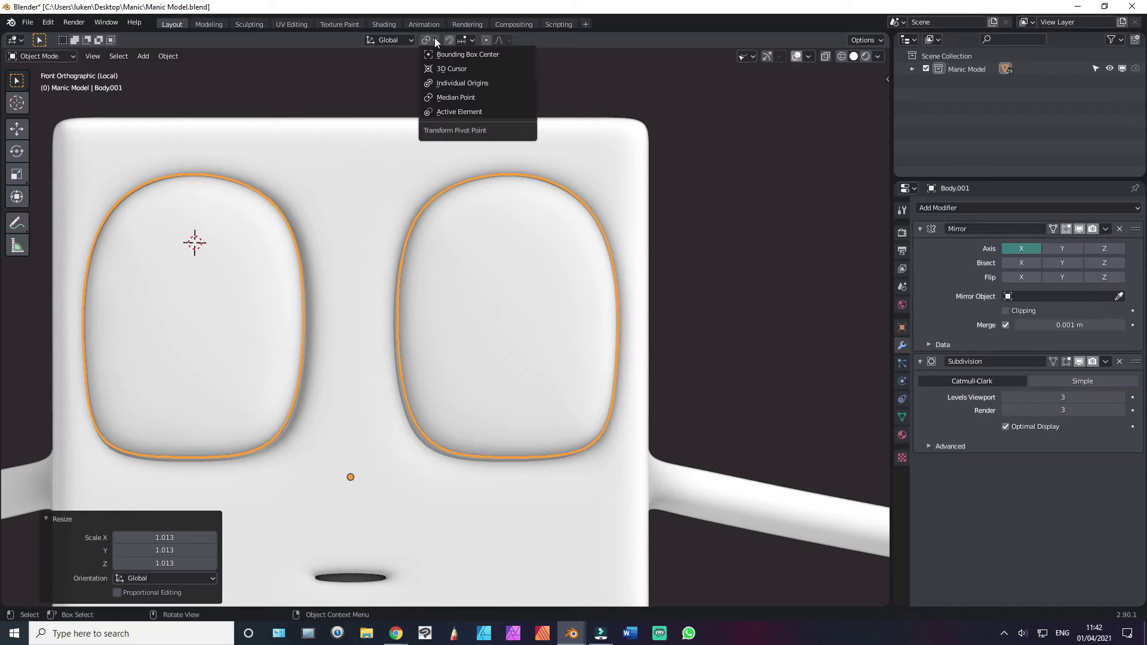
click(442, 98)
key(s)
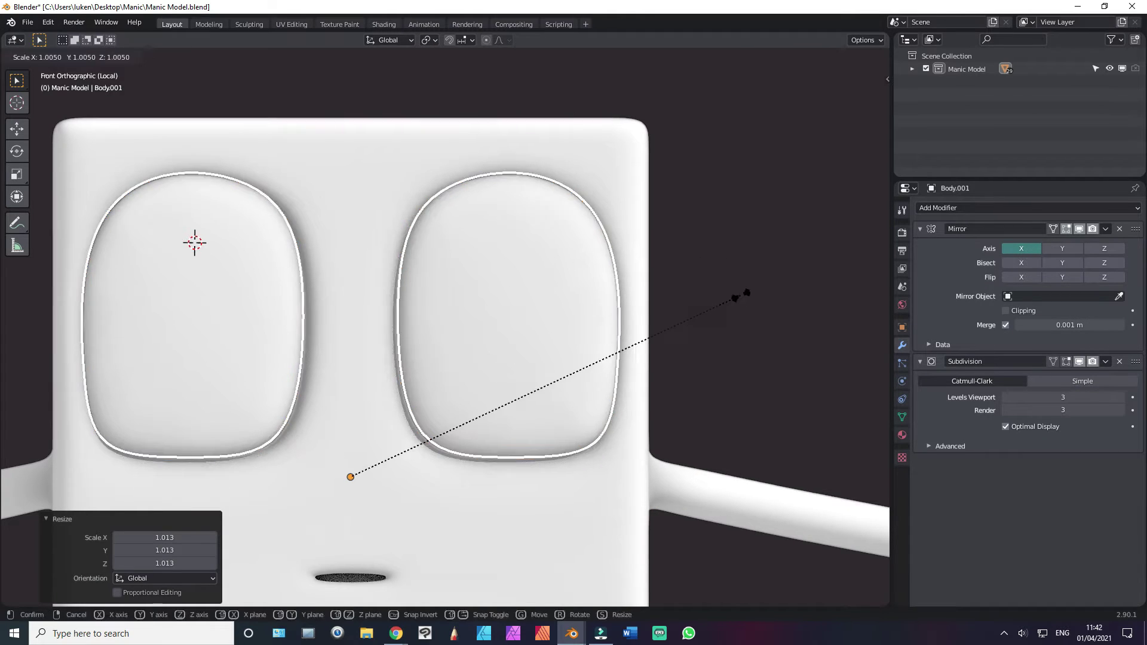
Step: Set the eye's origin to its geometry and mirror it across the Body object
right_click(702, 296)
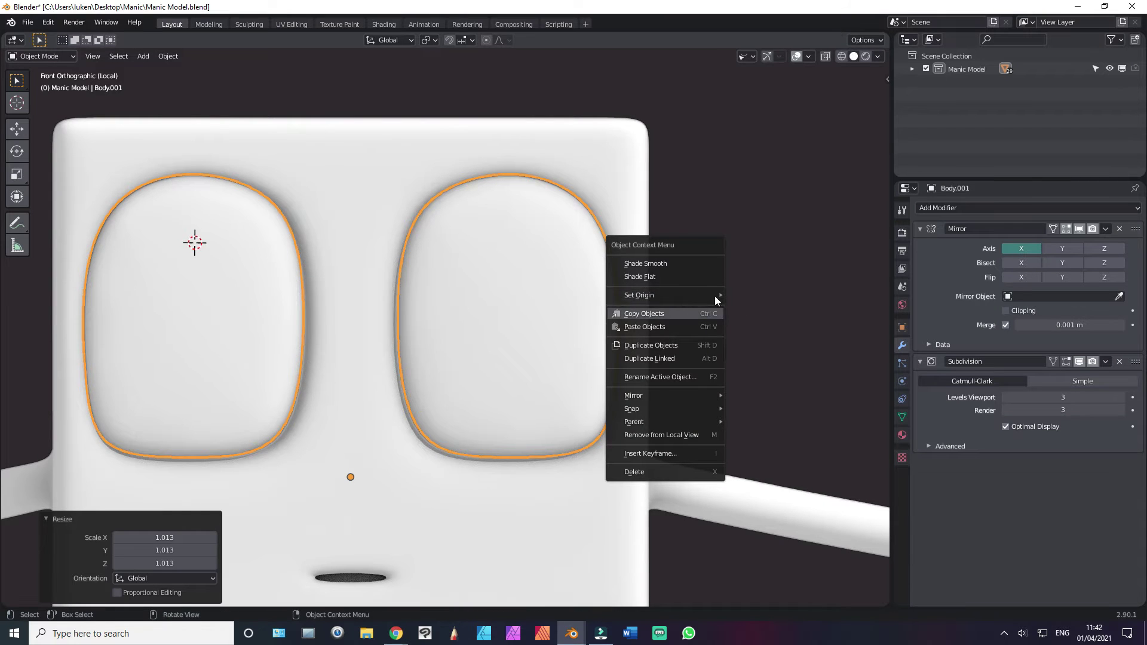
mouse_move(664, 295)
click(771, 305)
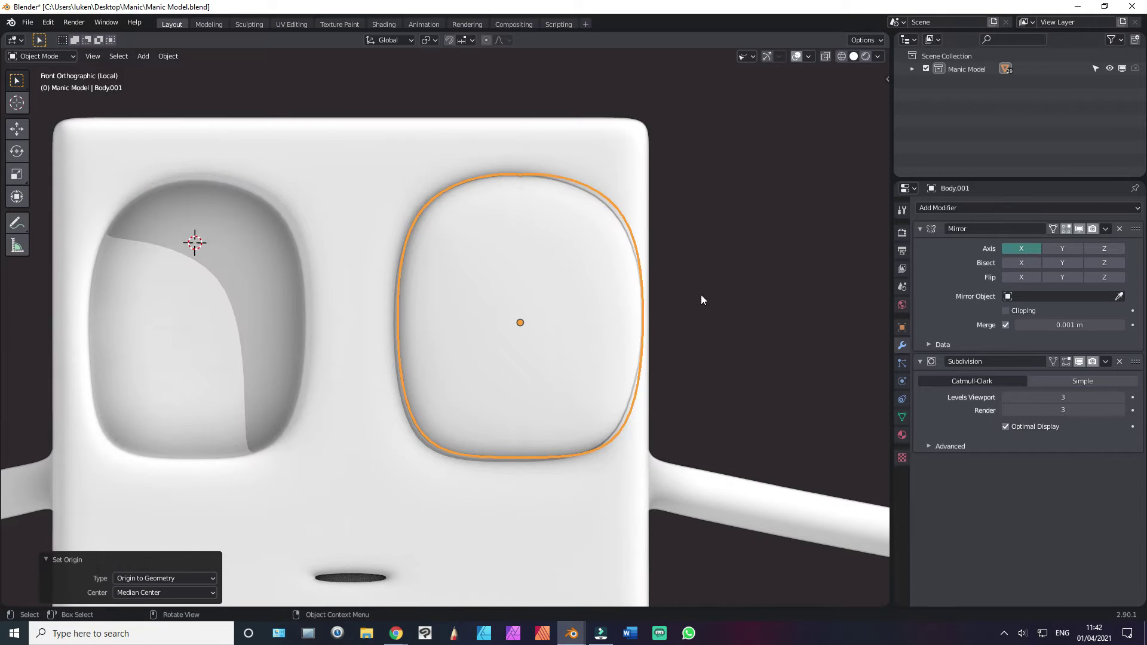
click(1115, 298)
click(598, 153)
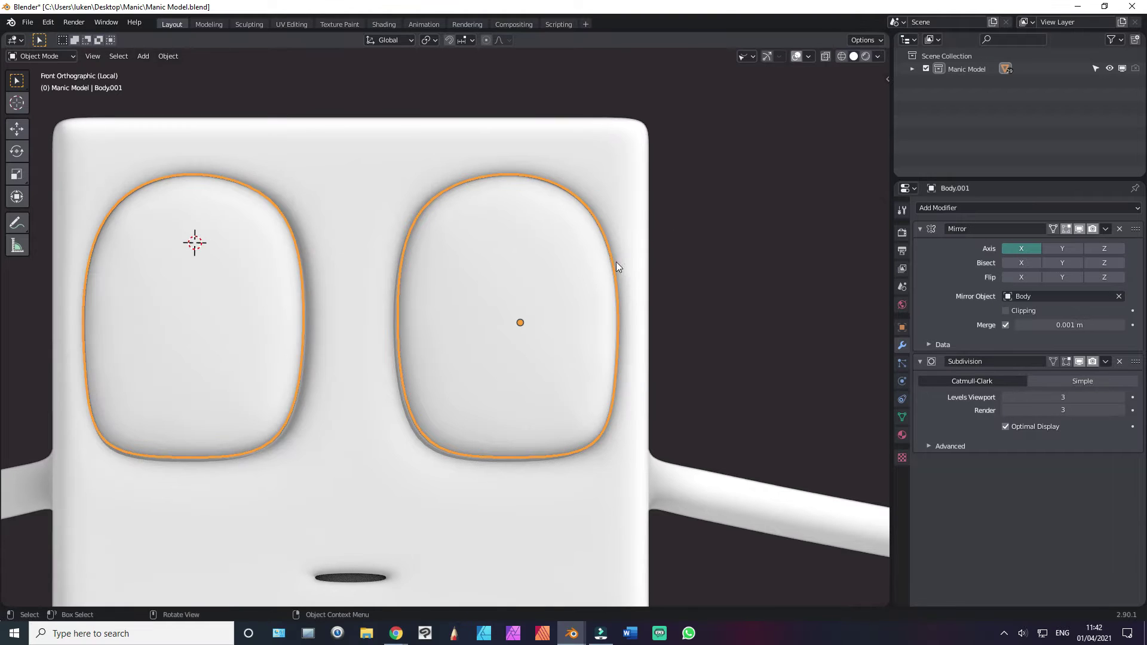
Step: Make both eyes slightly larger and nudge them along Y
key(s)
click(686, 285)
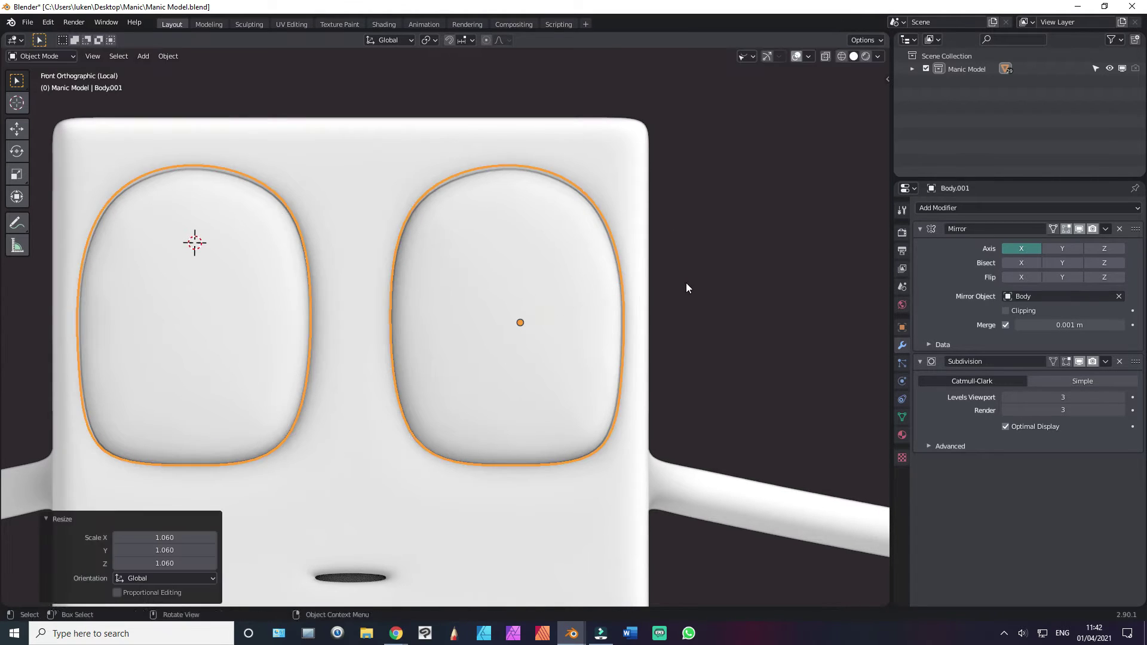
key(s)
key(x)
key(Escape)
scroll(706, 284, down, 4)
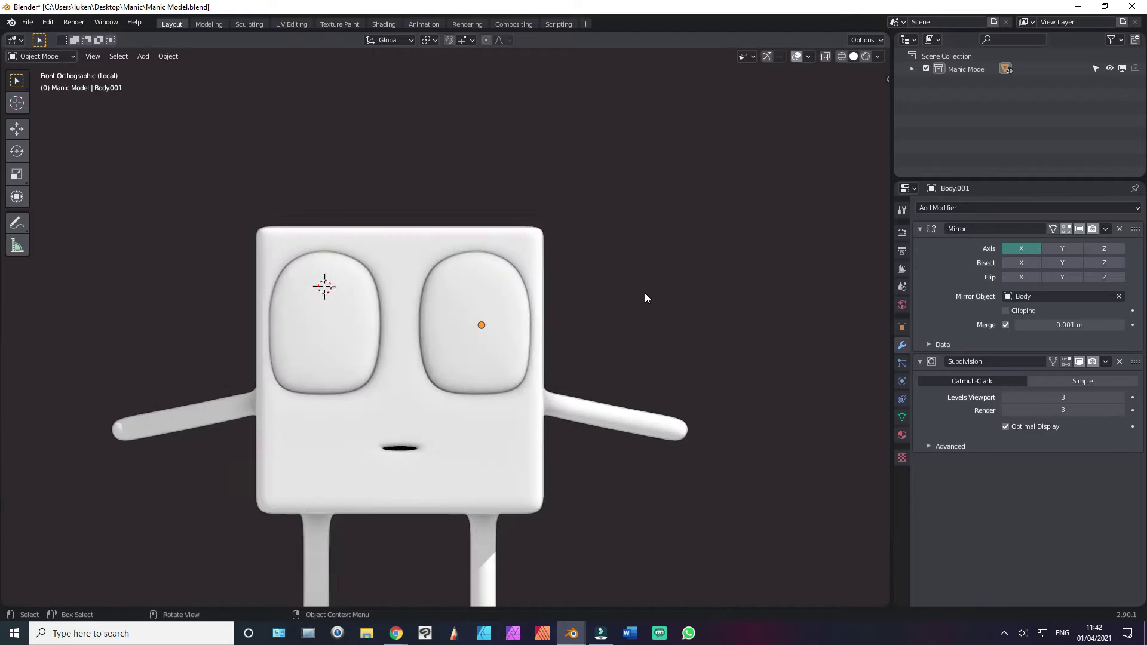
middle_drag(645, 297, 376, 326)
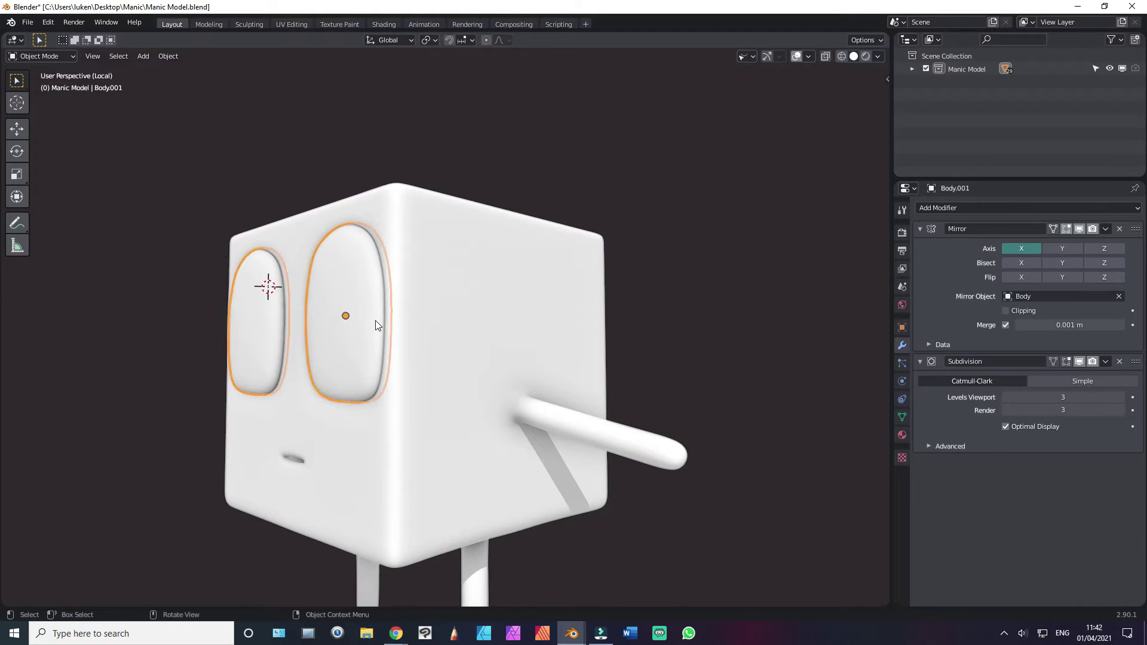
key(g)
key(y)
click(381, 315)
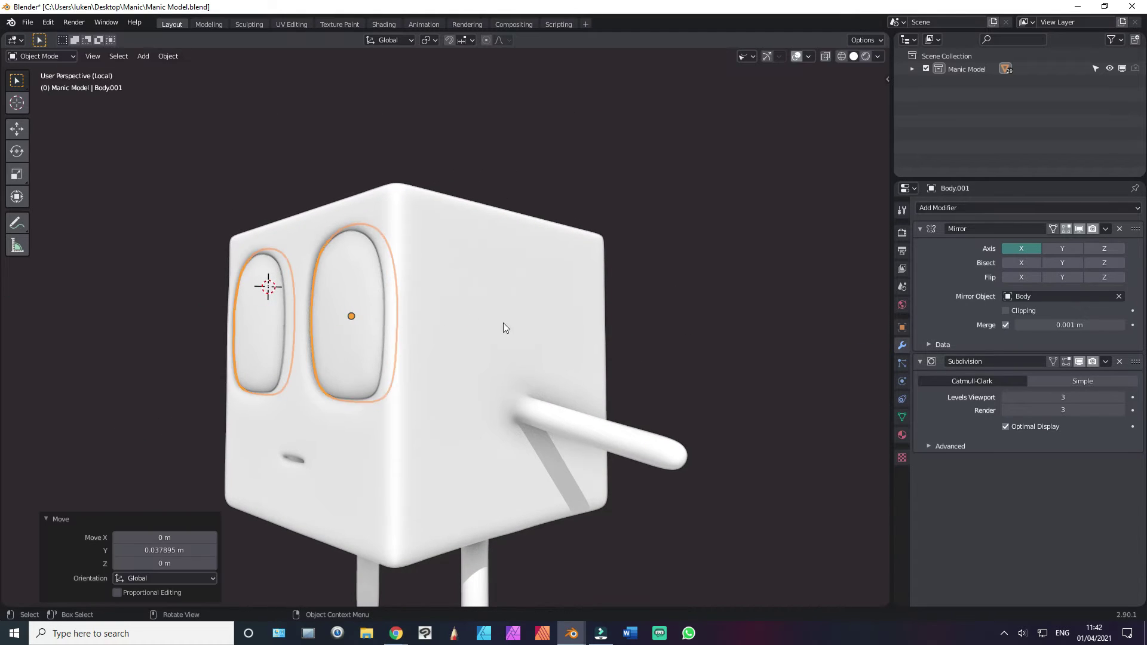
Step: Select the right eye in front view and snap the 3D cursor to it
middle_drag(503, 326, 545, 343)
scroll(528, 353, up, 2)
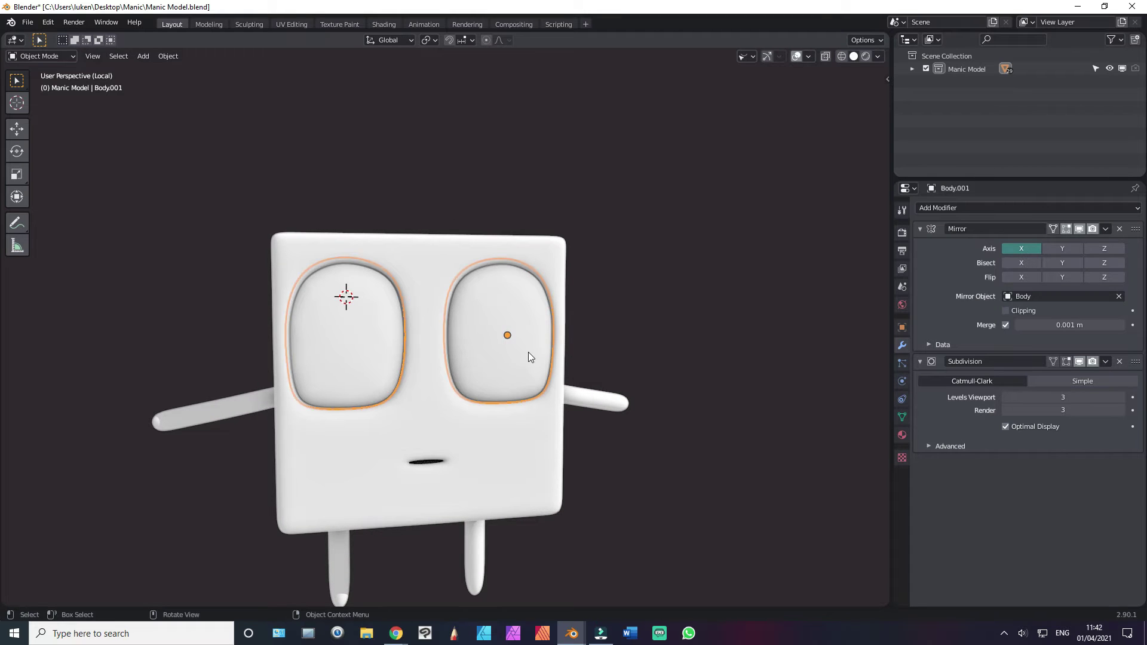
click(641, 345)
key(KP_1)
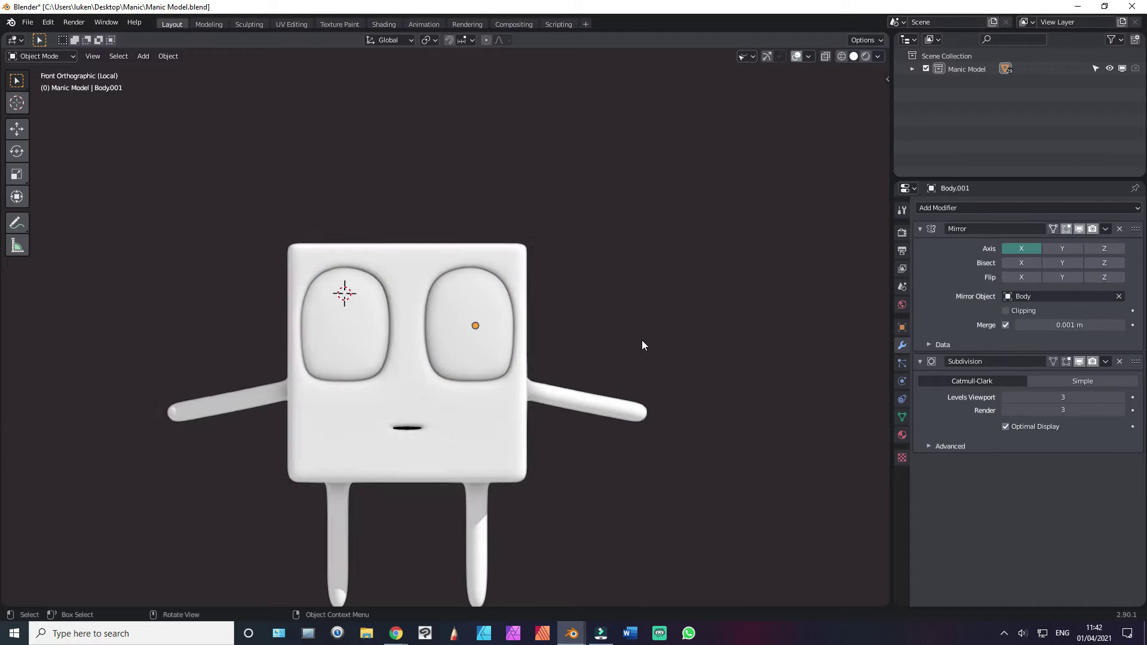
scroll(642, 345, up, 3)
shift+middle_drag(589, 305, 494, 238)
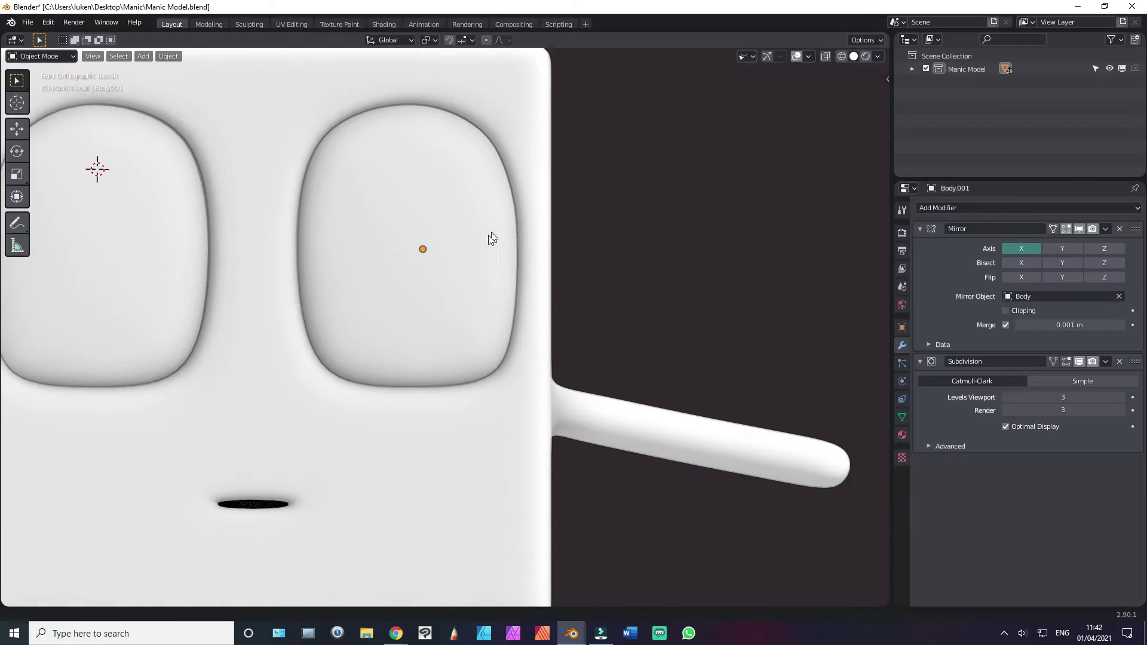
scroll(471, 241, up, 1)
shift+click(488, 284)
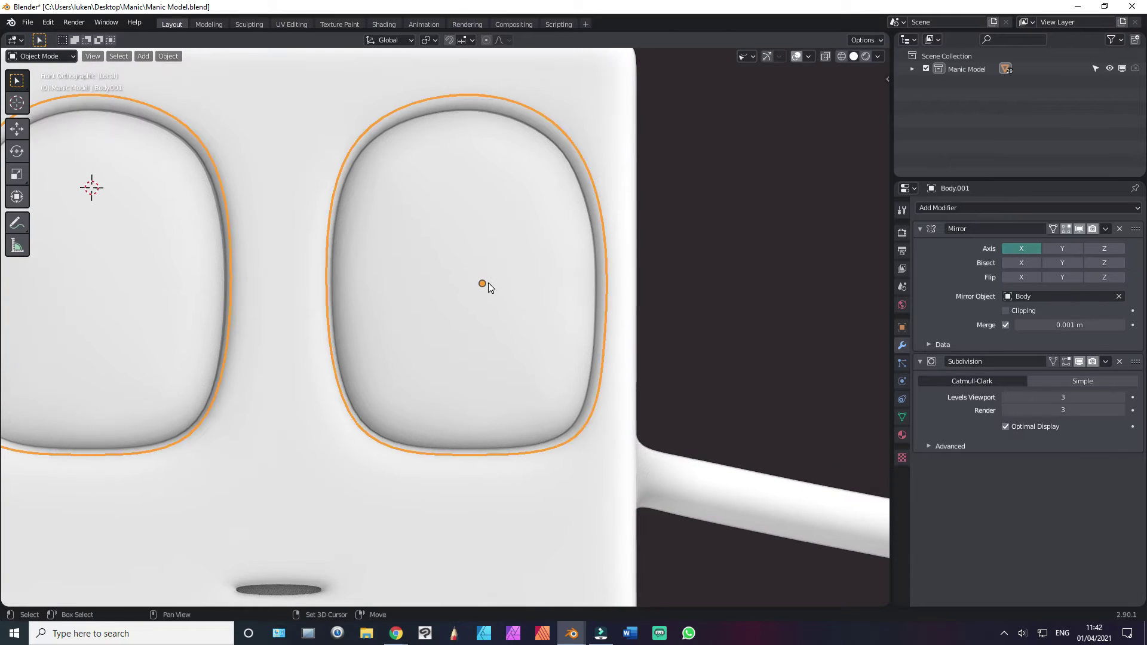
key(shift+s)
click(495, 322)
Step: Add a circle mesh at the eye and rotate it 90° on X to face front
key(shift+a)
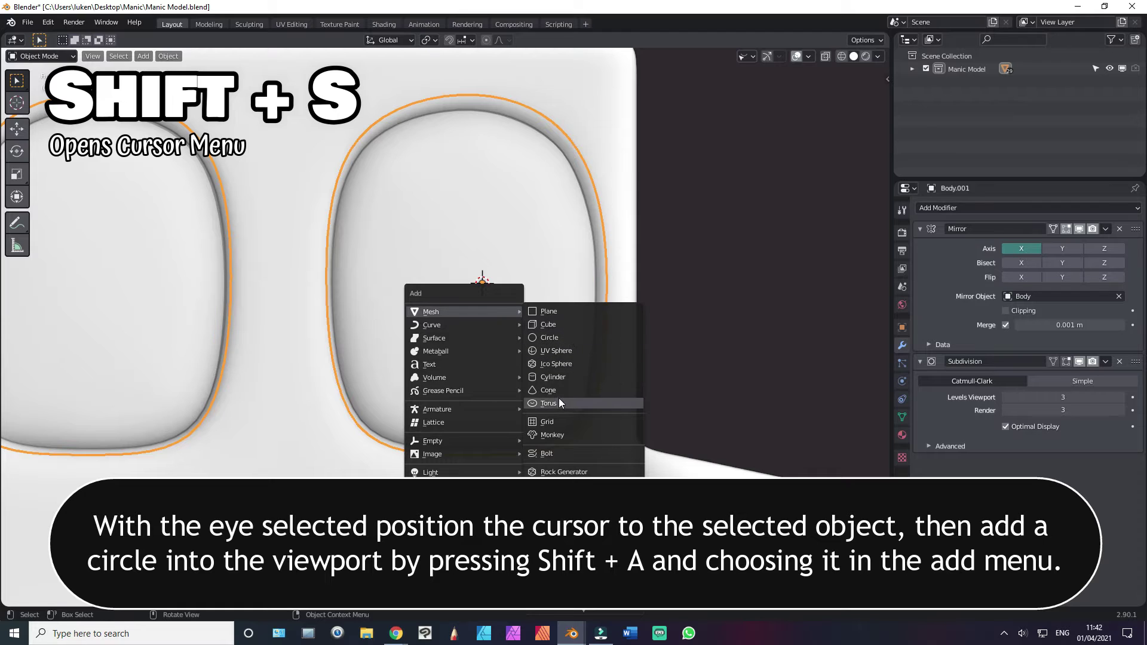
click(550, 337)
key(r)
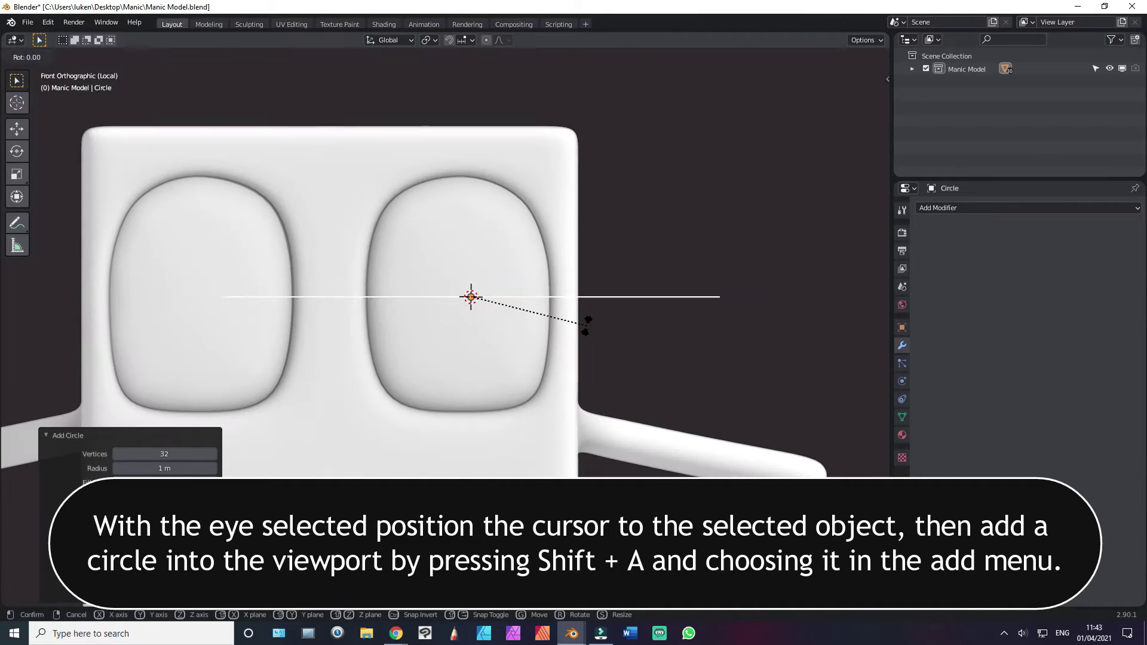
key(x)
key(Escape)
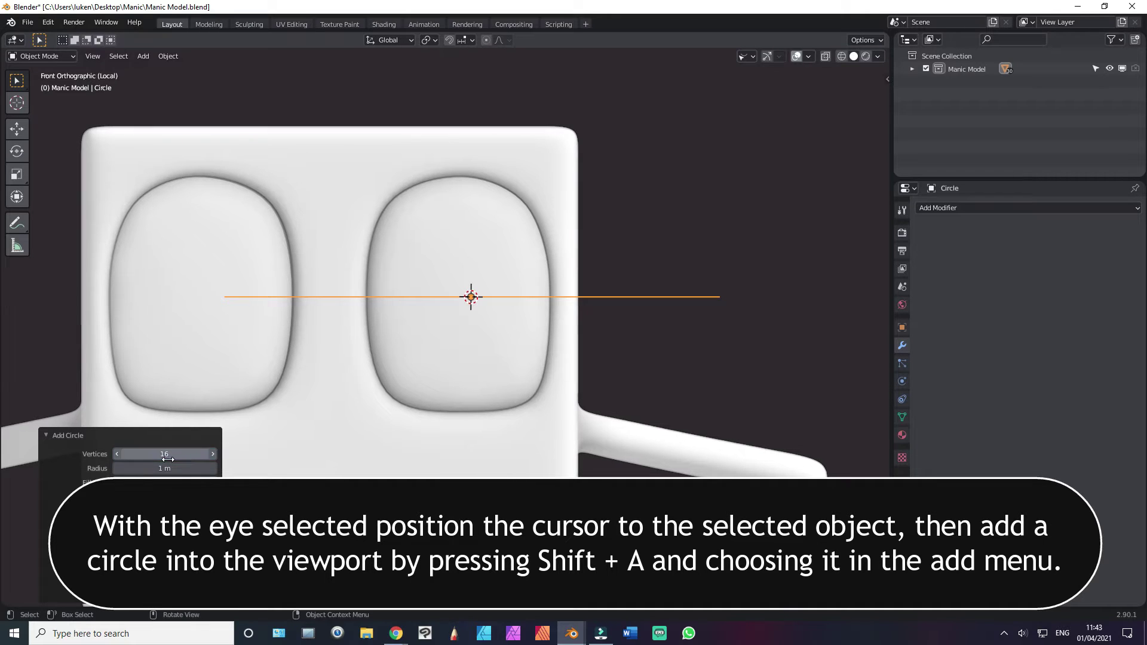
text(rx90)
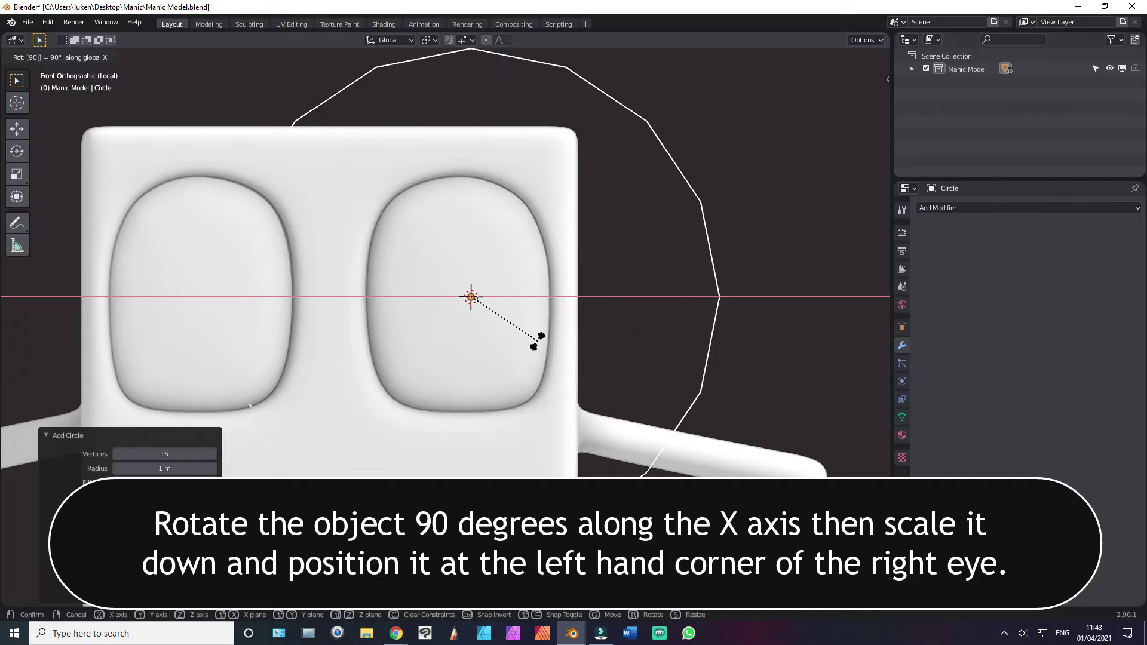
key(Return)
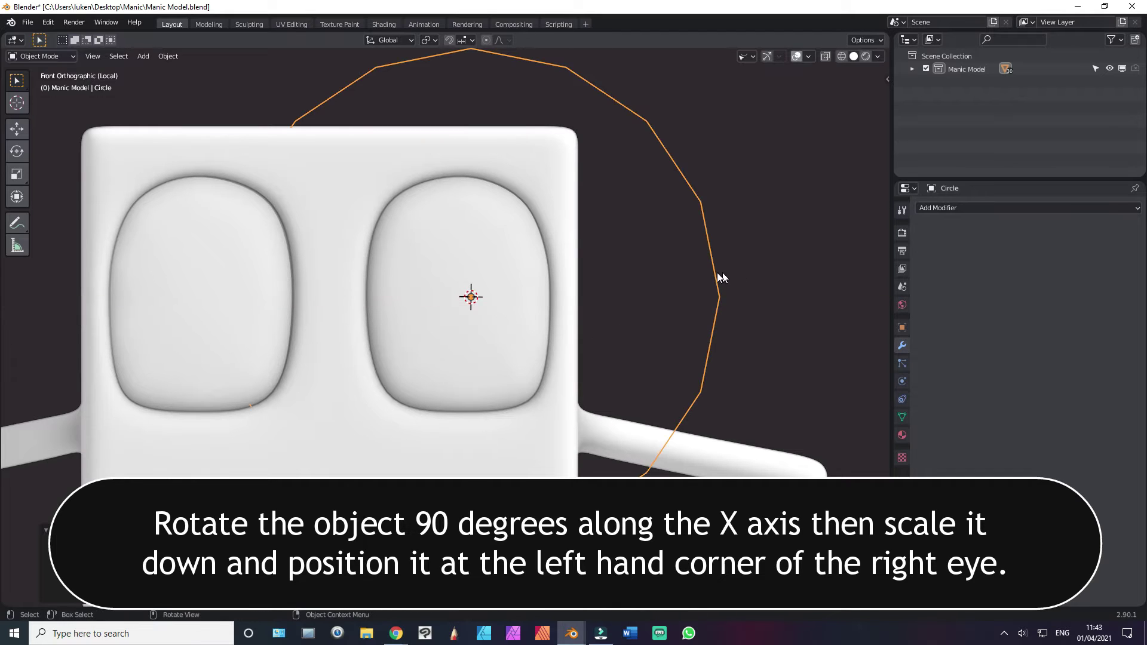
Step: Scale the circle into a vertical oval and place it in front of the eye
key(s)
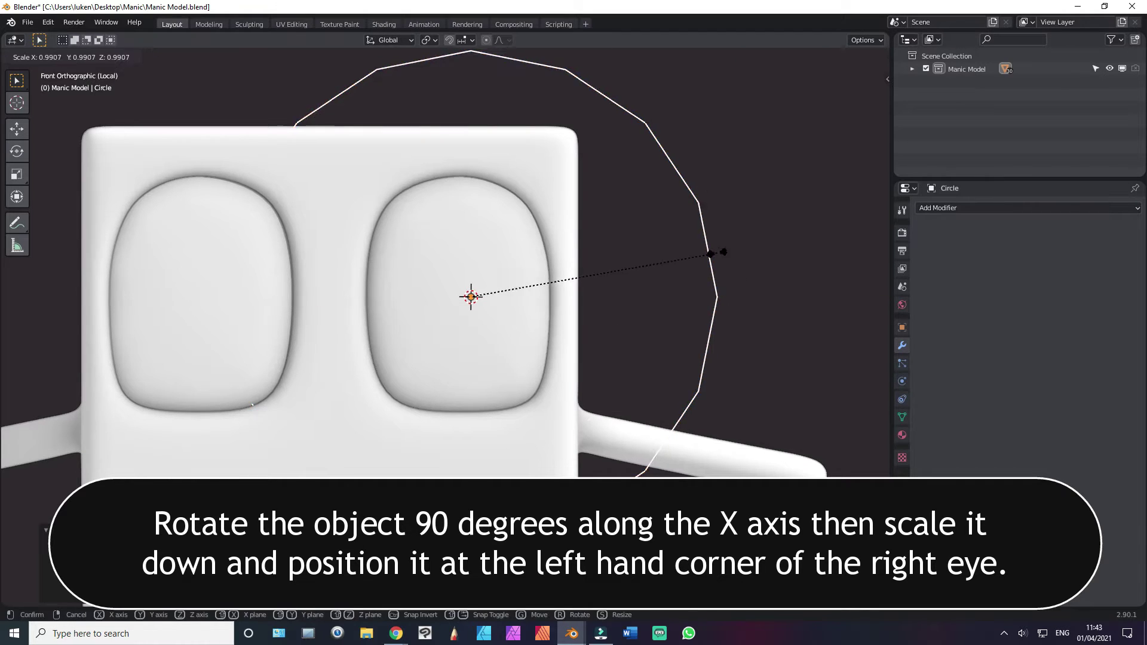
click(582, 277)
key(s)
key(z)
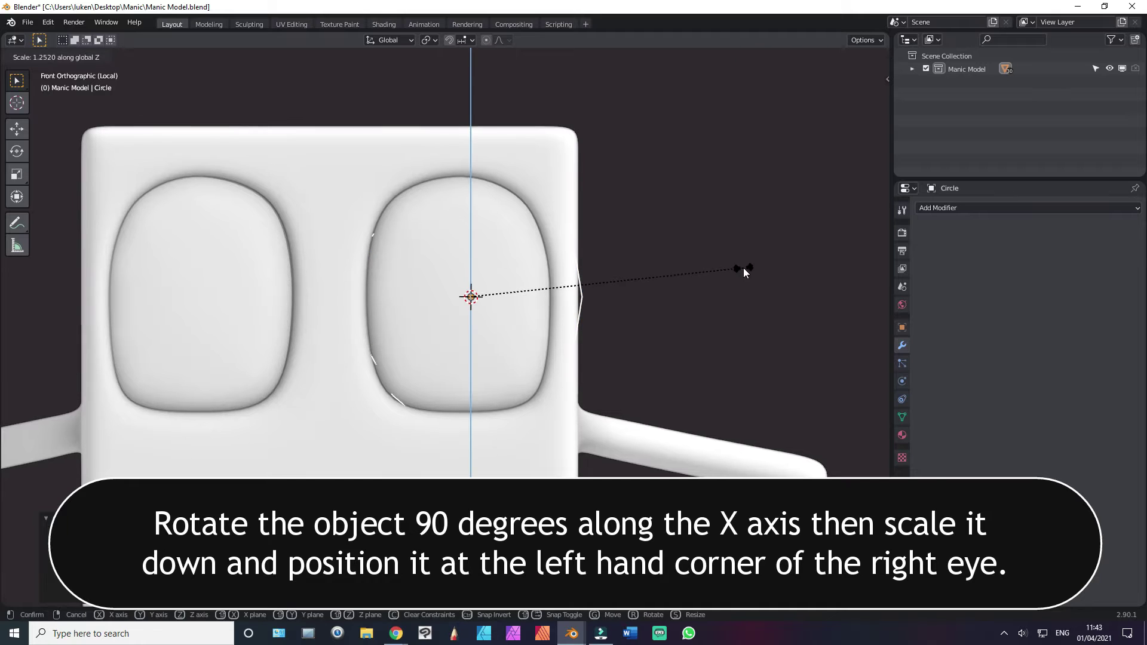
click(743, 271)
middle_drag(647, 300, 617, 296)
key(g)
key(y)
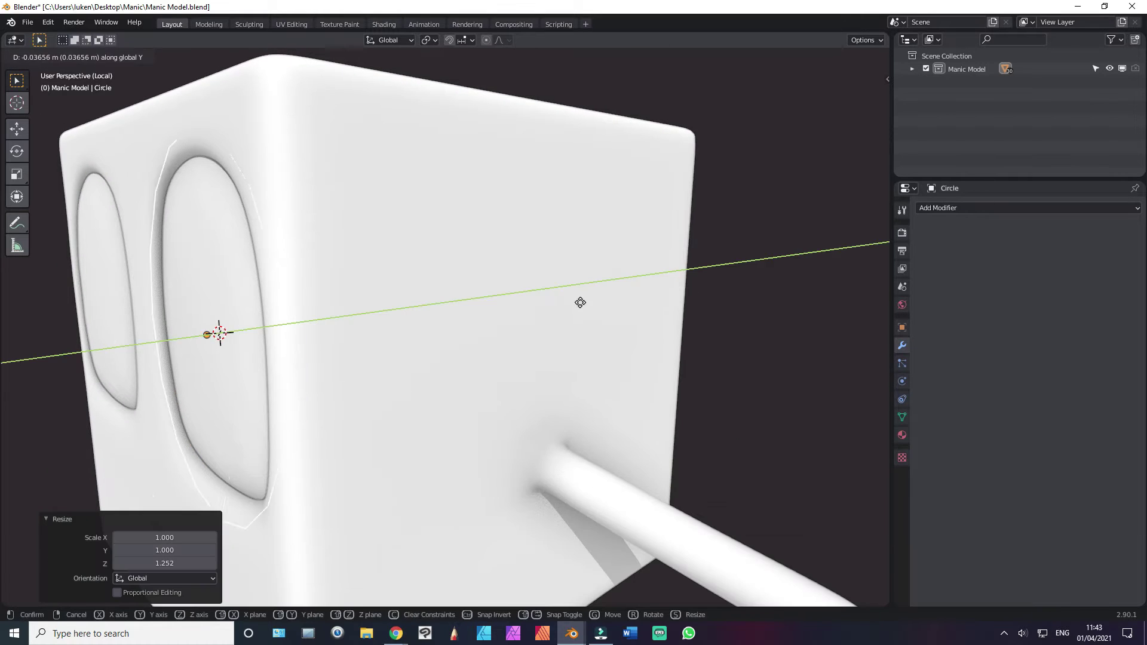
click(548, 306)
key(s)
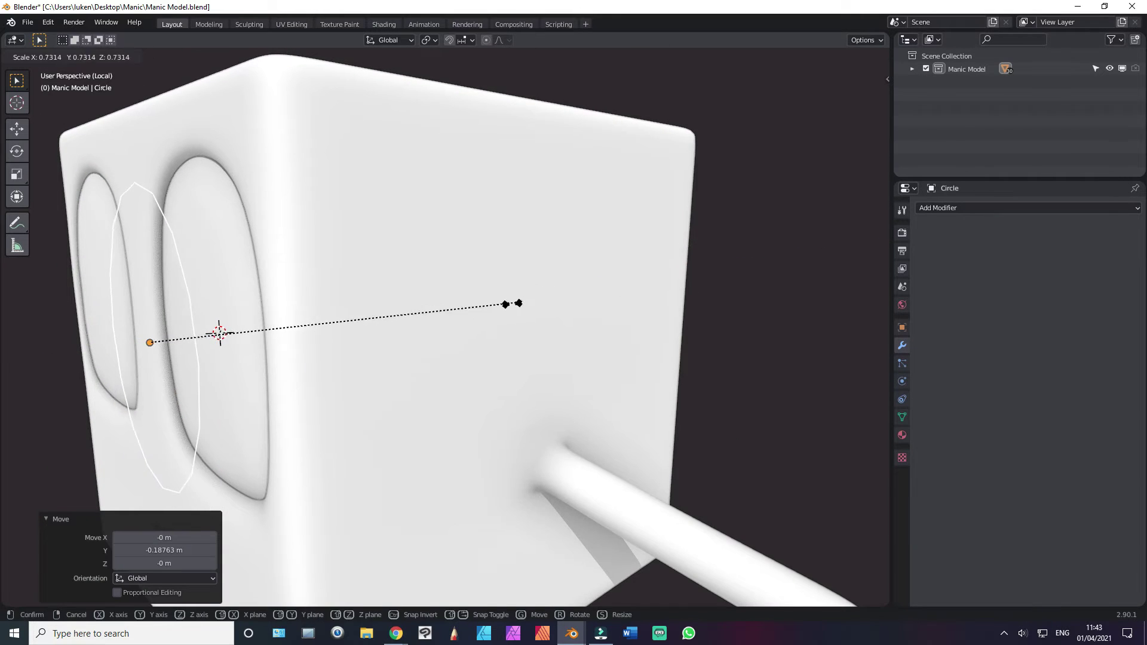
click(465, 311)
key(KP_1)
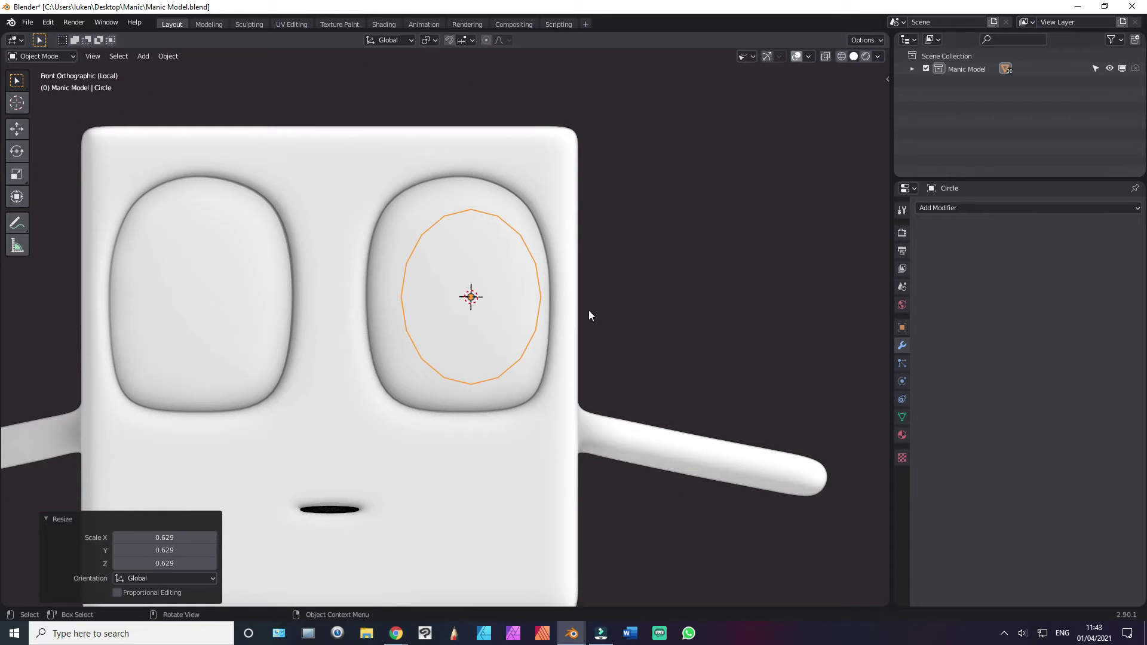
Step: Fill the circle with a face and smooth it with level 2 subdivision
key(ctrl+Tab)
click(679, 297)
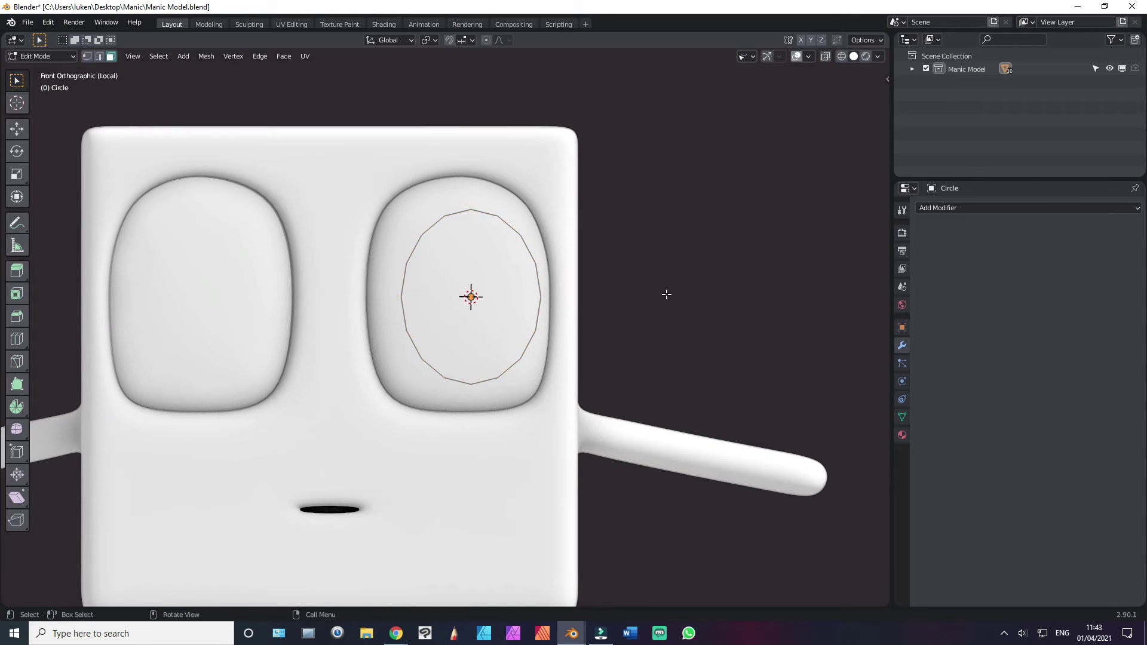
key(f)
key(ctrl+Tab)
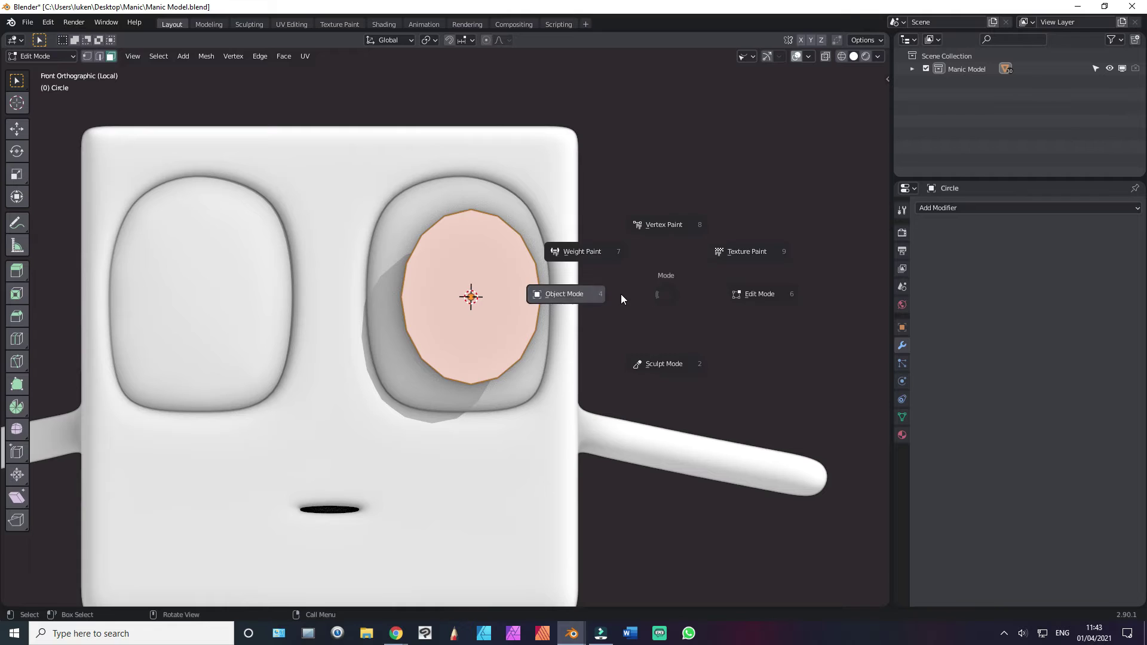
click(621, 293)
key(ctrl+2)
Step: Shrink the pupil, shift it left along X, and stretch it vertically on Z
key(s)
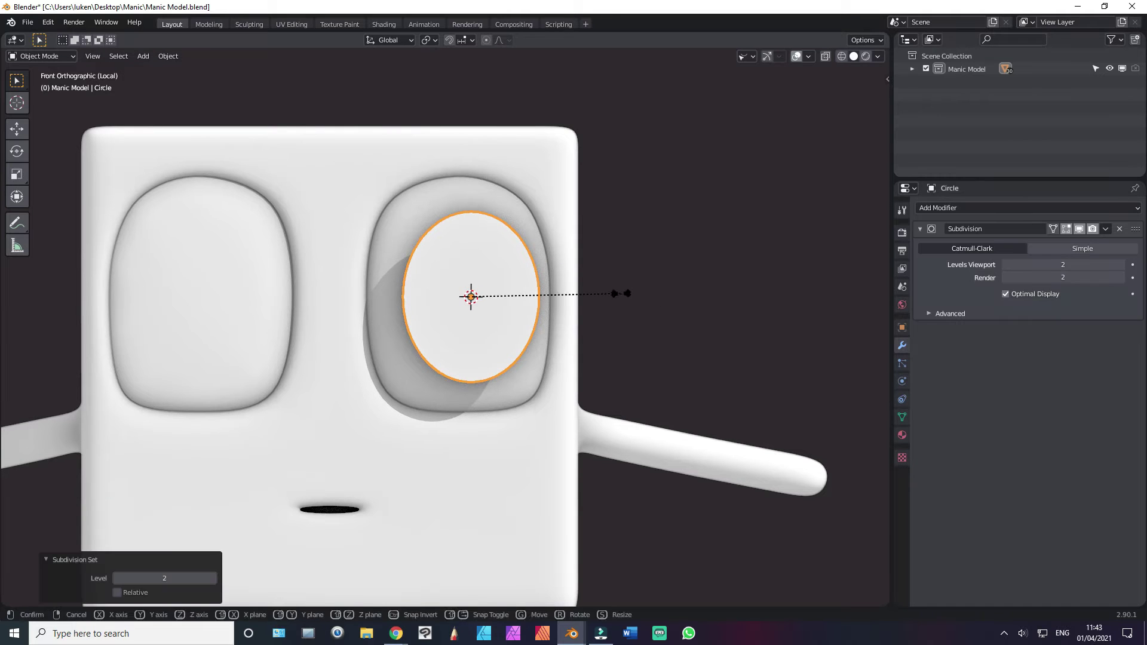
click(588, 289)
key(g)
key(x)
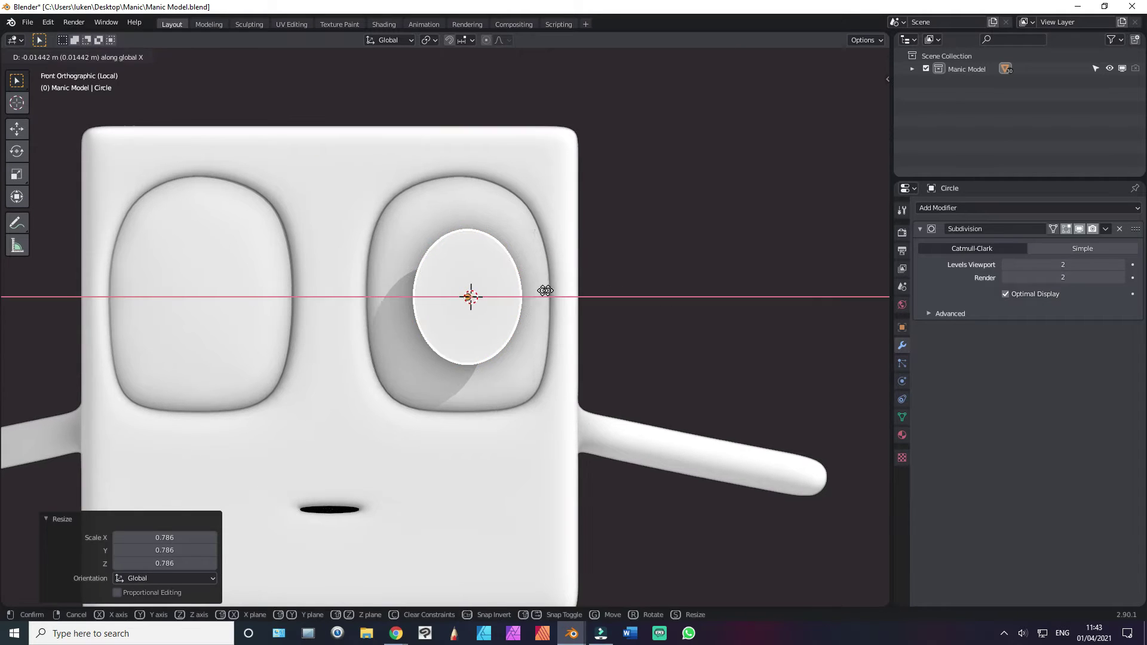
click(549, 288)
key(s)
key(z)
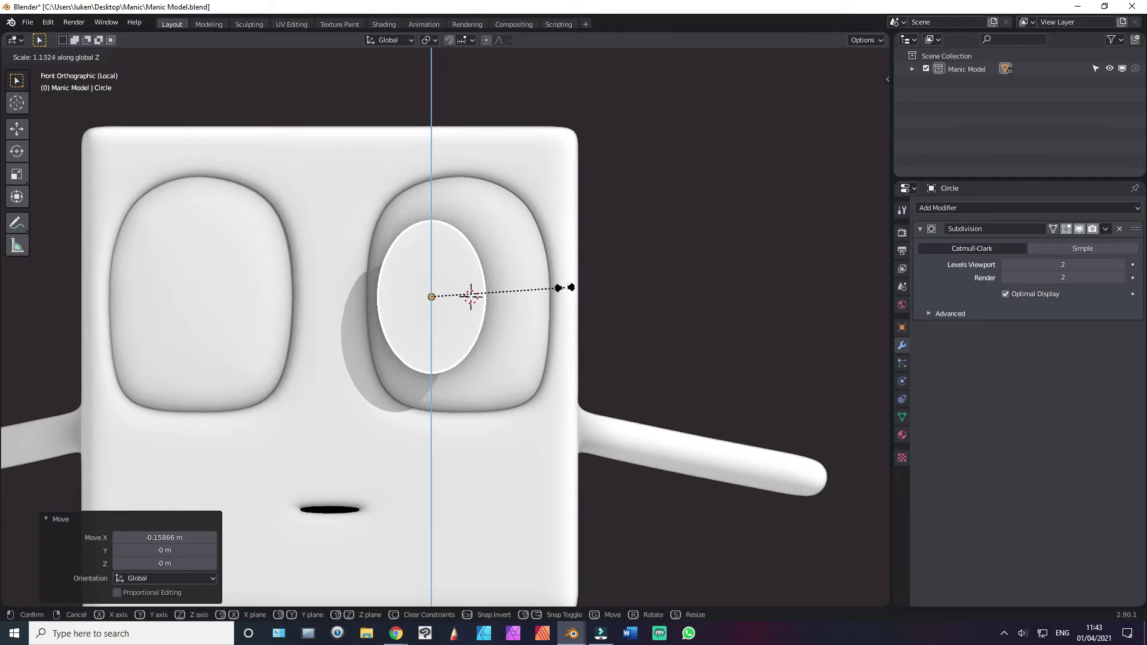
click(571, 292)
middle_drag(537, 301, 427, 306)
key(Tab)
key(ctrl+Tab)
Step: Extrude the pupil disc to give it thickness
key(e)
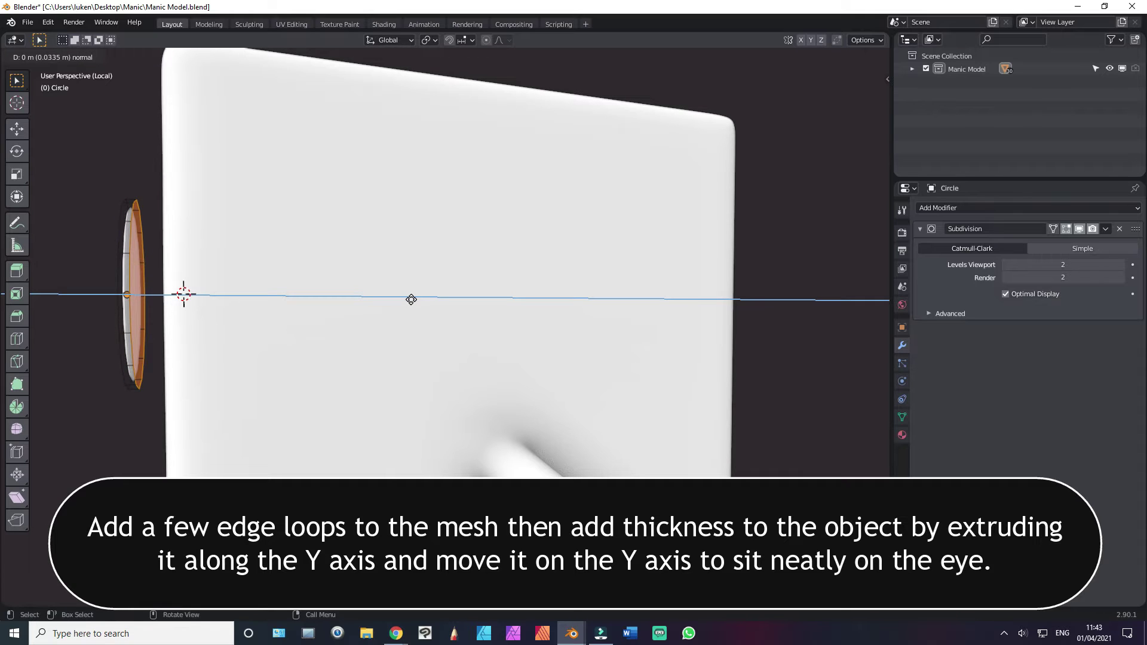
click(411, 299)
mouse_move(307, 309)
middle_down()
mouse_move(317, 317)
mouse_move(215, 304)
middle_up()
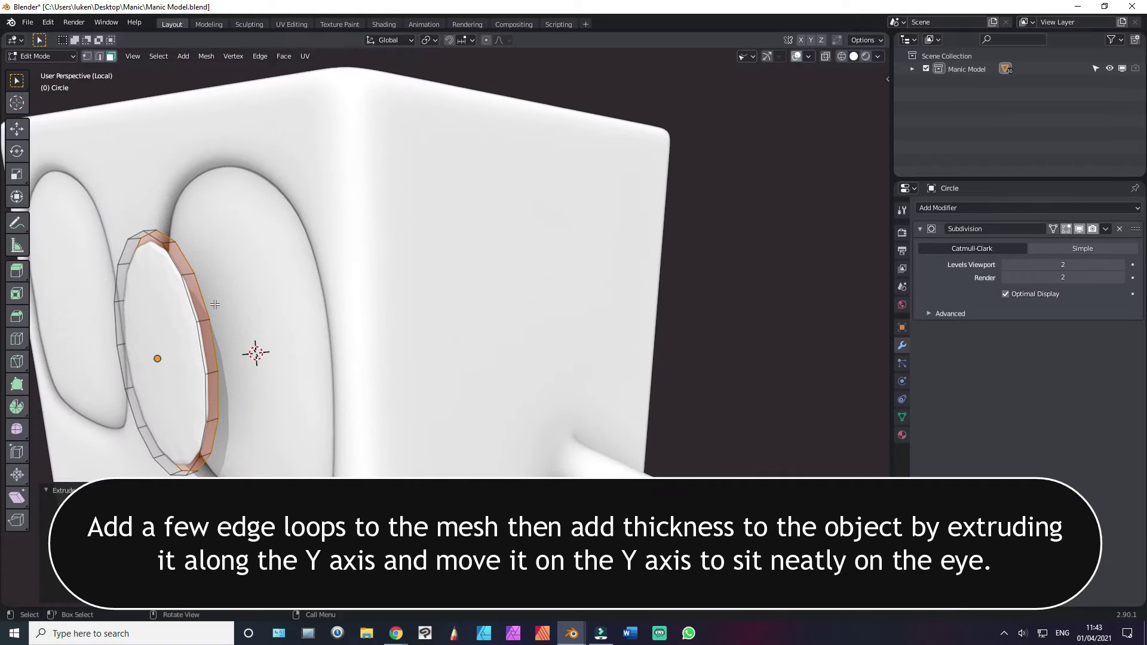
Step: Add edge loops near the back of the pupil's rim and return to Object Mode
key(ctrl+r)
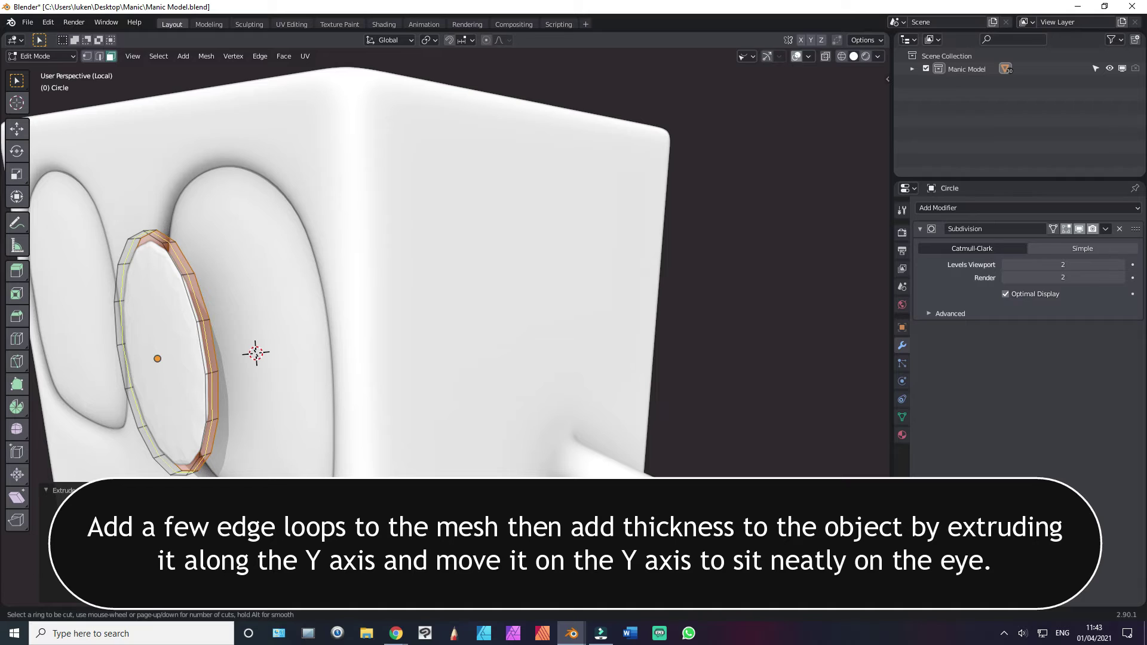
click(189, 277)
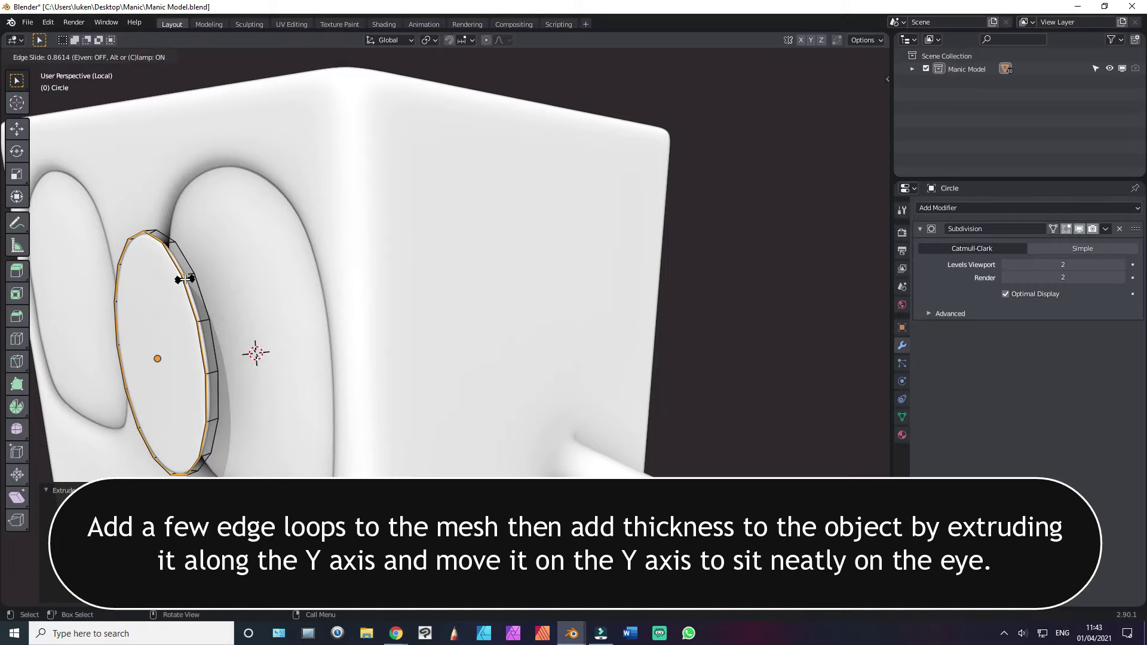
click(185, 279)
key(ctrl+r)
click(193, 275)
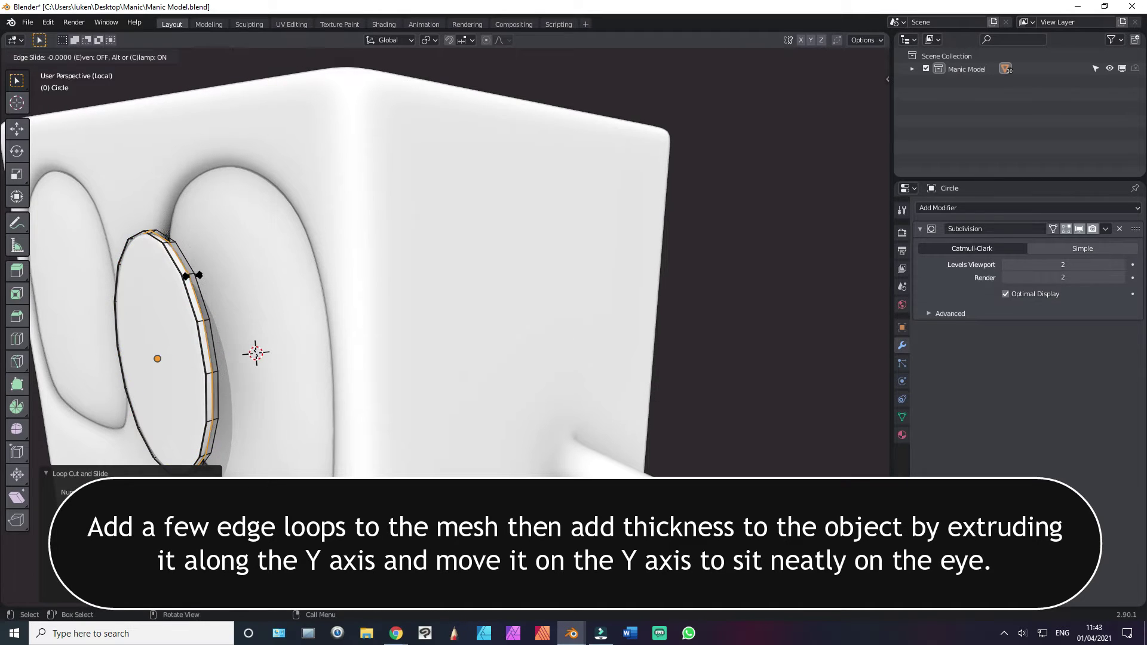
click(256, 282)
key(ctrl+Tab)
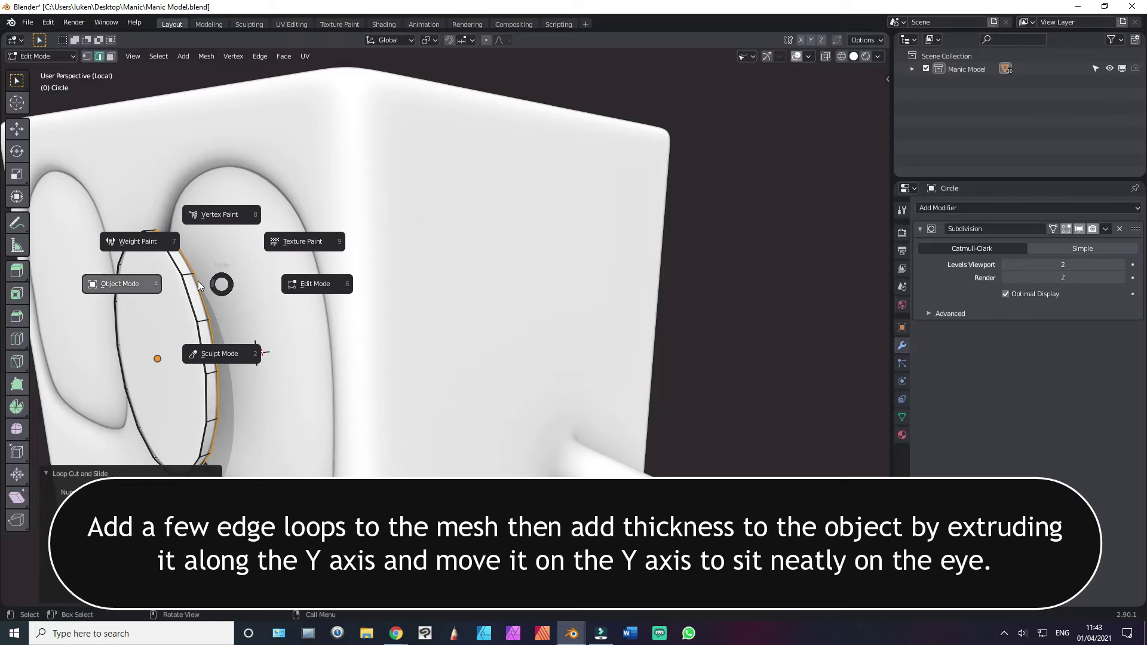
click(198, 281)
scroll(258, 311, down, 2)
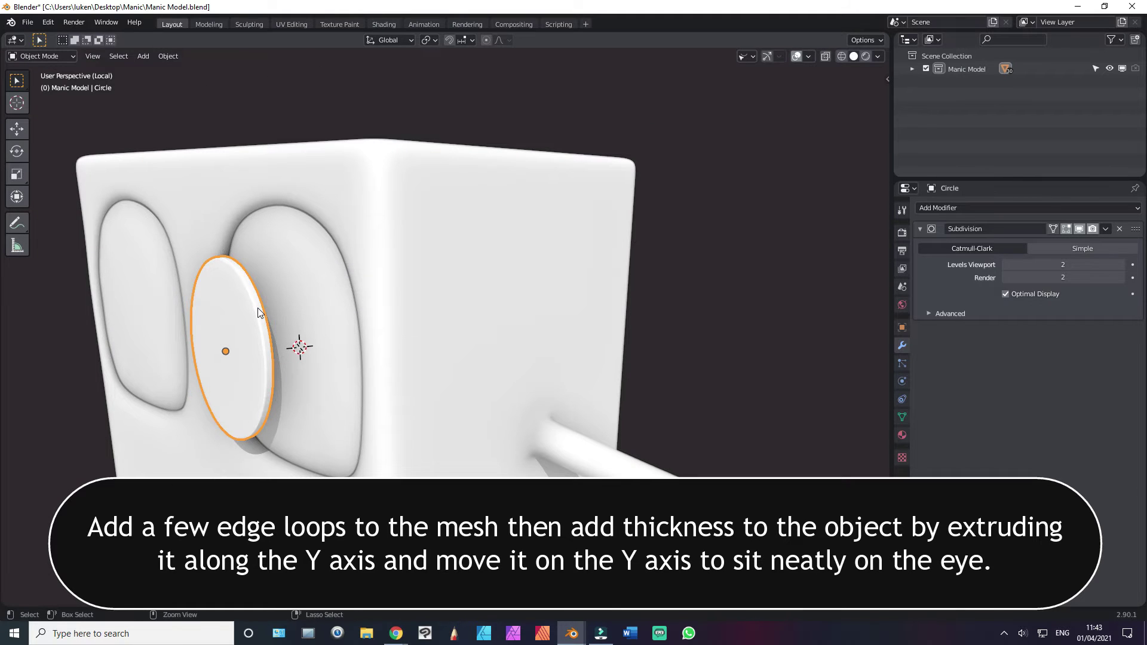
Step: Apply smooth shading to the pupil disc and view it from the front
right_click(258, 311)
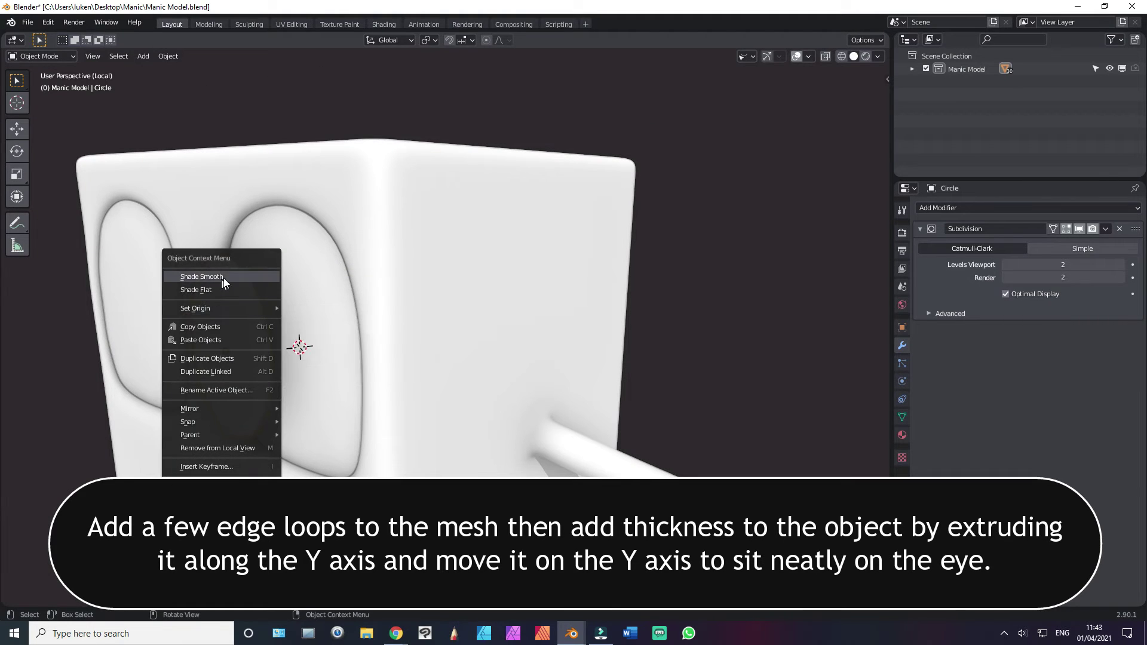
click(223, 278)
key(KP_1)
scroll(424, 305, up, 2)
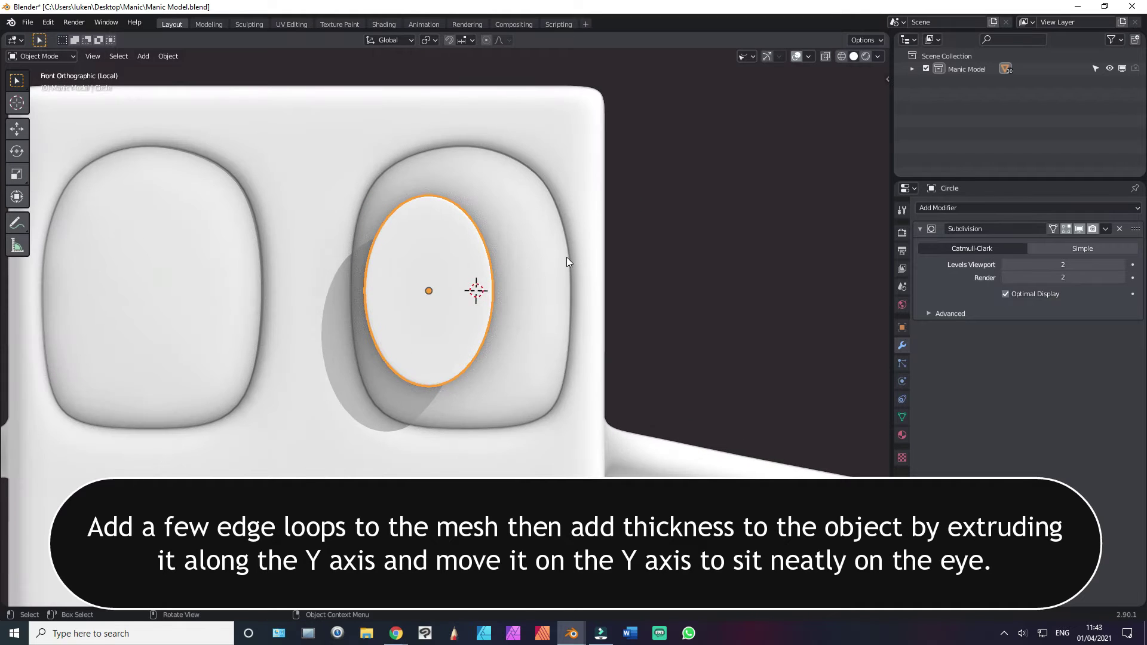
Step: Squash the pupil disc vertically, then enlarge it slightly overall
key(s)
key(z)
click(550, 252)
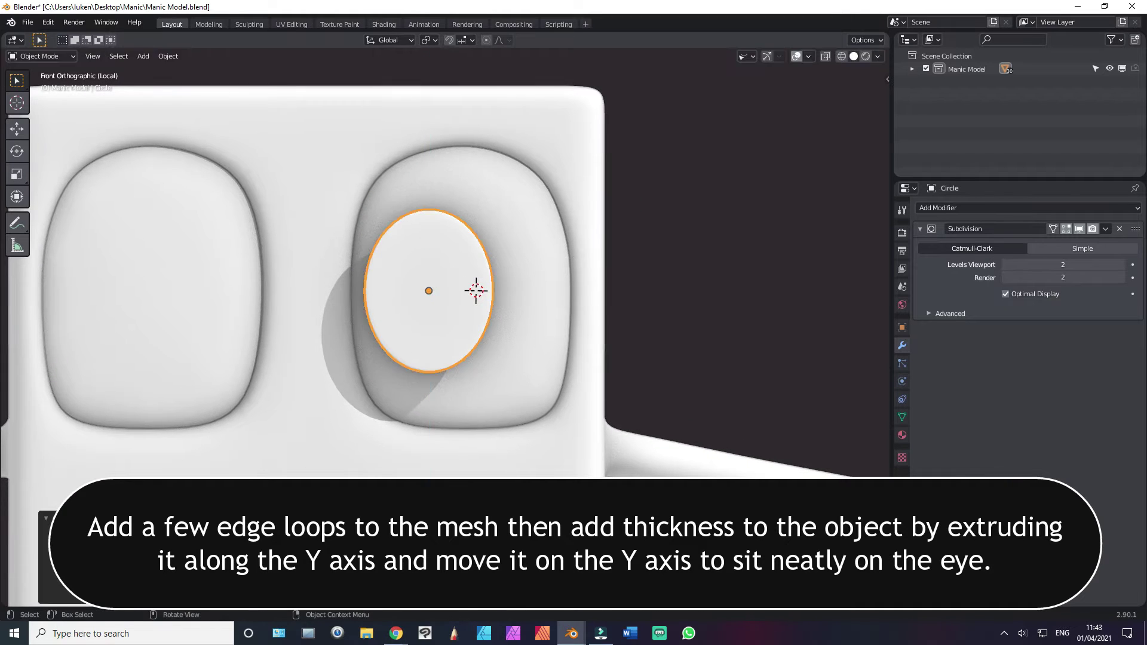
key(s)
click(563, 253)
scroll(536, 259, up, 2)
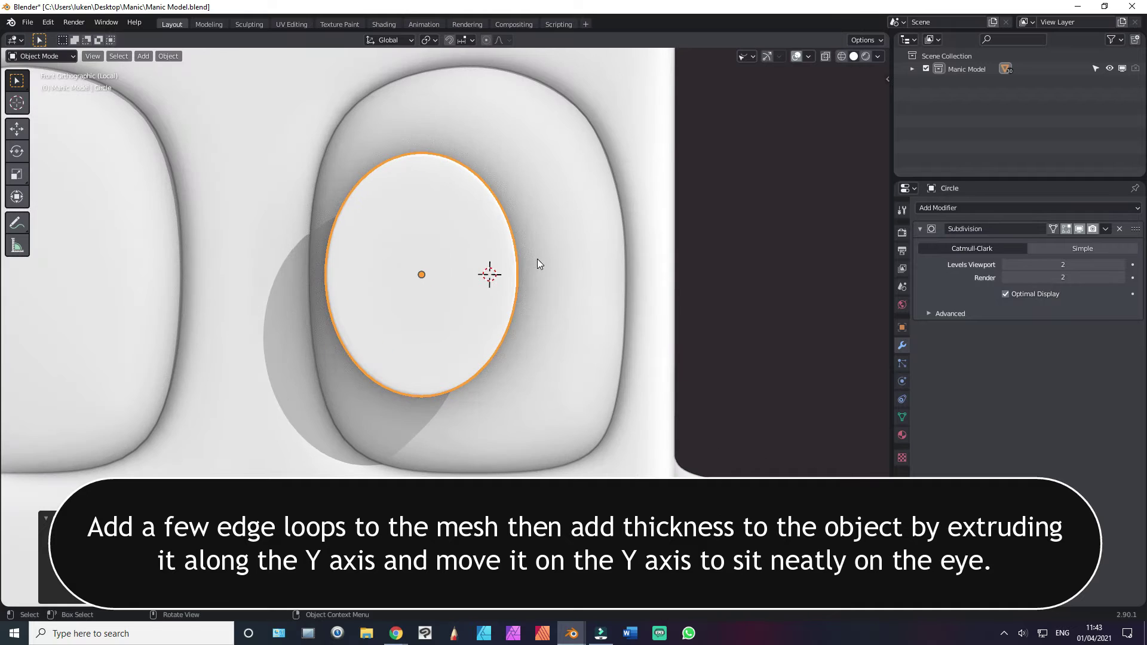
Step: Push the pupil disc back along Y into the right eye socket
key(g)
key(x)
click(536, 259)
mouse_move(522, 270)
middle_down()
mouse_move(481, 332)
mouse_move(472, 328)
mouse_move(501, 301)
middle_up()
scroll(502, 301, down, 2)
key(g)
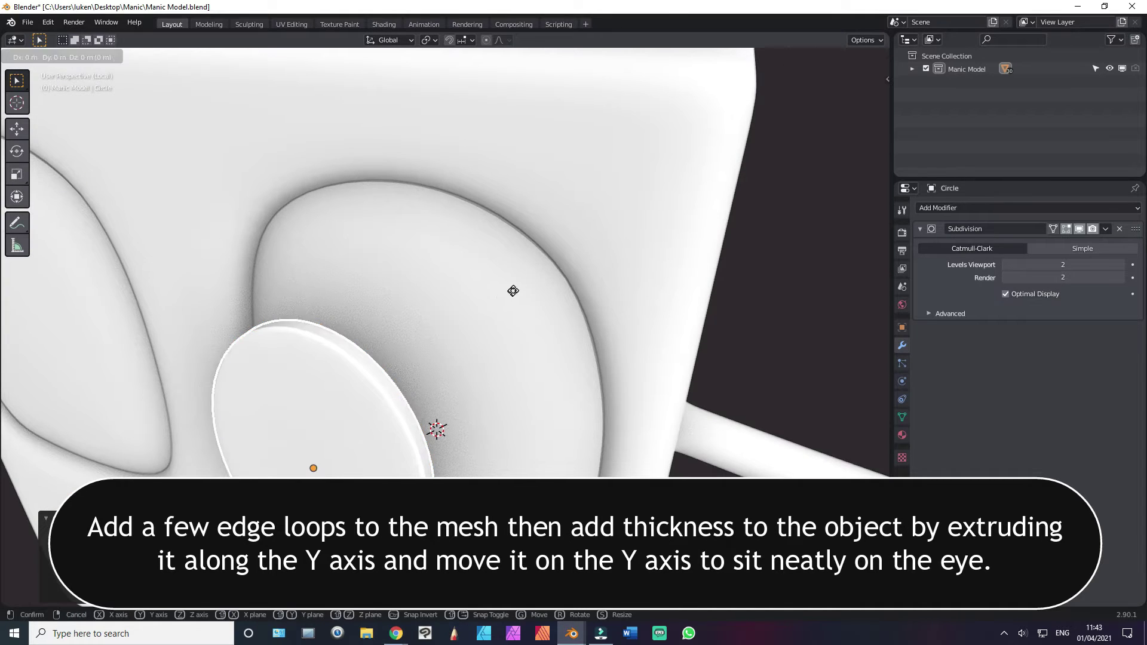
key(y)
click(544, 262)
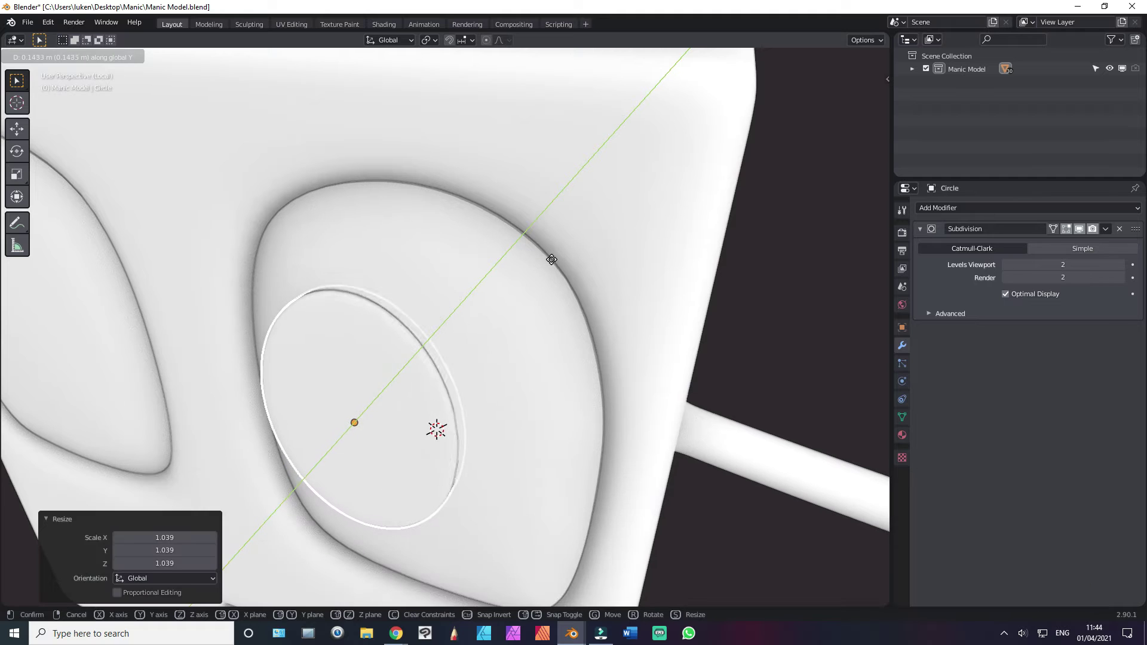
Step: Shift the pupil disc sideways along X and readjust its depth along Y
key(KP_1)
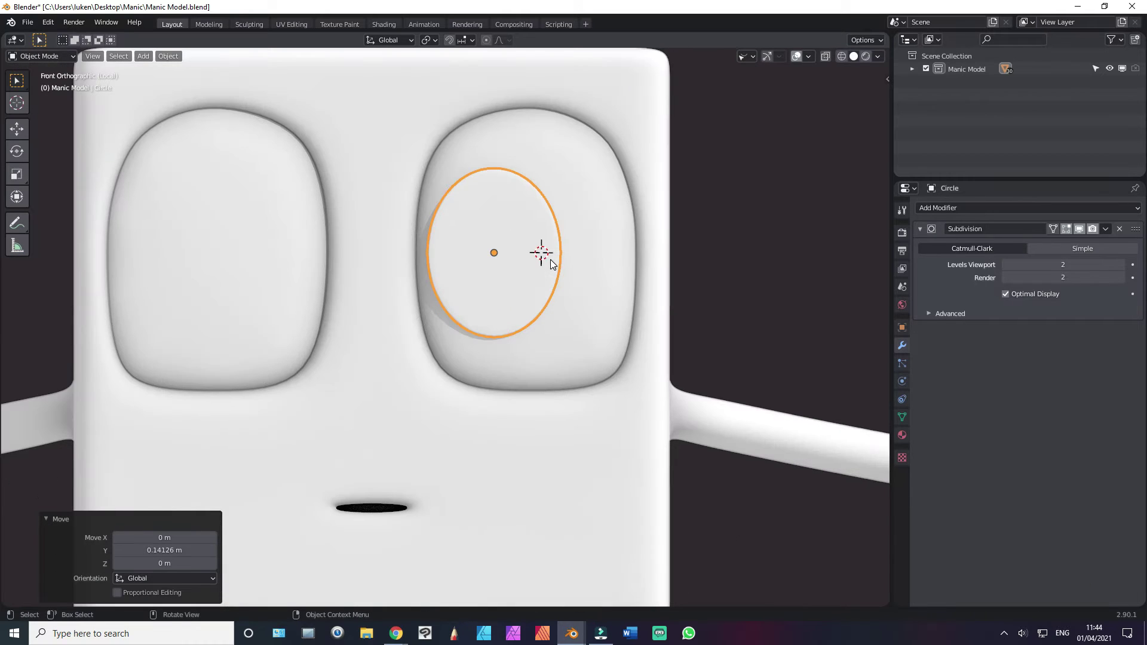
mouse_move(571, 254)
middle_down()
mouse_move(575, 287)
mouse_move(610, 313)
mouse_move(718, 342)
mouse_move(623, 335)
mouse_move(606, 350)
middle_up()
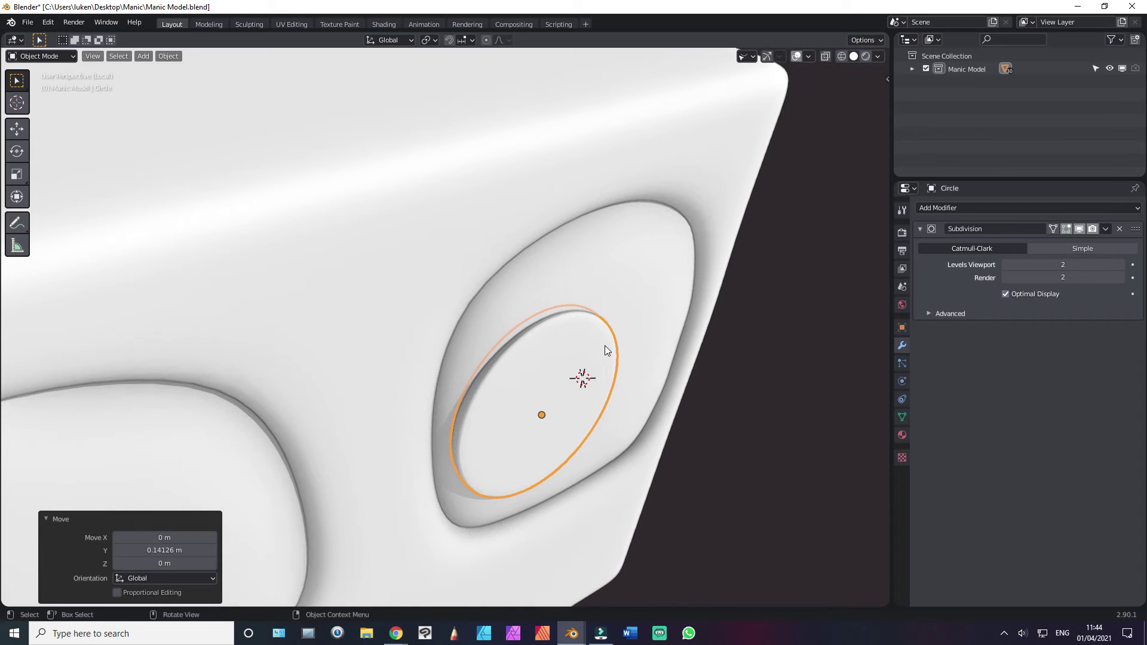
key(g)
key(x)
click(624, 331)
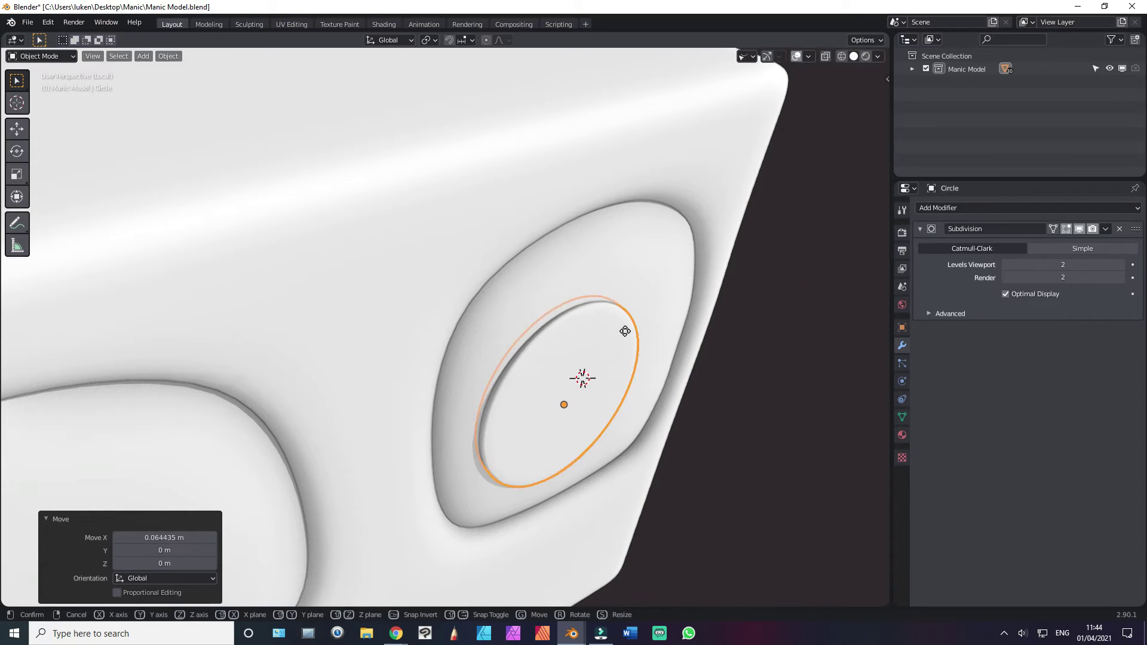
key(g)
key(y)
click(622, 331)
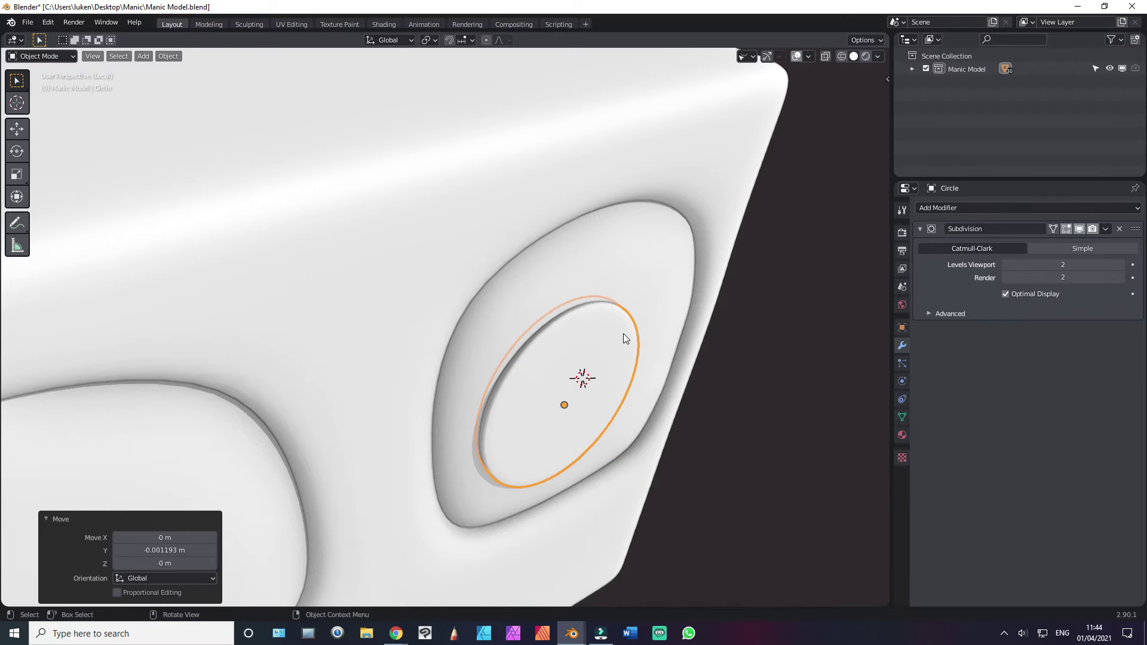
mouse_move(613, 354)
middle_down()
mouse_move(460, 251)
mouse_move(543, 261)
mouse_move(634, 304)
mouse_move(483, 302)
mouse_move(604, 299)
middle_up()
scroll(634, 305, down, 3)
scroll(485, 274, up, 4)
Step: Make the pupil disc much thinner along its local Z axis
key(s)
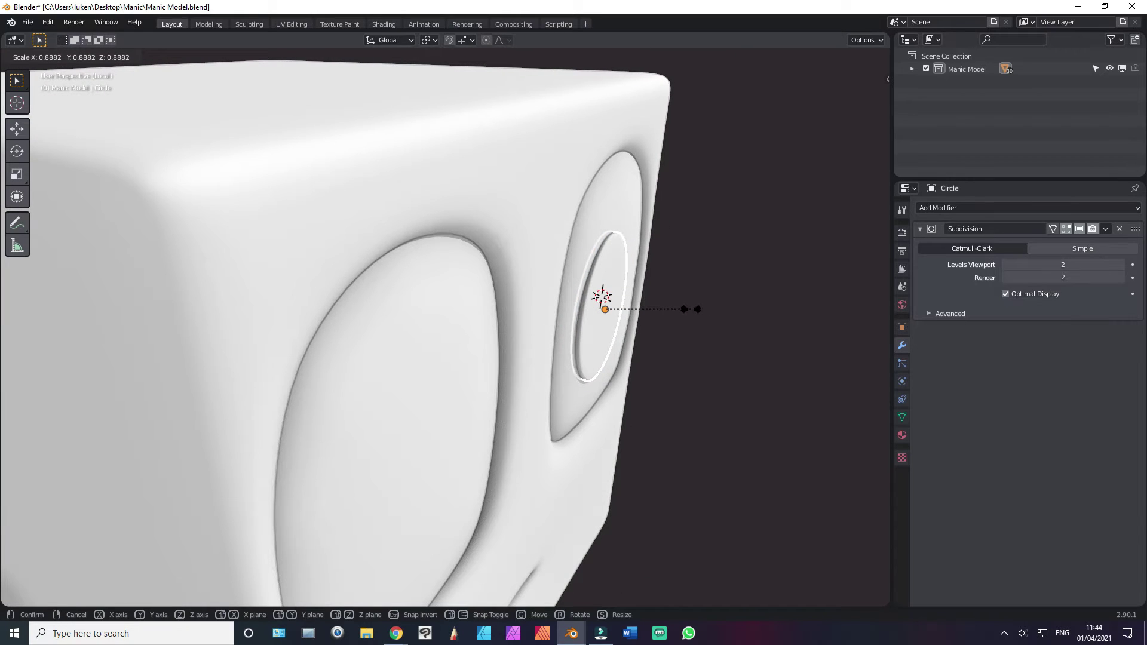
key(x)
key(z)
key(z)
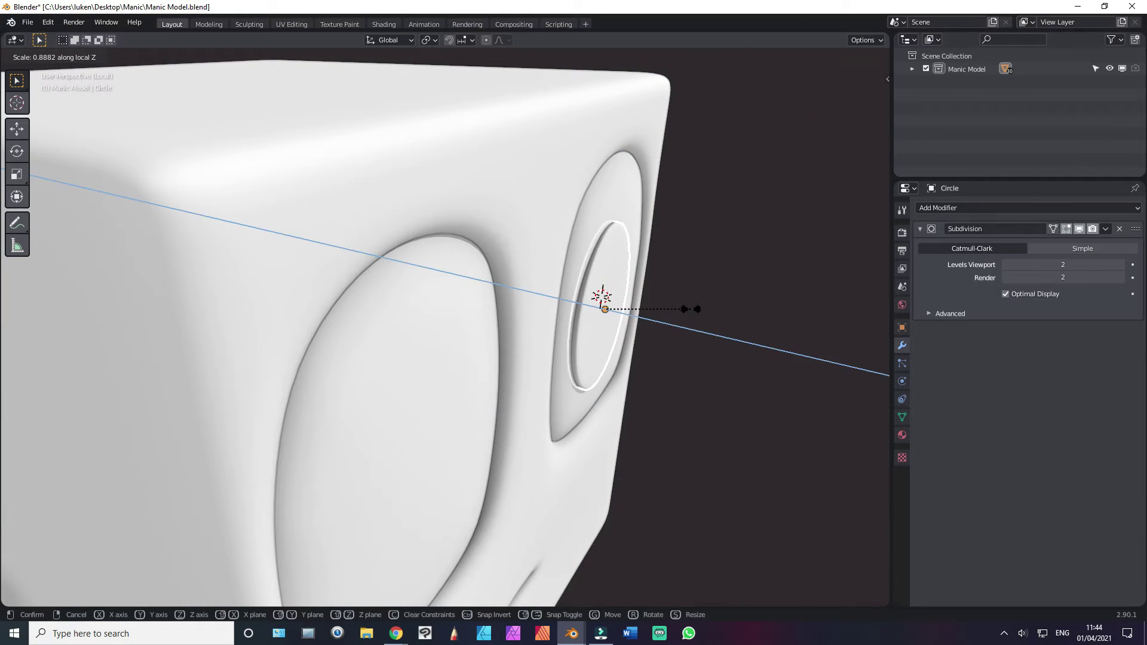
click(644, 304)
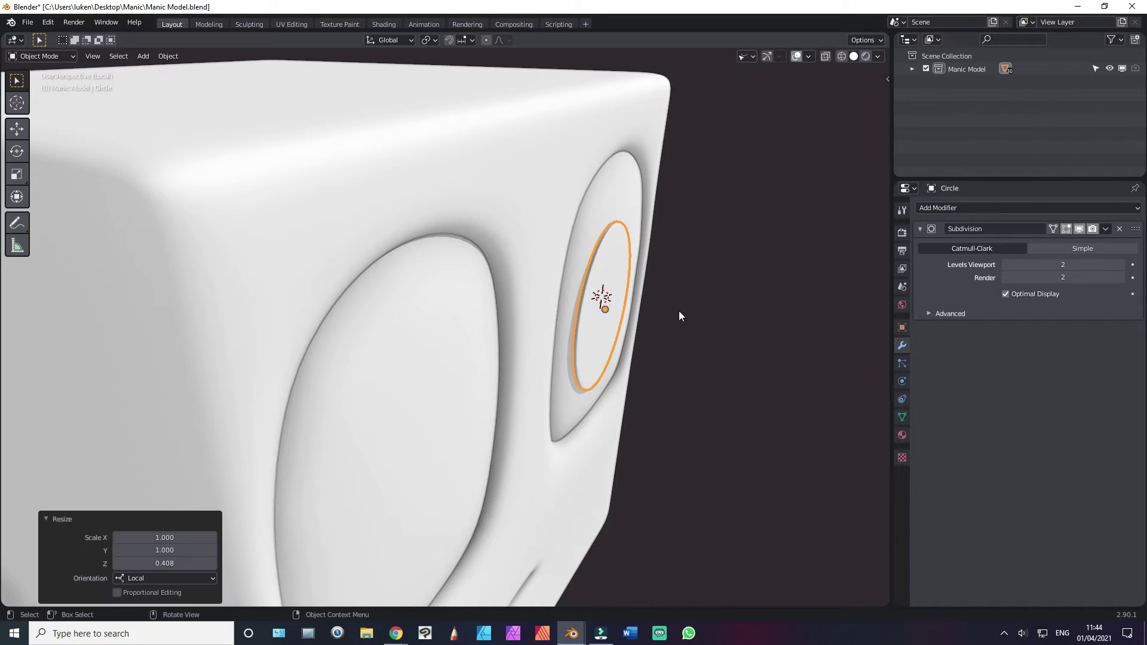
Step: Nudge the pupil disc along Y so it sits snugly on the eye surface
key(g)
key(y)
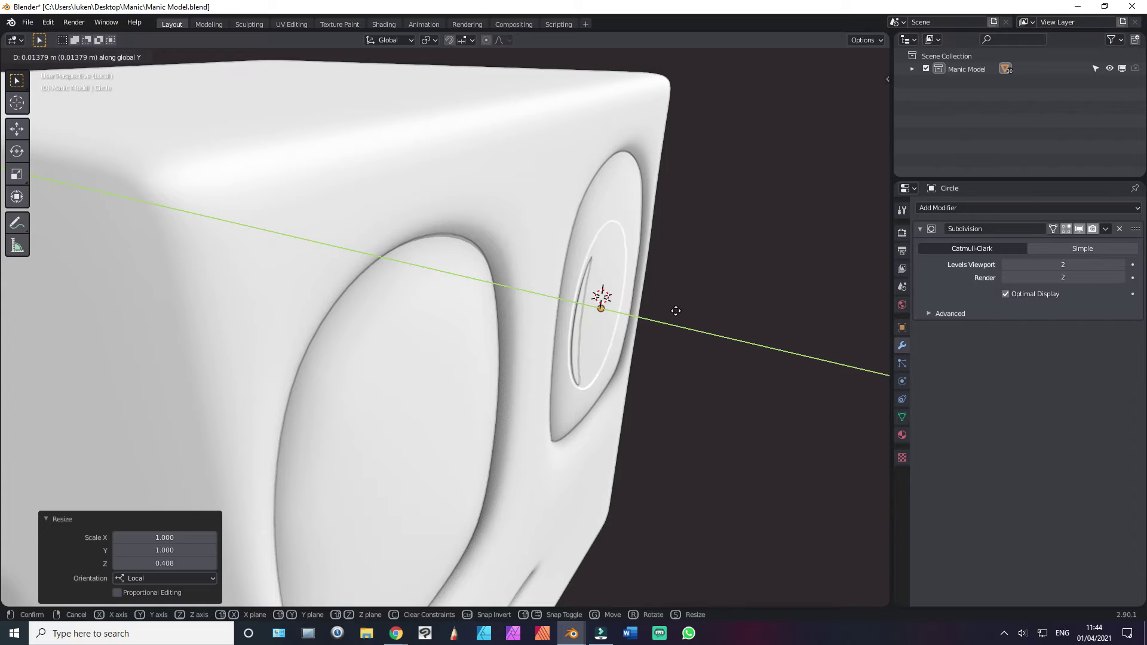
click(676, 311)
key(g)
key(x)
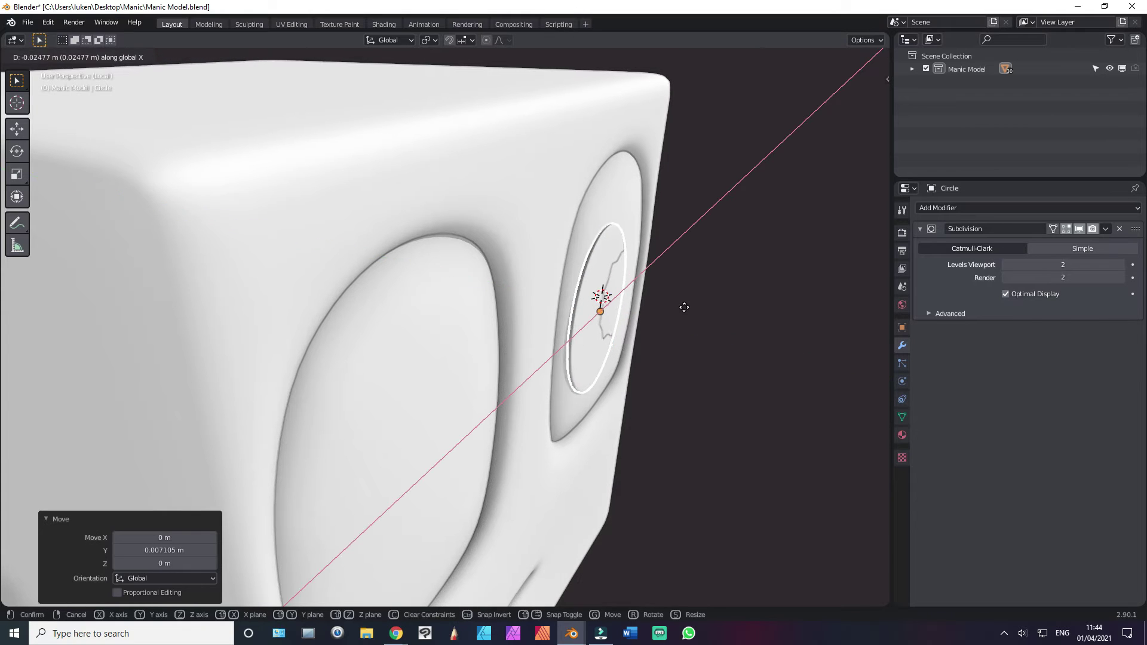
right_click(677, 310)
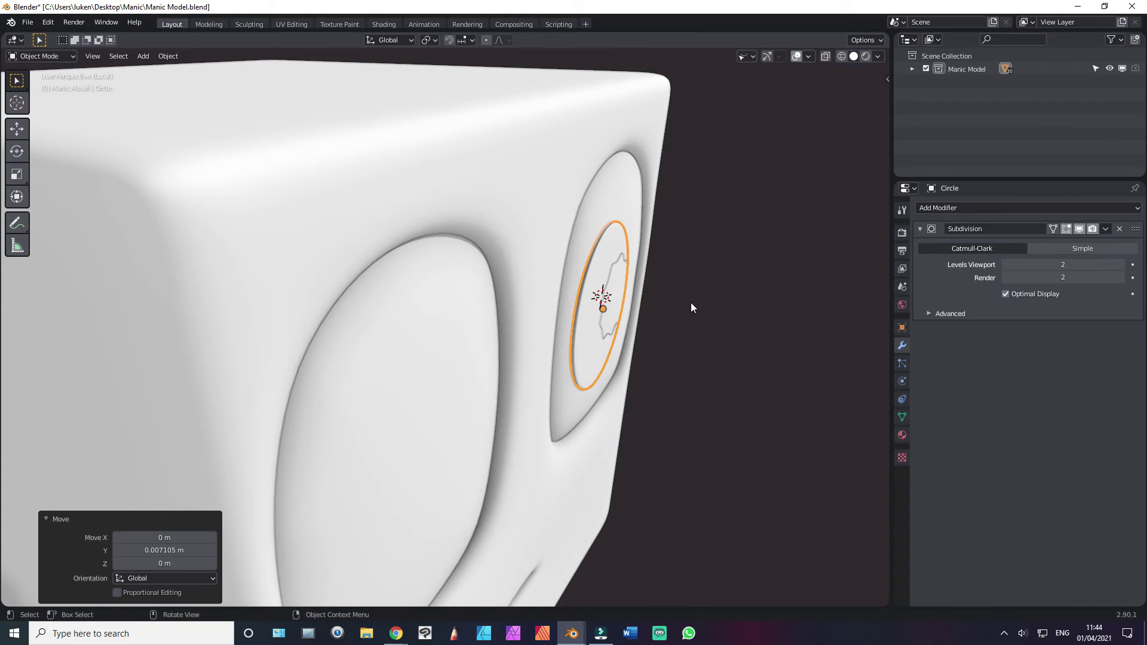
key(g)
key(y)
click(694, 301)
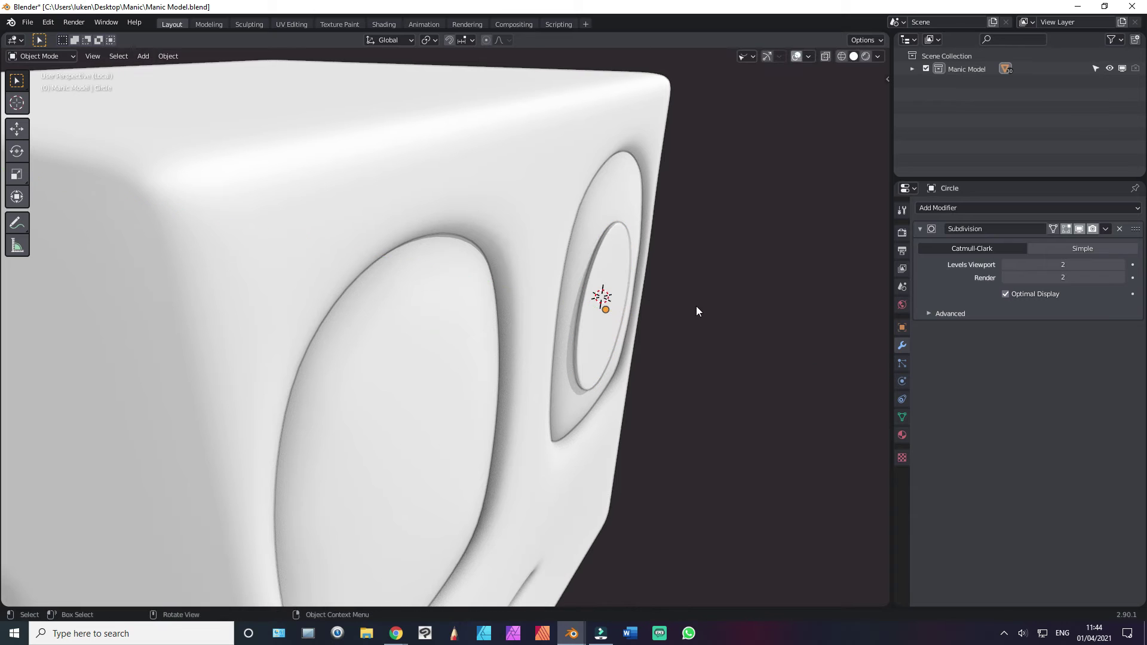
middle_drag(643, 284, 497, 314)
click(497, 314)
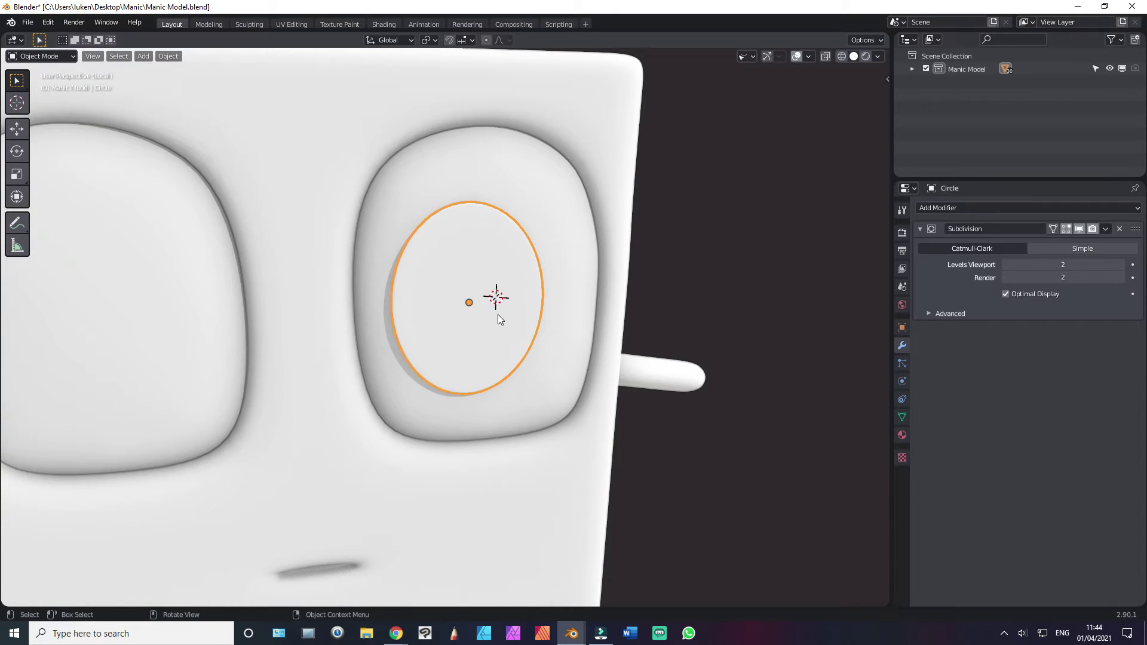
Step: Duplicate the pupil disc and shrink the copy into a small highlight
key(KP_1)
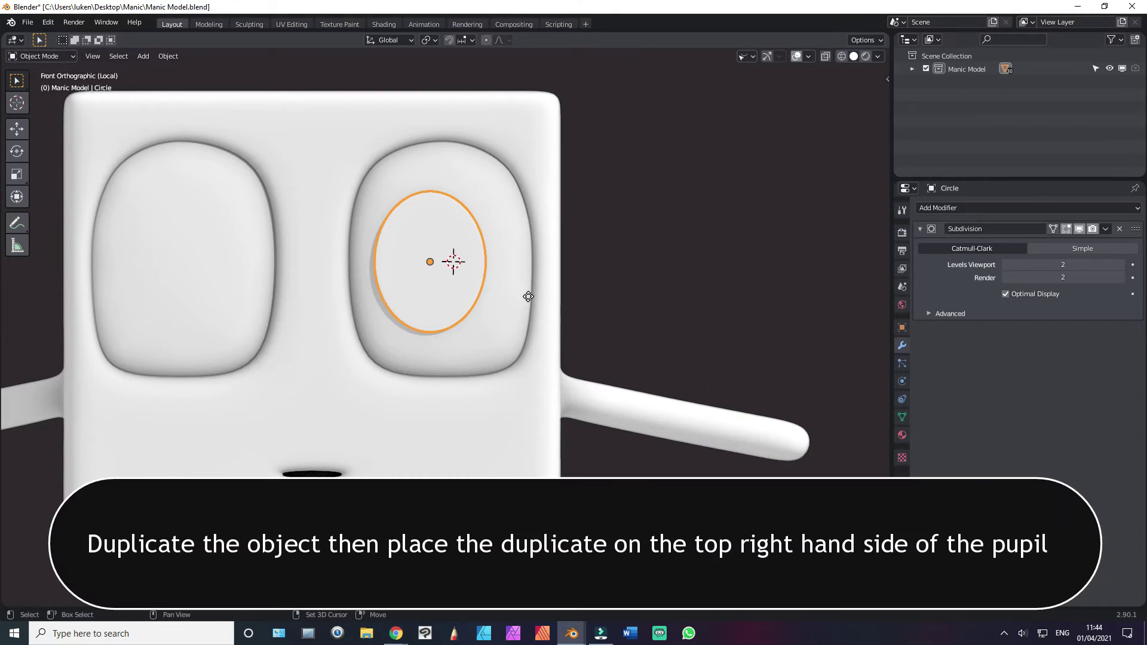
key(shift+d)
key(z)
click(528, 297)
key(s)
click(561, 228)
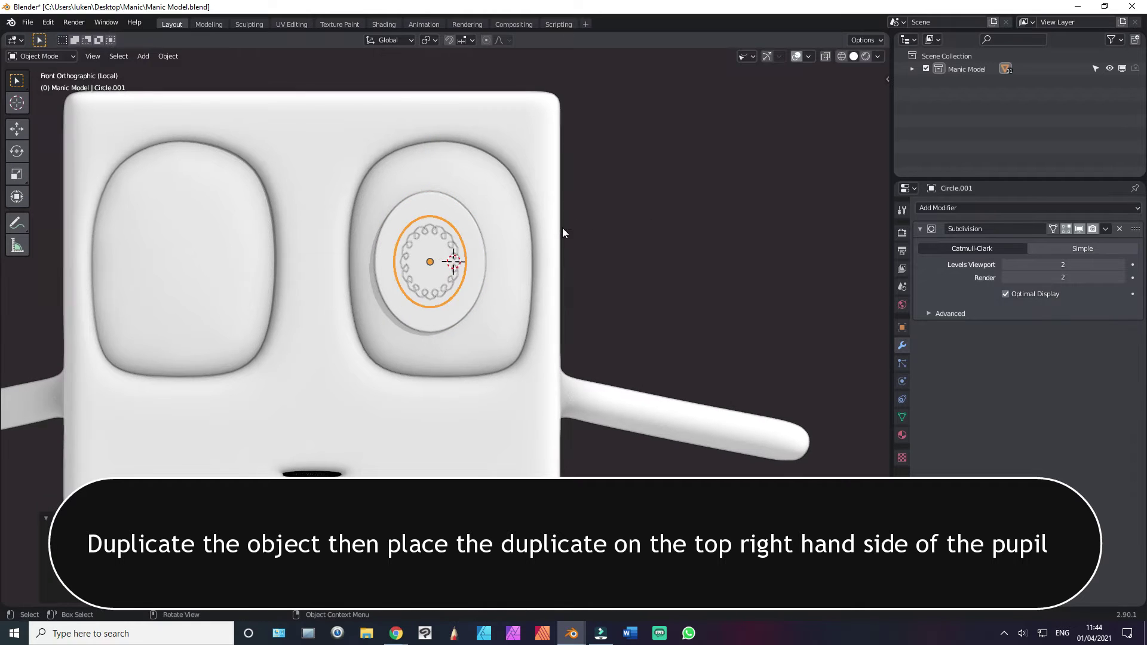
Step: Move the highlight to the pupil's upper right and shrink it further
key(g)
key(x)
click(591, 232)
key(g)
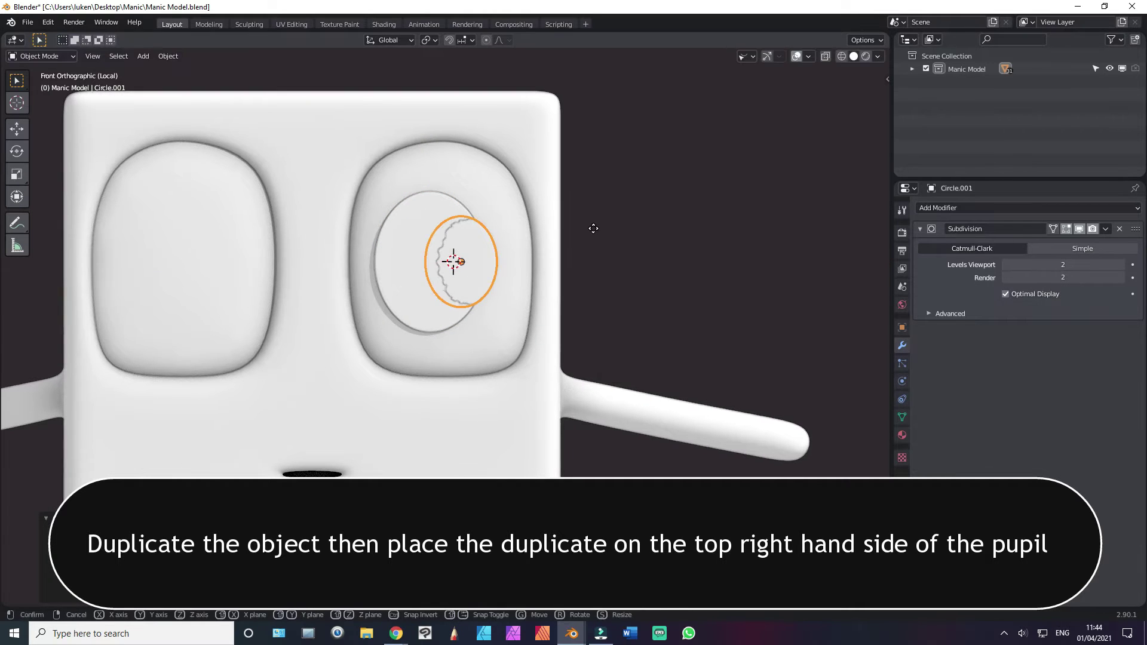
key(z)
click(603, 196)
key(s)
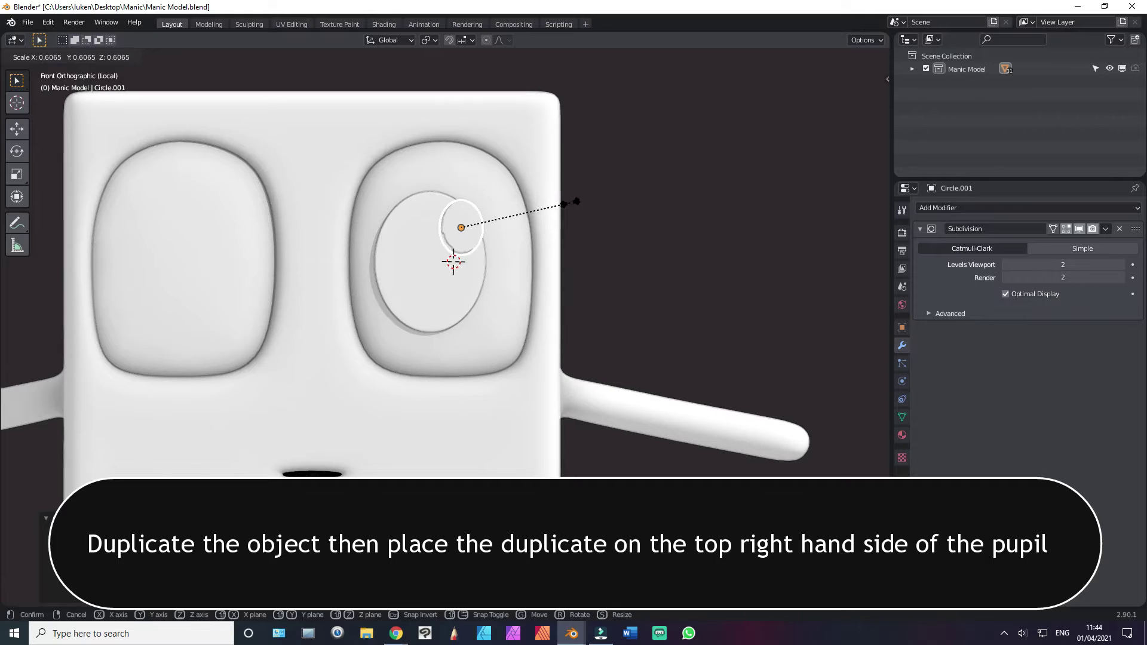
click(585, 200)
key(s)
click(596, 200)
Step: Set the highlight's depth along Y, sinking it slightly into the pupil surface
key(g)
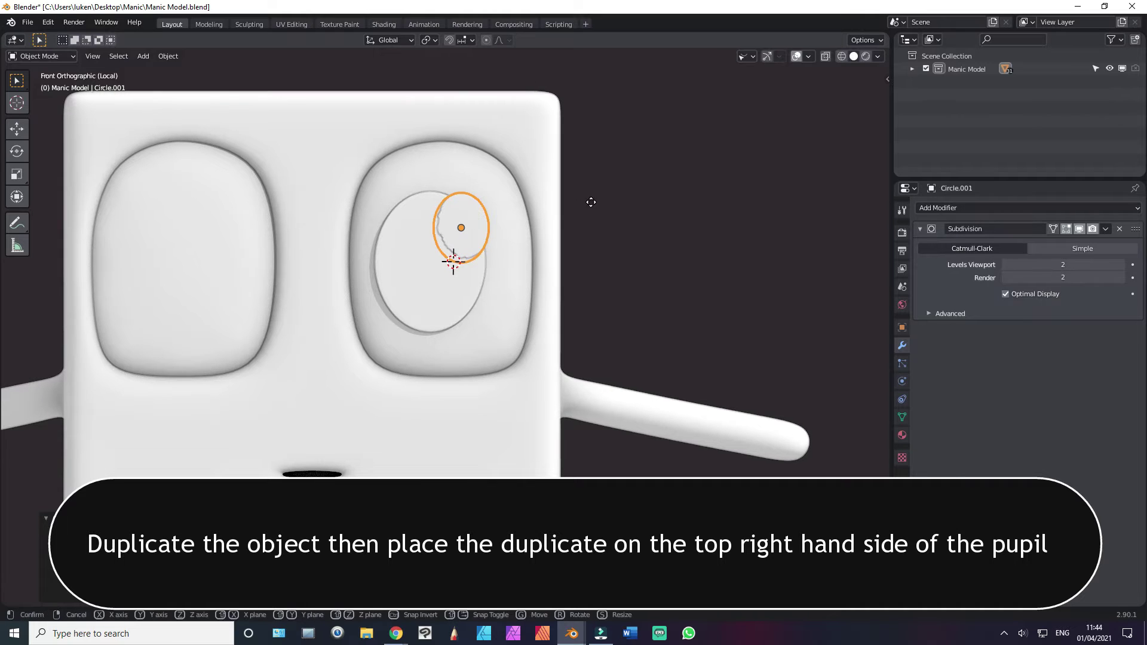
key(y)
click(600, 190)
middle_drag(571, 217, 309, 289)
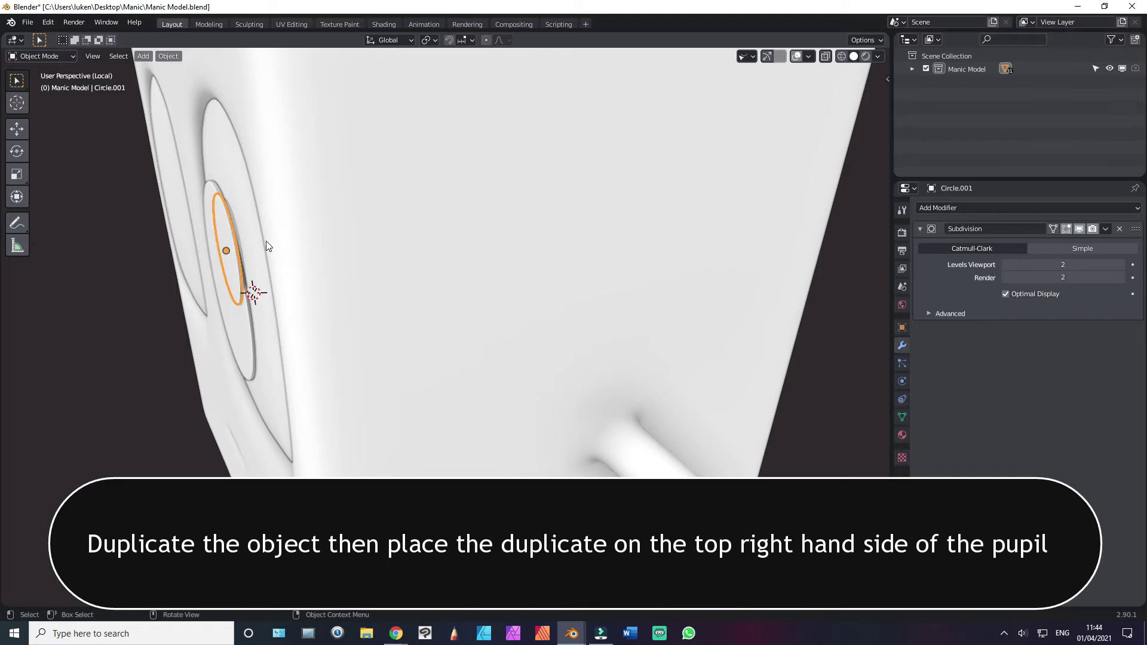
key(g)
key(y)
click(269, 245)
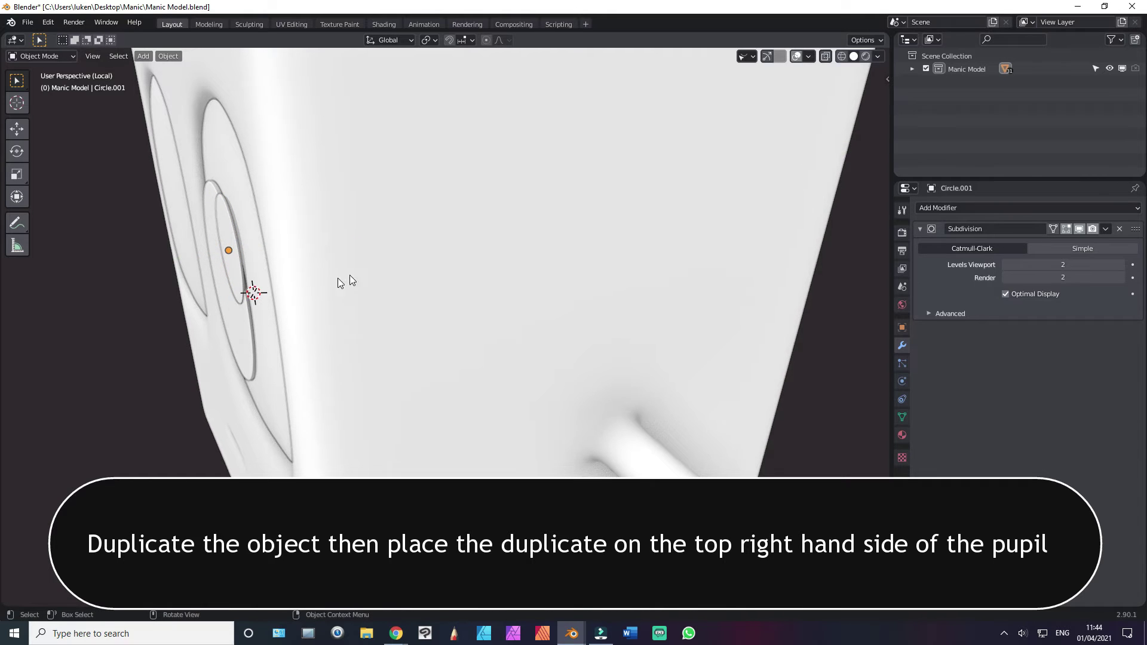
middle_drag(338, 278, 443, 253)
scroll(474, 253, down, 3)
scroll(529, 229, down, 2)
scroll(482, 280, up, 3)
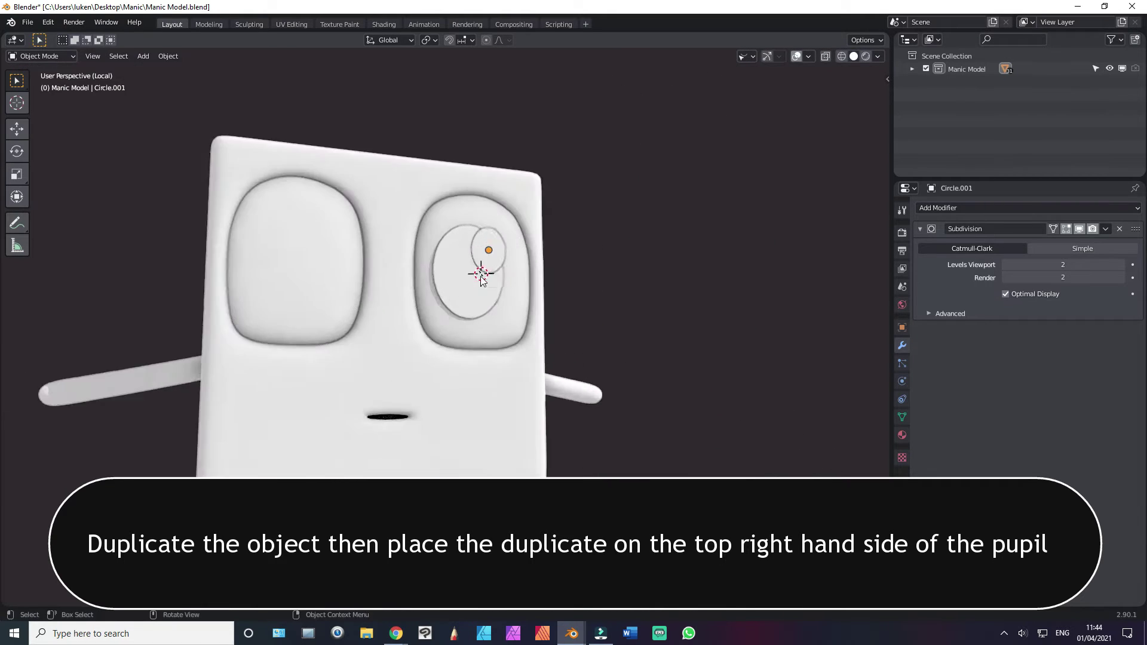
Step: Flatten the pupil and highlight together along Z to 0.958
click(457, 299)
key(KP_1)
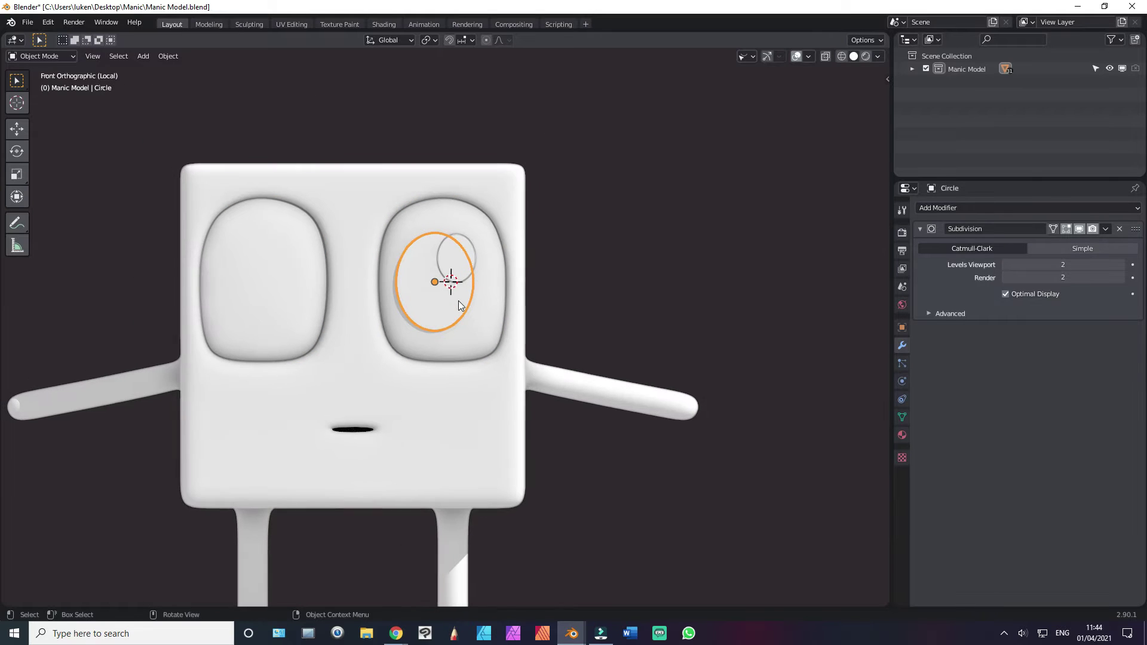
scroll(459, 305, up, 3)
shift+click(472, 221)
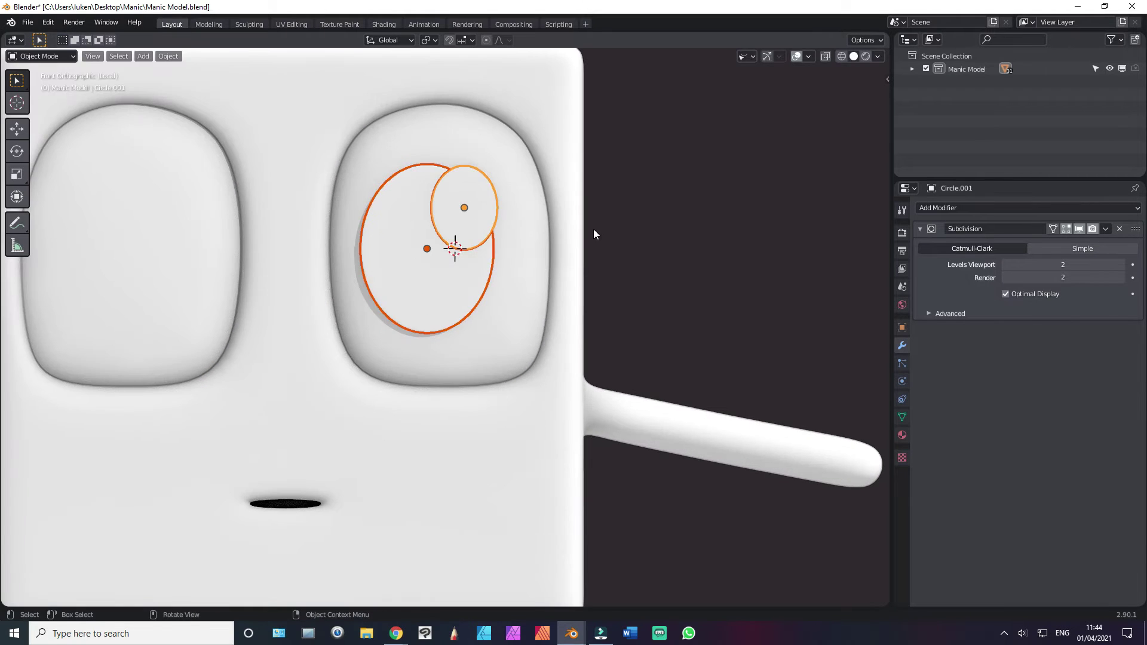
key(s)
key(z)
key(Escape)
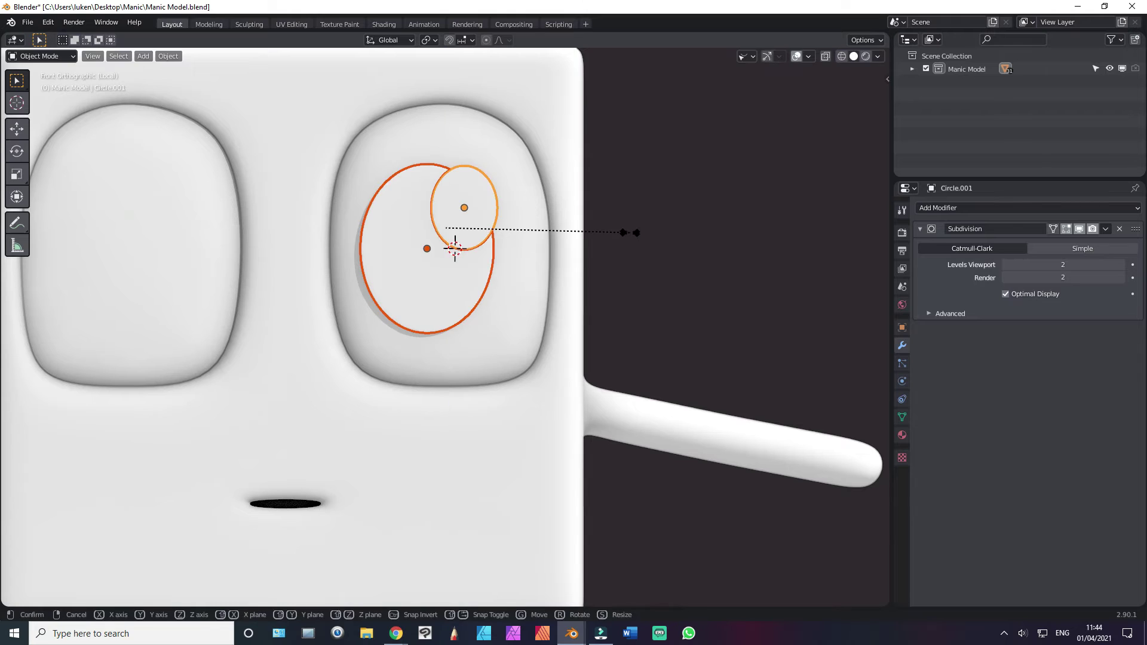
key(s)
key(z)
click(622, 233)
Step: Save the model and exit Local View to see the whole character
scroll(496, 274, down, 3)
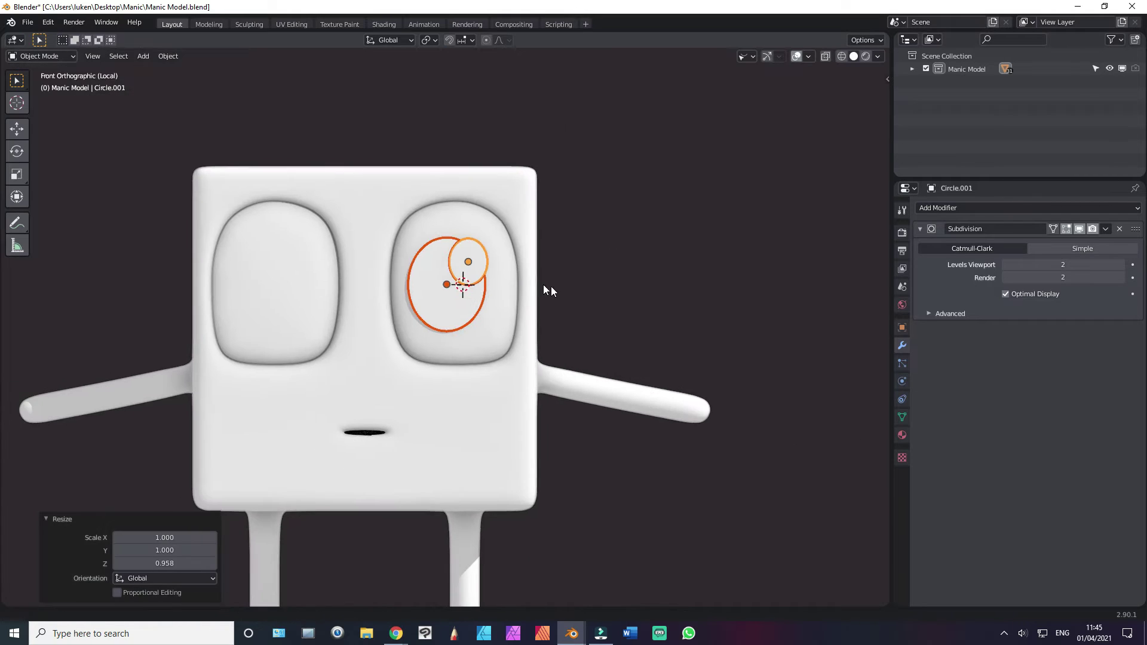
scroll(524, 295, up, 1)
key(ctrl+s)
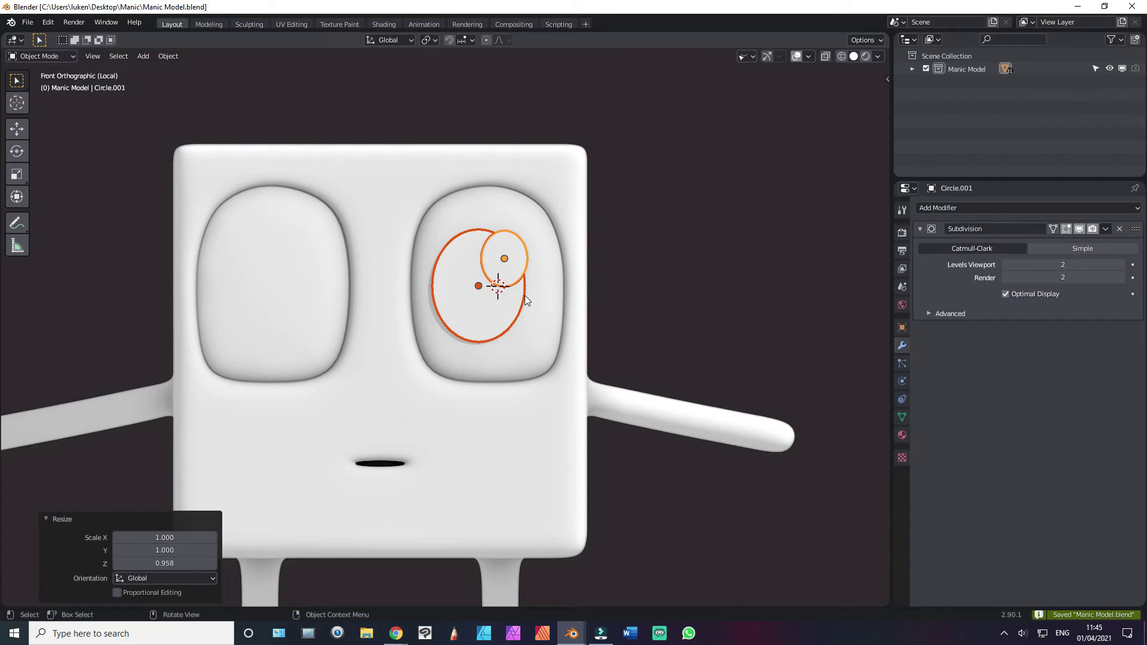
key(Delete)
mouse_move(524, 295)
middle_down()
mouse_move(307, 235)
mouse_move(422, 271)
mouse_move(461, 254)
middle_up()
Step: Switch the viewport to wireframe and delete the Left Upper Eyelid
key(z)
click(355, 270)
scroll(461, 258, up, 3)
click(432, 159)
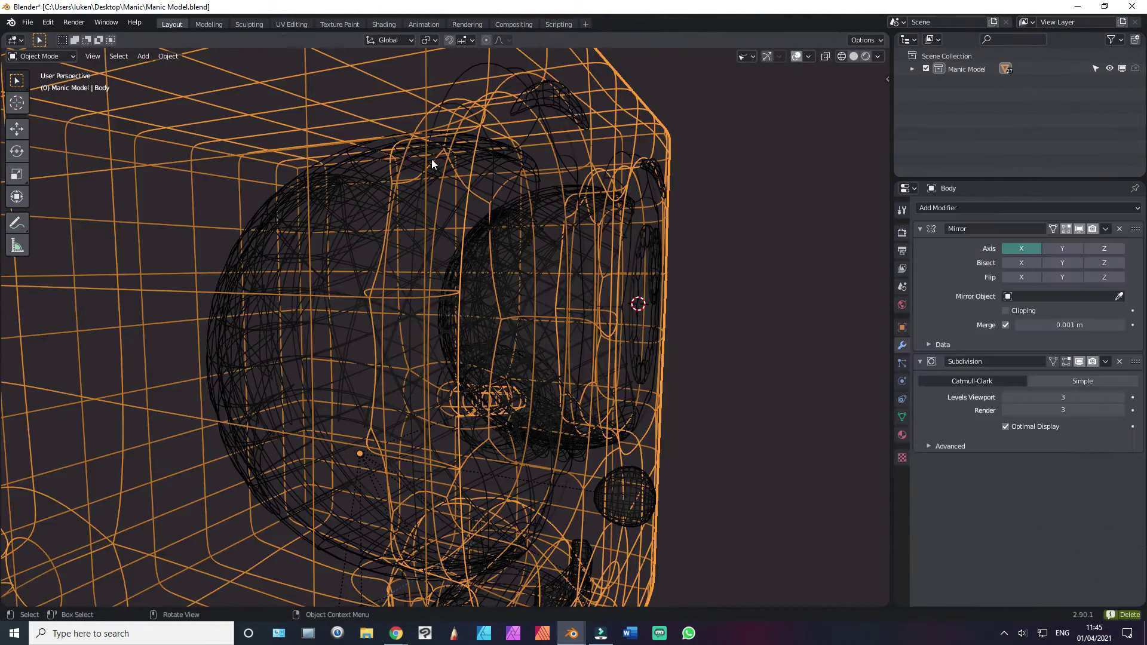
click(433, 163)
key(Delete)
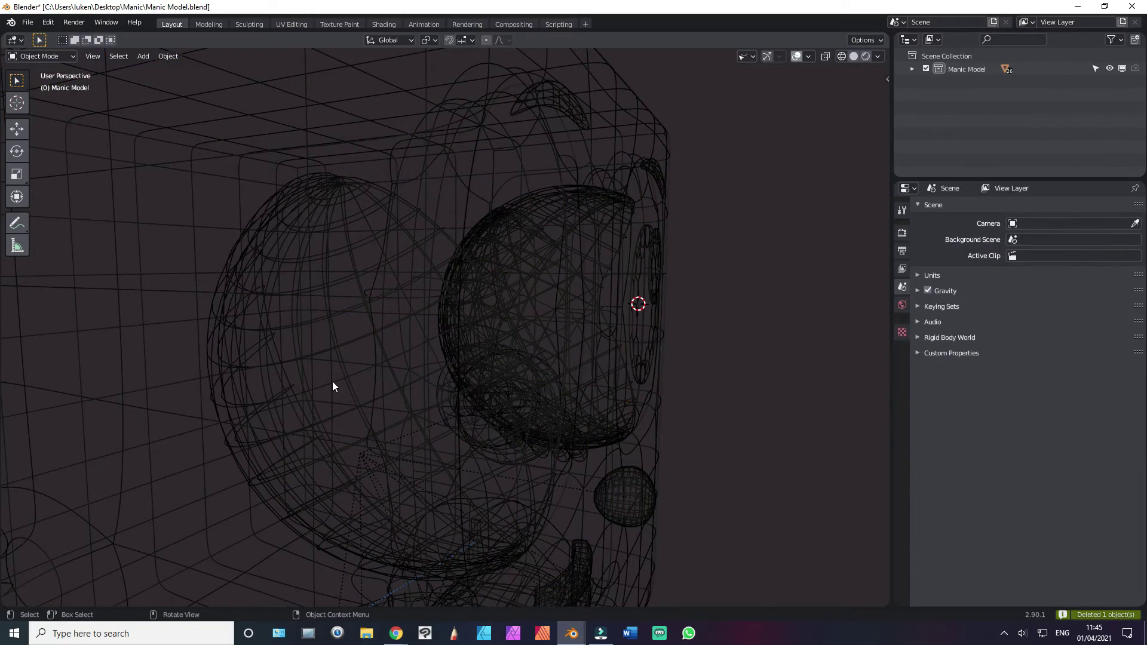
Step: Delete the Left Lower Eyelid, Right Upper Eyelid and the eye-shaped object inside the head
click(332, 385)
key(Delete)
mouse_move(332, 385)
middle_down()
mouse_move(457, 339)
mouse_move(321, 334)
mouse_move(425, 212)
middle_up()
click(427, 213)
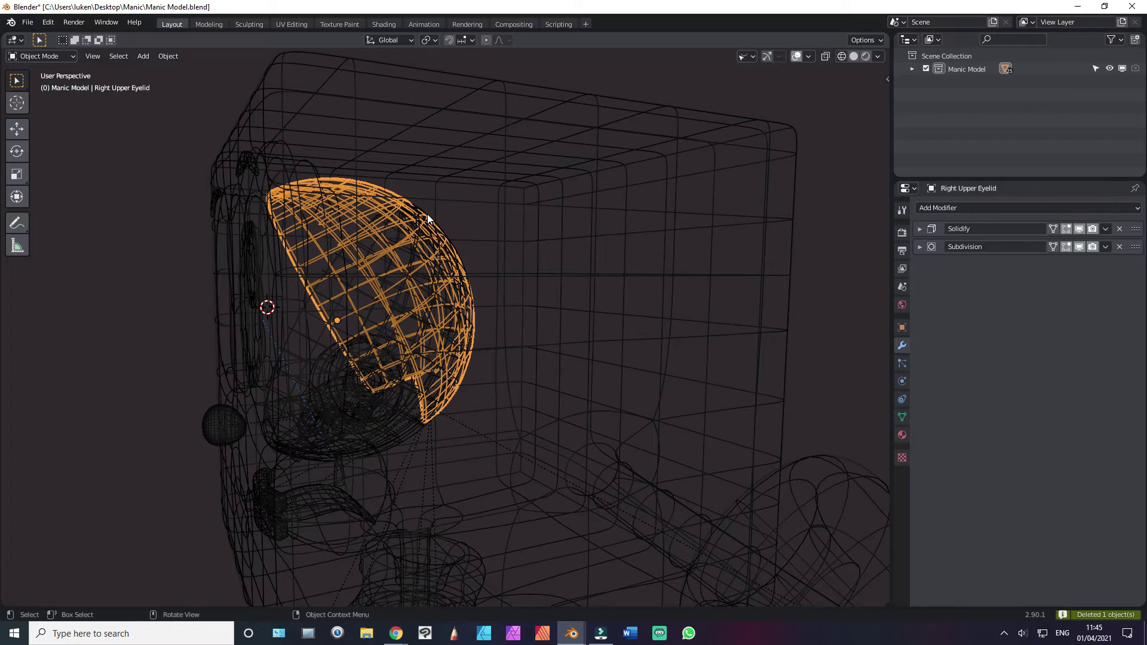
key(x)
click(427, 215)
click(424, 242)
key(Delete)
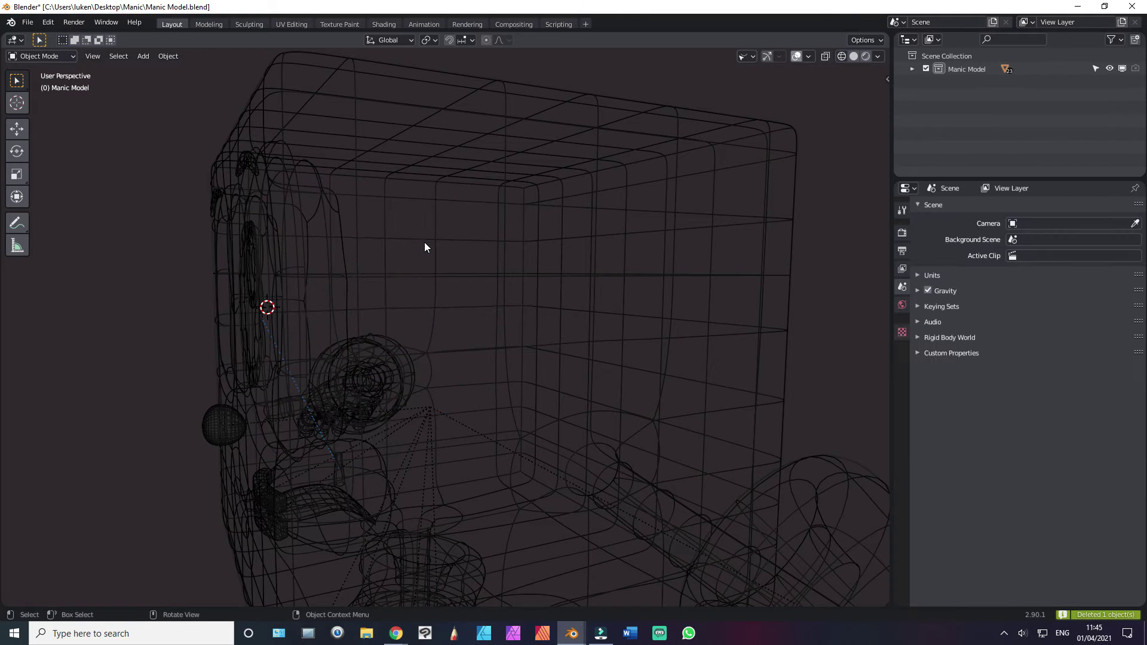
key(KP_1)
Step: Return to solid shading and raise the Right Eyebrow vertically
key(z)
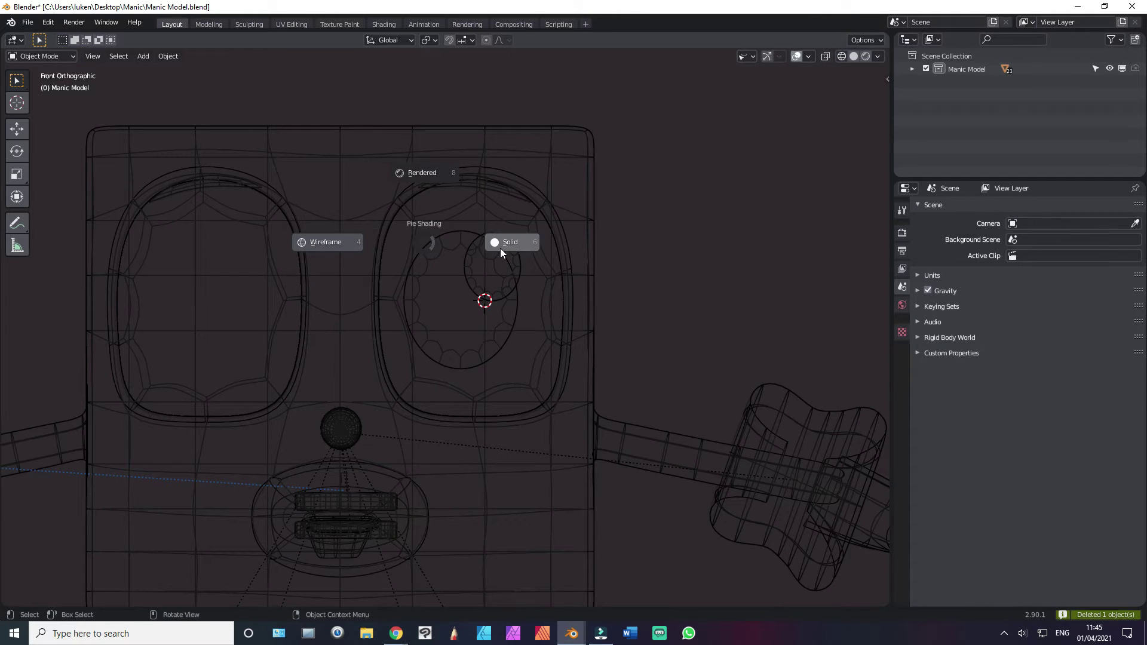
click(500, 248)
scroll(494, 263, up, 1)
click(485, 160)
key(g)
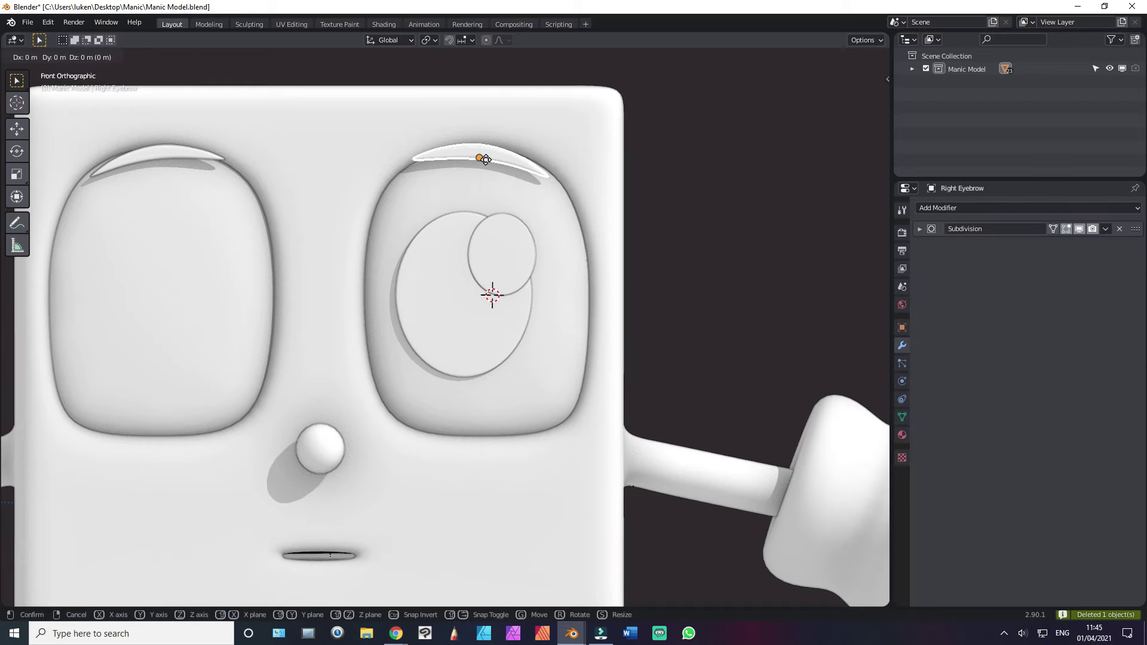
key(z)
click(502, 134)
Step: Delete the left eyebrow and push the Right Eyebrow along Y onto the face
mouse_move(502, 134)
middle_down()
mouse_move(468, 204)
mouse_move(360, 214)
middle_up()
click(171, 210)
key(Delete)
click(416, 185)
key(g)
key(y)
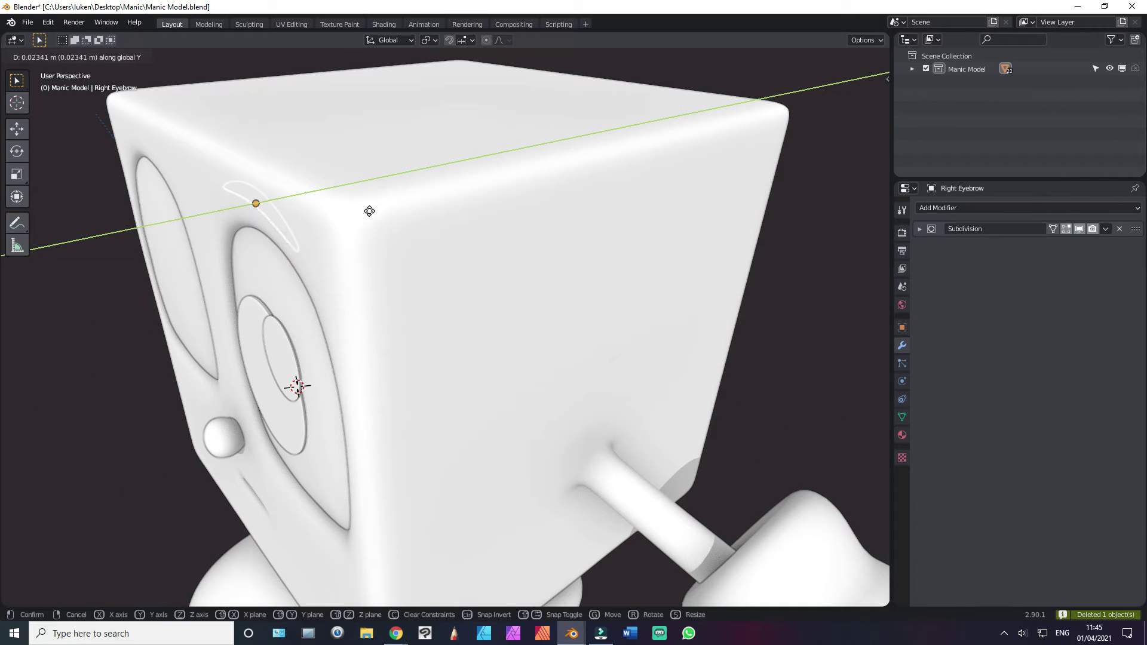
click(366, 216)
Step: In front view, shift the Right Eyebrow sideways above the right eye
mouse_move(417, 181)
middle_down()
mouse_move(453, 174)
mouse_move(471, 189)
middle_up()
key(KP_1)
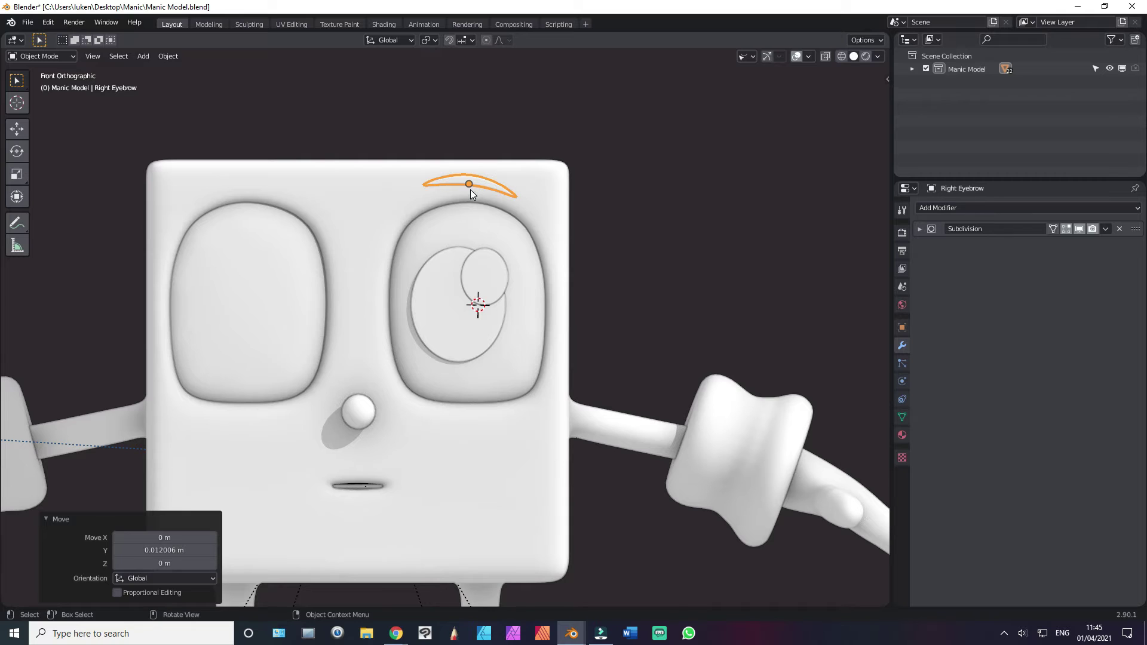
key(g)
key(x)
click(492, 201)
key(g)
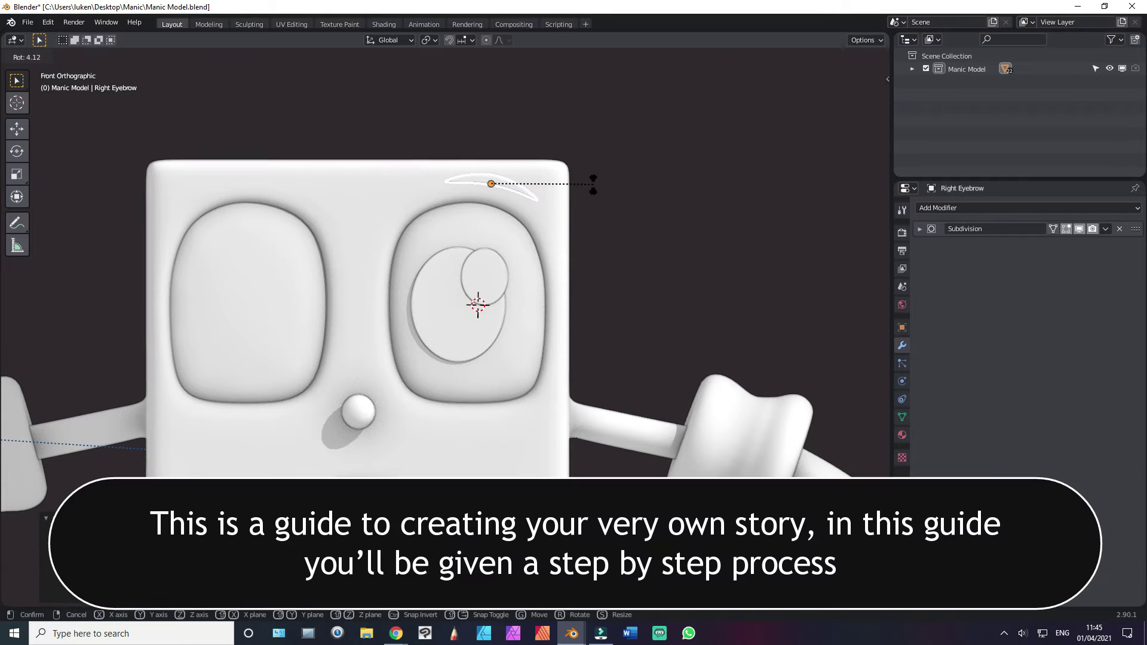
right_click(582, 191)
scroll(538, 213, down, 1)
scroll(539, 213, down, 1)
scroll(536, 199, up, 1)
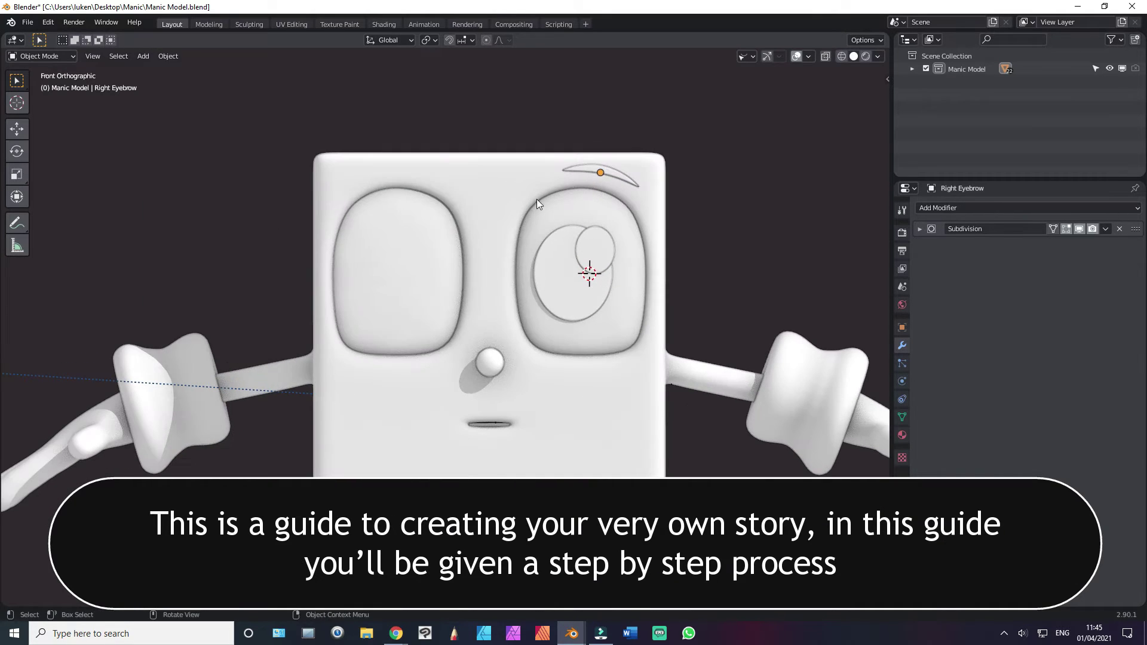
Step: Select the head body and enter Edit Mode on its mesh
click(503, 177)
key(ctrl+Tab)
click(570, 181)
scroll(572, 329, up, 1)
shift+middle_drag(572, 330, 432, 327)
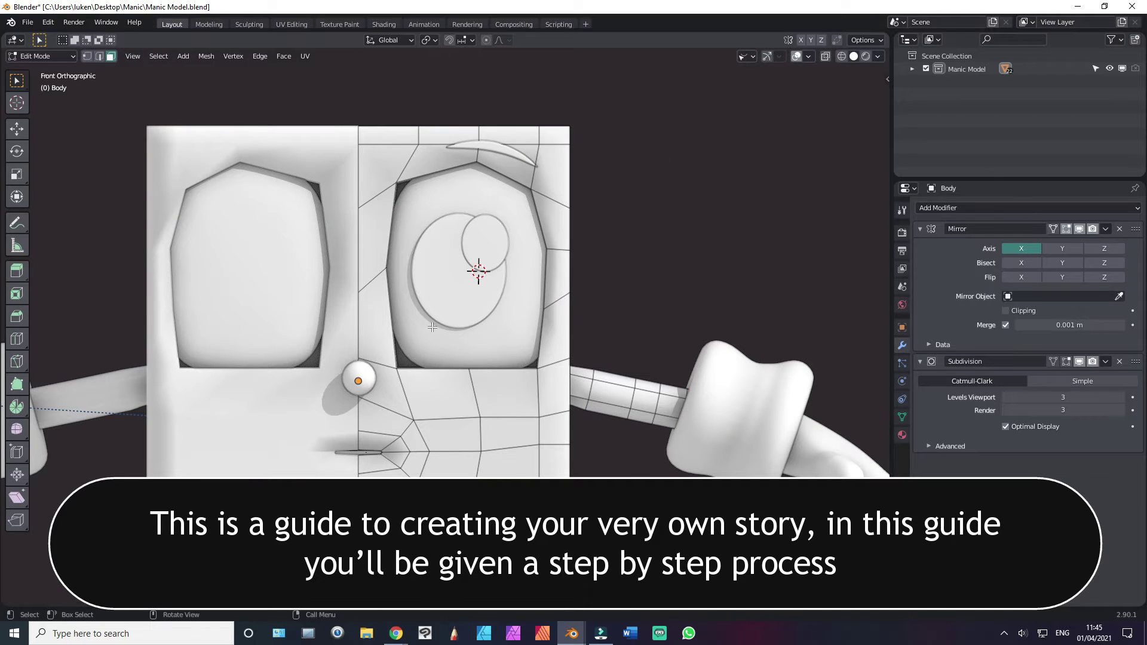
Step: Select the eye socket faces and move their bottom edge down along Z
key(a)
key(alt+a)
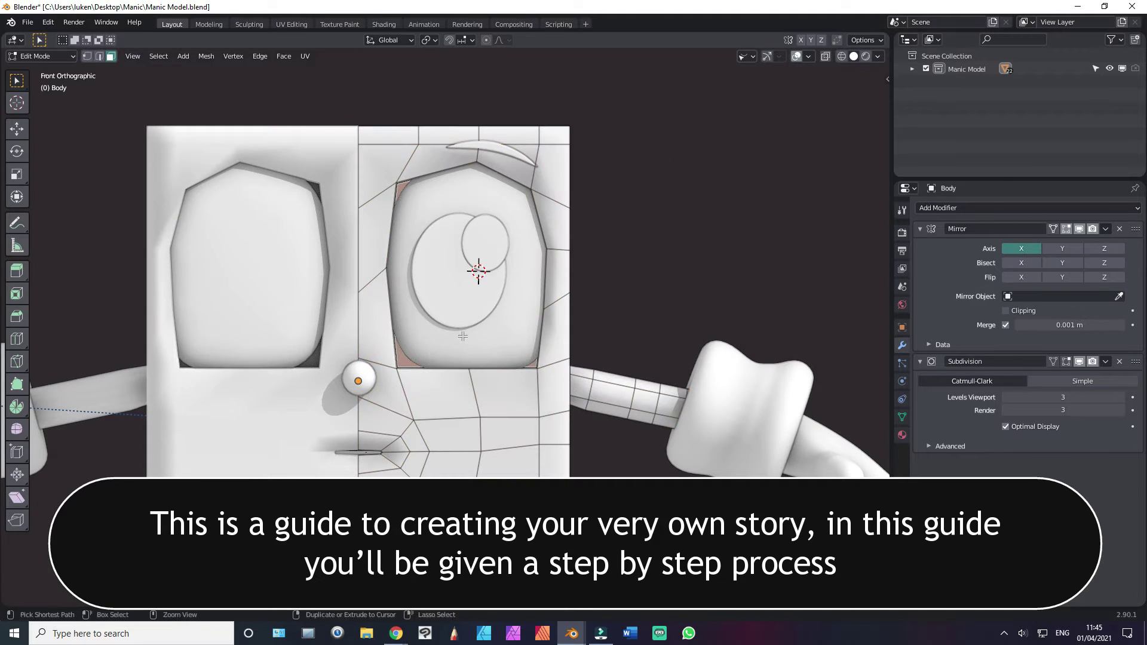
key(ctrl+KP_Add)
key(ctrl+KP_Subtract)
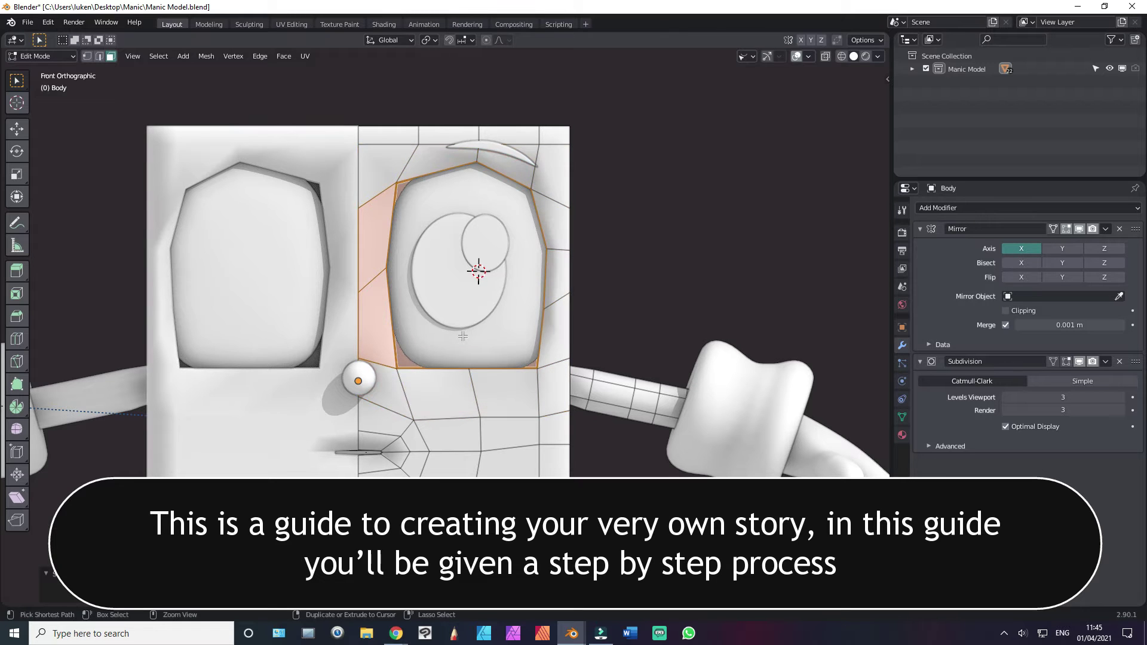
key(g)
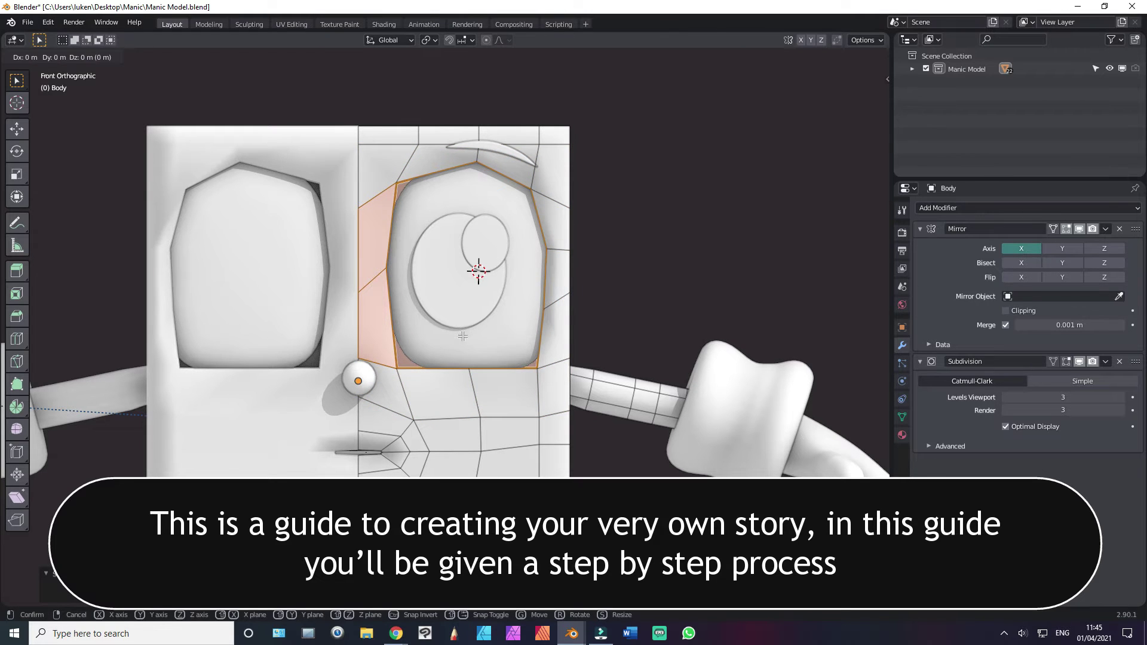
key(z)
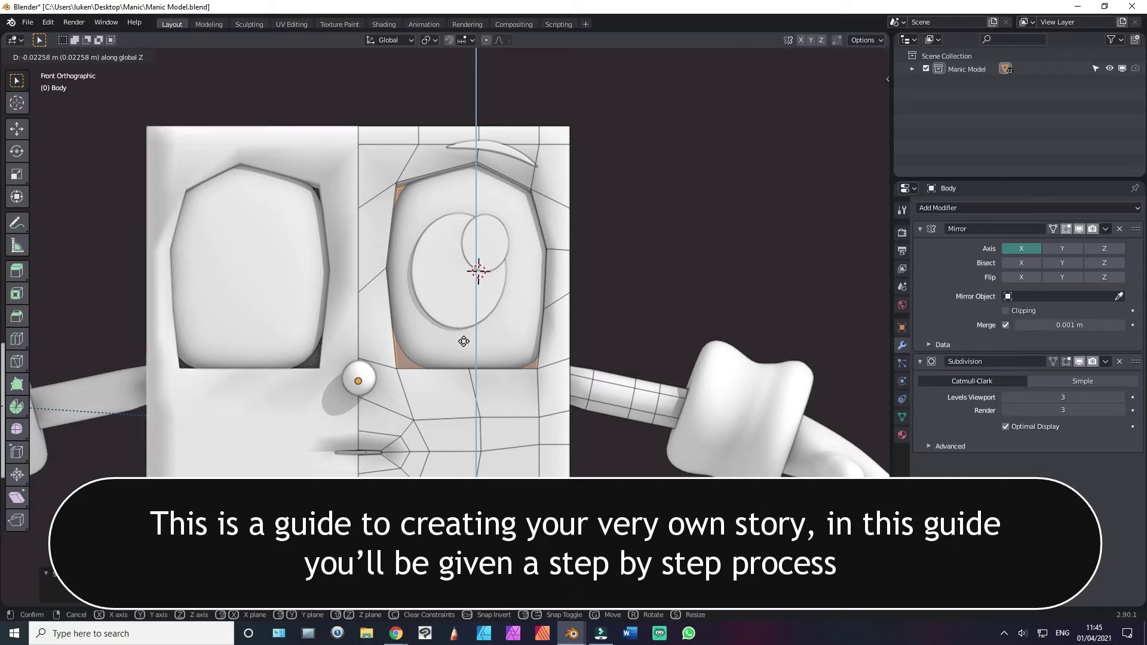
click(464, 341)
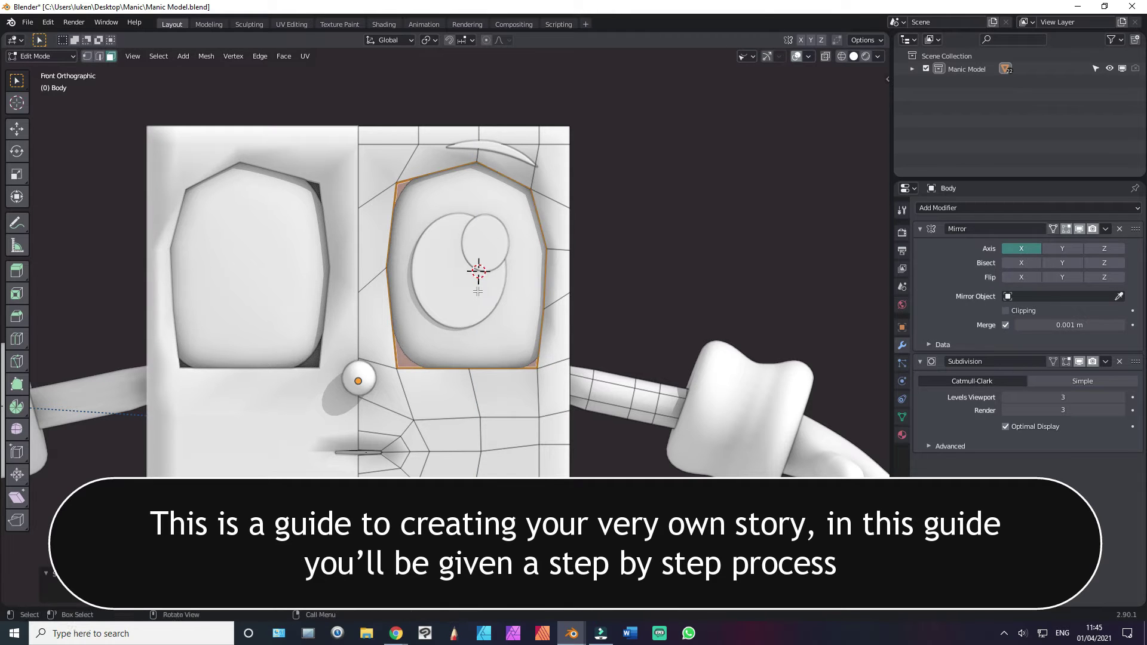
key(g)
key(z)
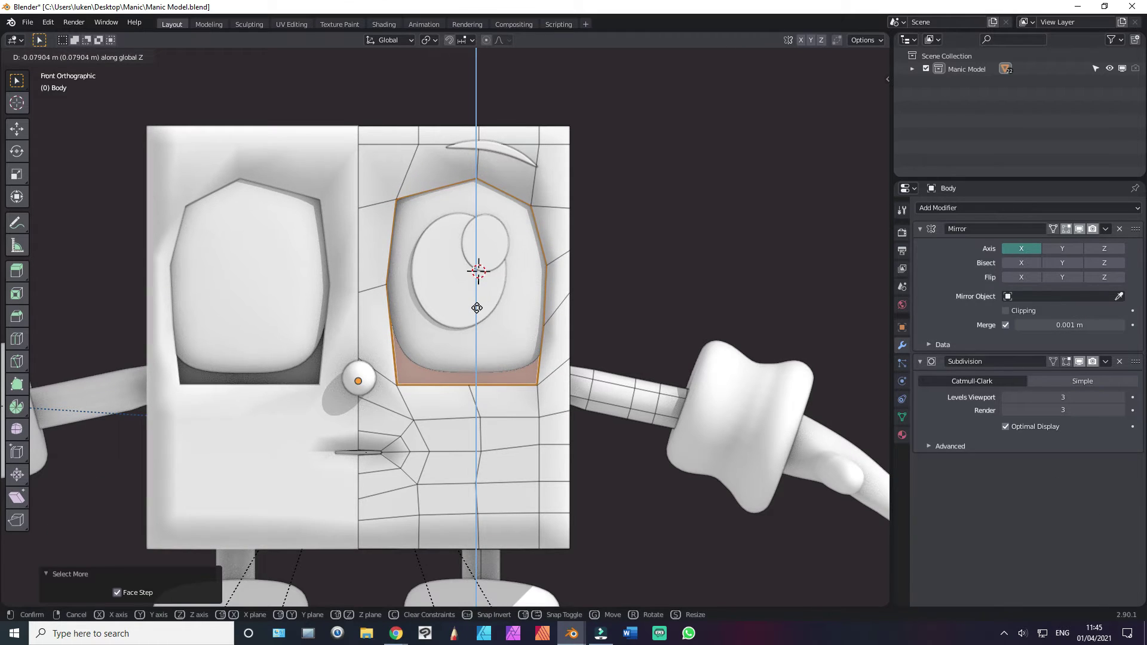
click(476, 308)
Step: Lower the eye rings and pupils together along Z, then save the file
click(456, 338)
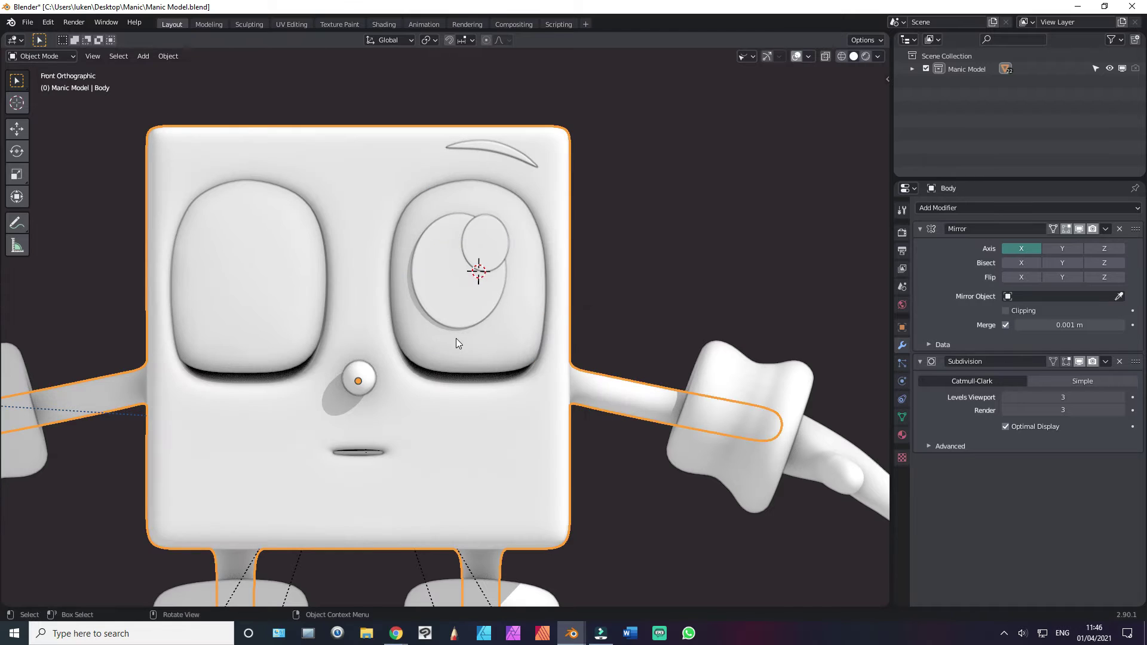
click(468, 296)
shift+click(485, 241)
key(g)
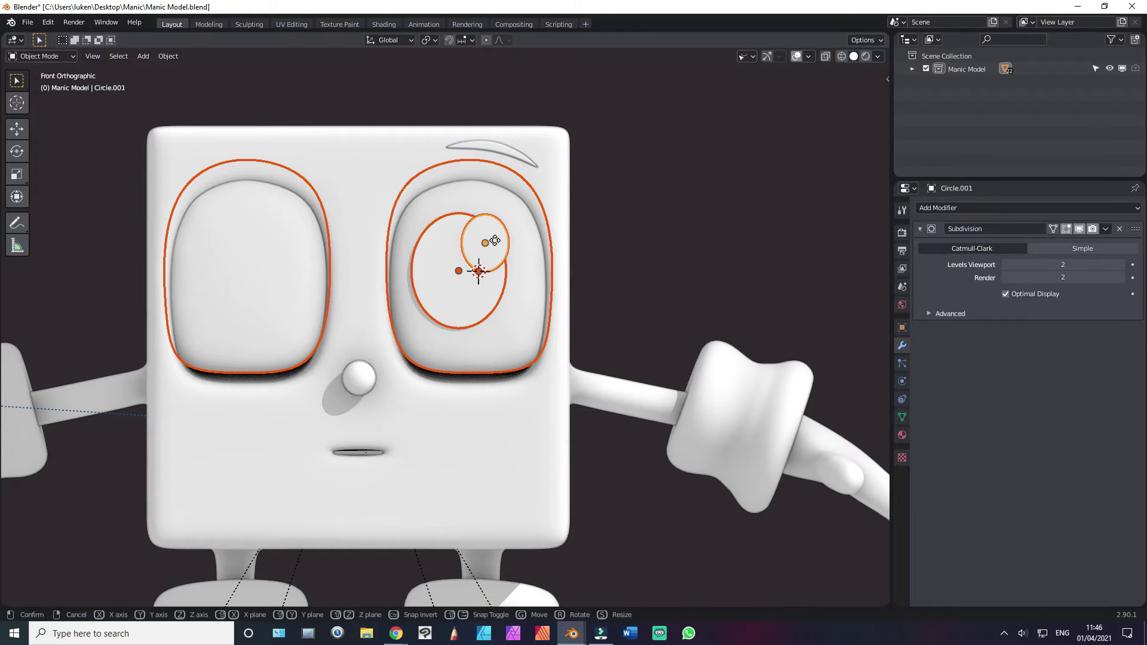
key(z)
click(491, 256)
click(481, 265)
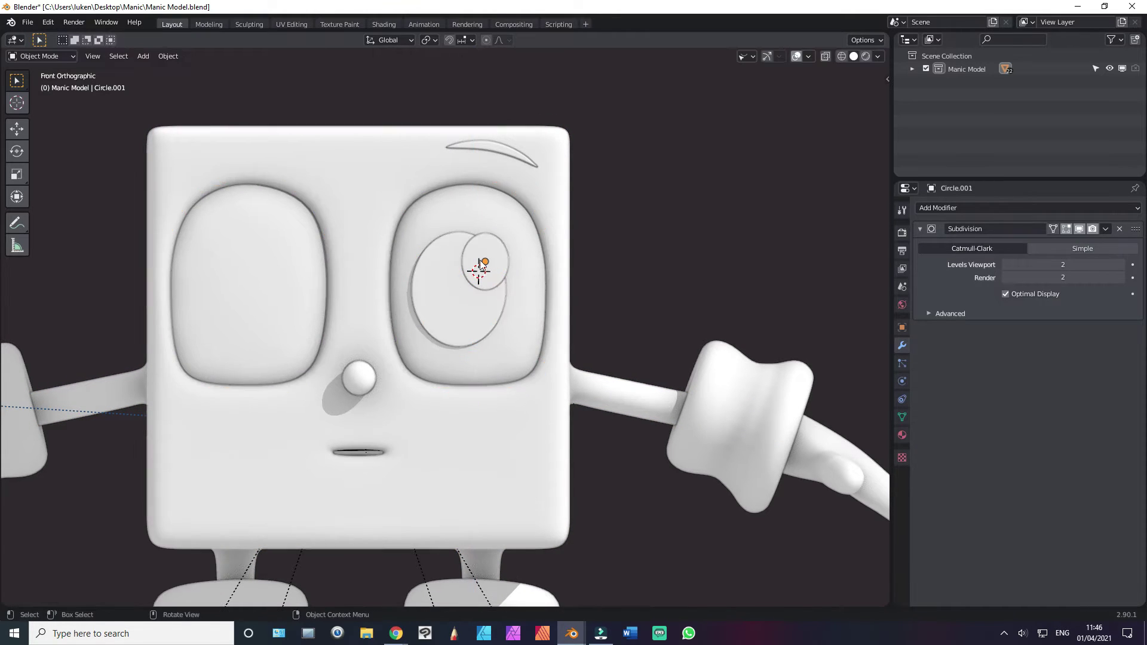
key(ctrl+s)
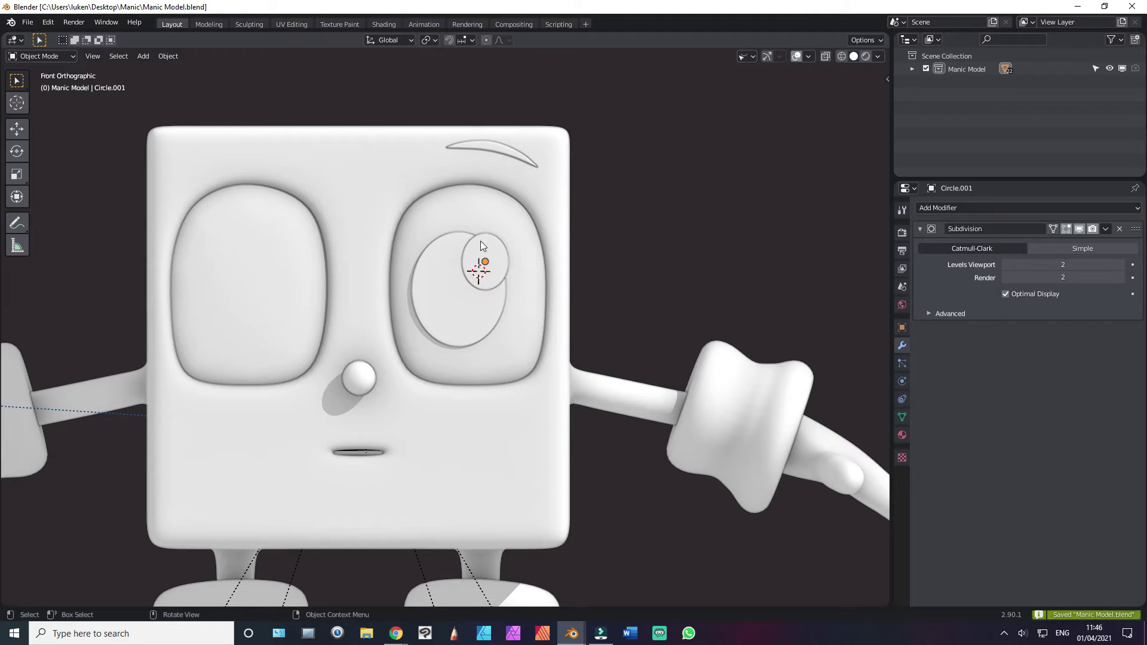
Step: Lower the Right Eyebrow along Z, set its origin to geometry, and save
click(517, 147)
key(g)
key(z)
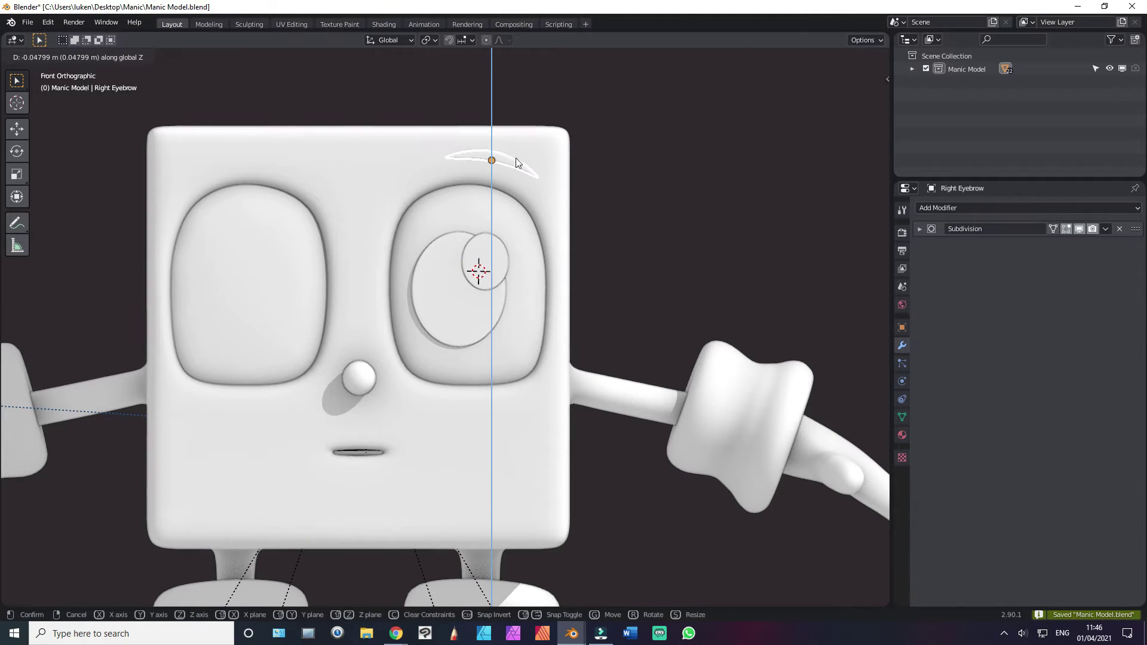
click(528, 181)
right_click(527, 181)
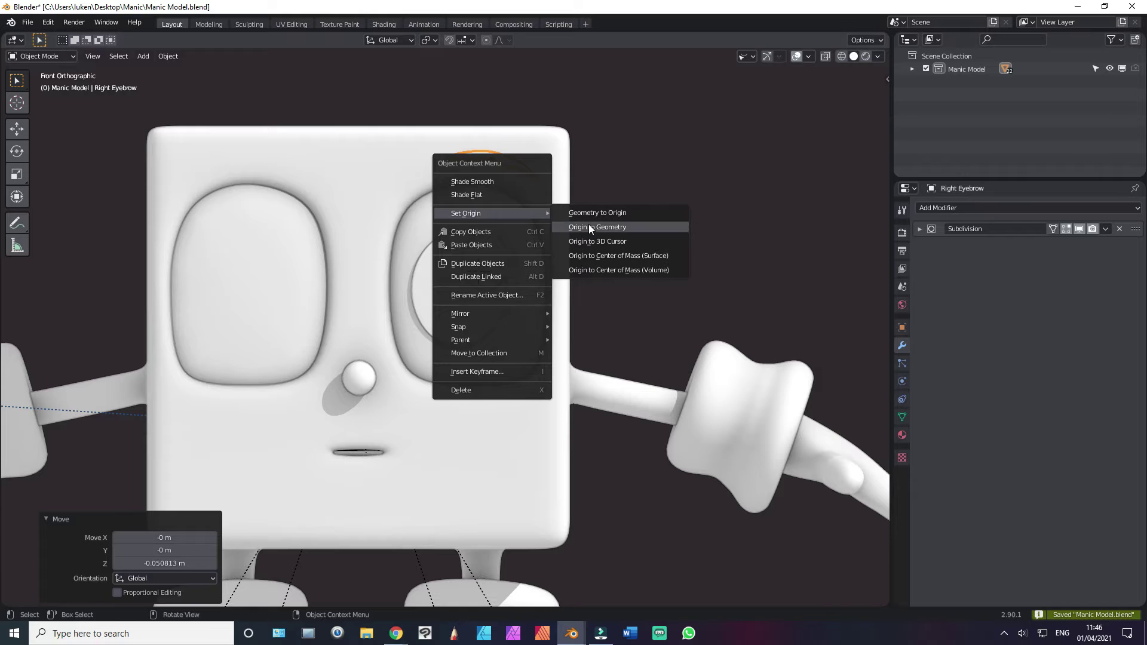
click(589, 224)
click(654, 221)
scroll(457, 250, down, 2)
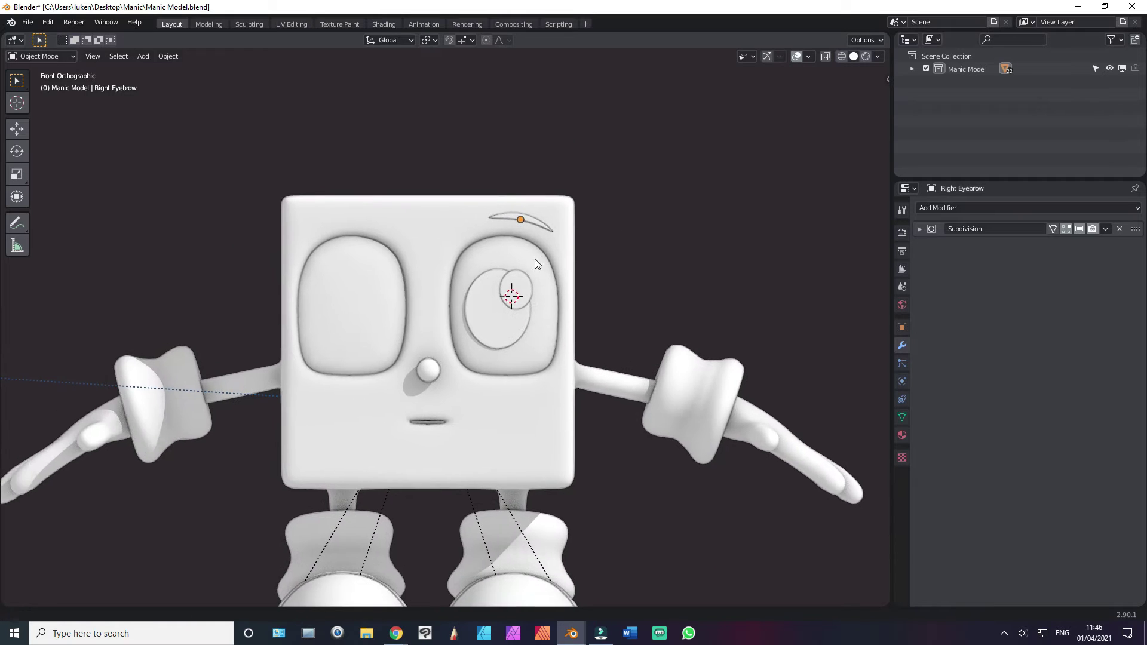
scroll(541, 285, up, 3)
scroll(487, 283, up, 1)
scroll(511, 303, up, 1)
key(ctrl+s)
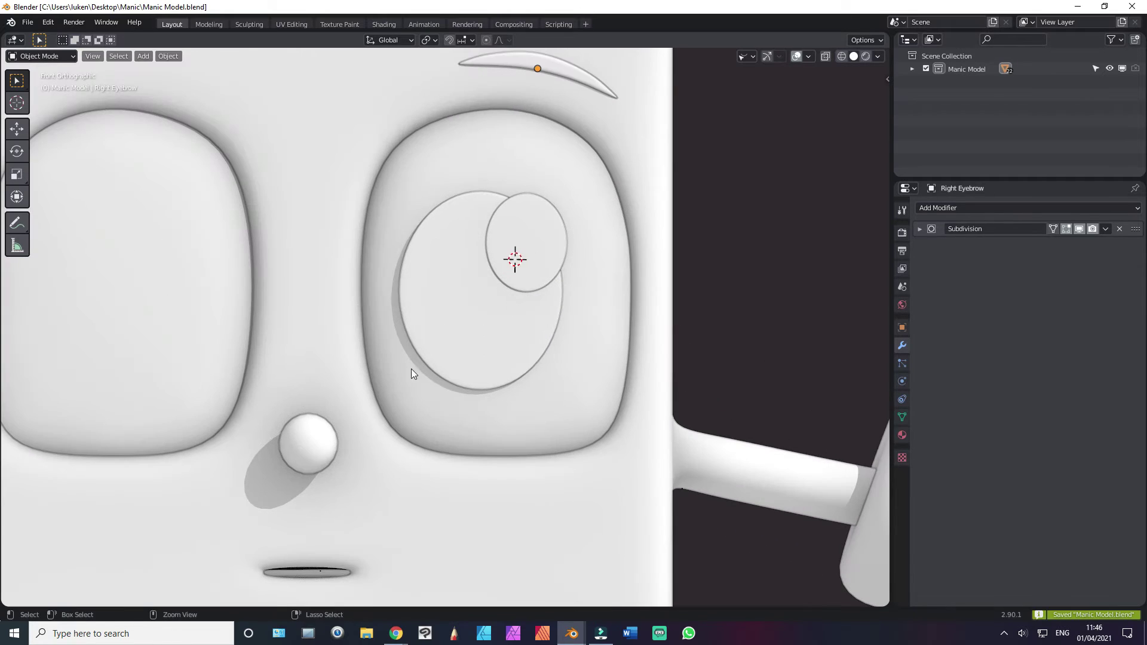
Step: Move the Nose down along Z to sit lower on the head
click(283, 470)
key(g)
key(z)
key(Escape)
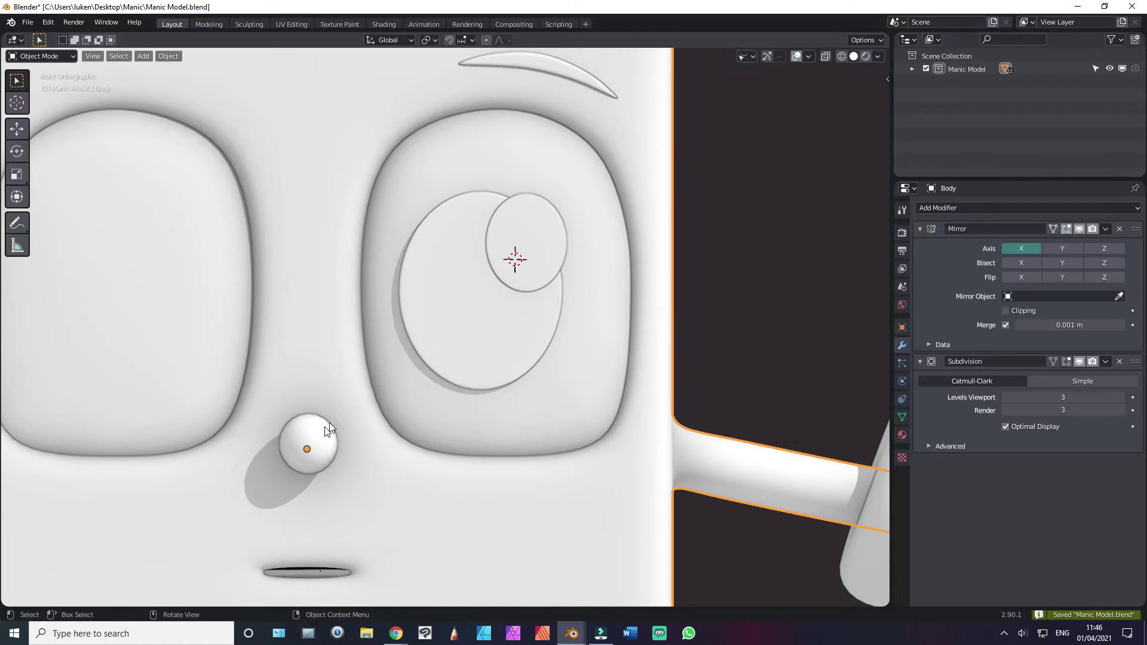
click(323, 436)
key(g)
key(z)
scroll(403, 394, down, 2)
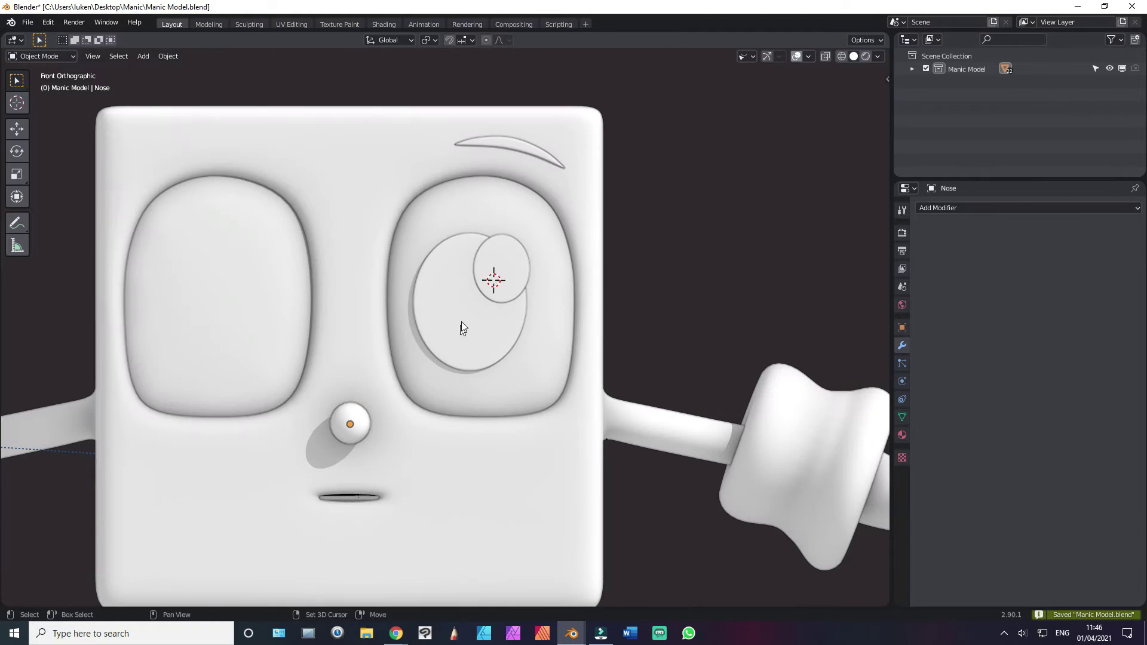
shift+middle_drag(460, 325, 507, 307)
Step: Shrink the Nose to a scale of 0.793
click(407, 410)
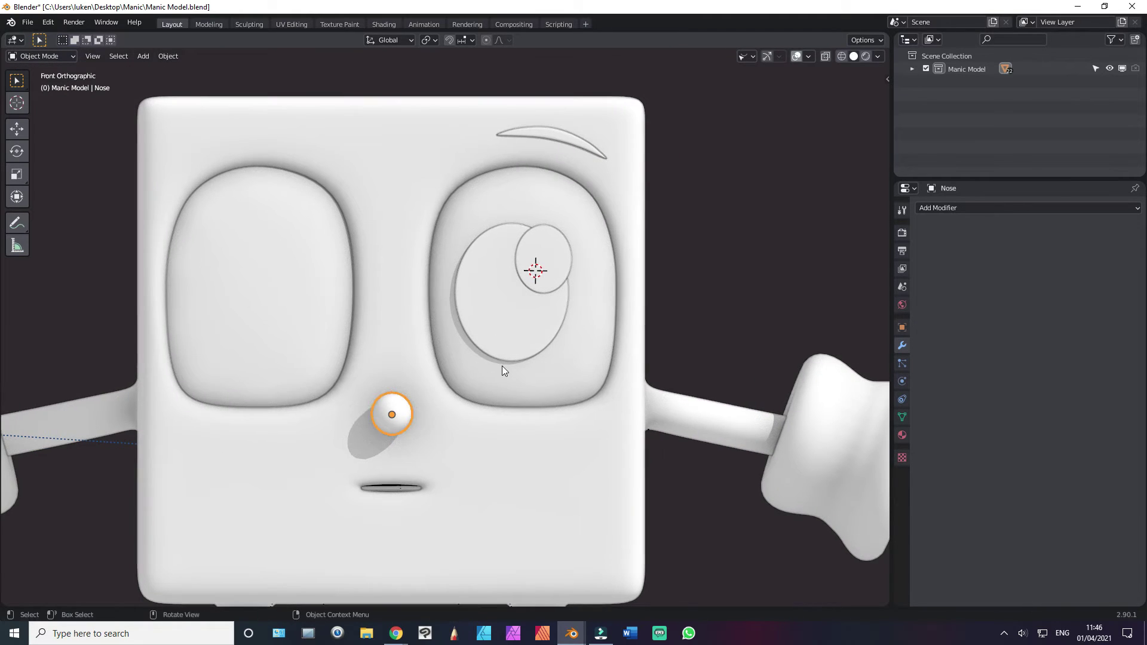
key(s)
click(489, 367)
mouse_move(488, 366)
middle_down()
mouse_move(528, 349)
mouse_move(589, 358)
mouse_move(510, 374)
mouse_move(503, 301)
middle_up()
Step: Give the eye ring Circle a Mirror modifier across the Body, above Subdivision
click(503, 301)
key(ctrl+s)
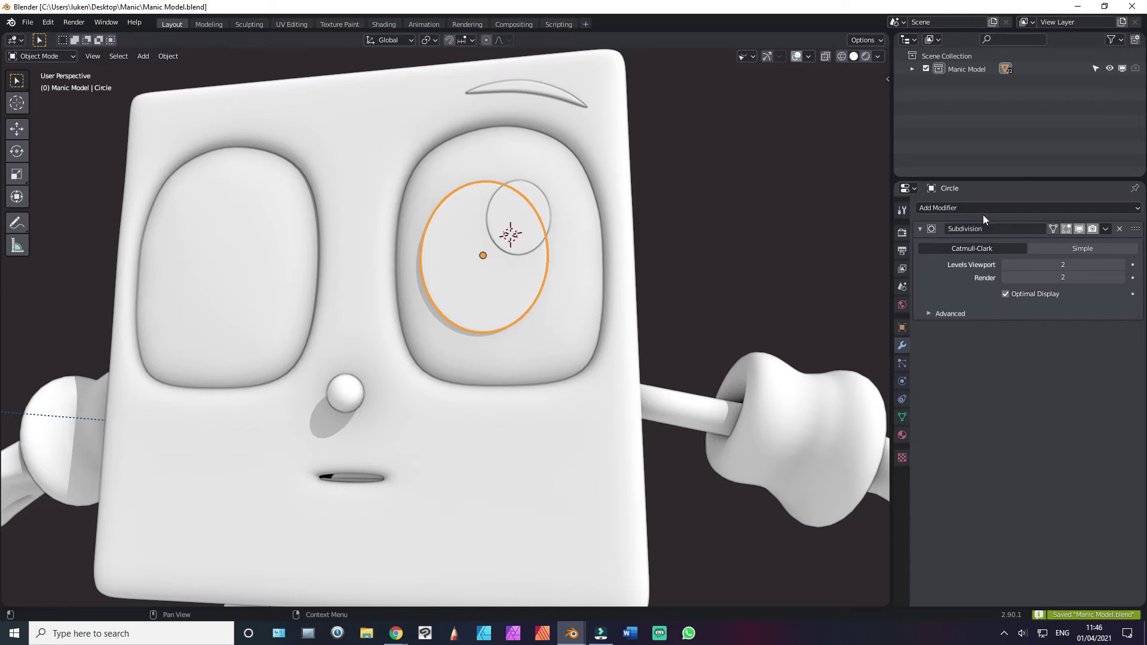
click(961, 206)
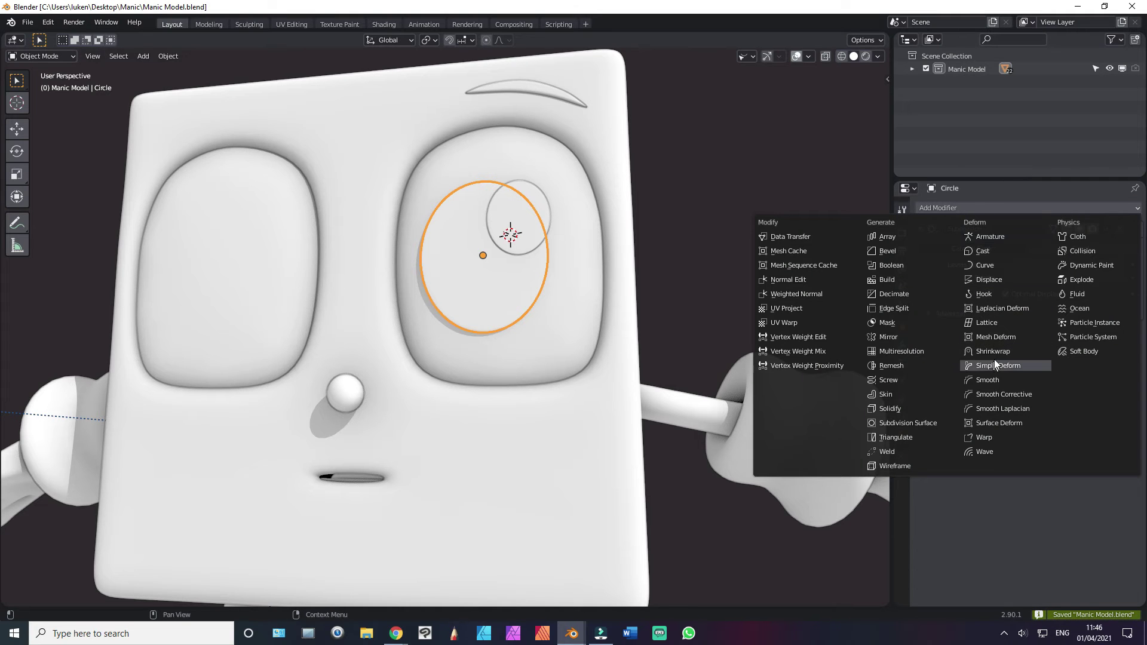
click(899, 336)
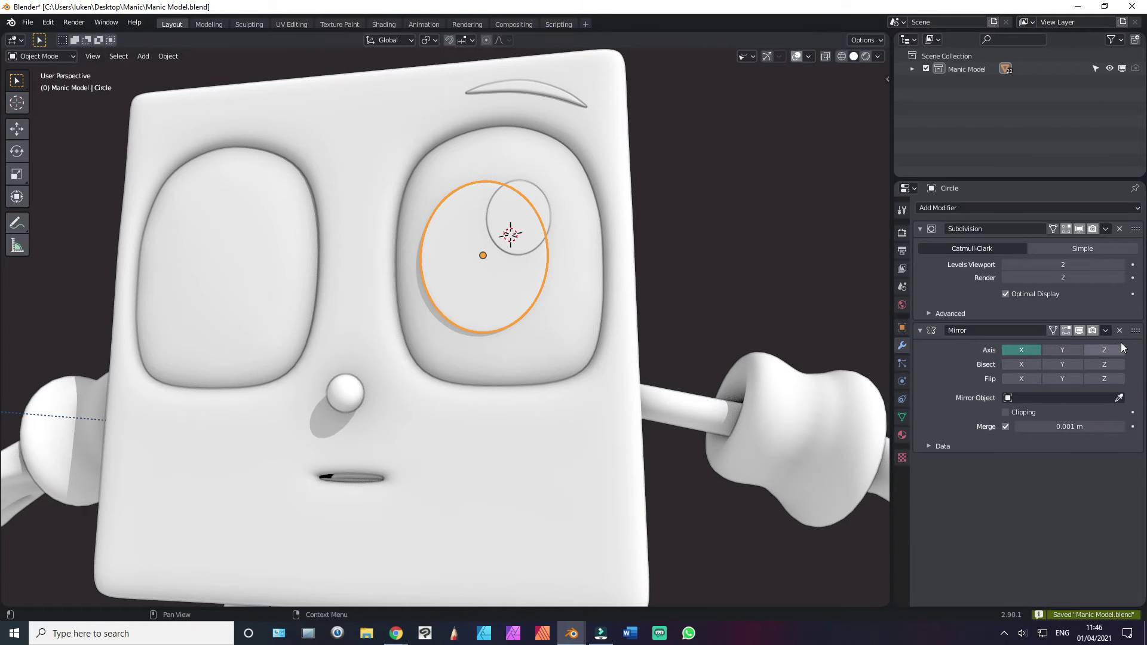
drag(1134, 331, 1112, 216)
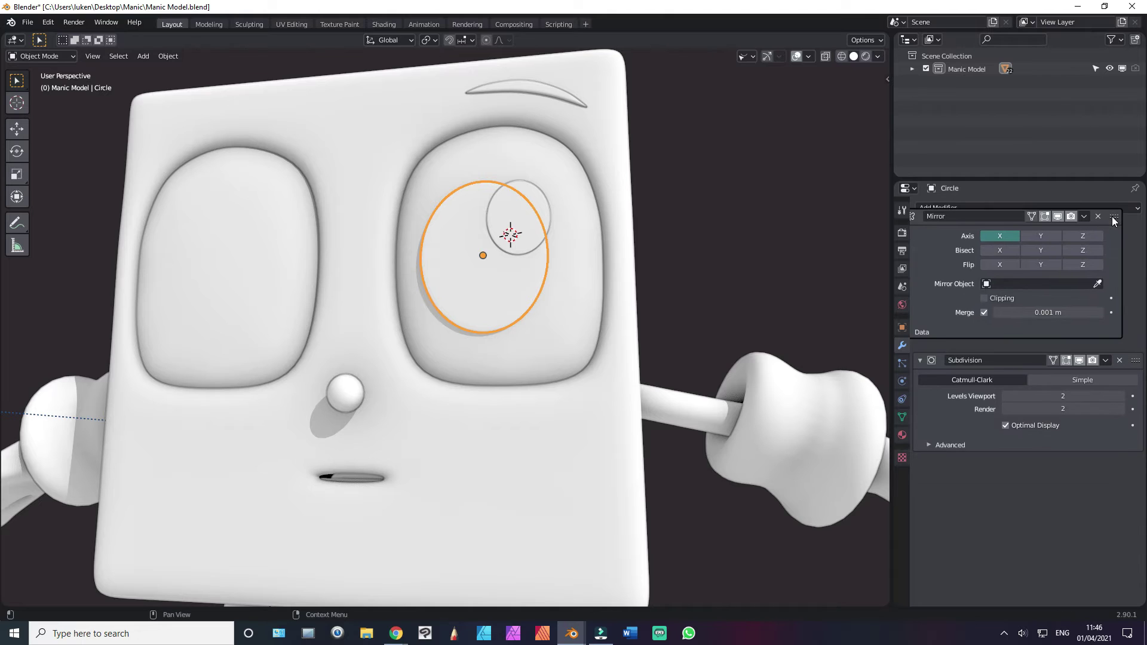
click(1119, 297)
click(517, 121)
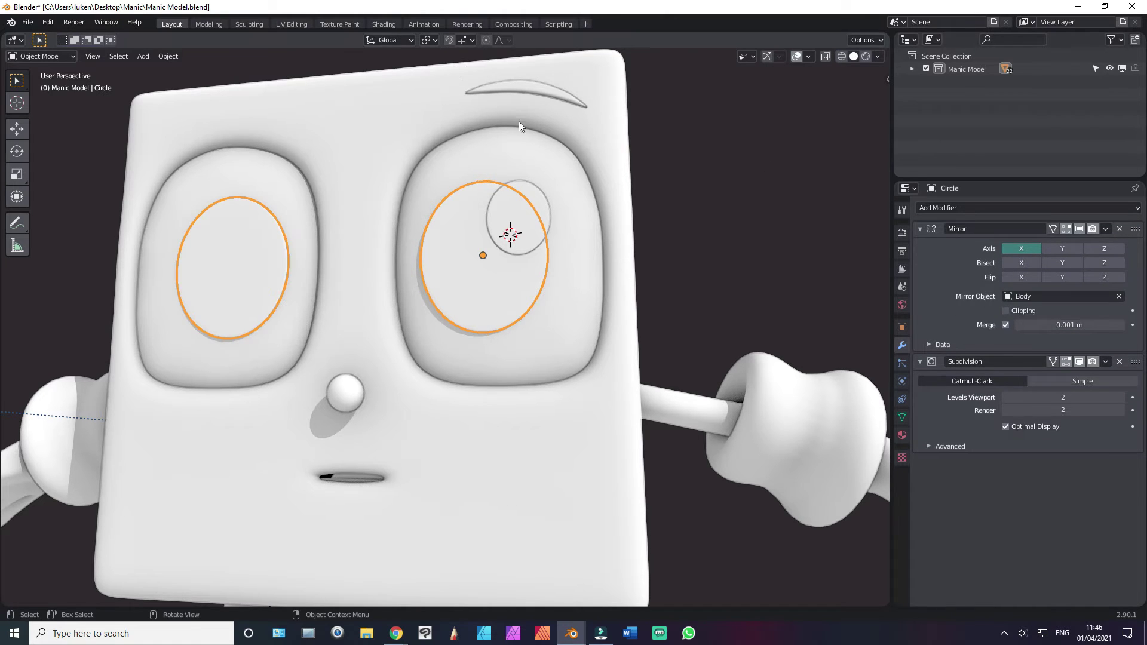
Step: Give the pupil Circle.001 a Mirror modifier across the Body, above Subdivision
click(501, 226)
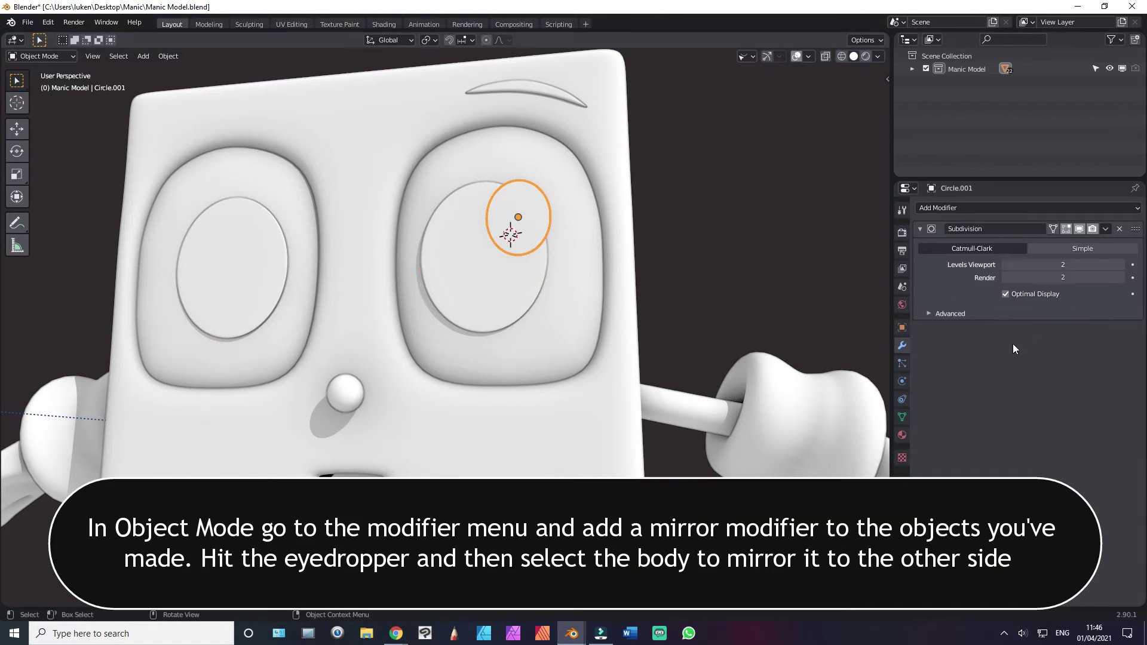
click(1027, 209)
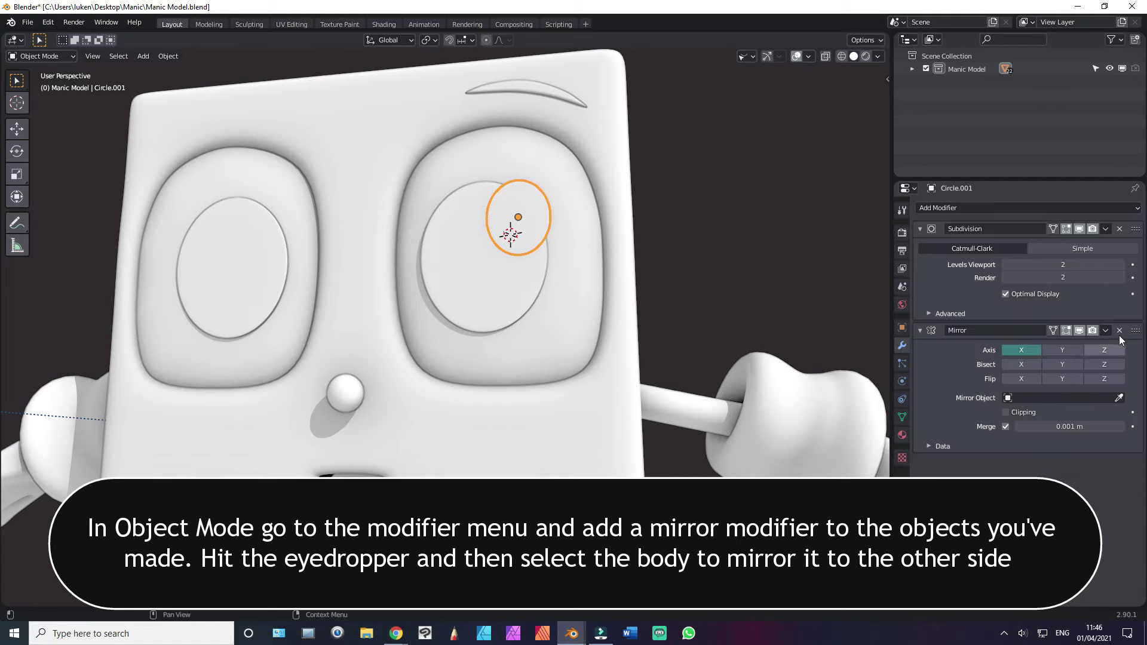
drag(1119, 335, 1121, 218)
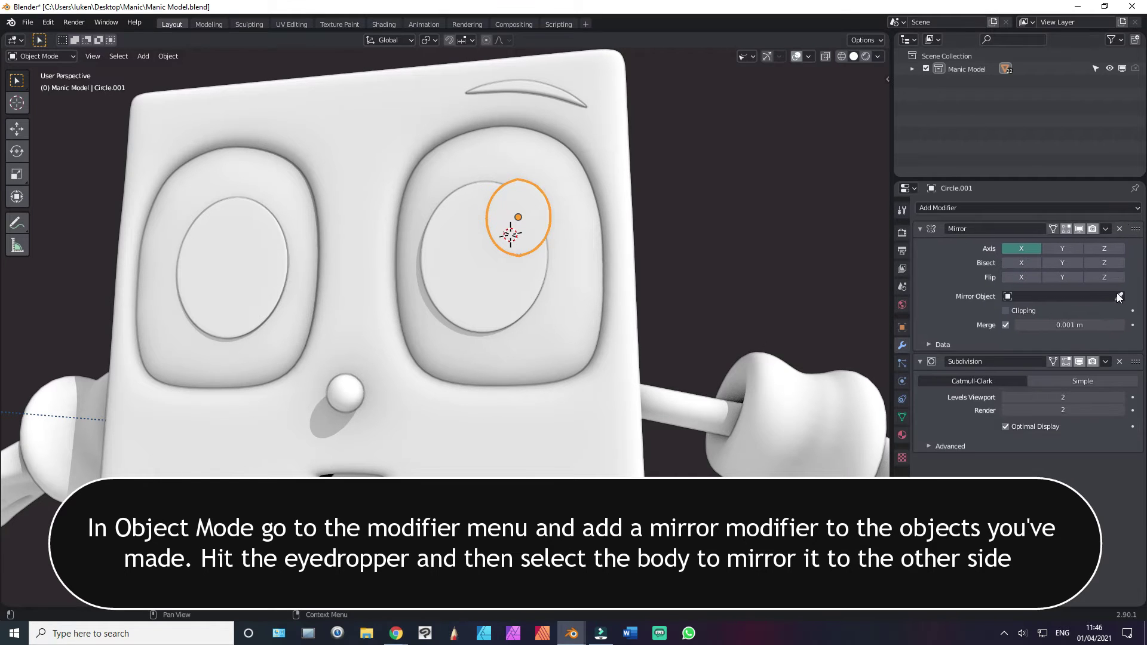
click(1119, 296)
click(357, 227)
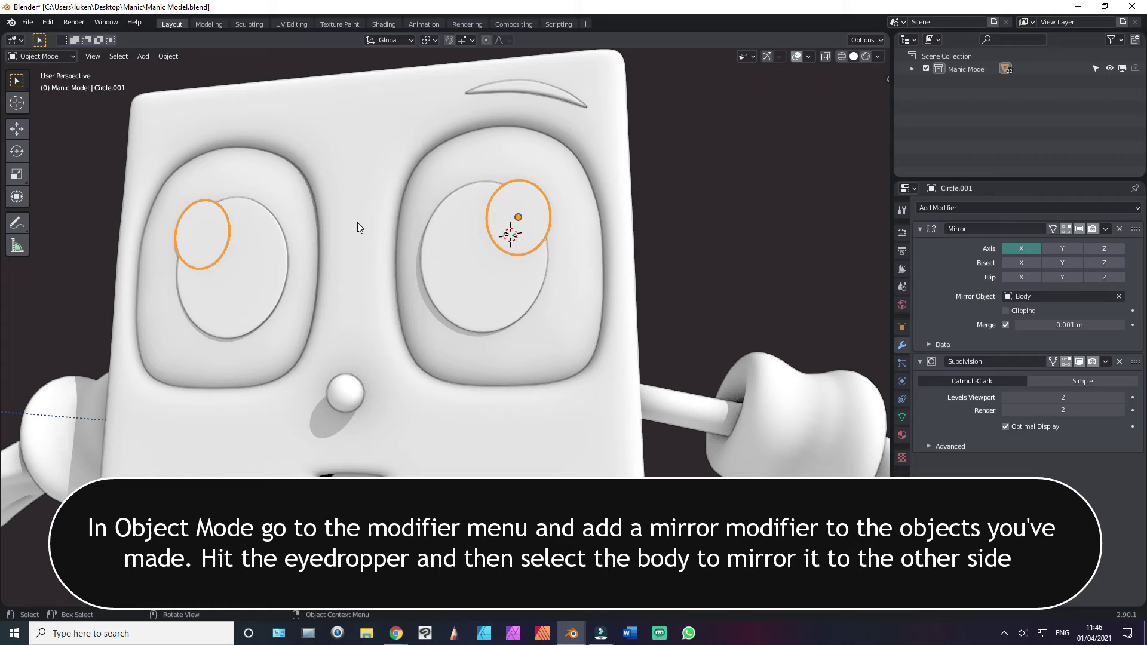
Step: Give the Right Eyebrow a Mirror modifier across the Body, above Subdivision
click(504, 89)
click(1027, 207)
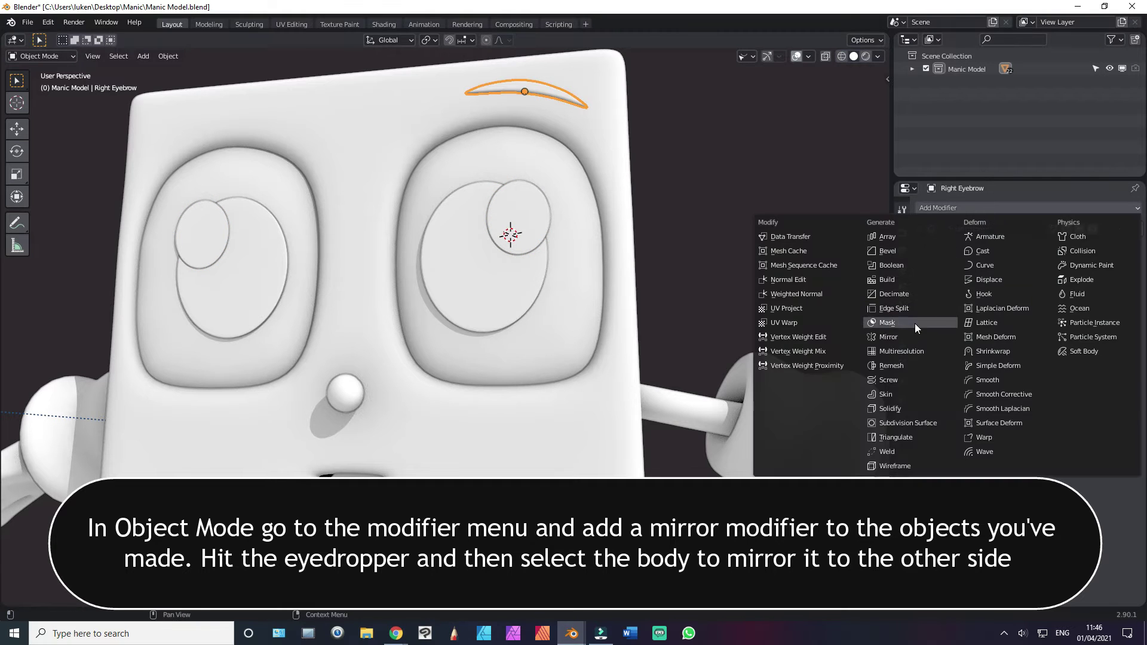
click(905, 337)
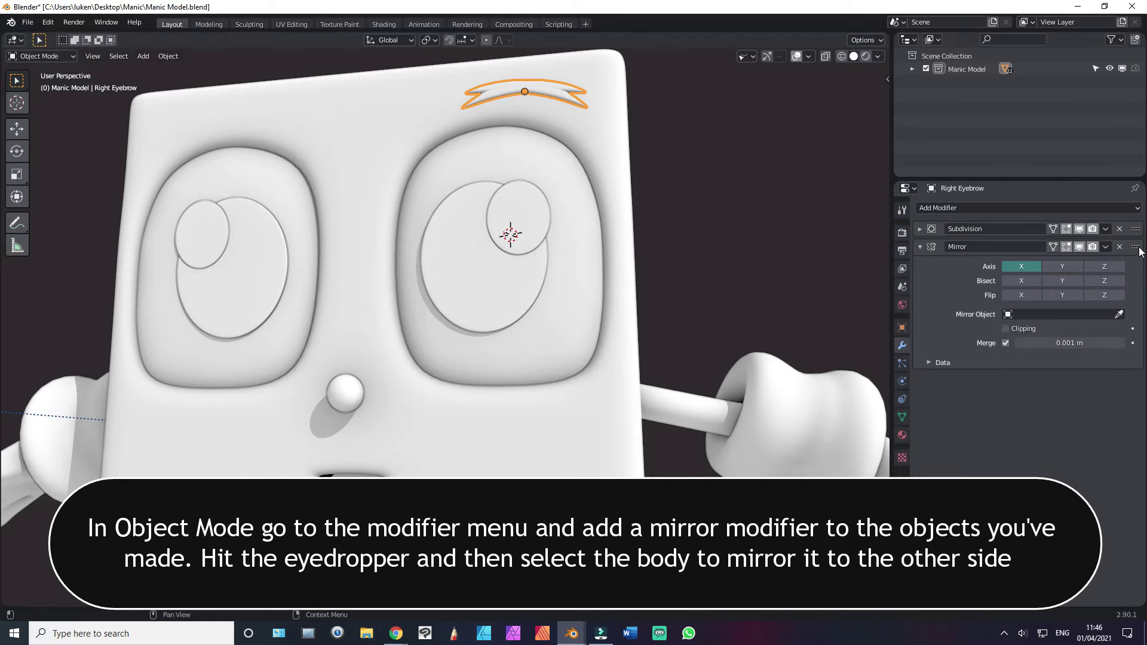
drag(1135, 246, 1135, 226)
click(1118, 296)
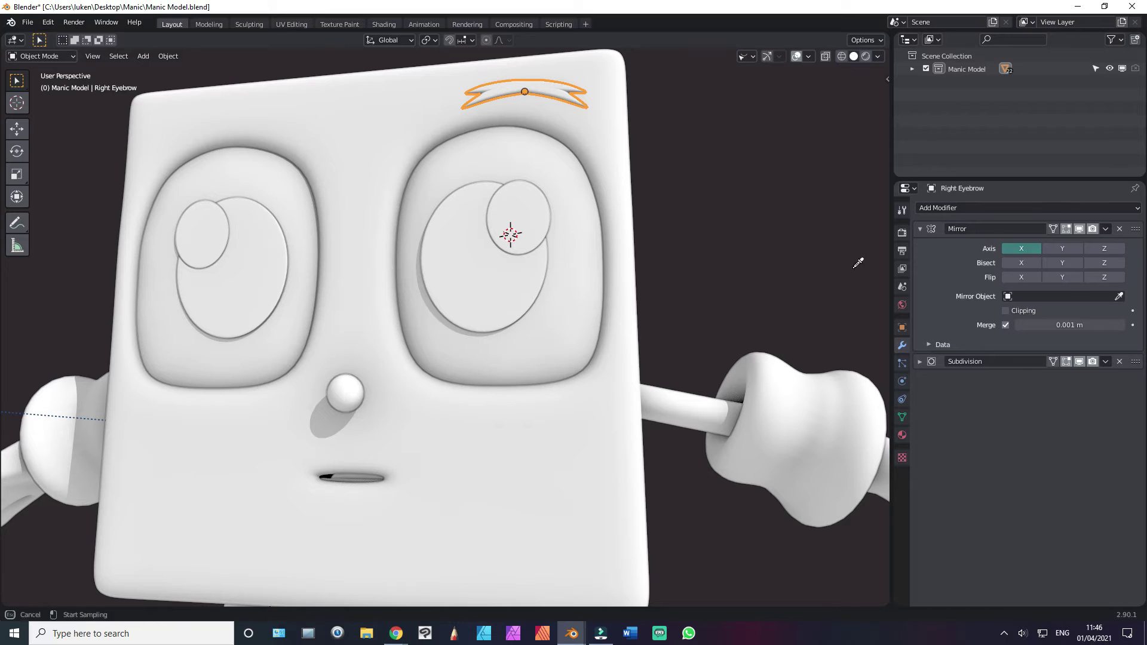
click(621, 188)
Step: Switch to front view and enter Edit Mode on the nose
scroll(540, 235, down, 4)
scroll(521, 299, up, 1)
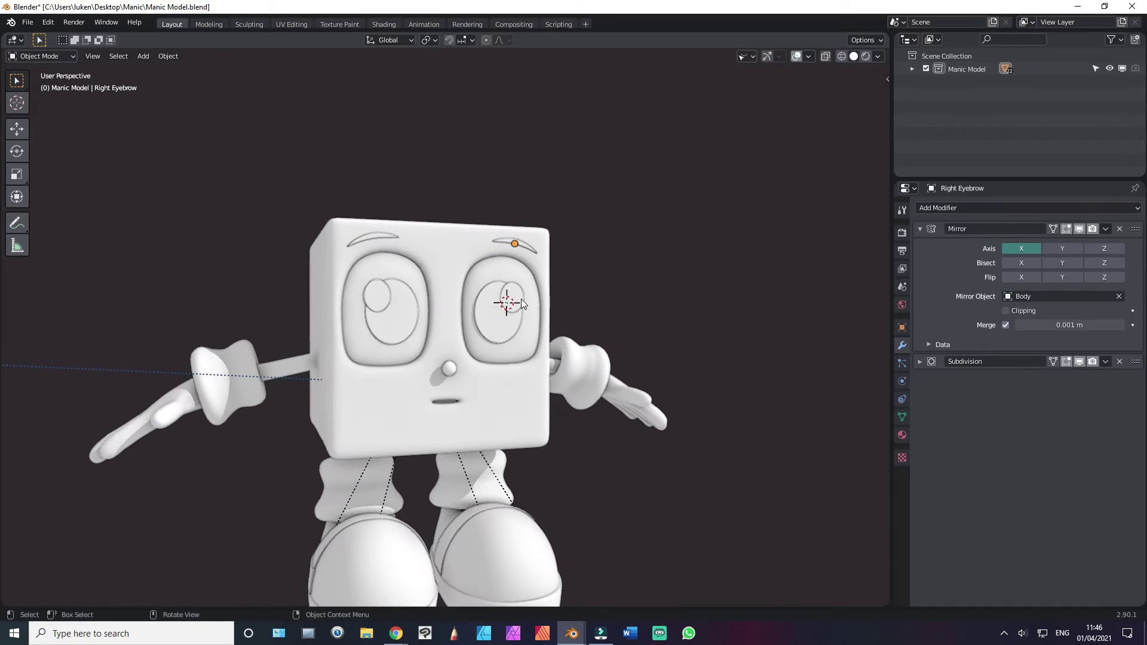
scroll(521, 299, up, 2)
key(KP_1)
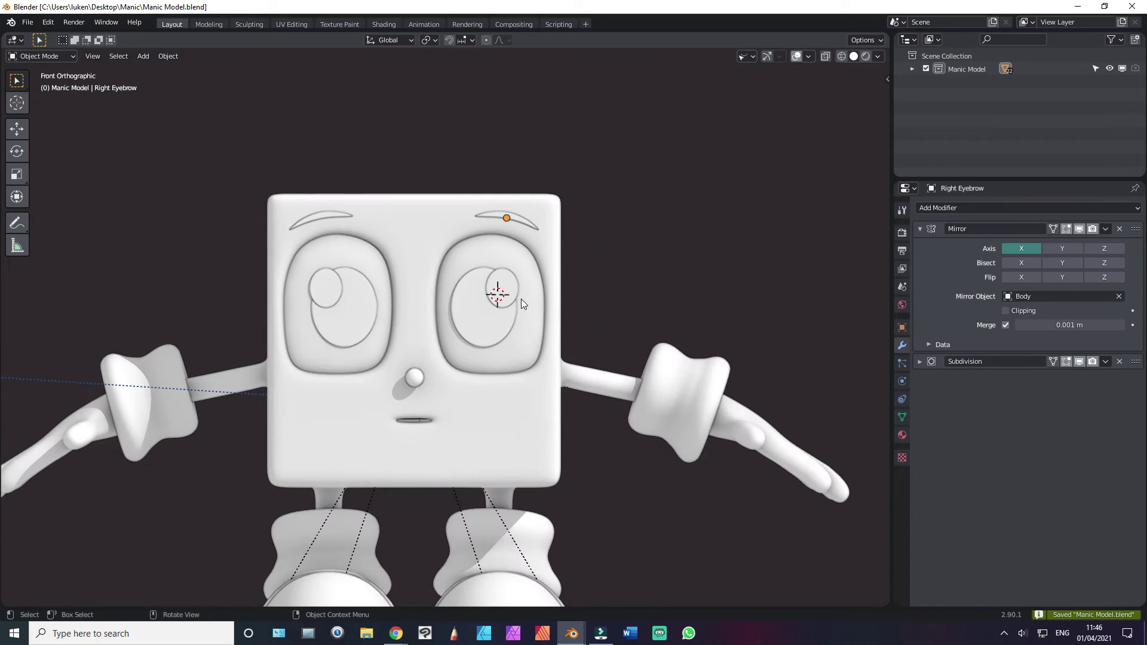
key(Tab)
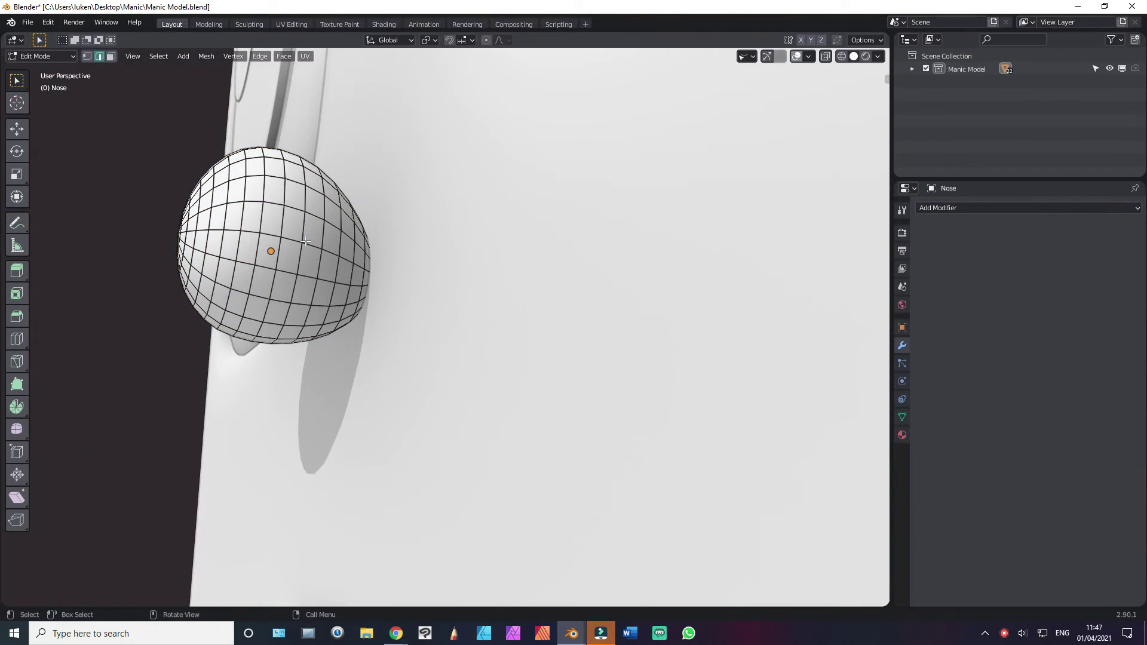
Step: Isolate the nose in local right-side view and switch to edge select mode
key(KP_3)
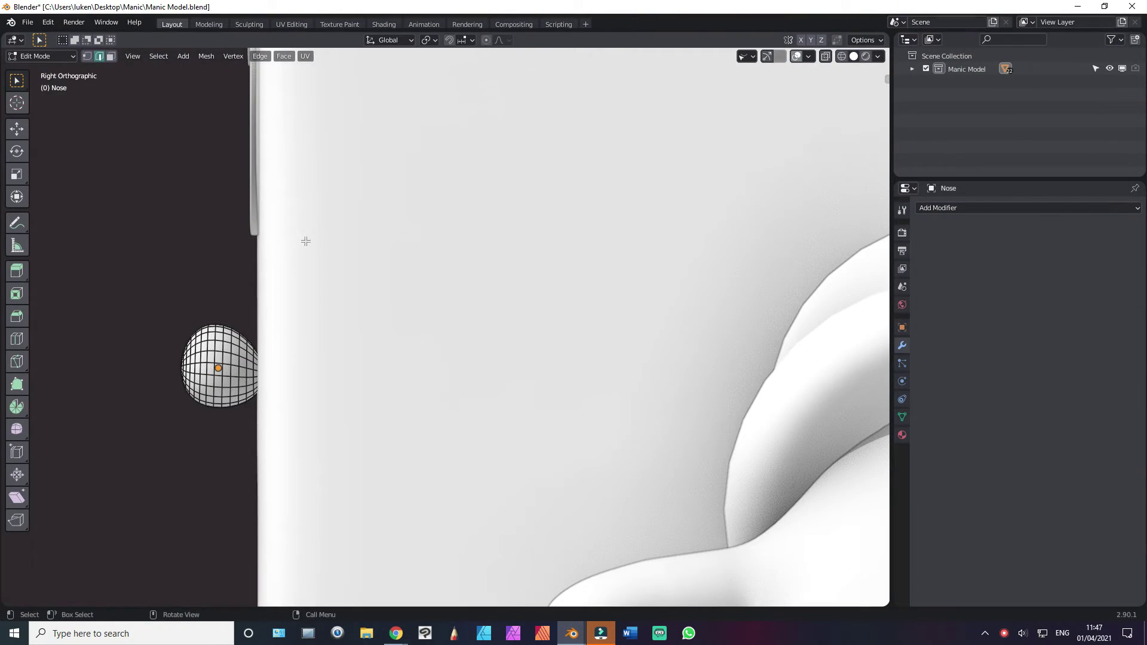
key(KP_Divide)
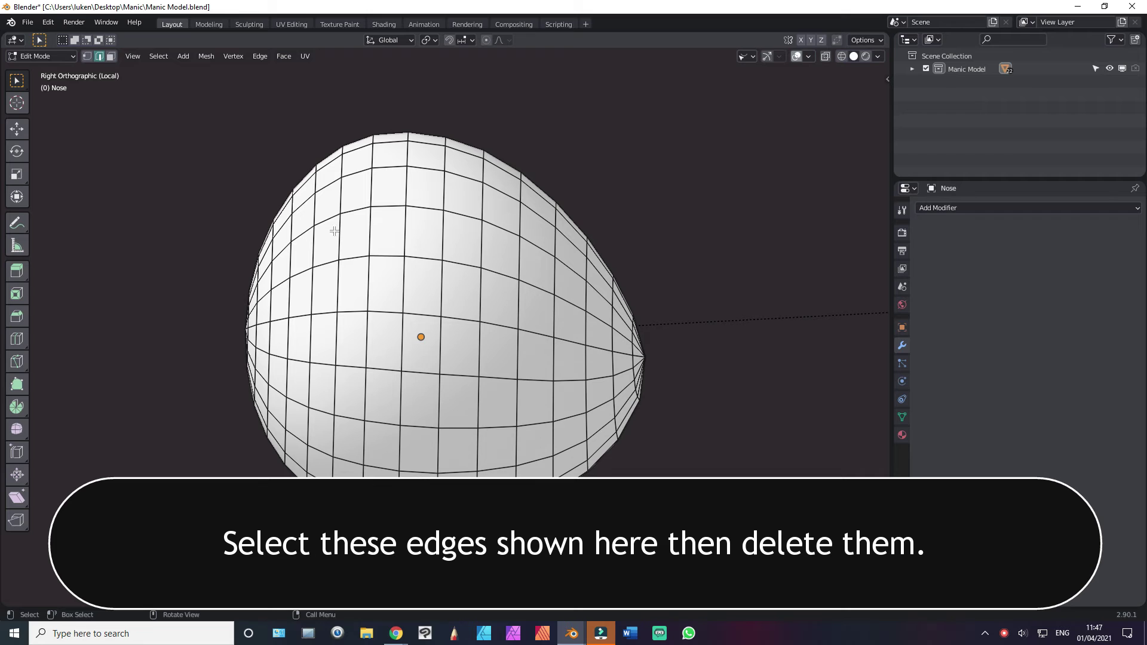
scroll(418, 269, down, 1)
scroll(544, 329, down, 1)
scroll(474, 308, up, 1)
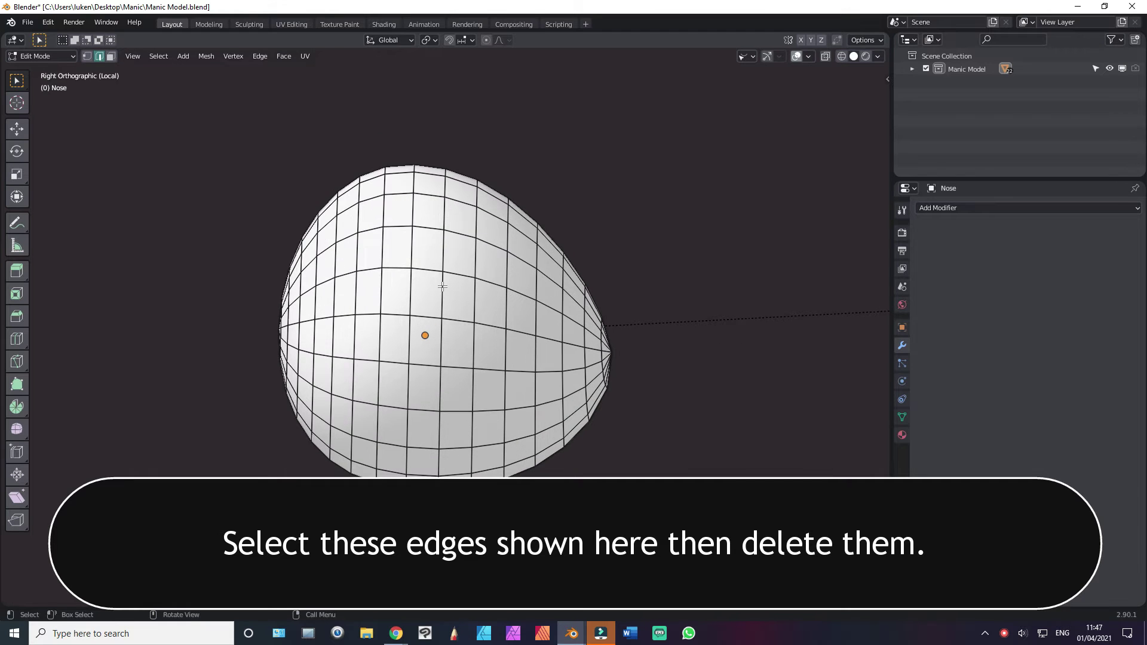
key(3)
key(2)
Step: Select six vertical edge loops on the nose and dissolve them
alt+click(316, 300)
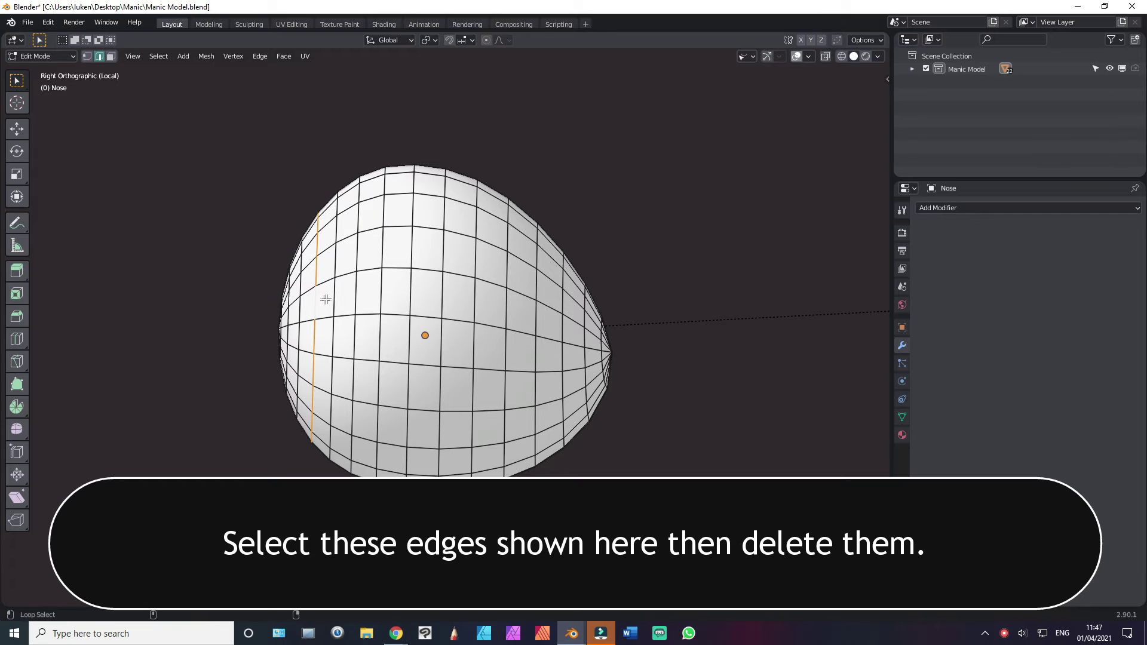
alt+shift+click(357, 306)
alt+shift+click(408, 297)
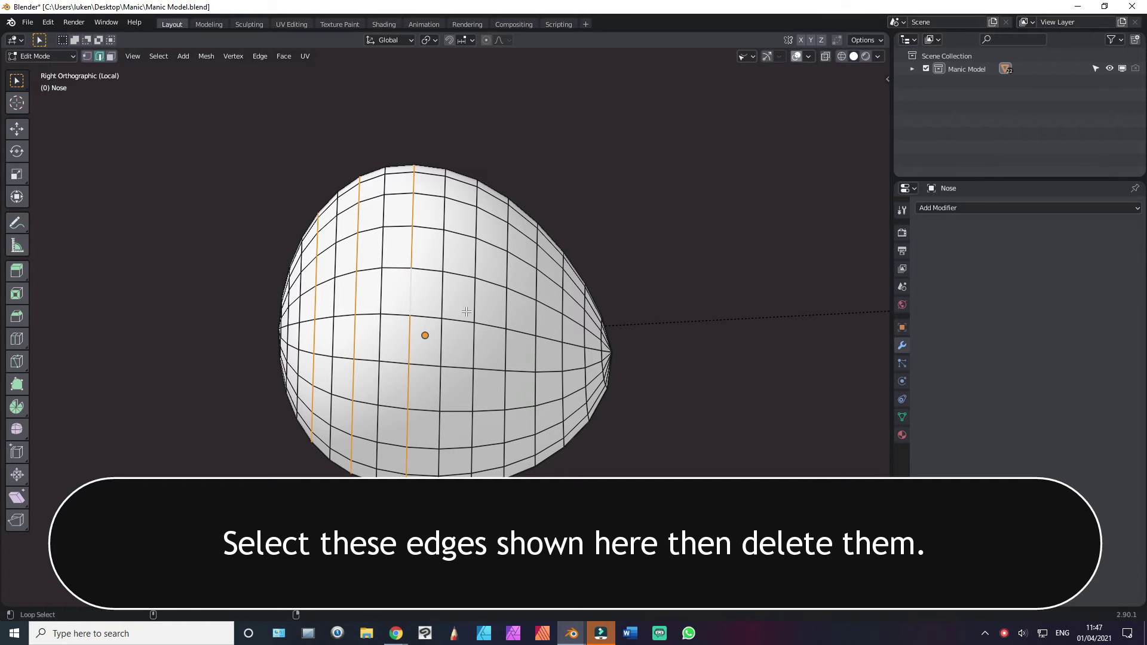
alt+shift+click(473, 305)
alt+shift+click(536, 317)
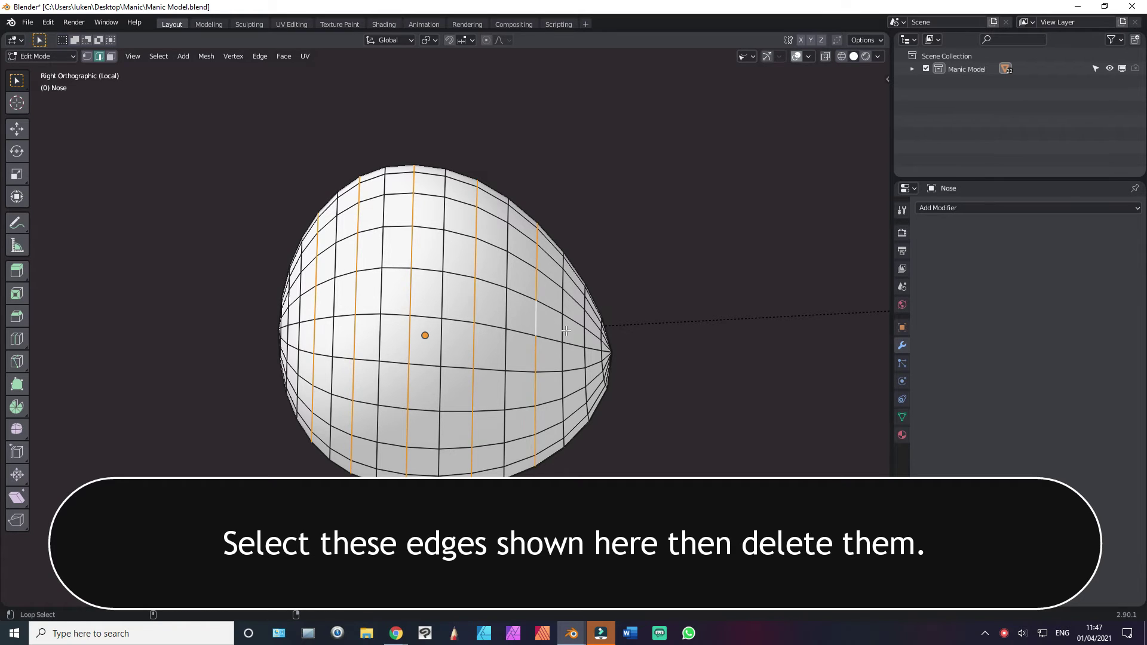
alt+shift+click(590, 333)
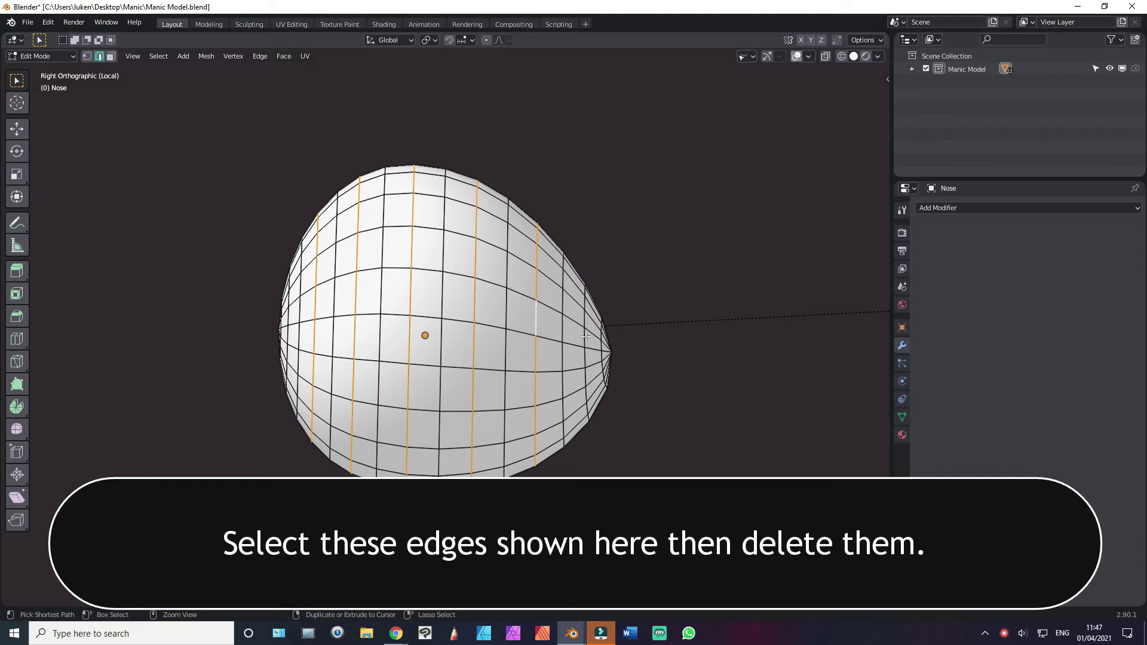
alt+shift+click(583, 337)
key(x)
click(607, 336)
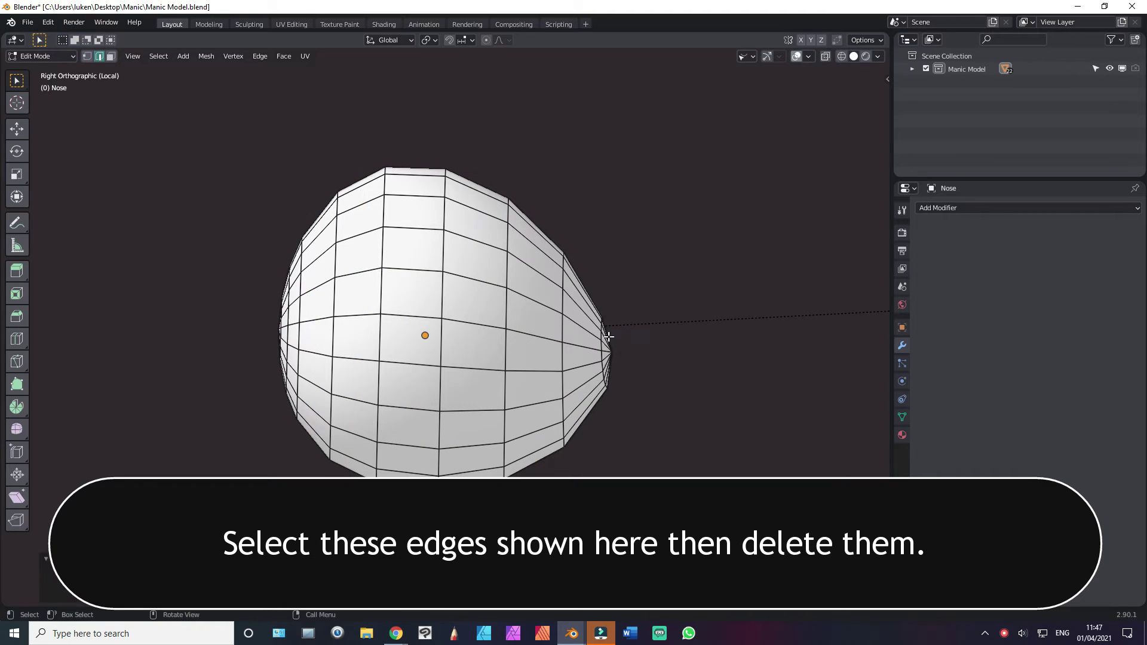
Step: Dissolve one more edge loop near the nose's pole
mouse_move(374, 308)
middle_down()
mouse_move(460, 315)
mouse_move(428, 307)
mouse_move(438, 328)
mouse_move(475, 321)
mouse_move(508, 362)
middle_up()
scroll(428, 307, up, 1)
alt+click(428, 308)
key(x)
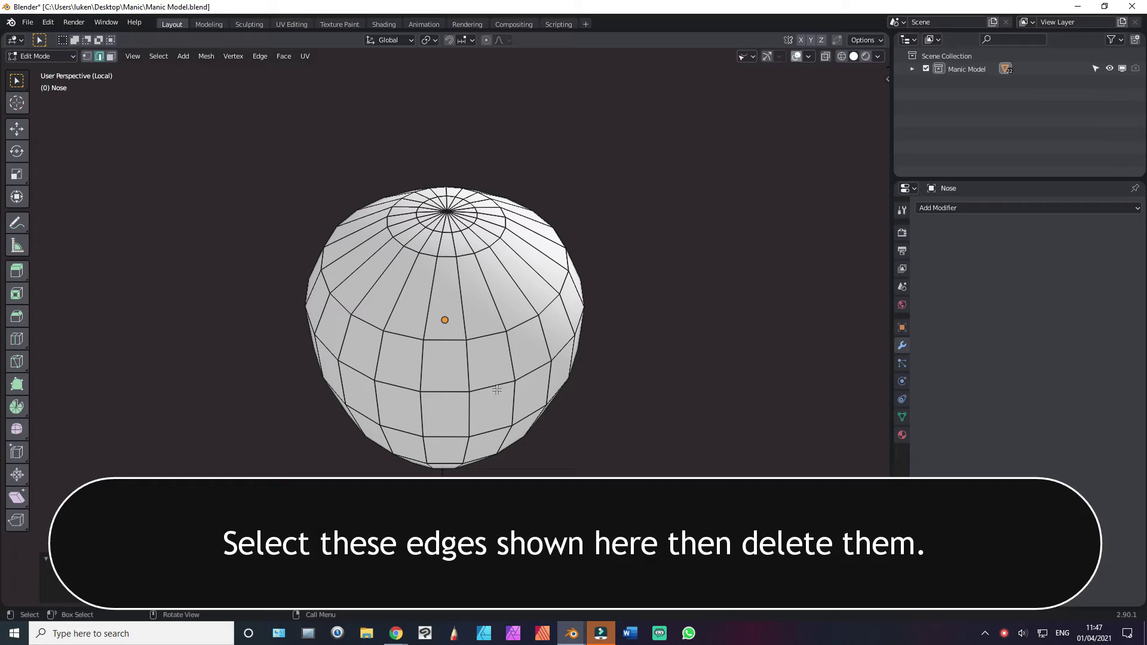
click(496, 389)
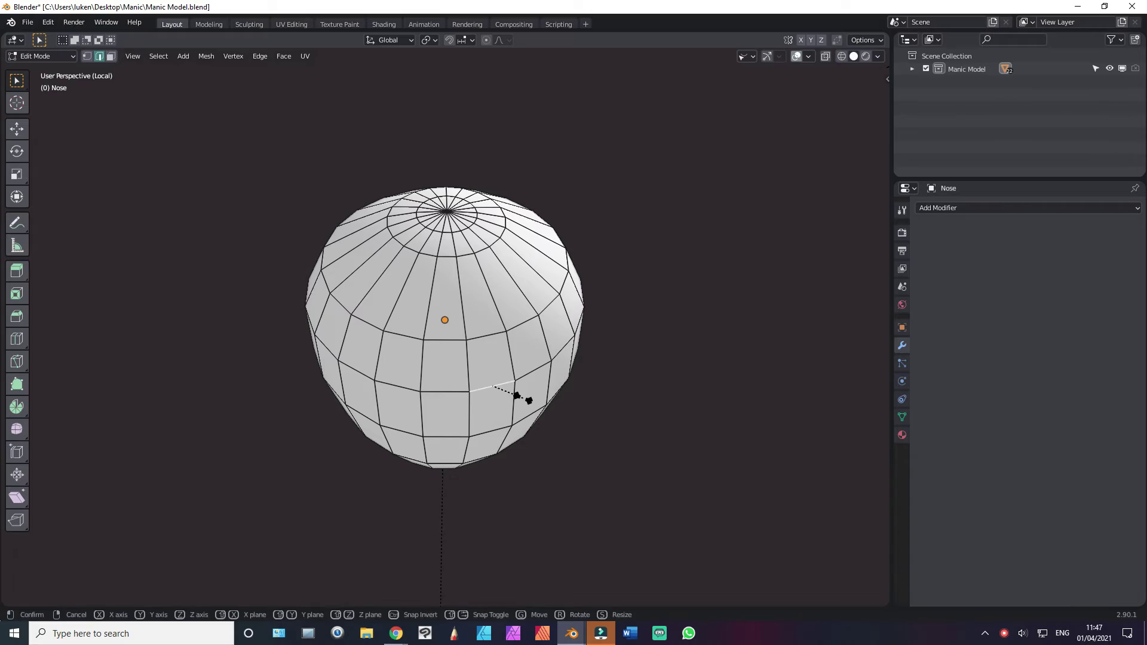
Step: Rotate the whole nose mesh slightly in front view, then deselect it
key(a)
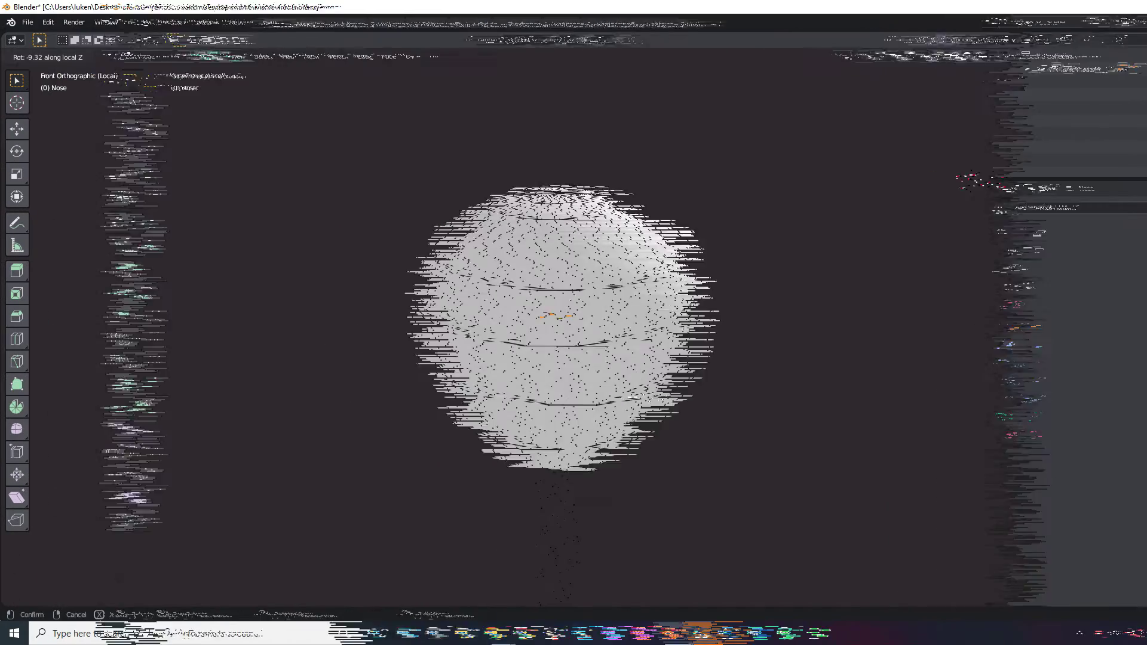
key(KP_1)
key(r)
key(z)
key(z)
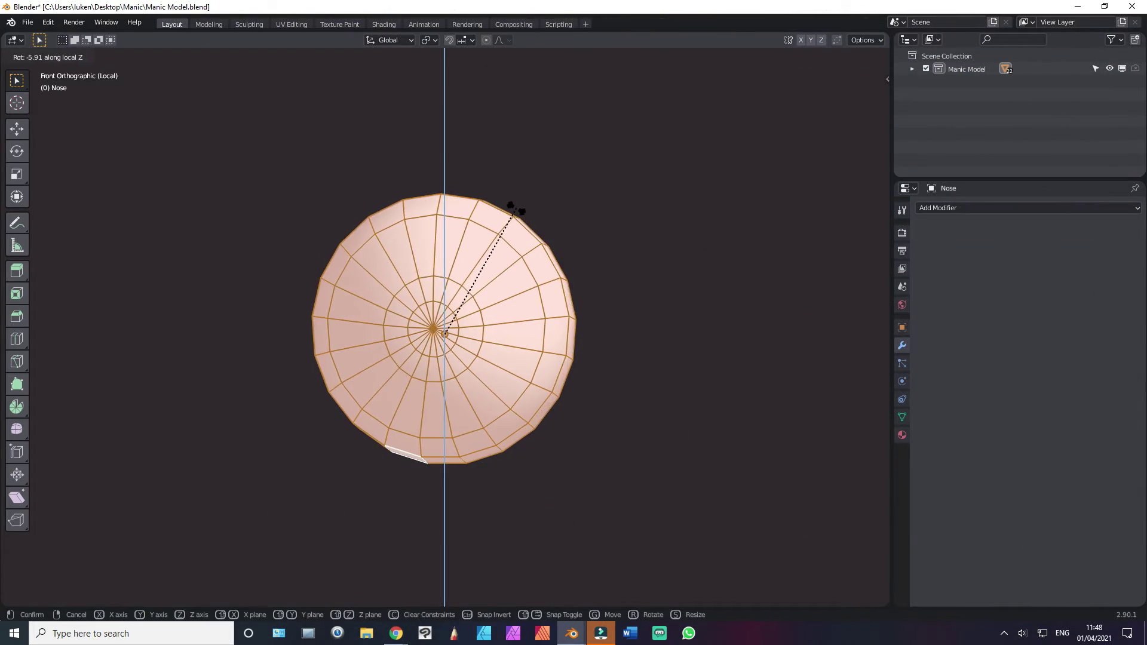
key(z)
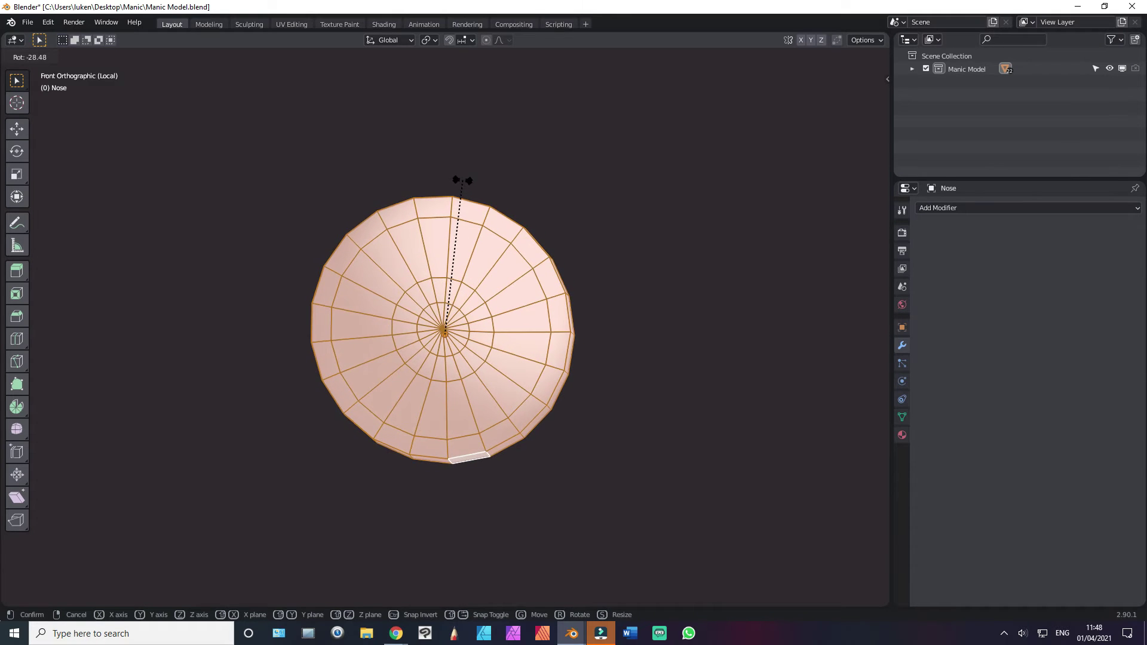
click(454, 203)
key(alt+a)
key(2)
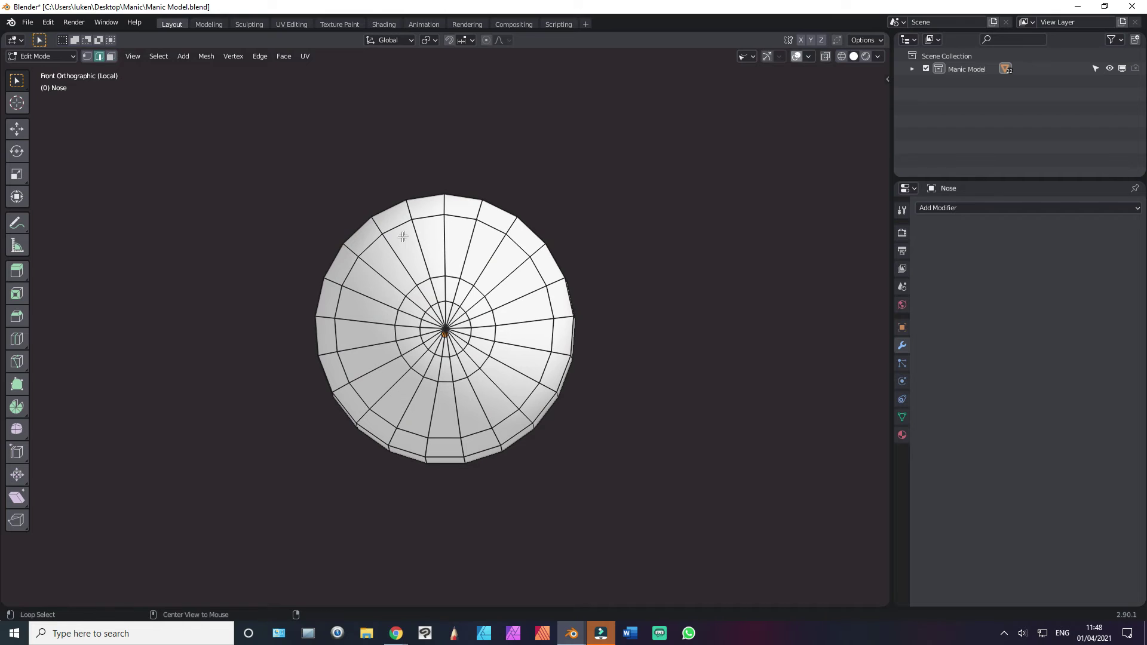
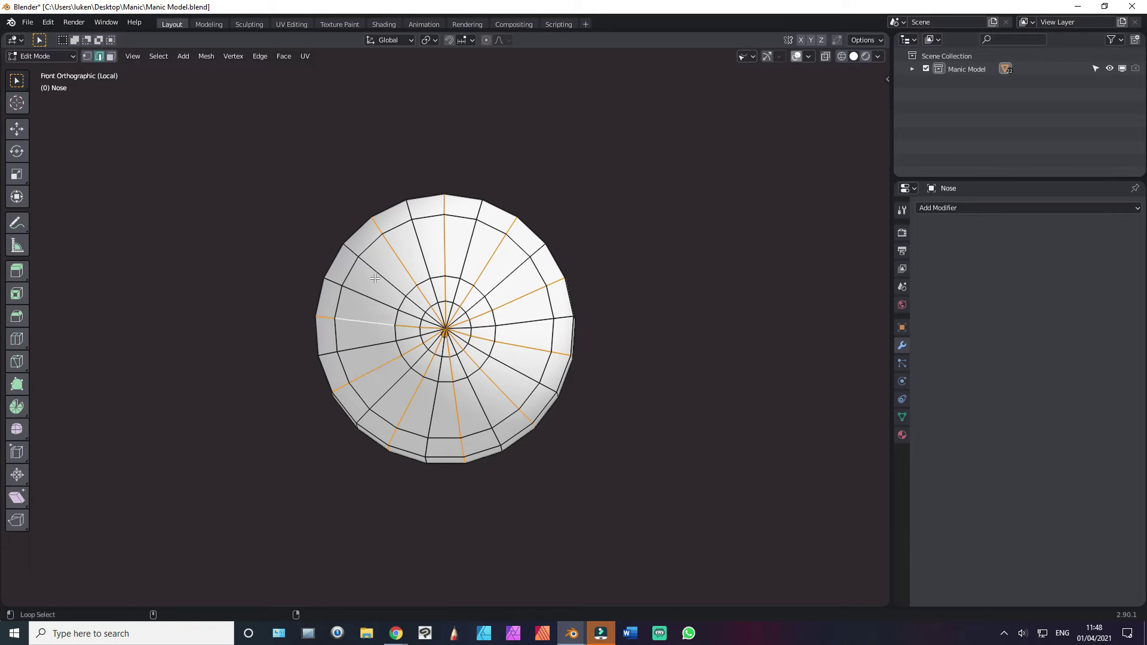
Step: Dissolve the alternate radial edges of the nose plus two more edges toward the upper left
key(x)
key(Escape)
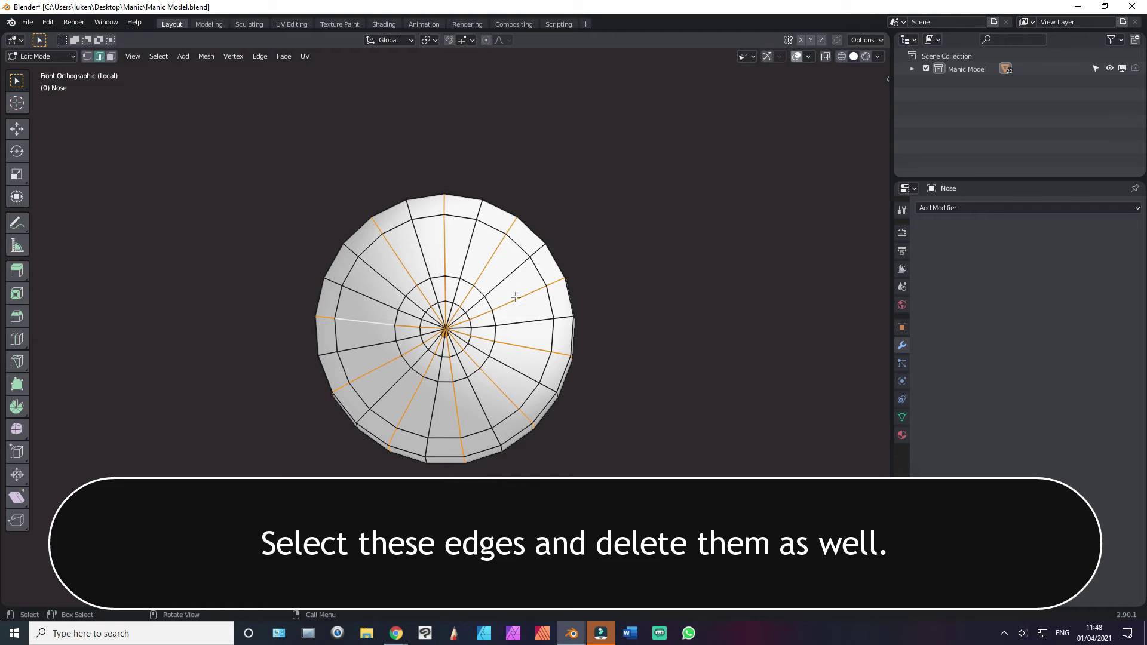
key(x)
click(393, 354)
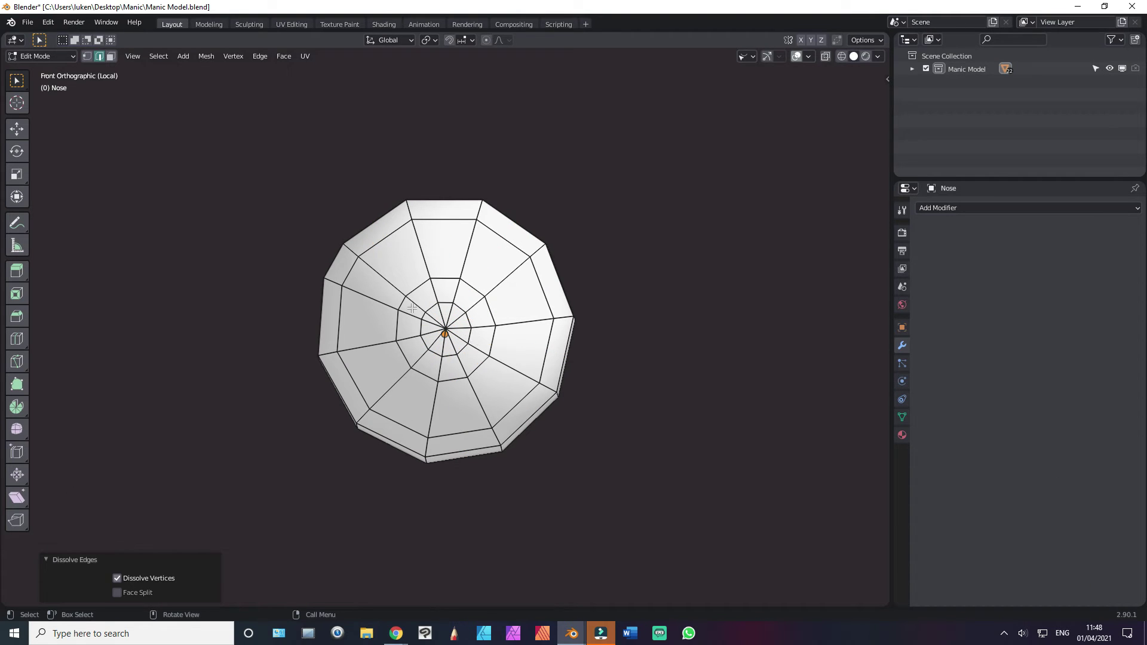
click(380, 278)
key(x)
click(381, 278)
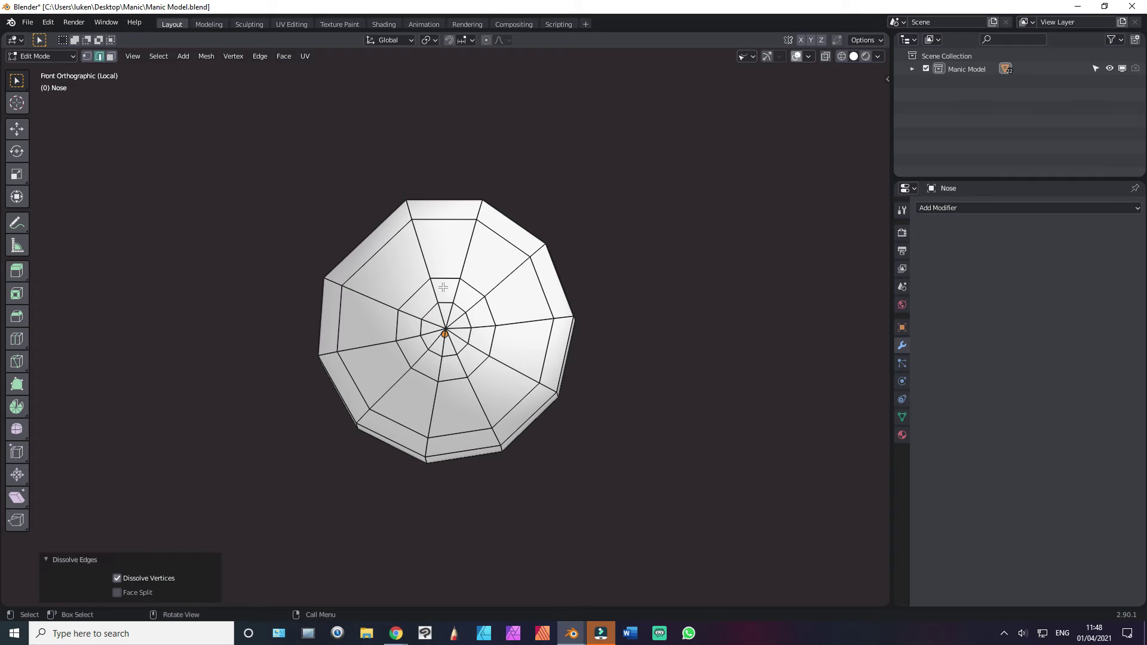
click(482, 304)
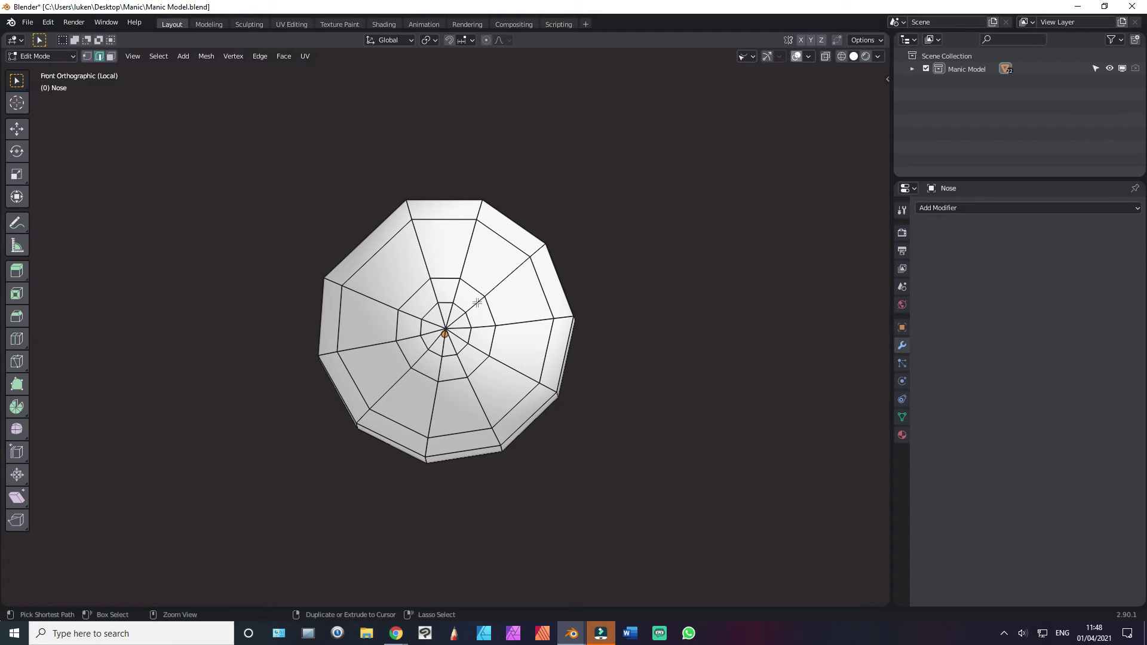
click(421, 320)
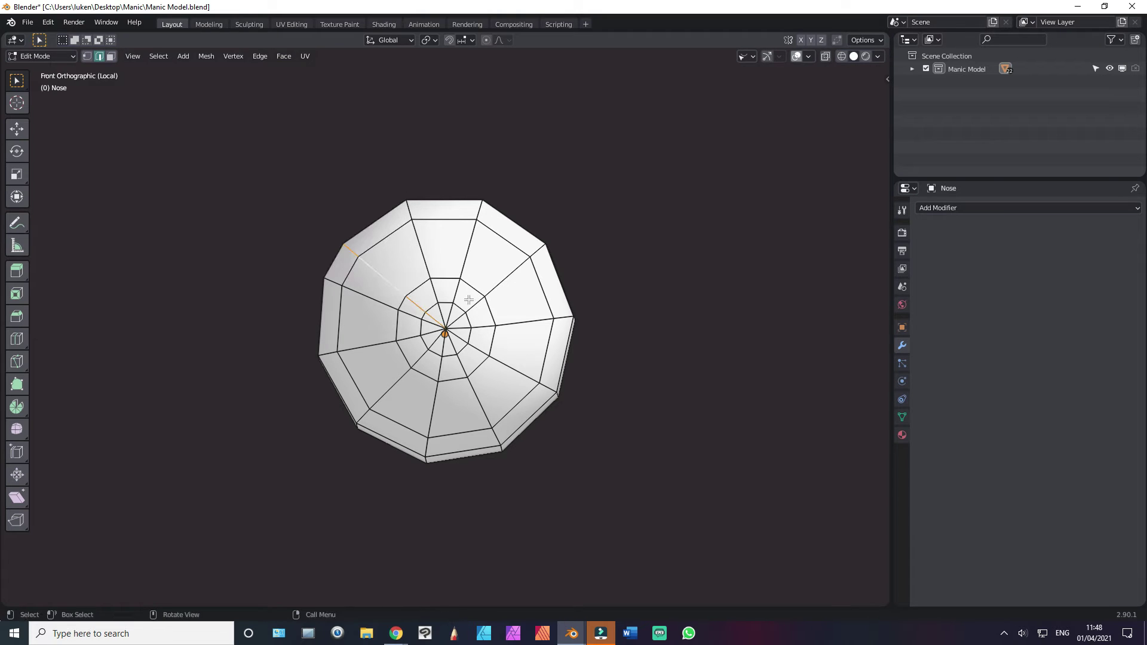
key(x)
click(366, 292)
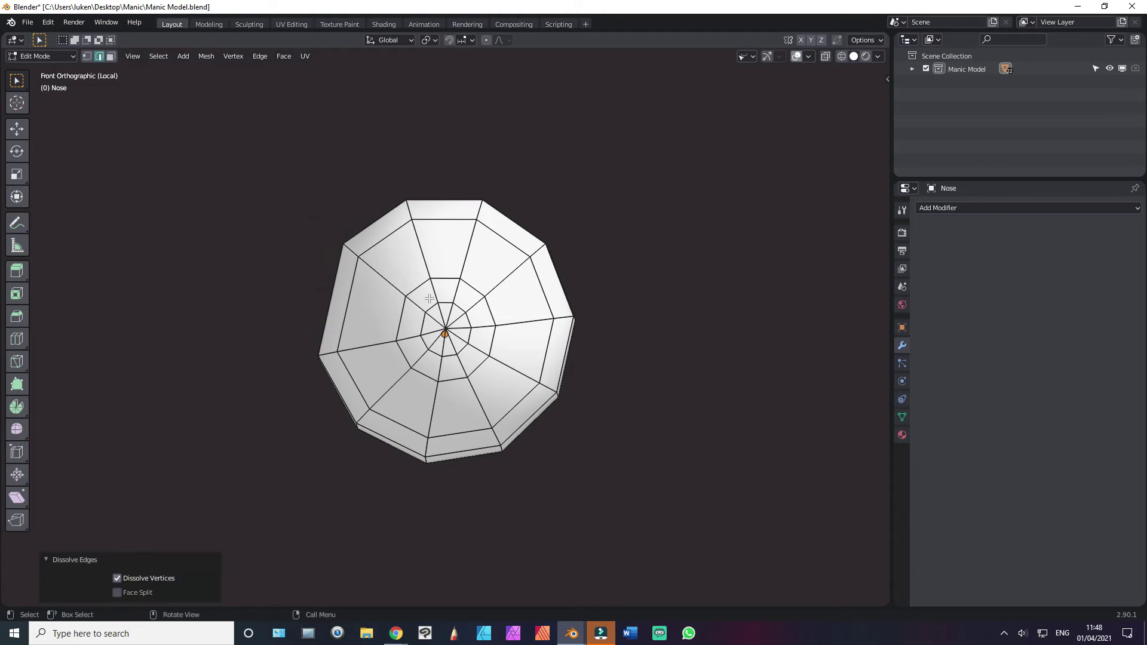
Step: Select three front faces of the nose in face mode
mouse_move(428, 298)
middle_down()
mouse_move(413, 213)
mouse_move(453, 257)
middle_up()
scroll(454, 257, up, 3)
key(3)
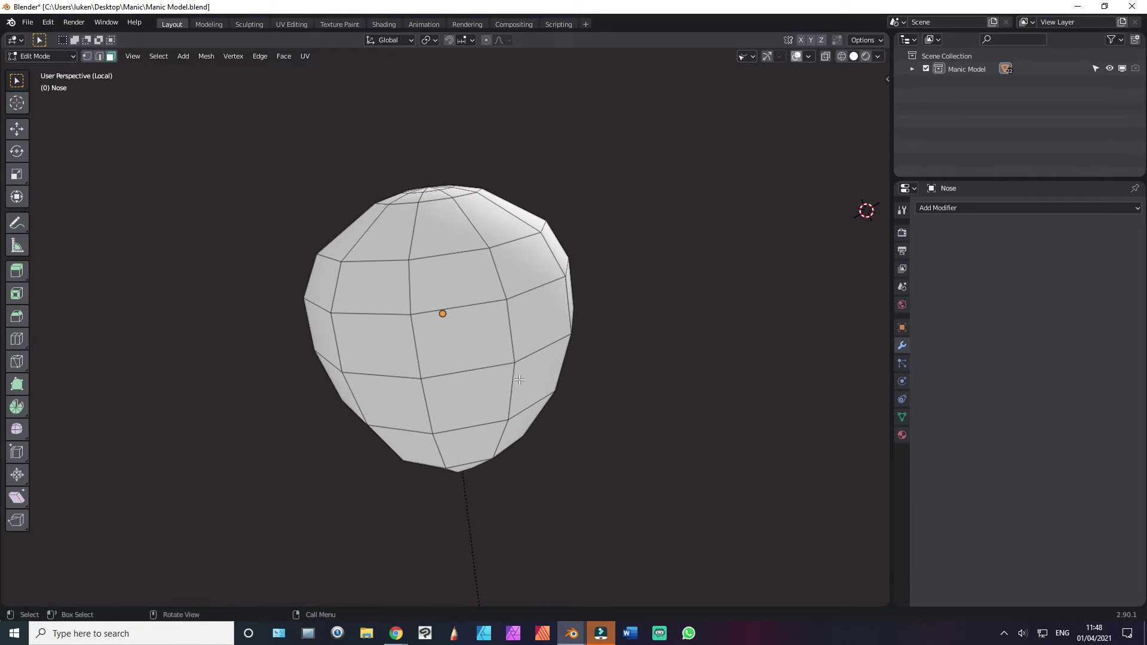
click(519, 379)
shift+click(522, 335)
shift+click(475, 325)
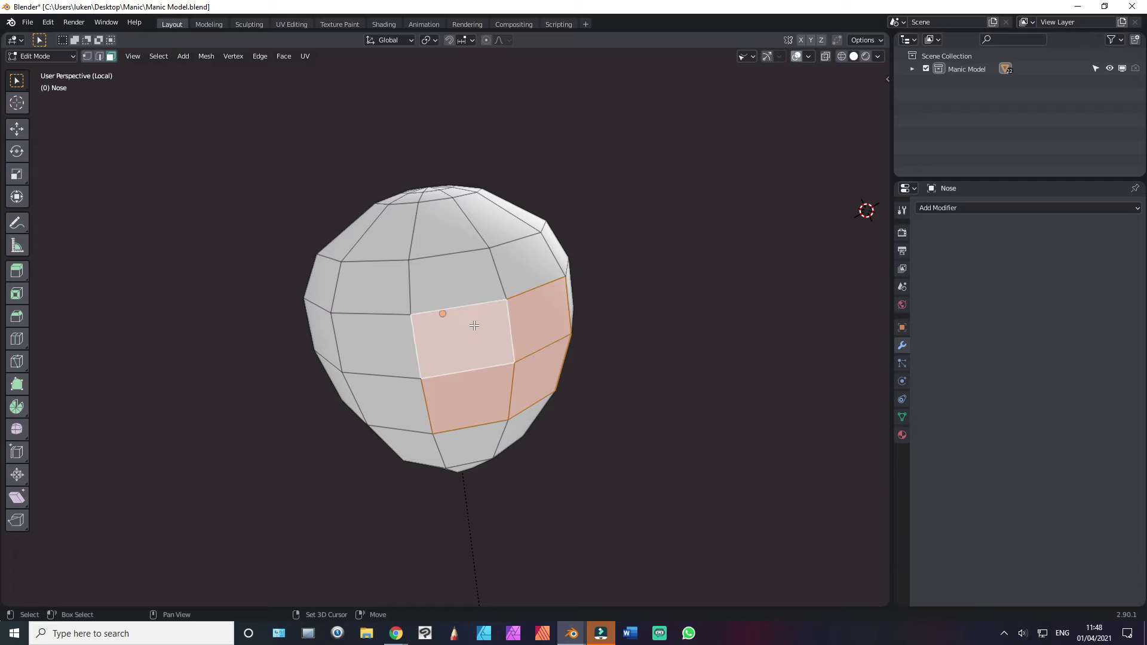
Step: Rotate the whole nose about 15° in front view so one corner points straight up
key(KP_1)
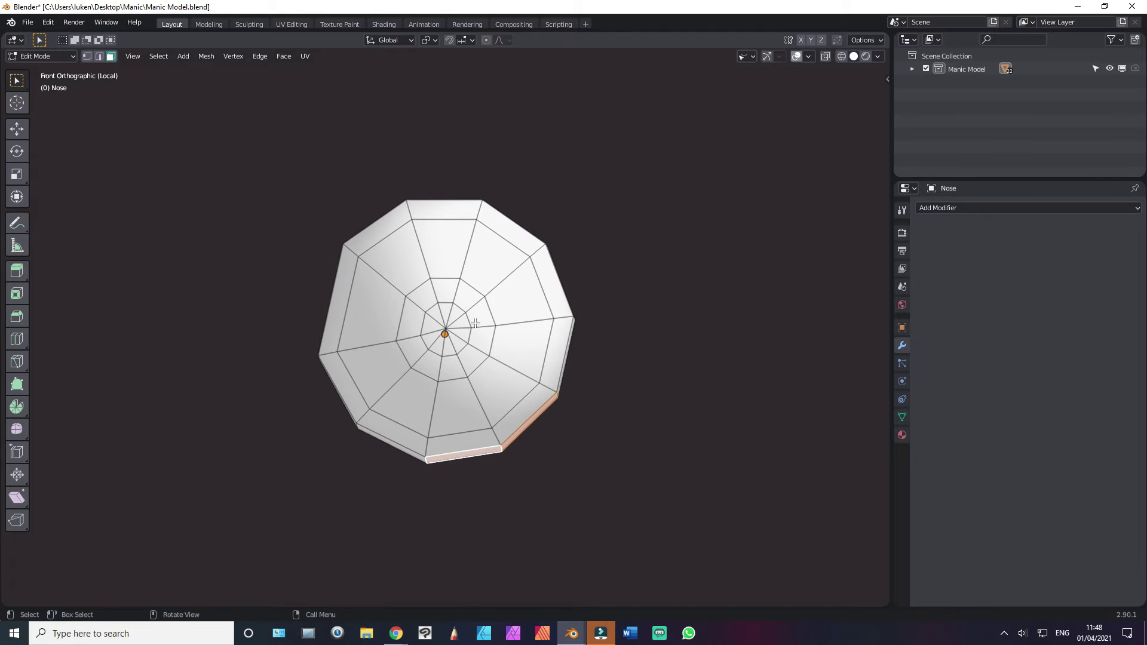
key(a)
key(r)
key(z)
key(x)
key(x)
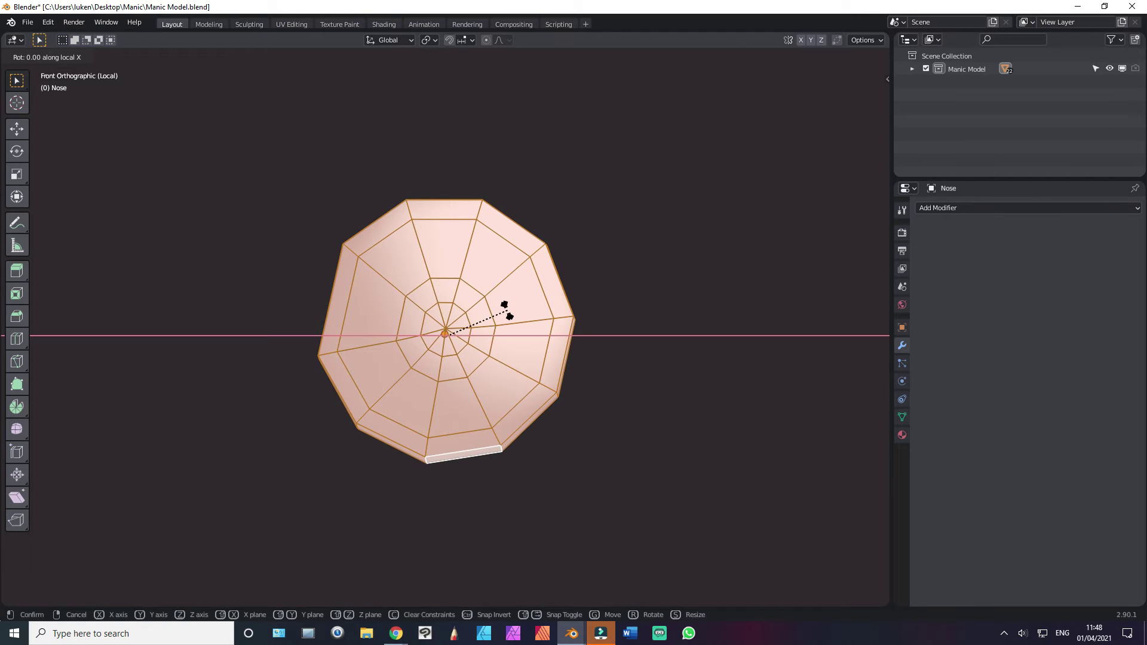
key(x)
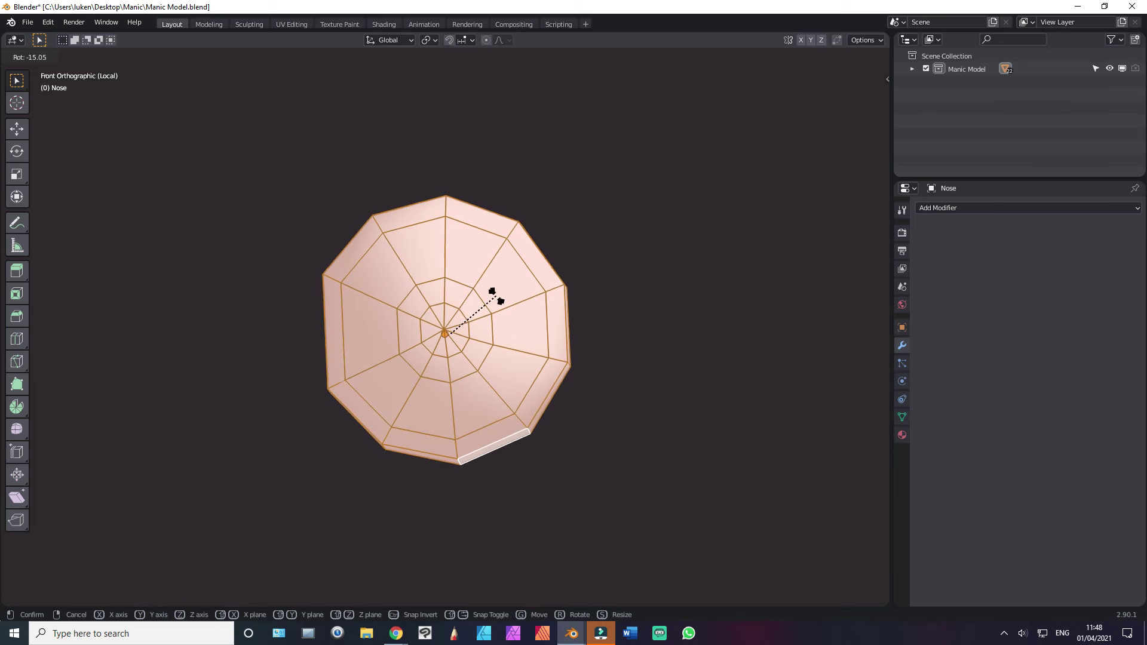
click(495, 297)
Step: Deselect the nose and turn on X-ray display
key(alt+a)
key(z)
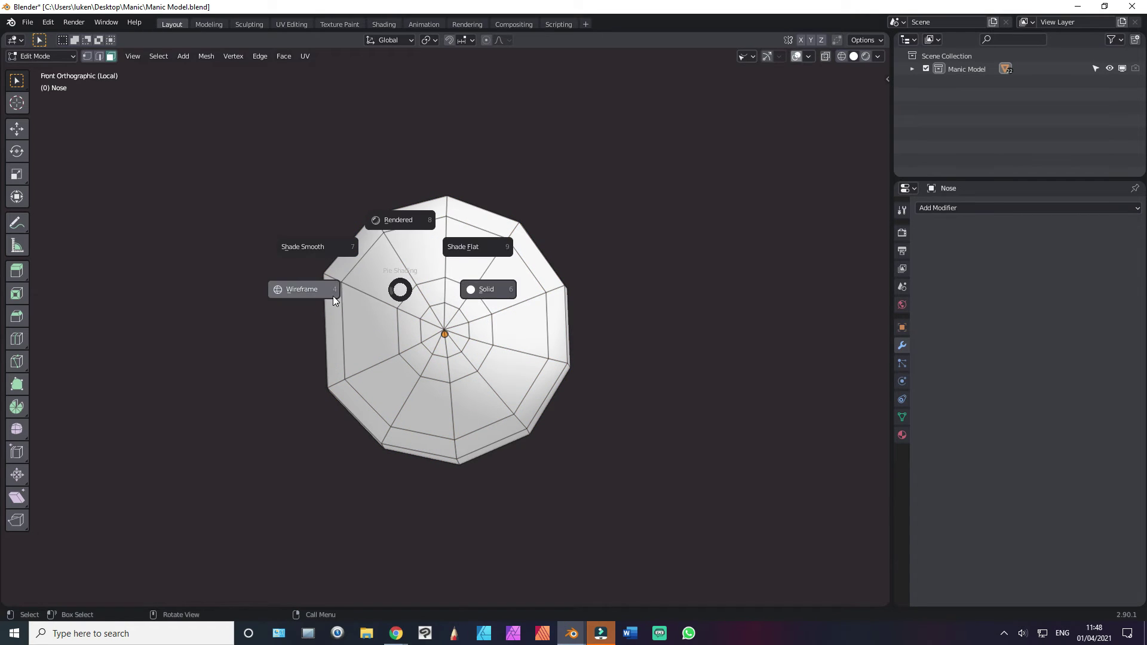
click(366, 247)
Step: Box-select the left half of the nose and delete its faces
key(b)
drag(218, 91, 449, 476)
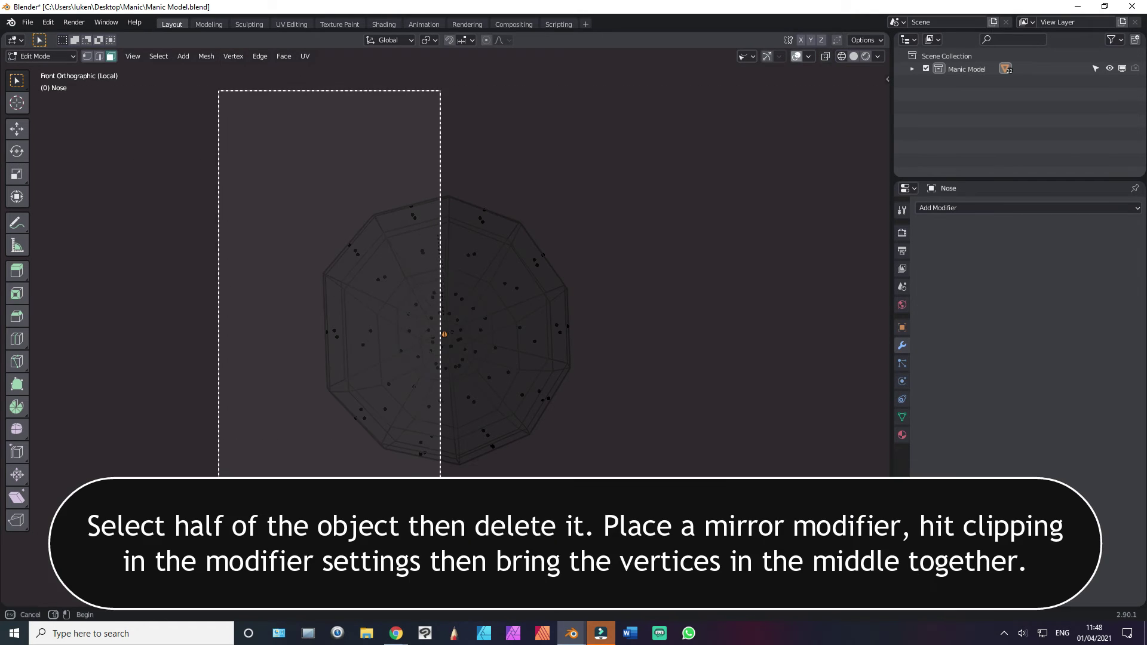
key(x)
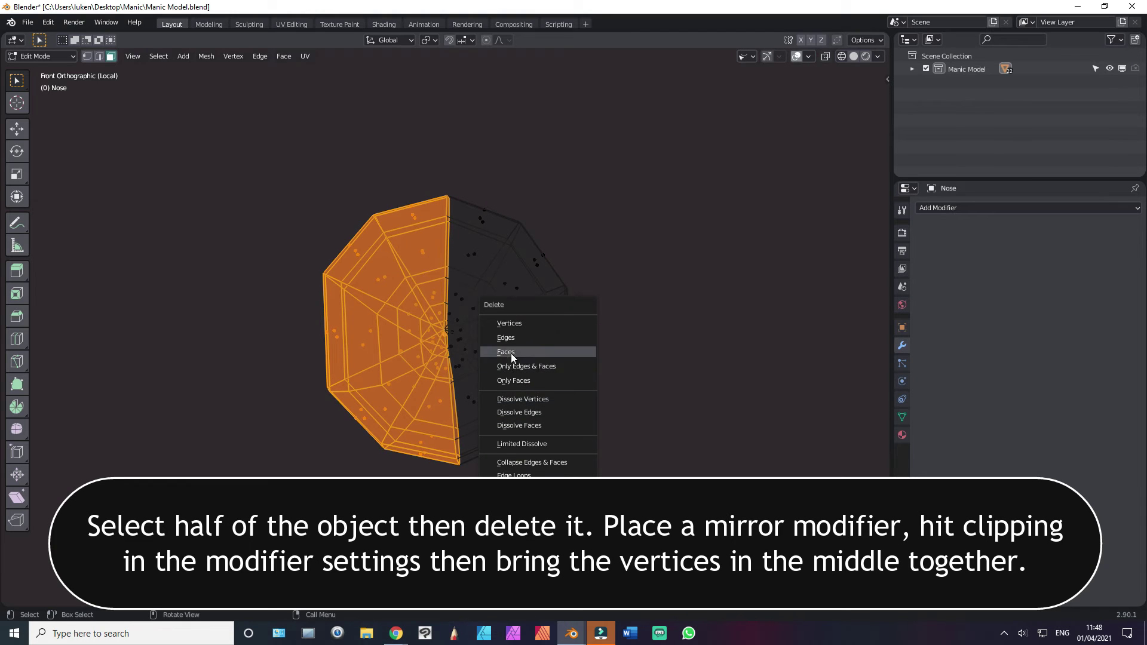
click(511, 353)
Step: Select the remaining nose half and add a Mirror modifier with Clipping enabled
key(z)
key(b)
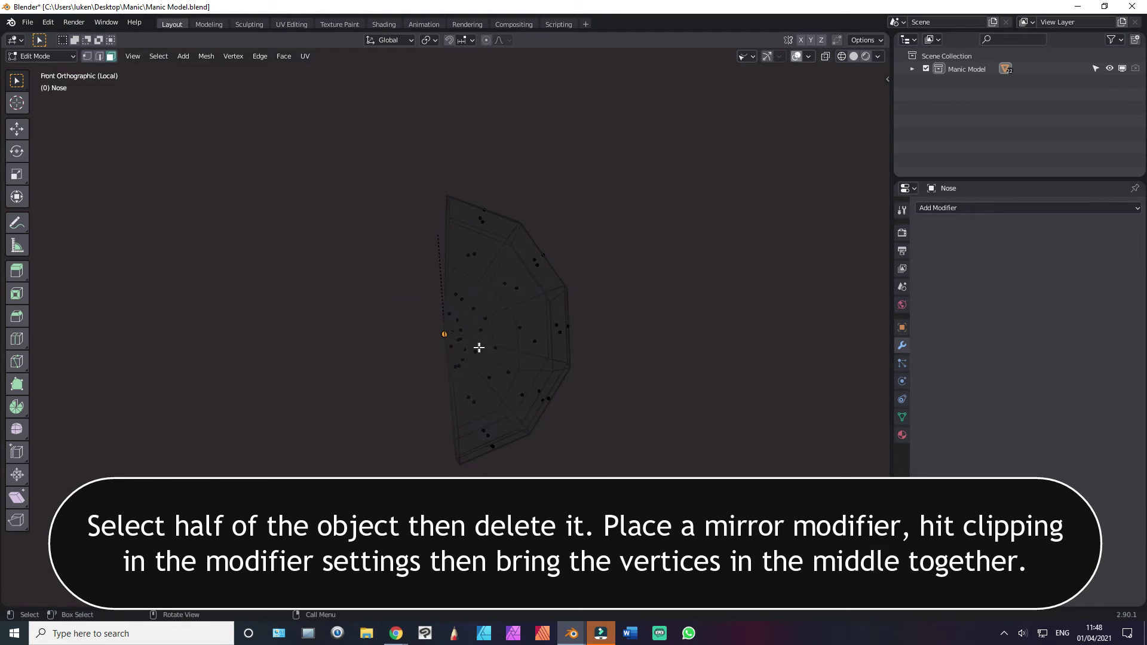
key(a)
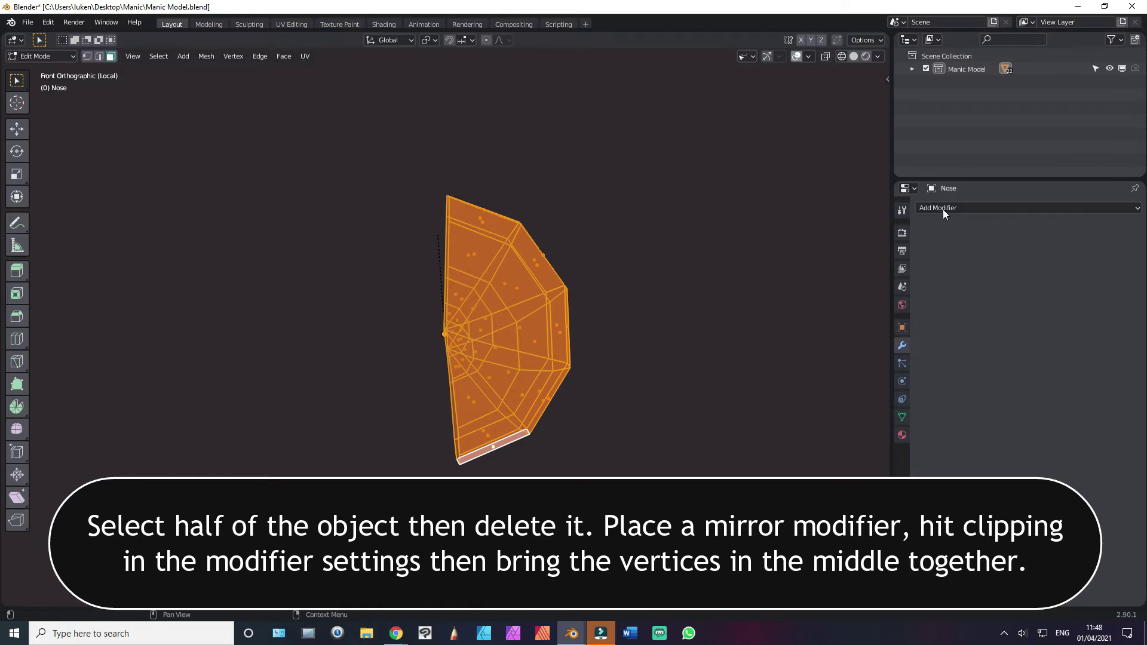
click(941, 205)
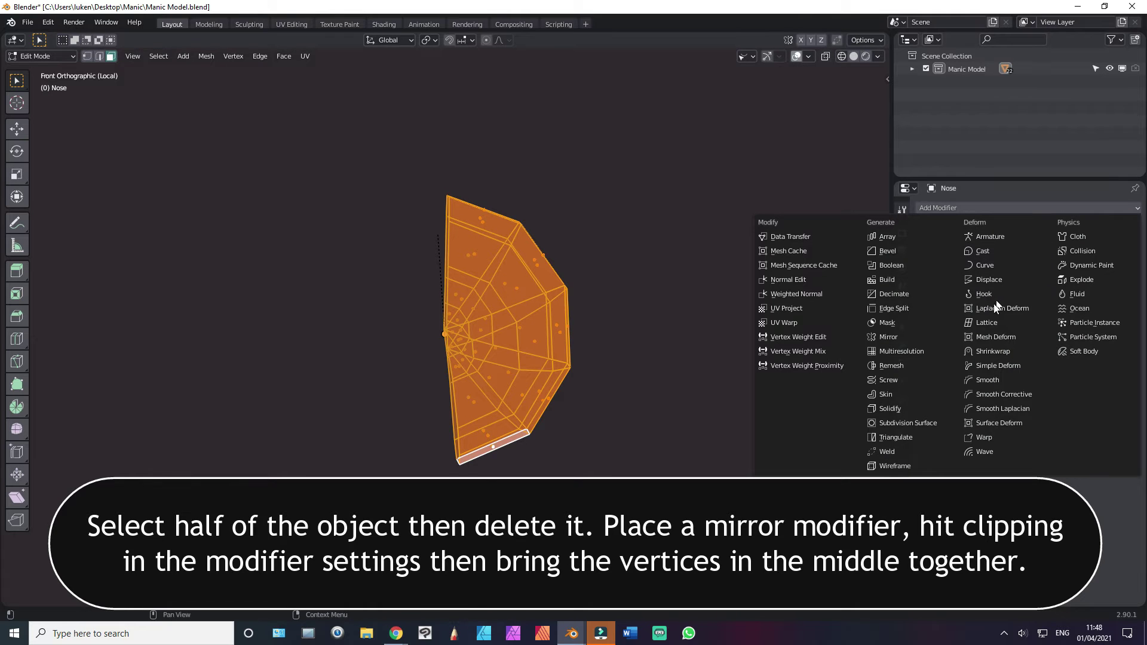
click(894, 335)
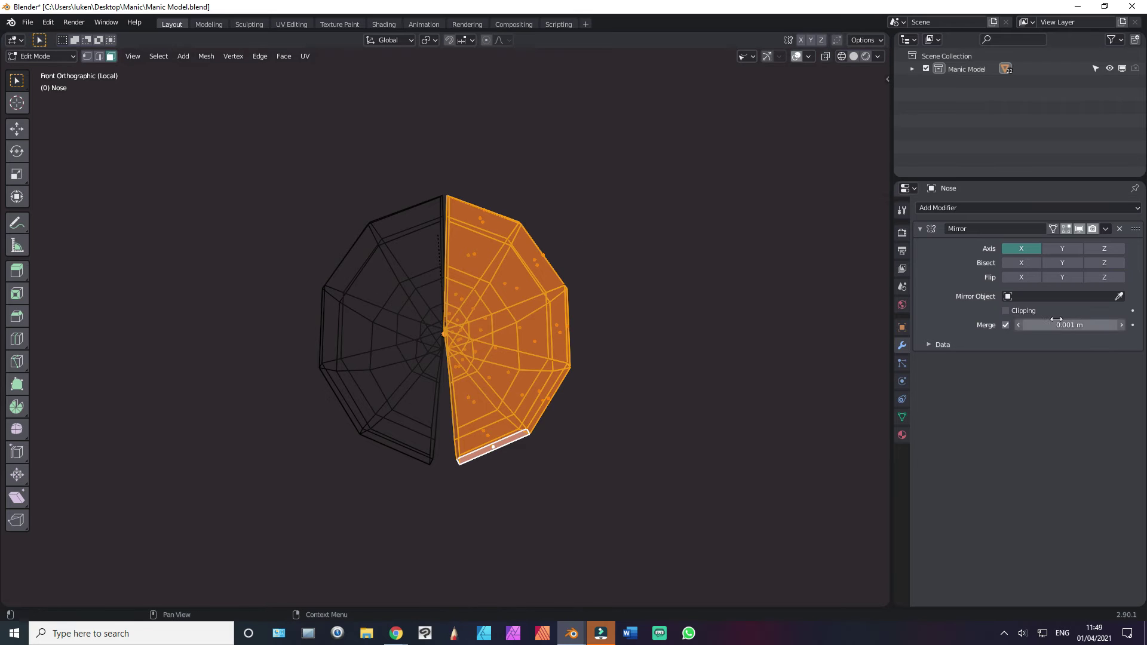
click(1013, 311)
Step: Rotate the nose half slightly, deselect it, and return to solid shading
key(r)
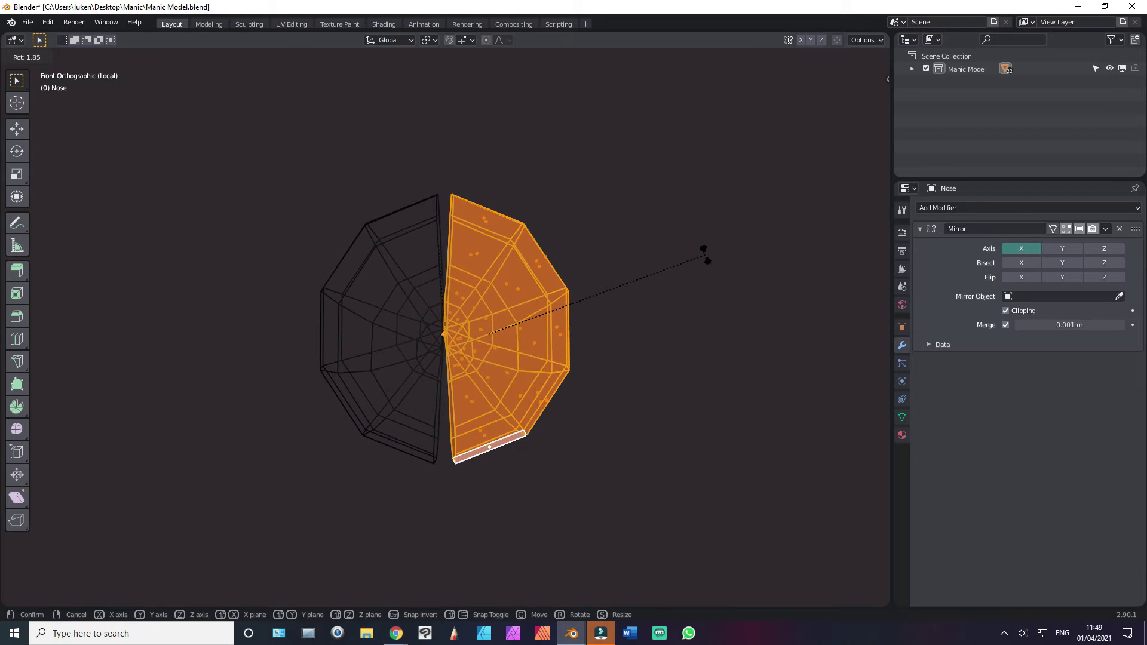
click(705, 273)
key(r)
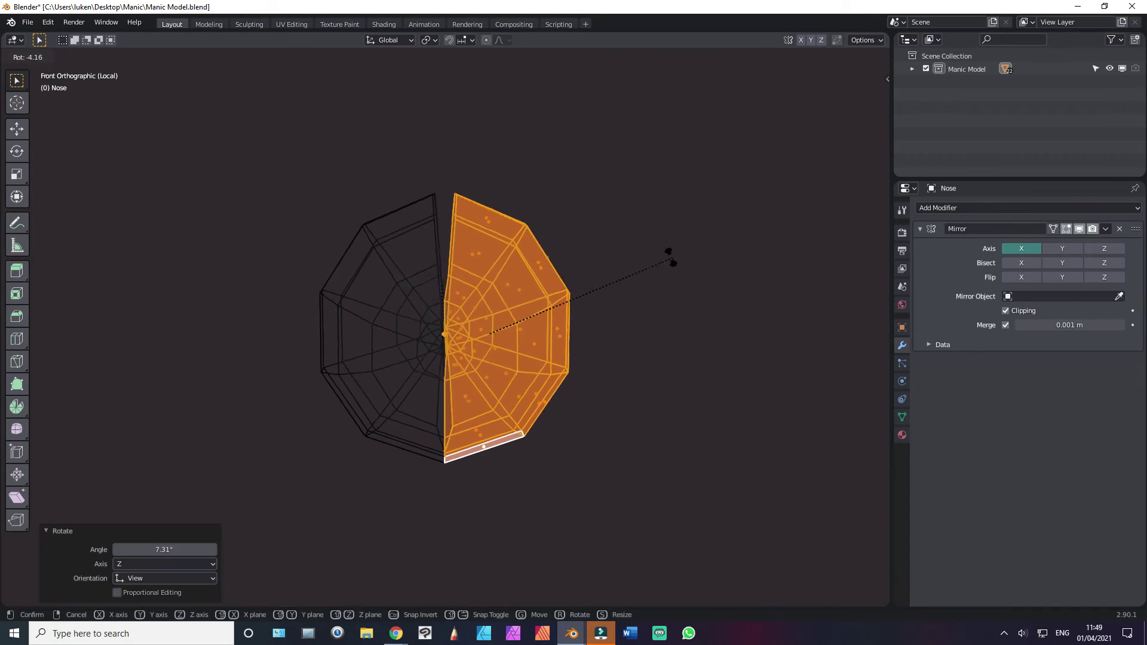
click(646, 258)
click(547, 319)
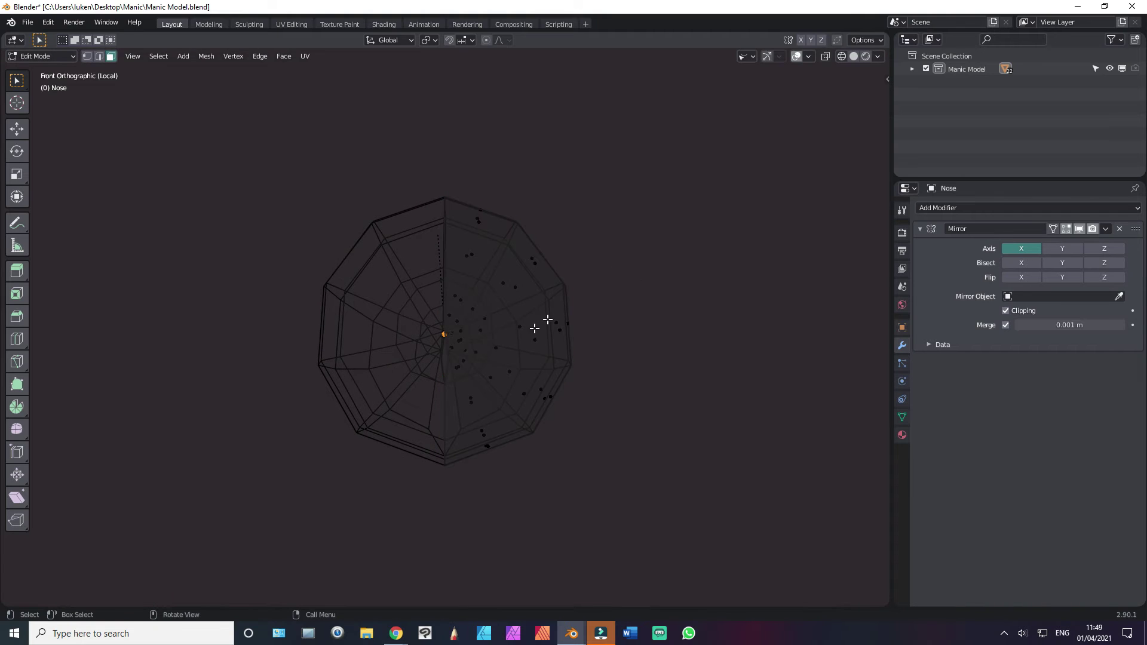
key(z)
click(567, 358)
Step: Scale the centre seam edge loop to 0 along X to close the mirror gap
scroll(457, 328, up, 2)
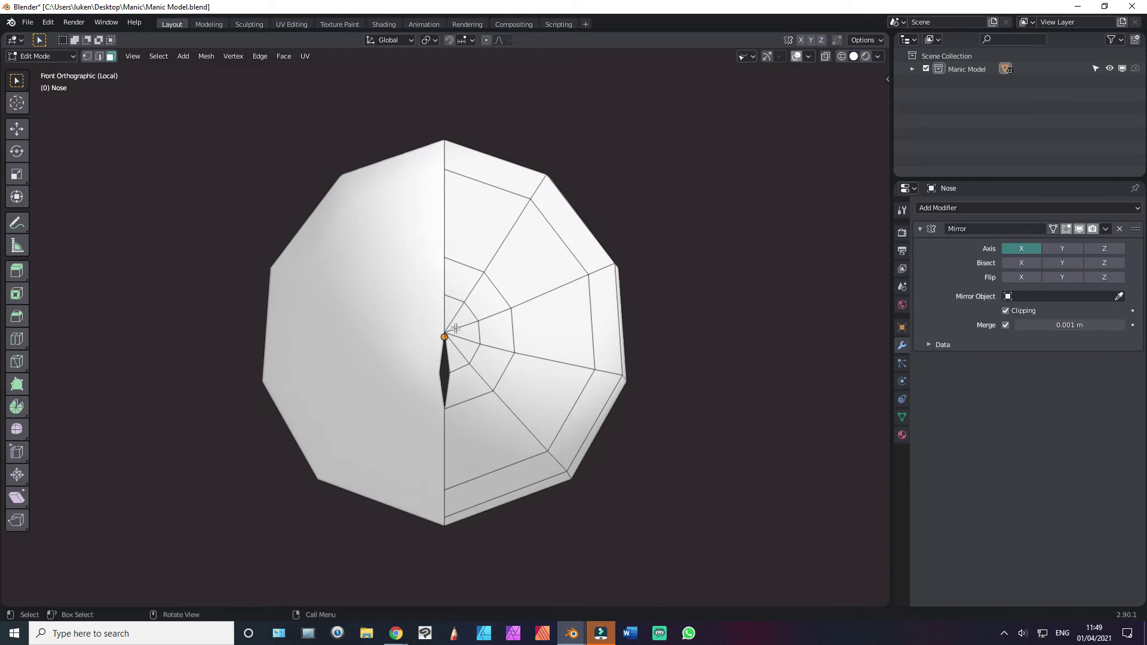
key(a)
key(alt+a)
key(2)
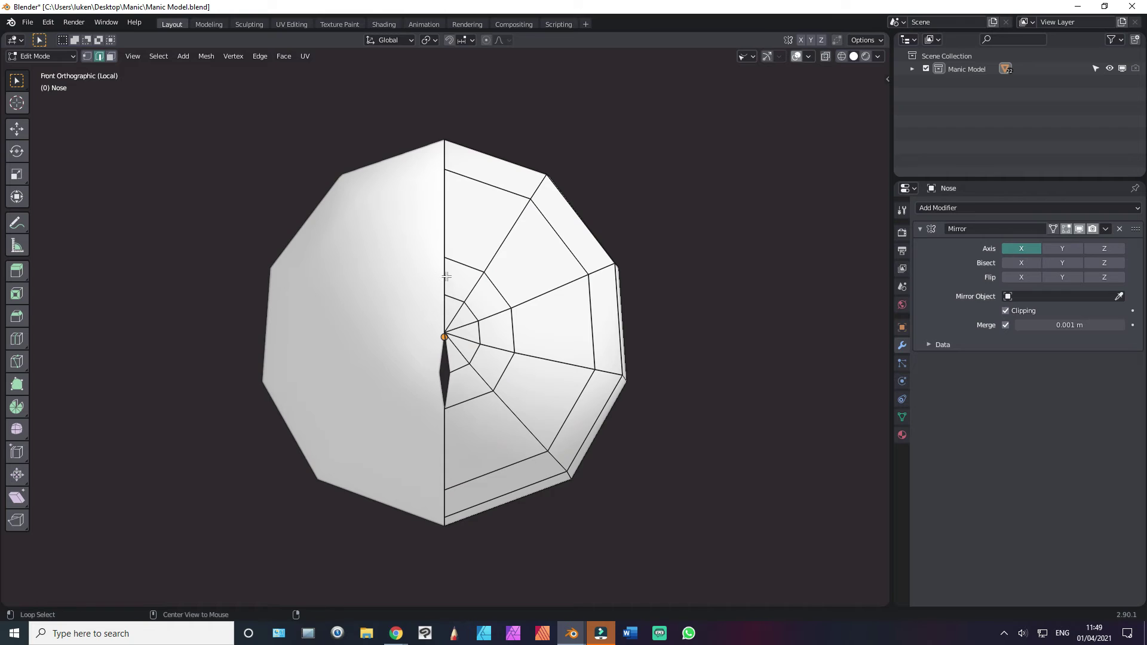
alt+click(445, 279)
key(s)
key(x)
key(0)
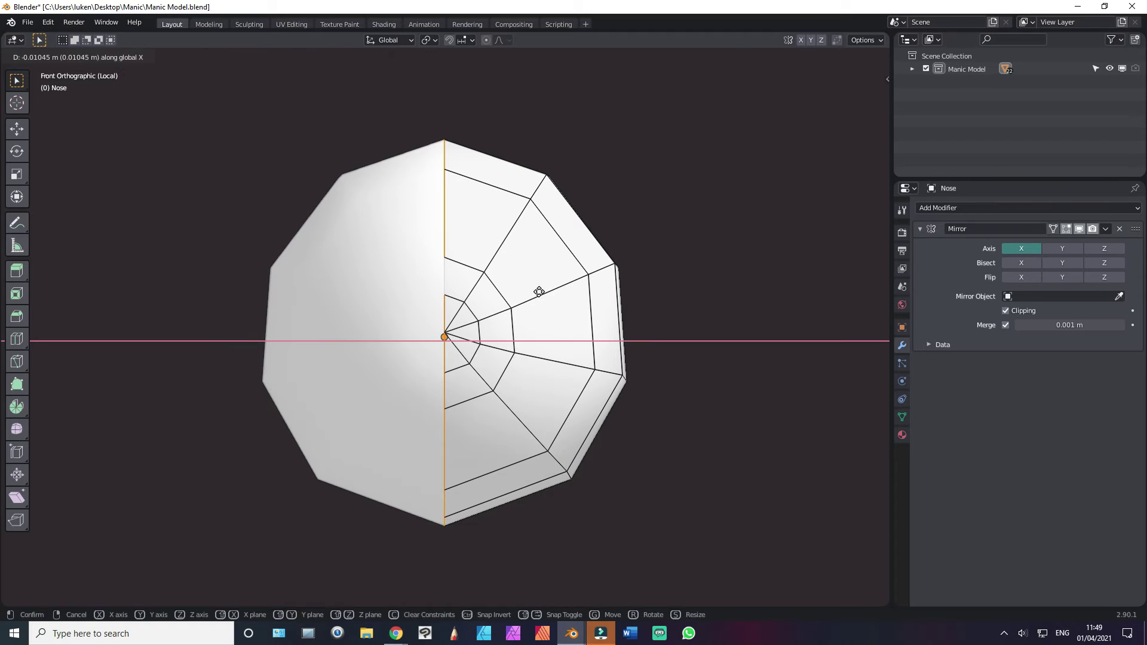
key(Return)
key(alt+a)
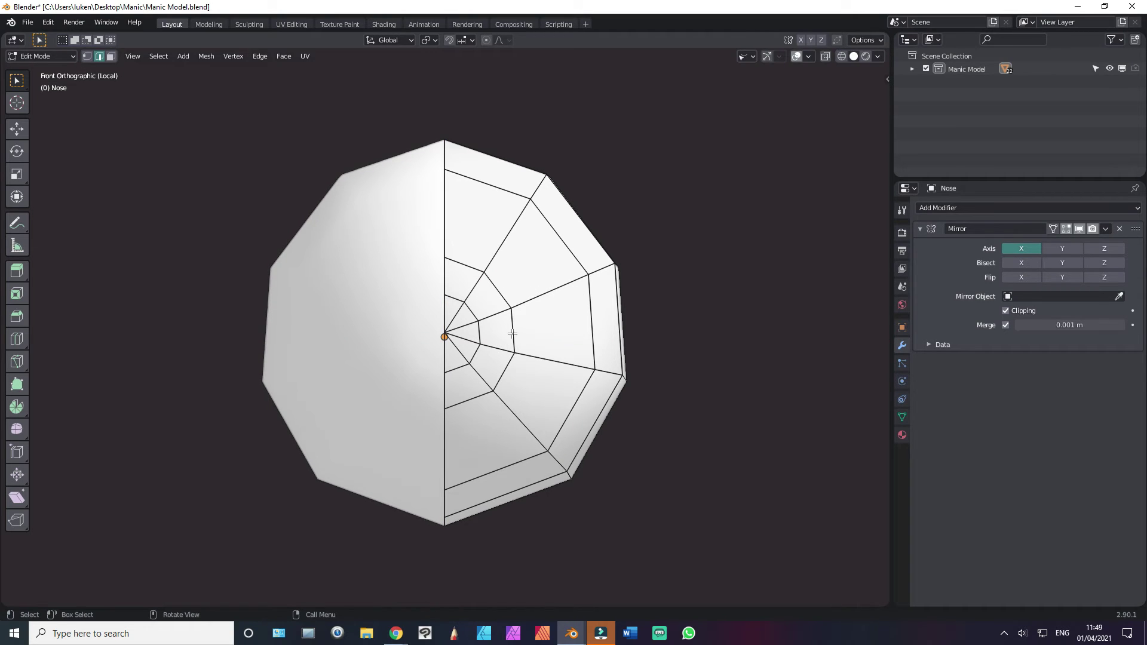
Step: Dissolve the edge ring around the nose centre and check the shape
alt+click(512, 334)
key(x)
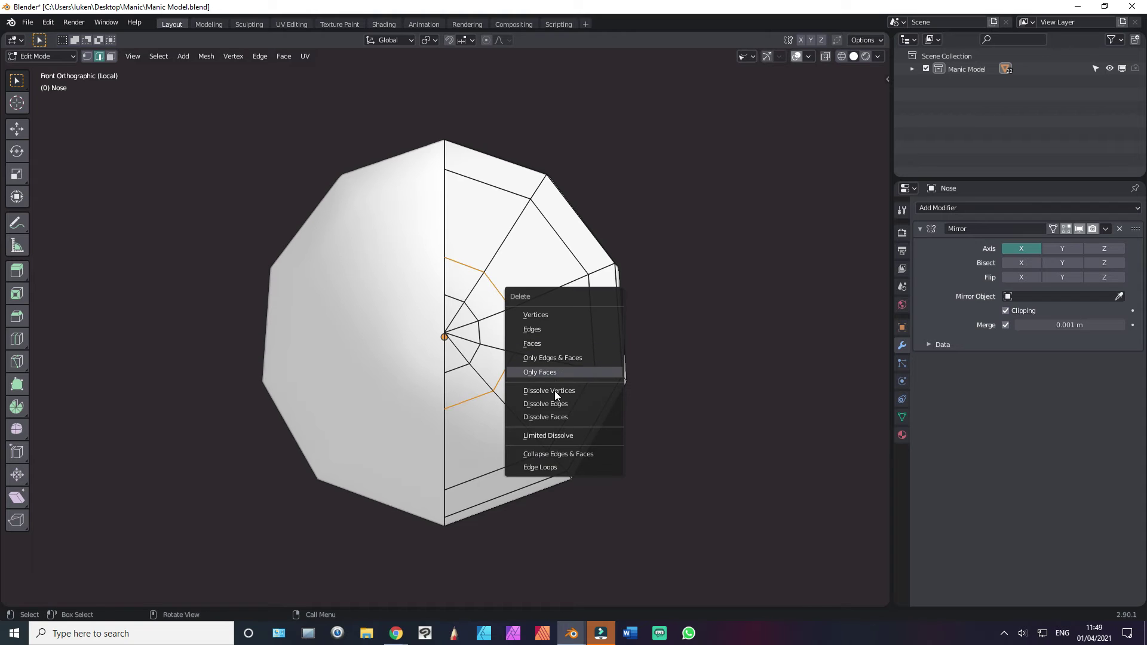
click(550, 405)
key(a)
mouse_move(509, 351)
middle_down()
mouse_move(400, 334)
mouse_move(463, 348)
middle_up()
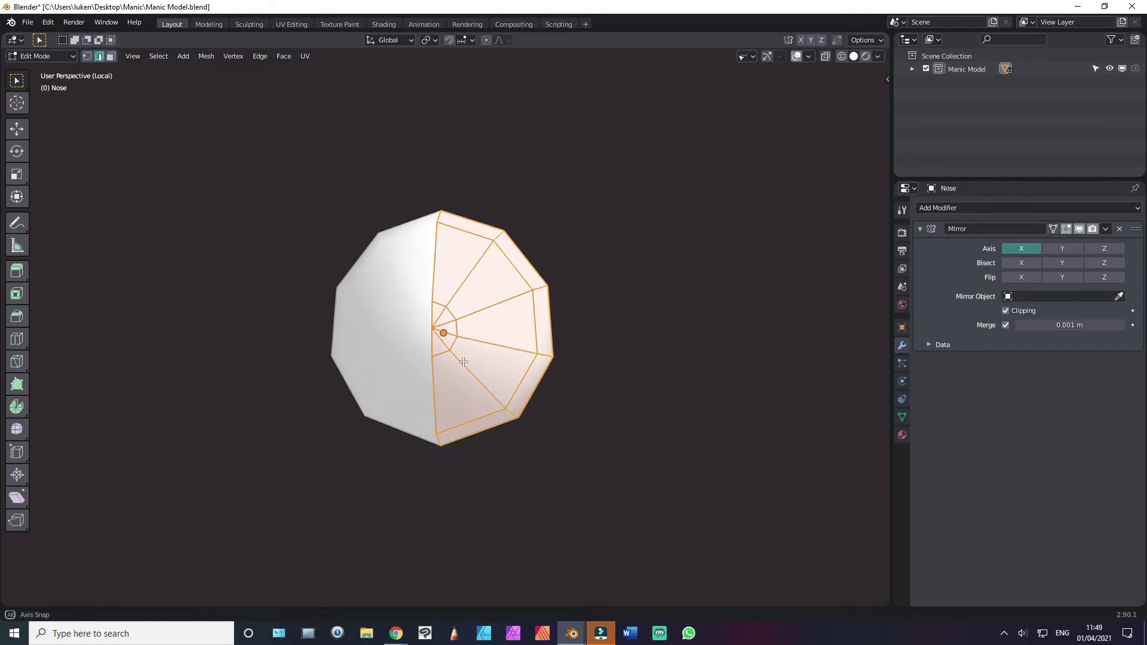
key(alt+a)
Step: Edge-slide one nose edge loop to a new position
alt+click(537, 339)
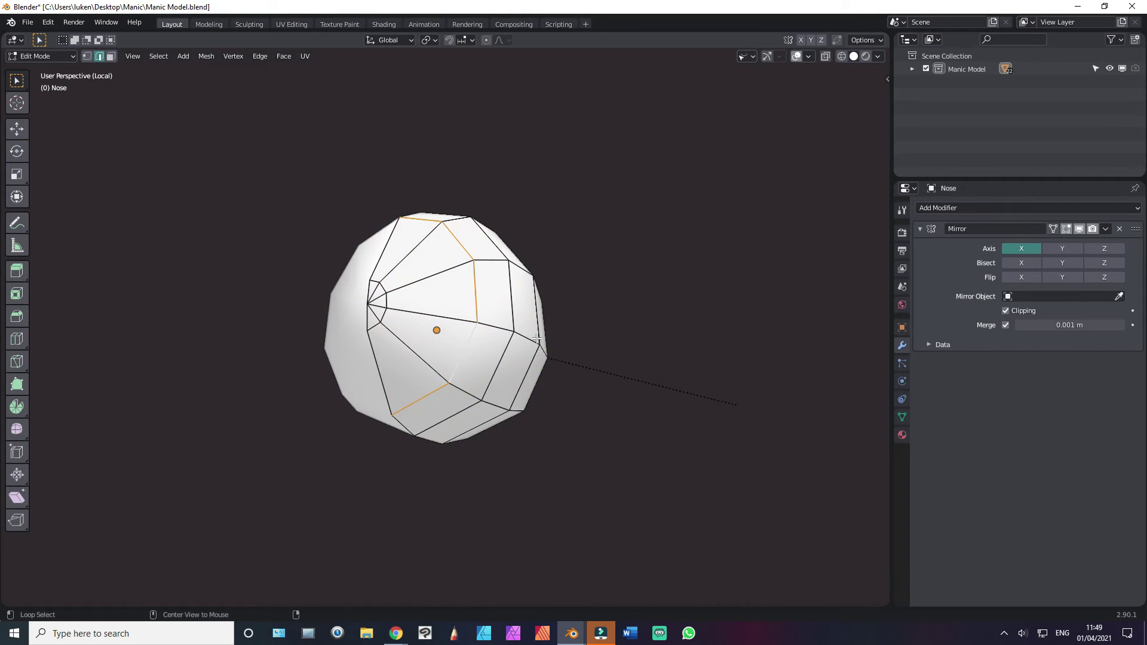
key(g)
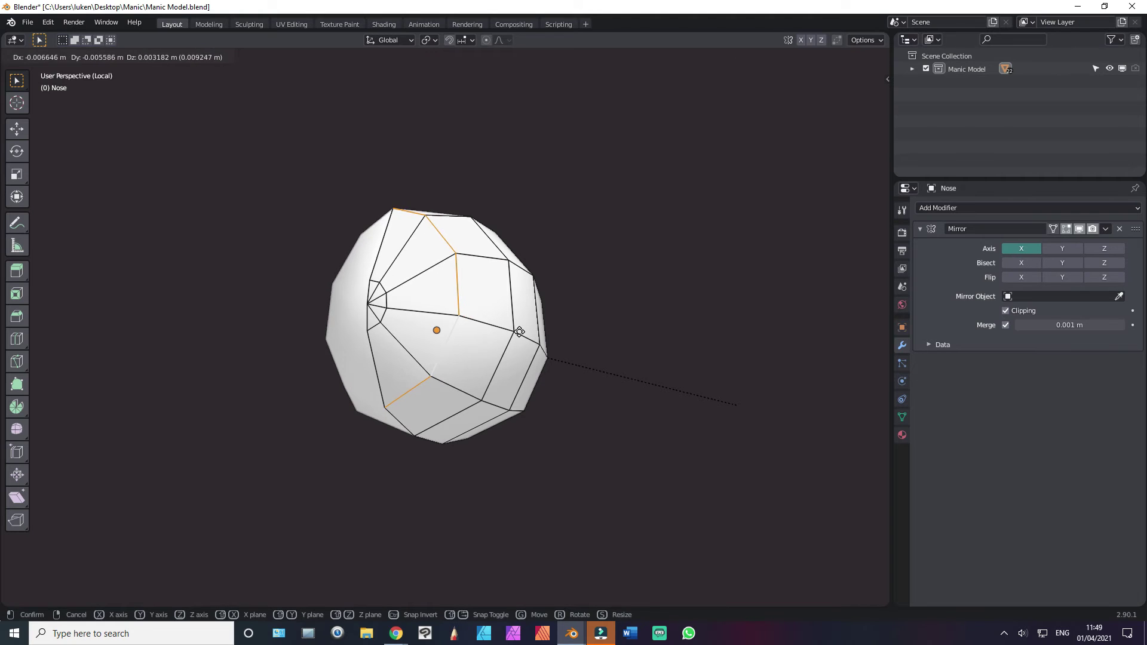
key(Escape)
key(g)
key(g)
click(558, 323)
key(alt+a)
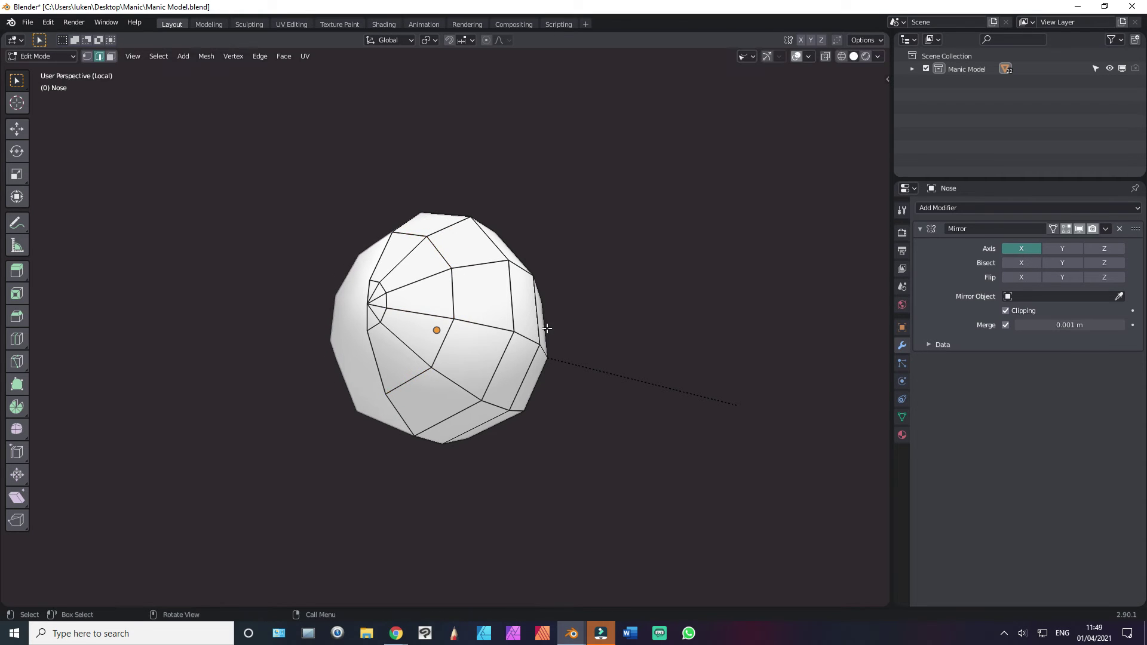
Step: Select the two stacked lower faces in face mode
middle_drag(494, 345, 477, 332)
key(3)
click(473, 380)
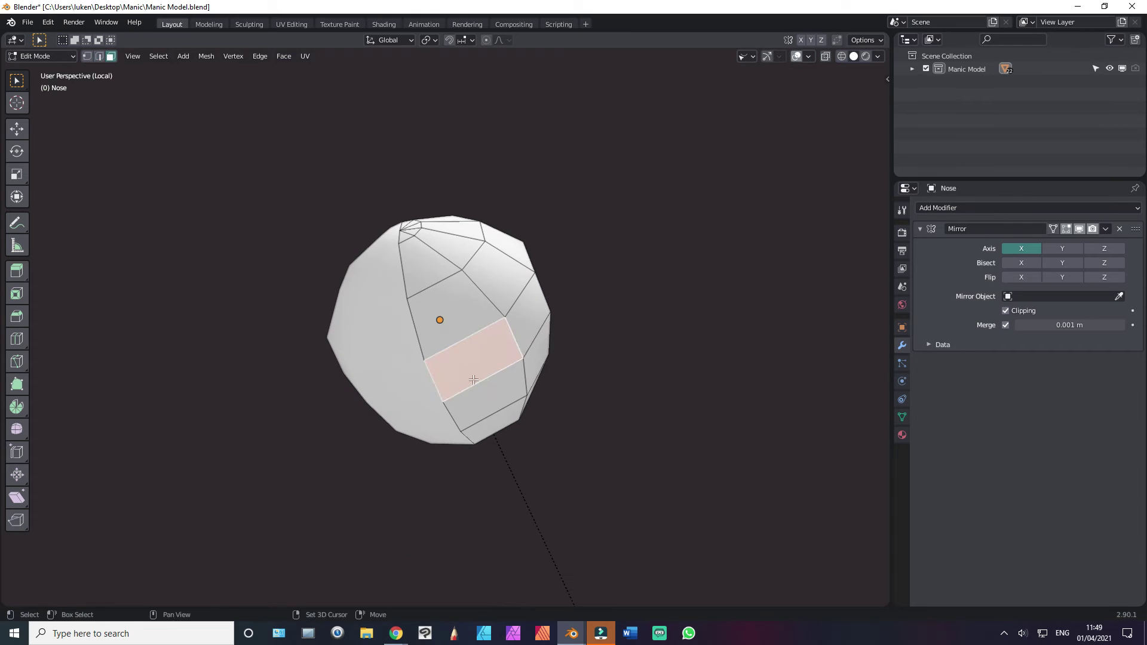
Step: Inset the two lower nose faces
key(KP_1)
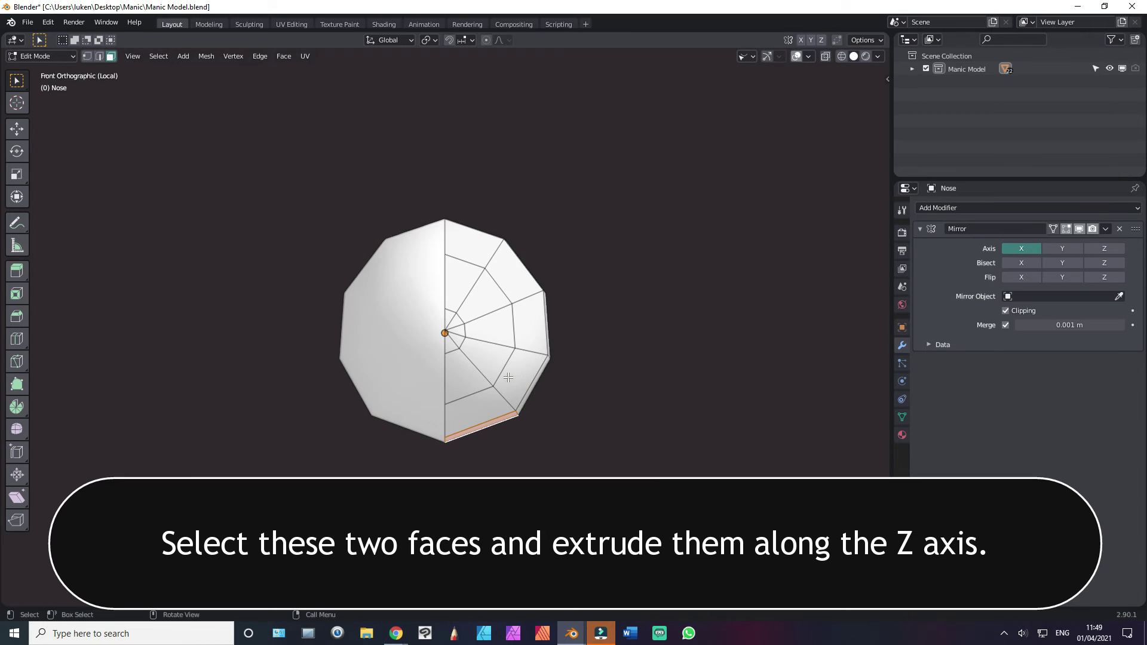
key(e)
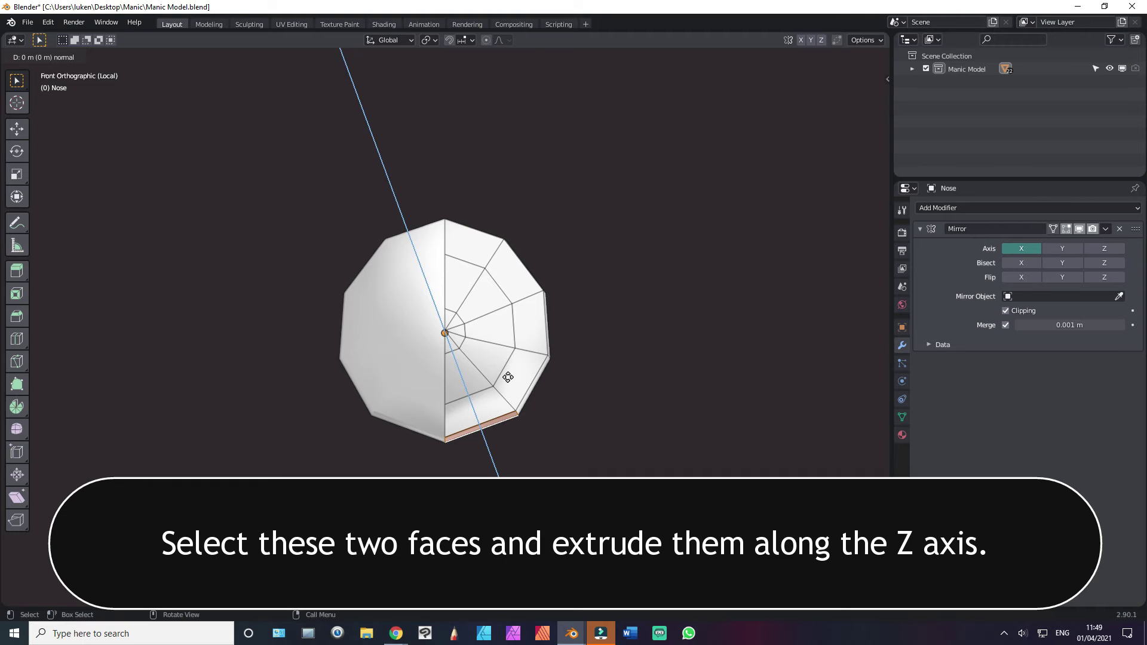
right_click(525, 378)
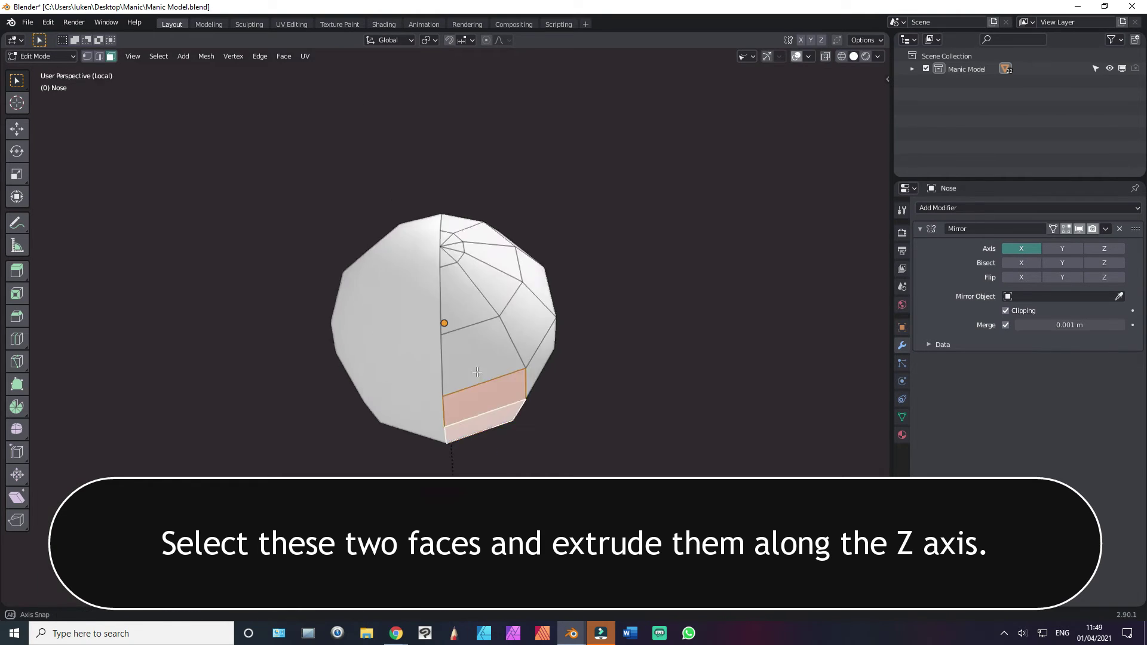
key(i)
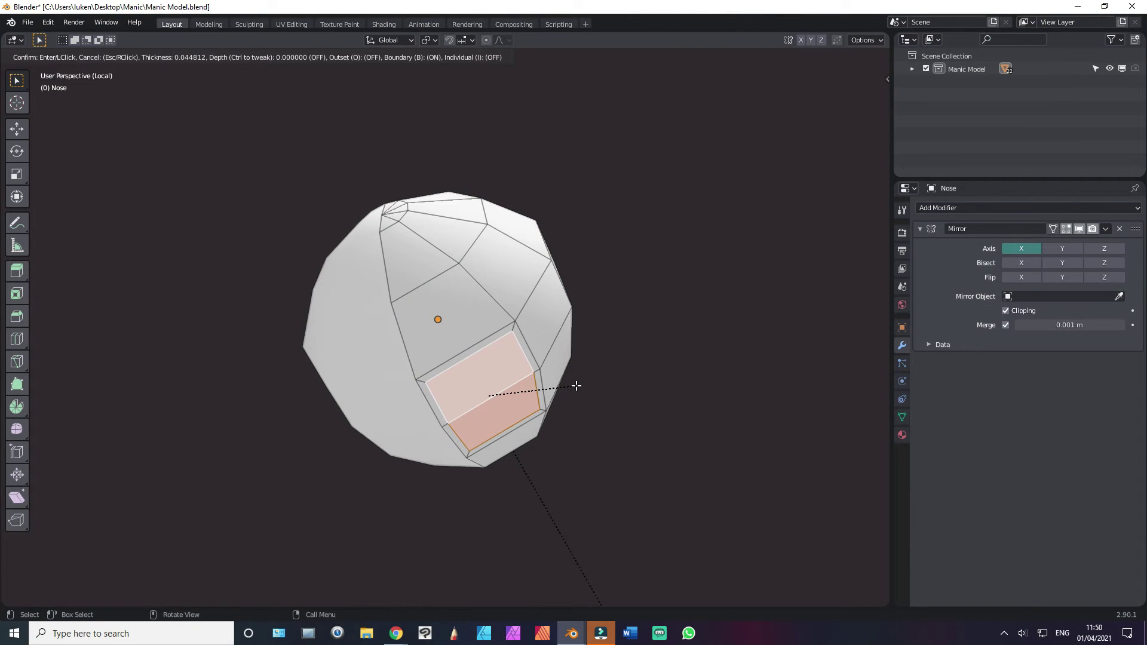
click(575, 382)
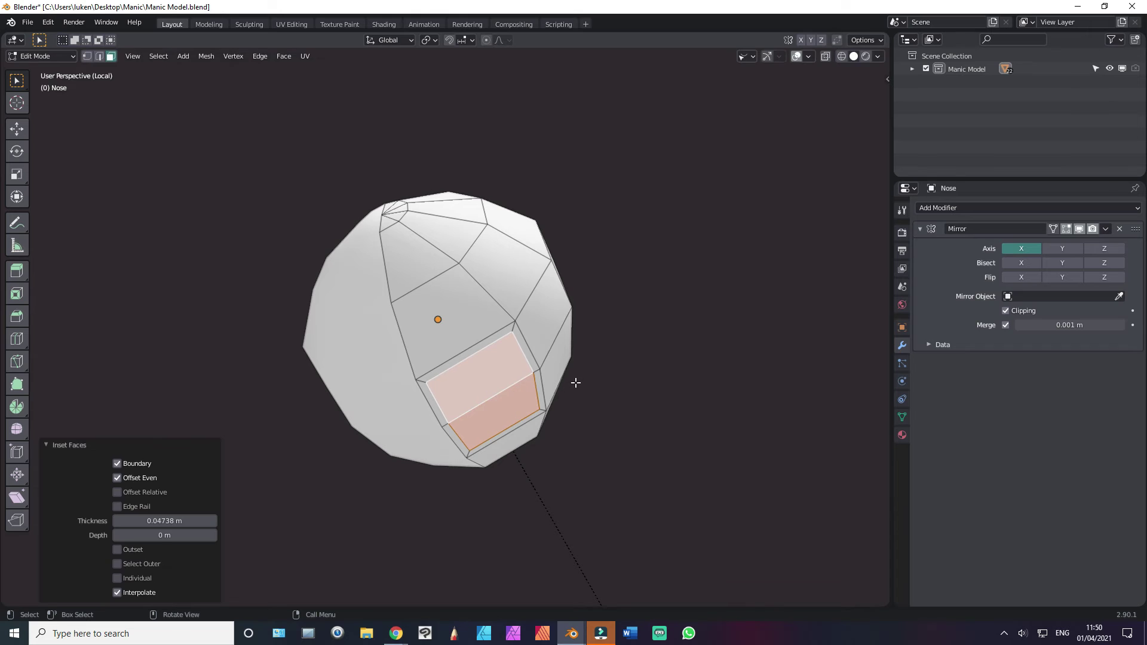
Step: Extrude the inset faces slightly outward along their normal
key(KP_1)
mouse_move(518, 424)
middle_down()
mouse_move(588, 430)
mouse_move(538, 340)
middle_up()
key(e)
click(589, 424)
Step: Round the inset faces into a circle with LoopTools Circle
scroll(538, 340, up, 3)
right_click(538, 340)
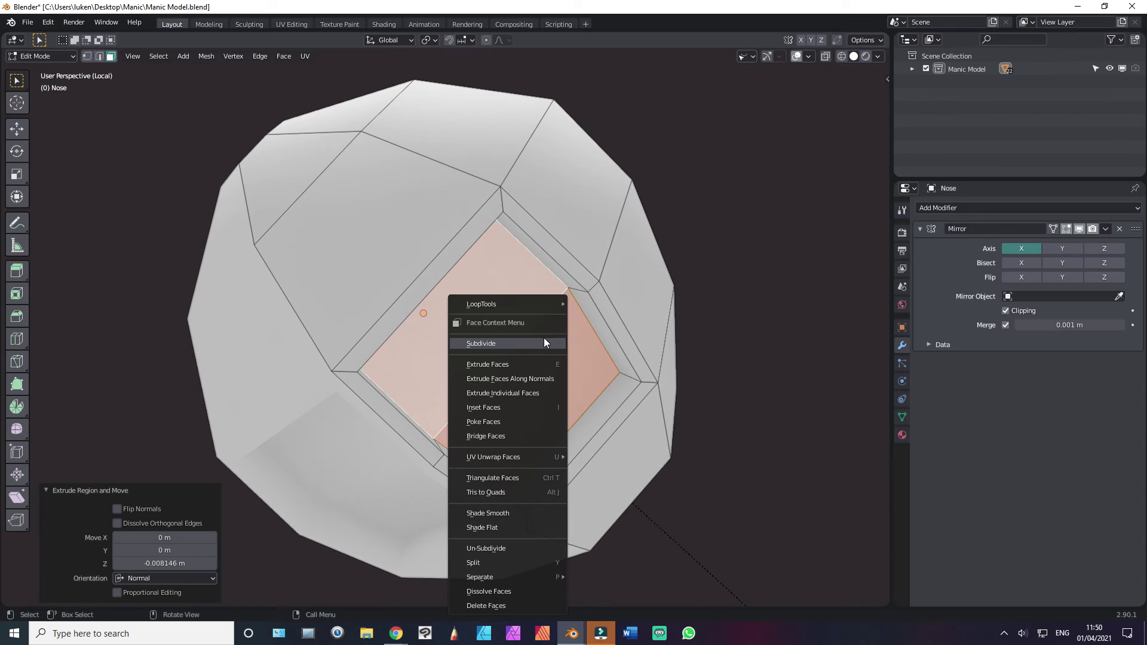
mouse_move(497, 303)
click(591, 329)
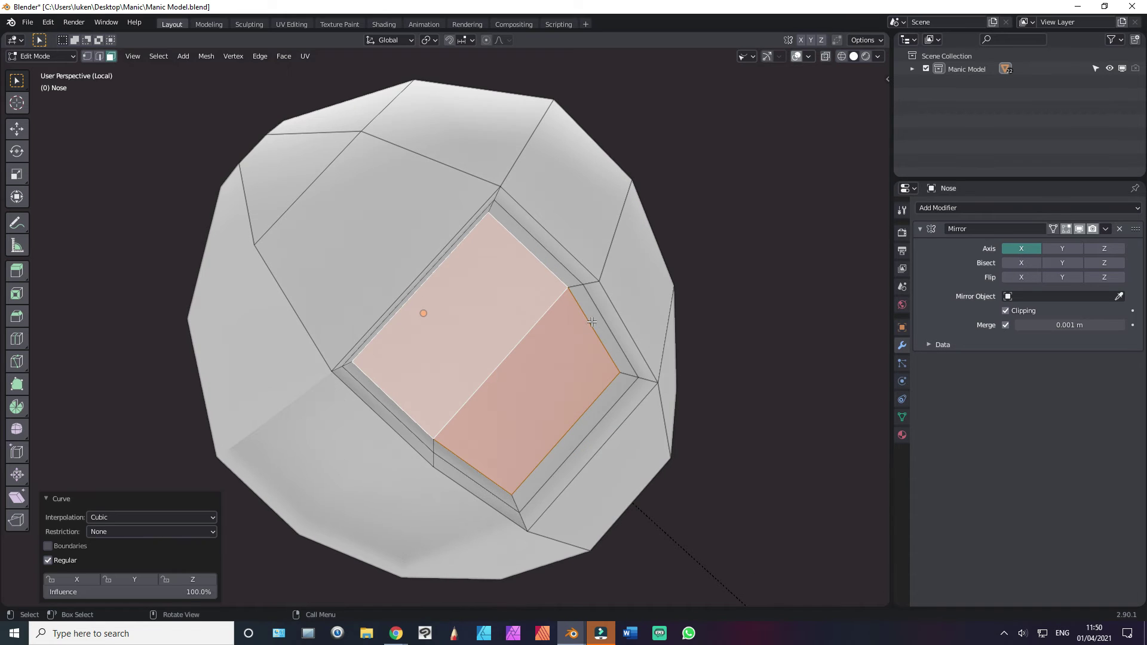
key(ctrl+z)
right_click(596, 324)
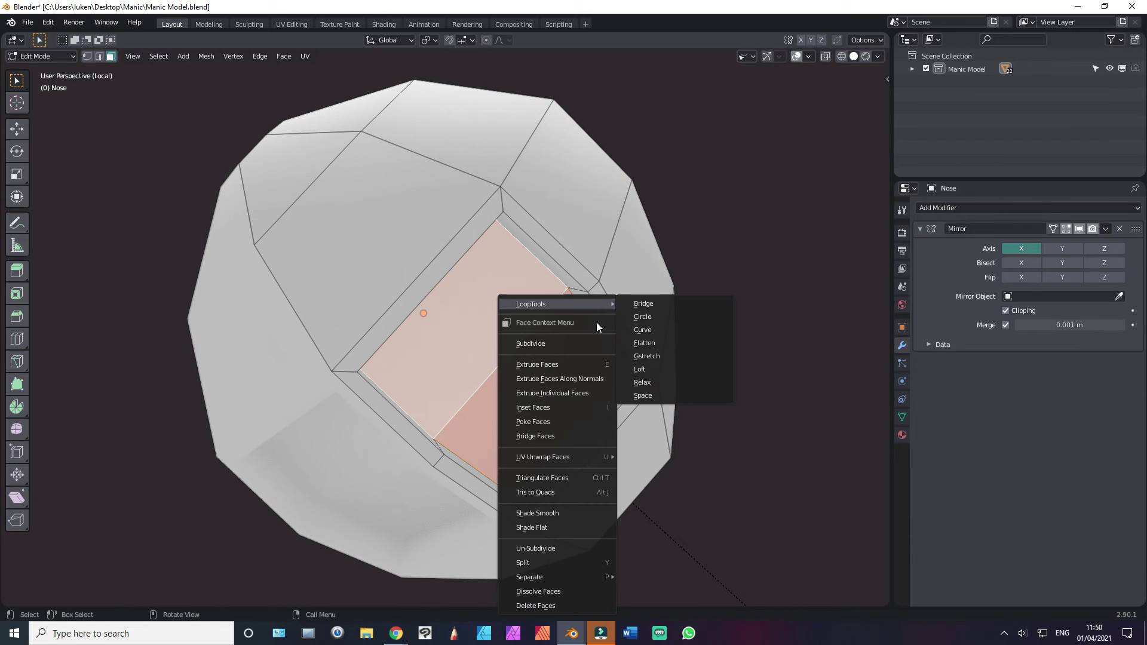
click(668, 322)
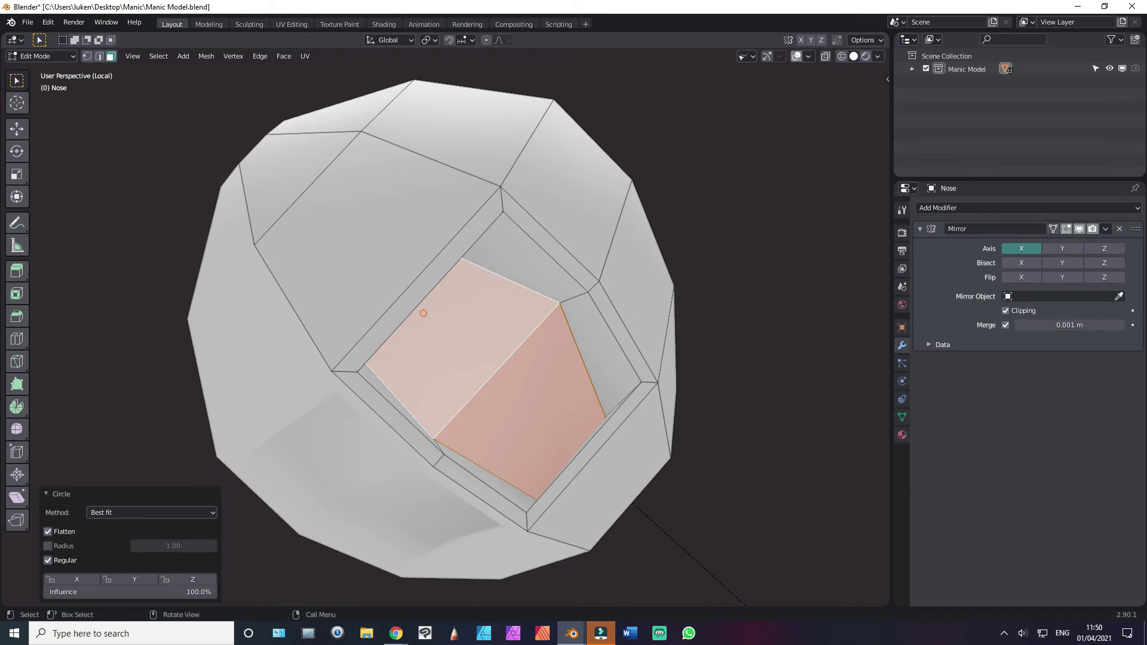
Step: Widen the circular faces along X and shift them slightly left along X
key(s)
key(x)
click(624, 280)
key(g)
key(x)
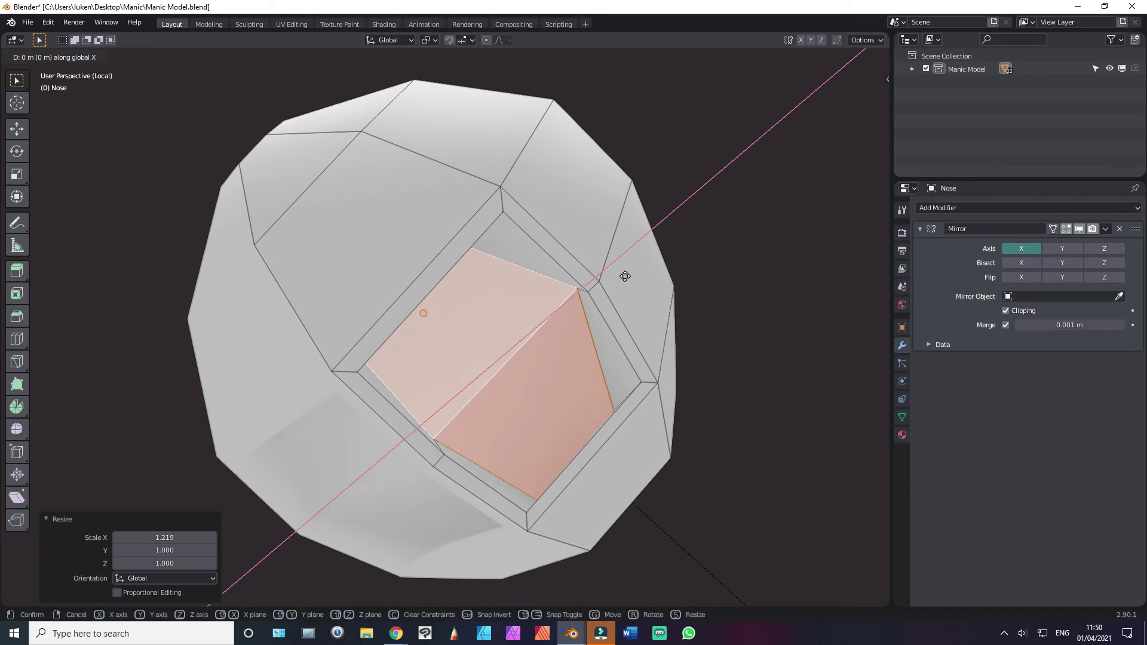
key(Escape)
scroll(572, 305, down, 2)
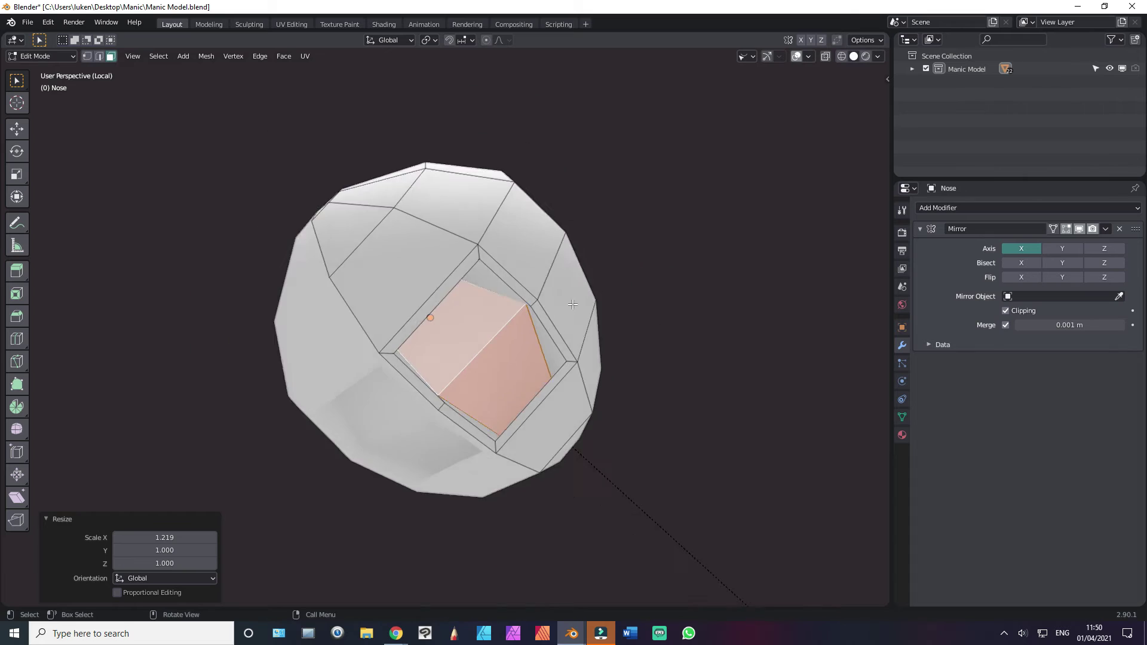
middle_drag(573, 304, 606, 301)
key(g)
key(x)
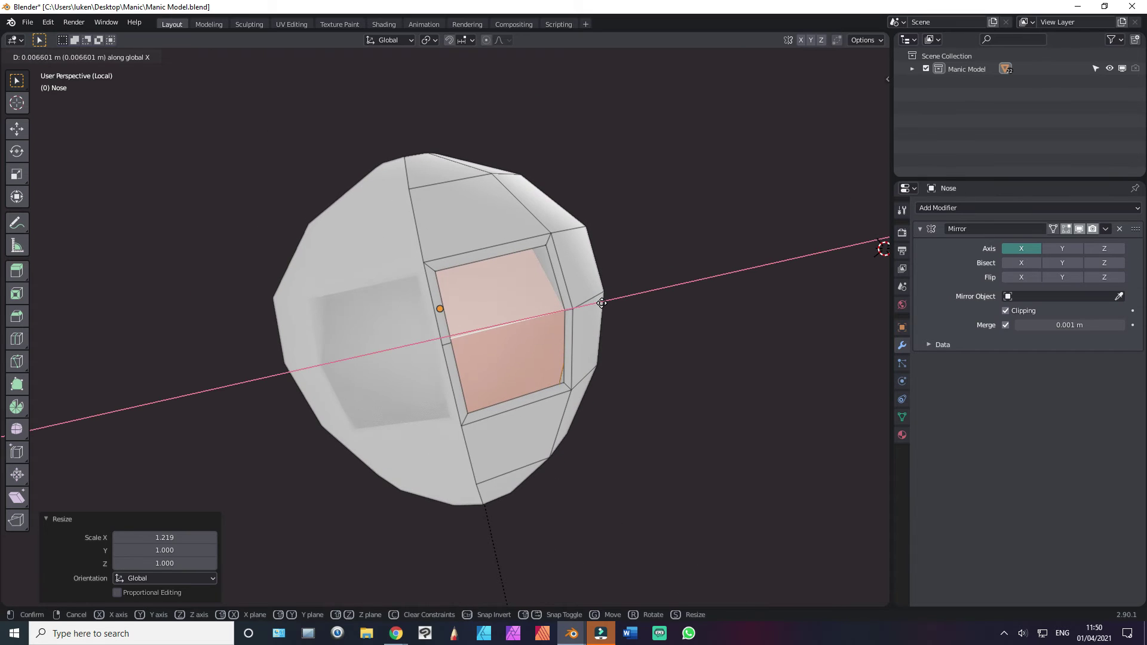
click(541, 309)
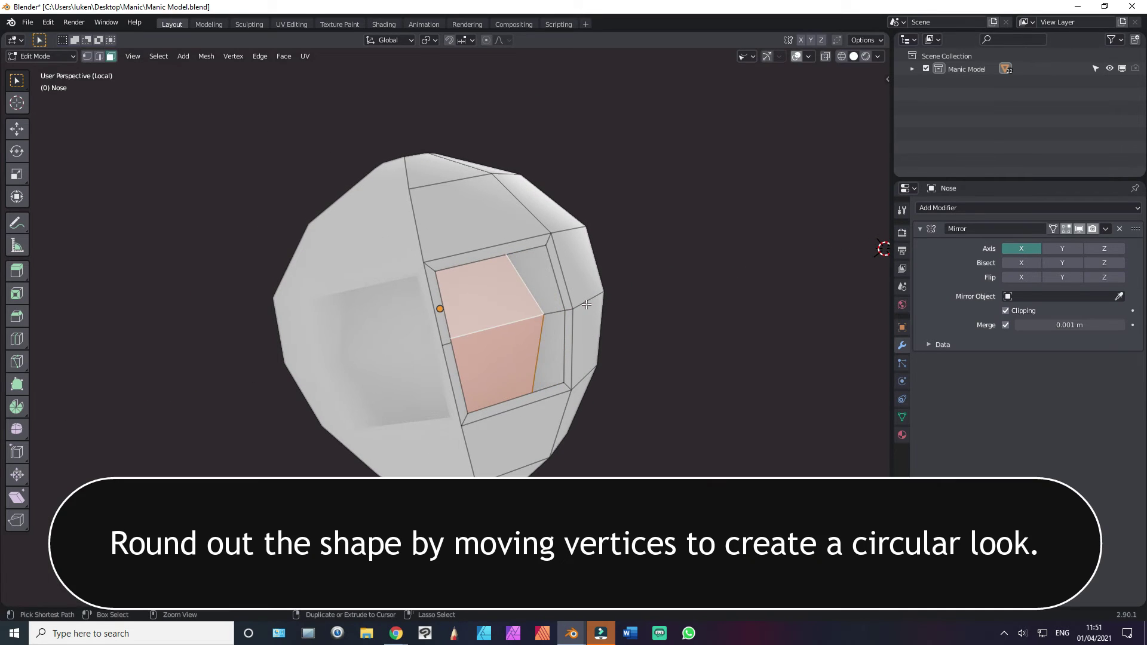
Step: Scale the circular face smaller
key(g)
key(x)
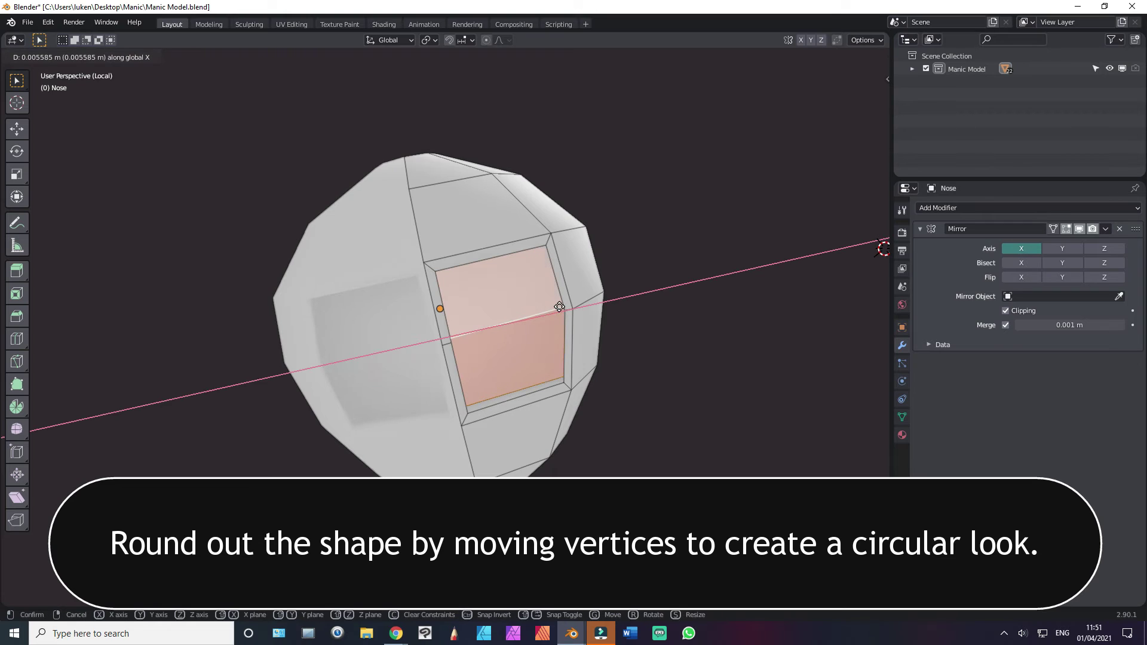
right_click(547, 307)
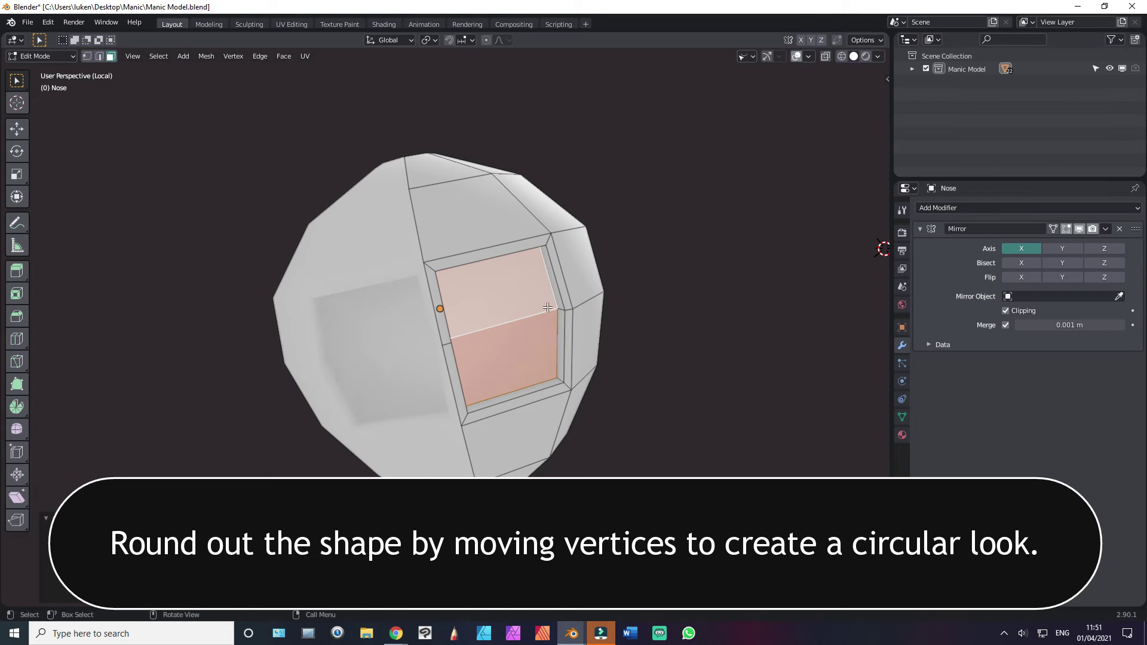
key(s)
click(589, 306)
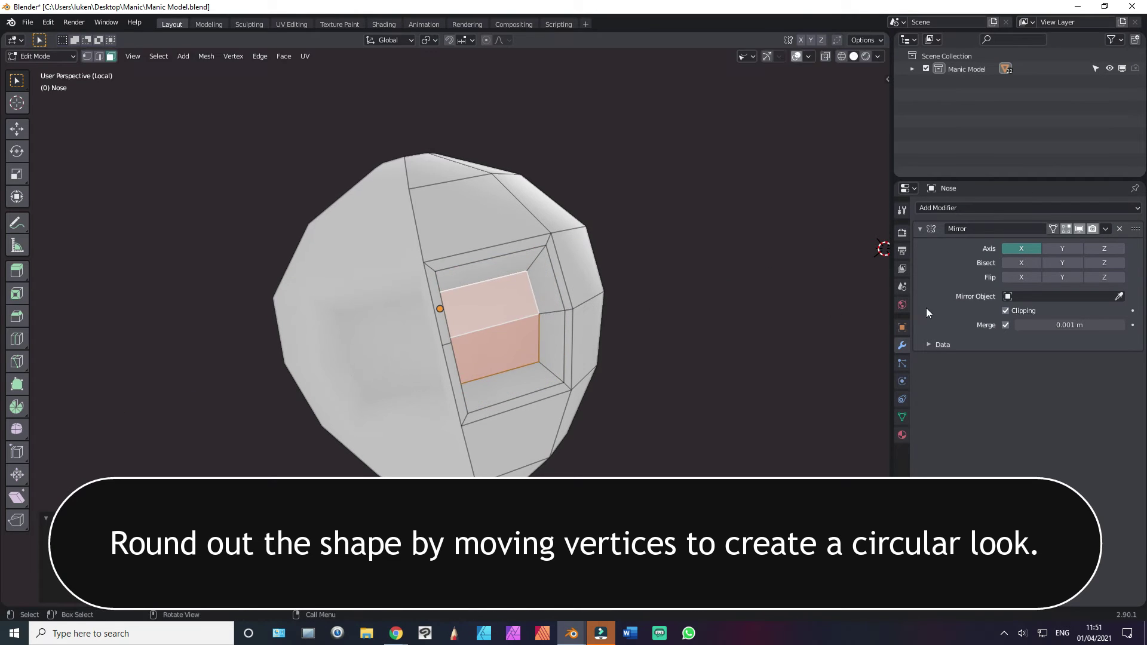
Step: Turn off Mirror clipping, shift the face along X, and select its top-right vertex
click(1020, 307)
key(g)
key(x)
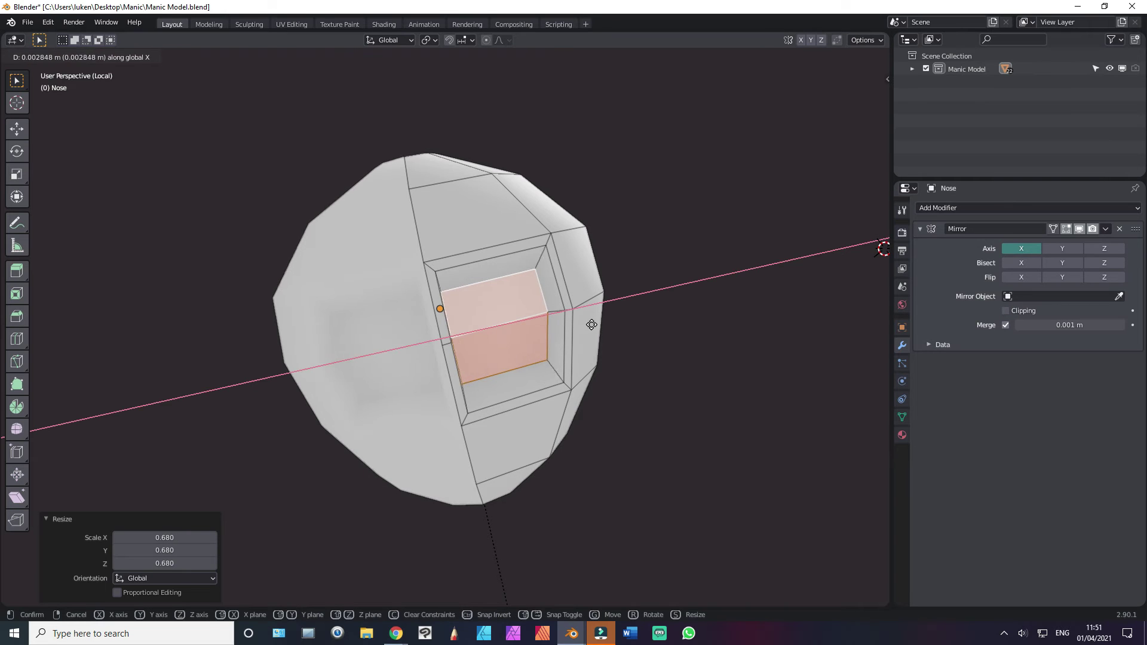
click(600, 321)
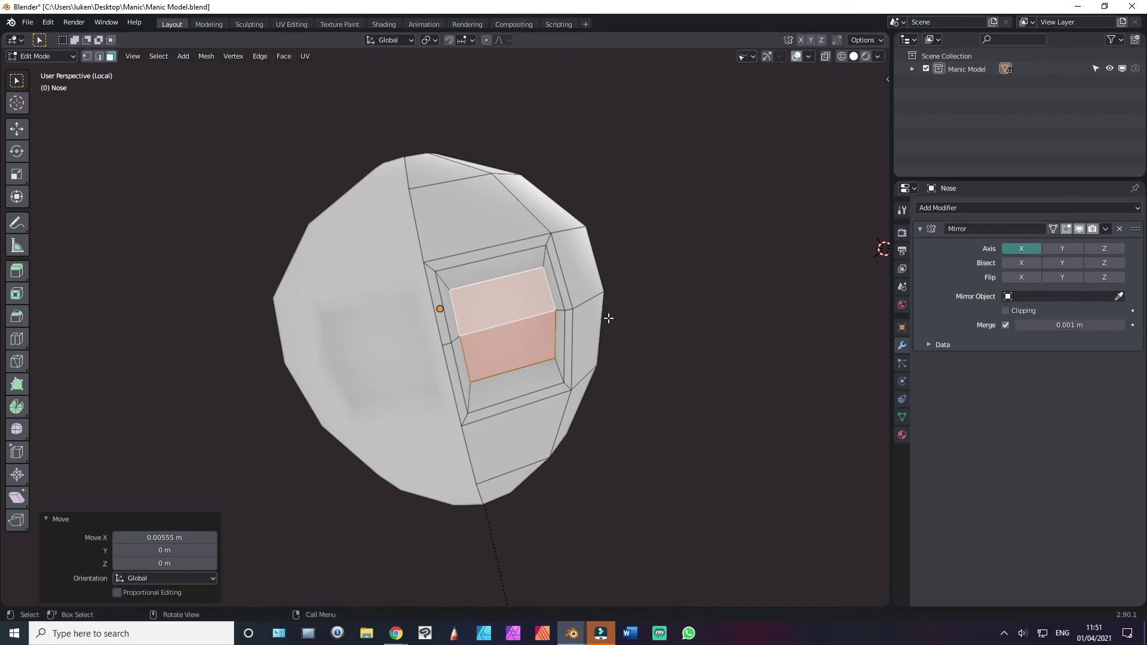
key(1)
click(542, 269)
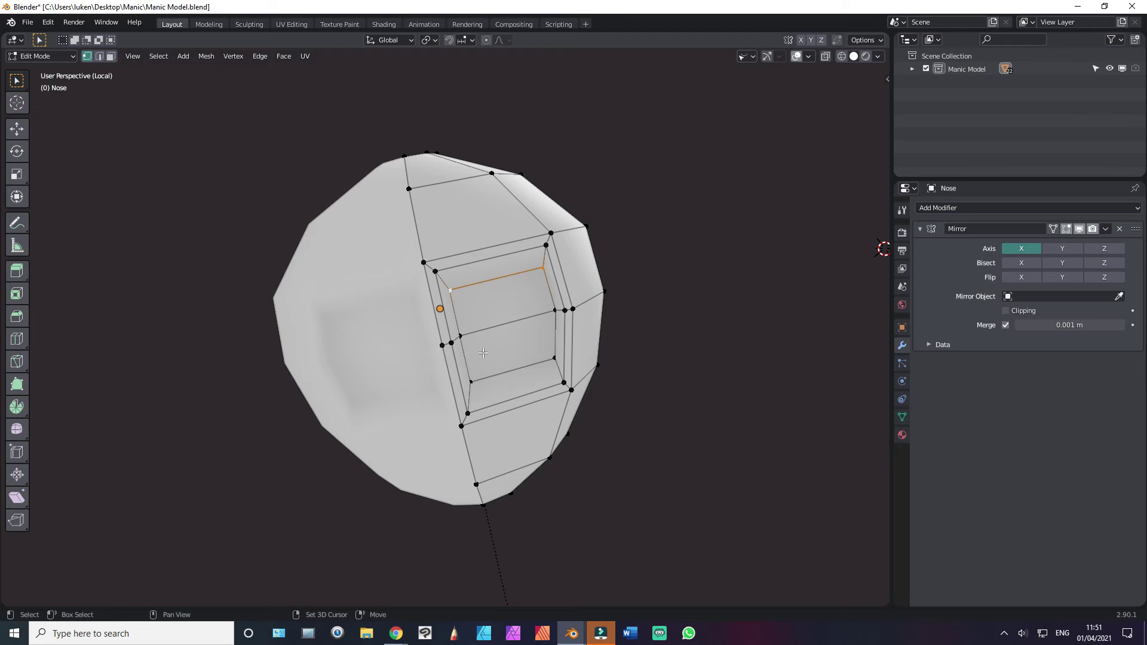
Step: Shrink the nostril face and try a vertex slide, then undo it
key(s)
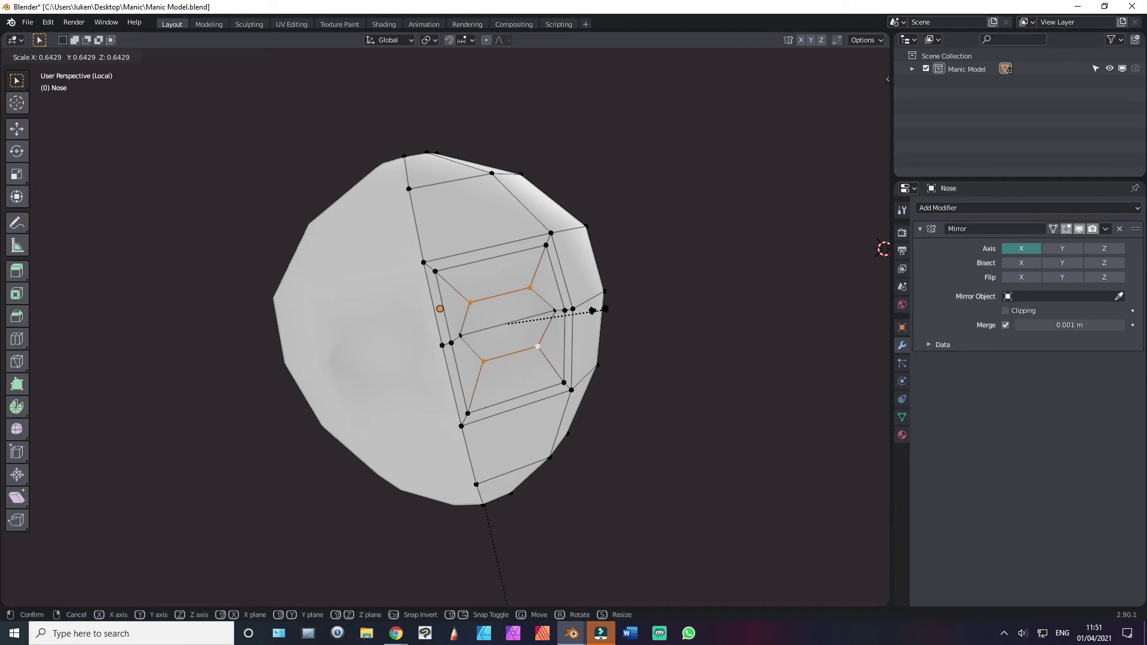
click(607, 307)
click(551, 308)
key(shift+v)
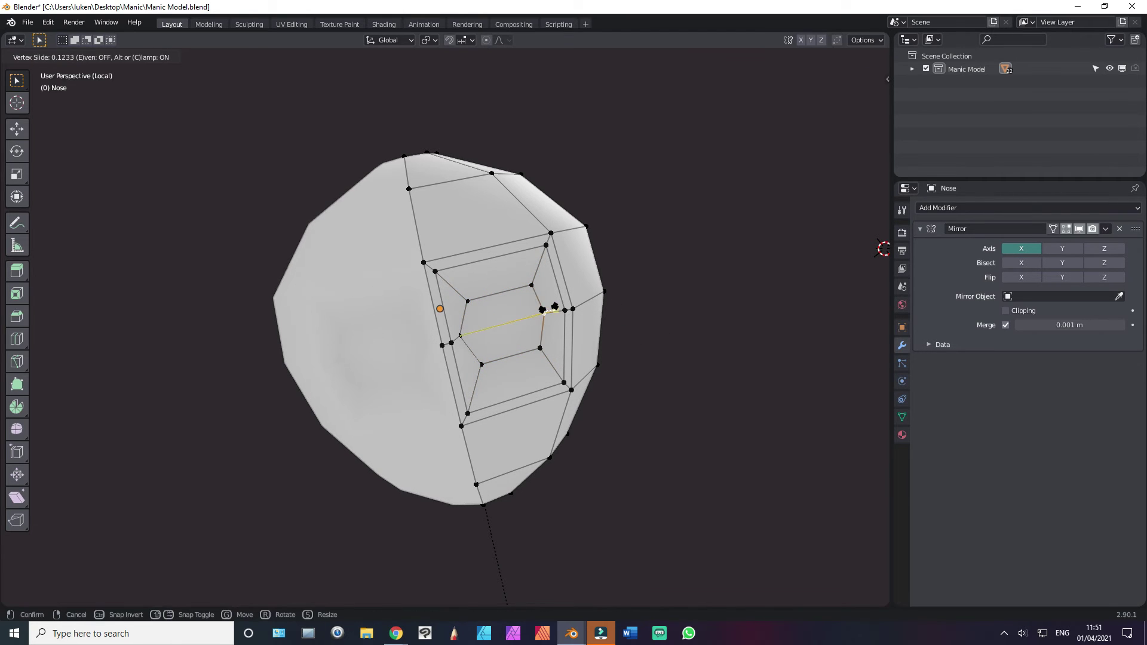
click(561, 309)
key(ctrl+z)
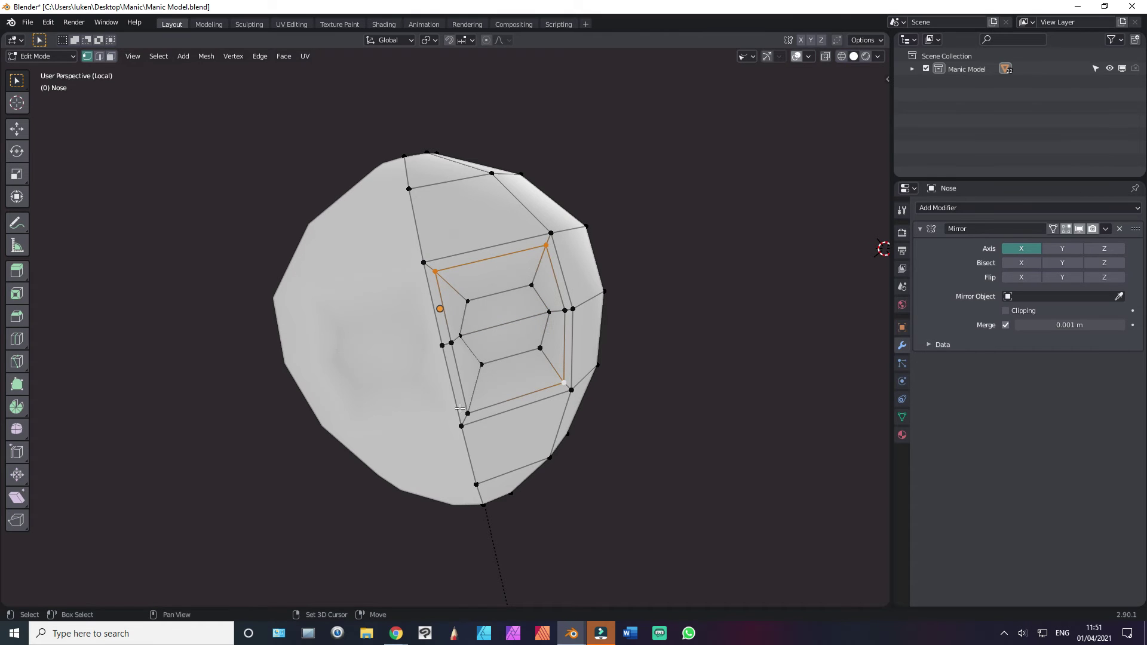
Step: Shrink the nostril face loop again and slide one vertex along its edge
key(s)
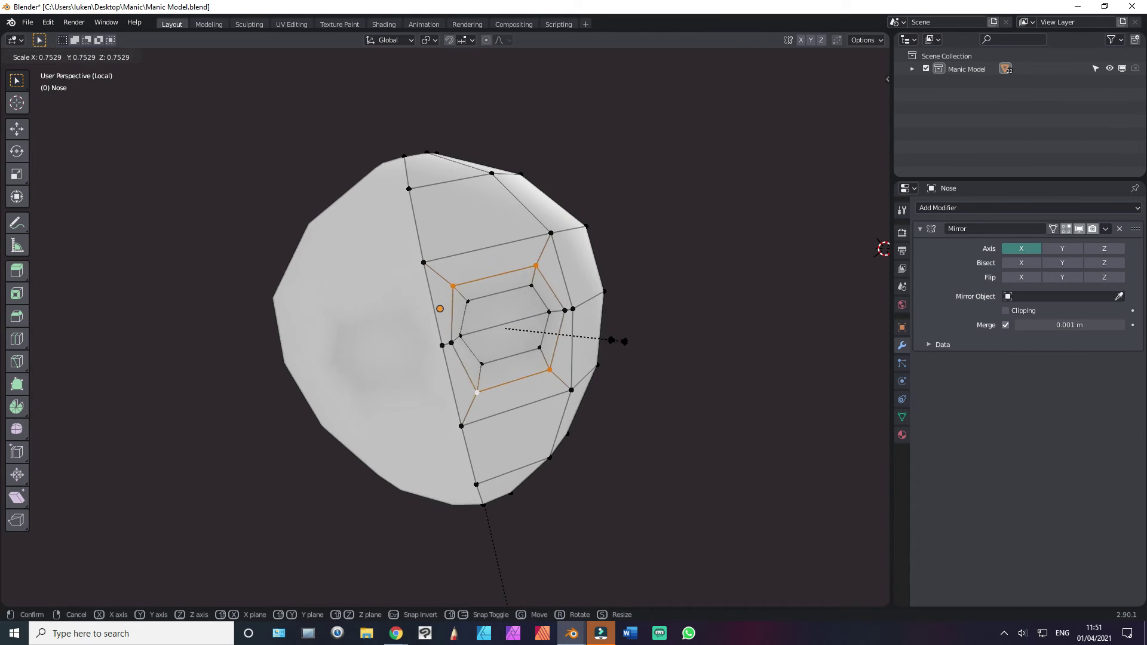
click(618, 339)
click(573, 312)
key(shift+v)
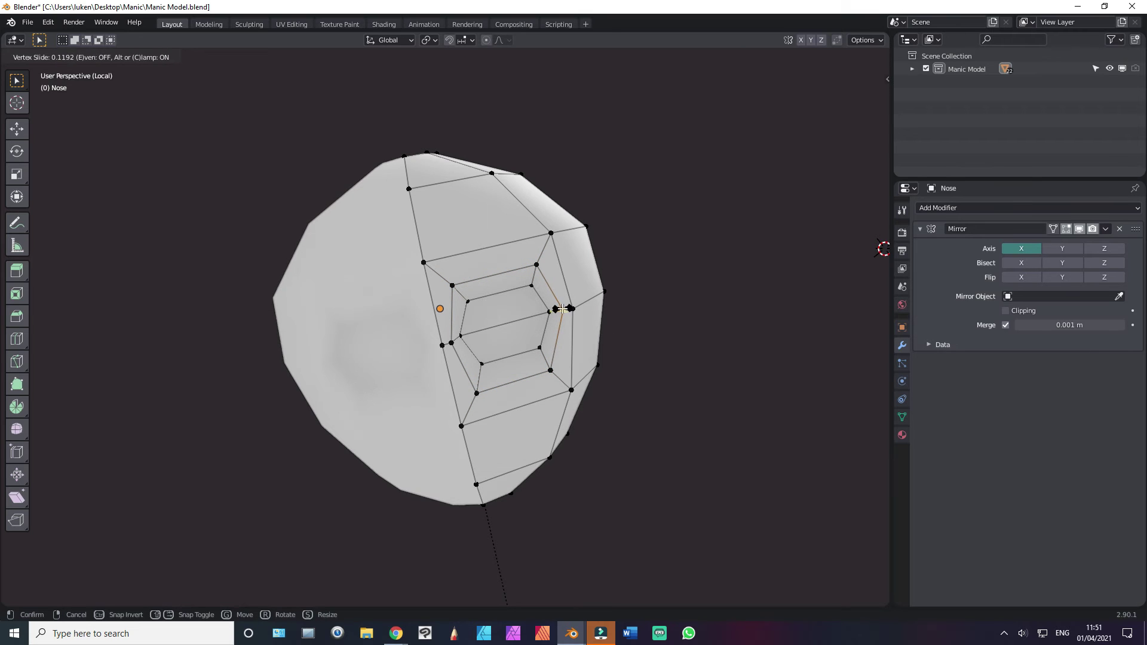
click(562, 309)
click(451, 286)
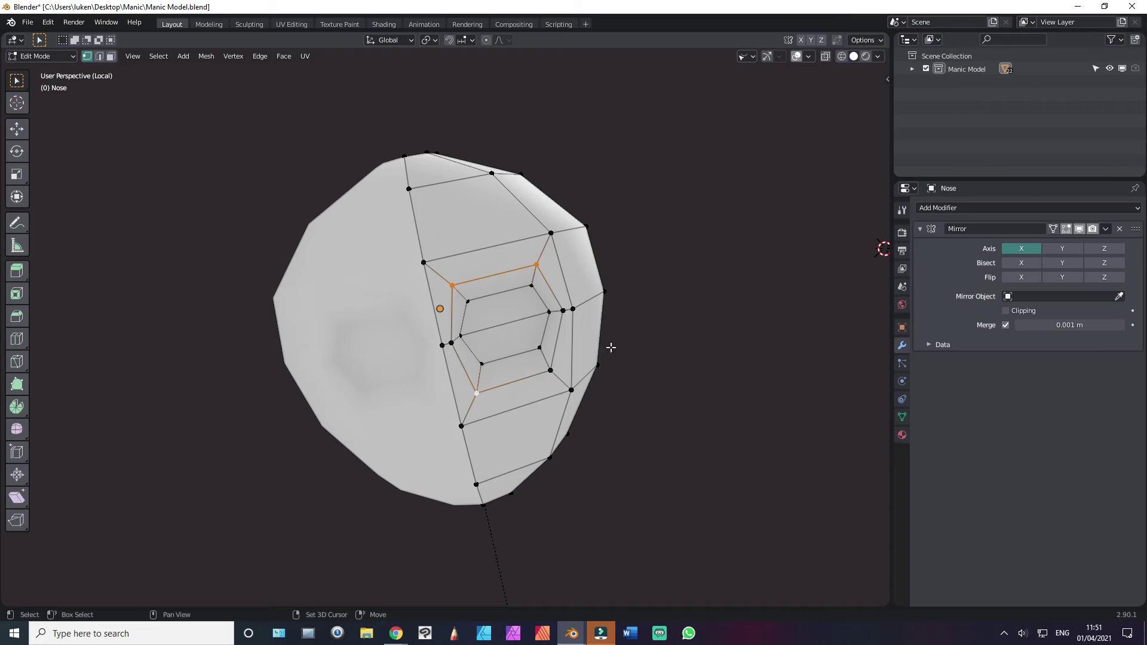
key(s)
click(508, 325)
Step: Slide several nostril rim vertices along their edges to even out the mesh
middle_drag(517, 312, 500, 373)
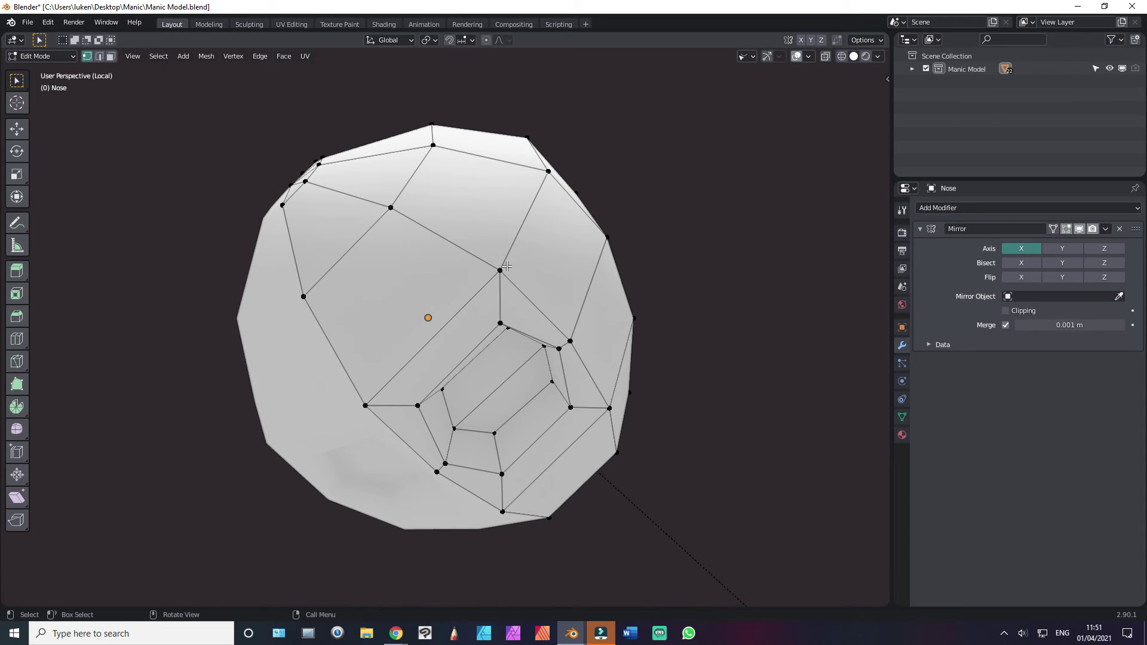
key(z)
key(g)
key(g)
click(476, 269)
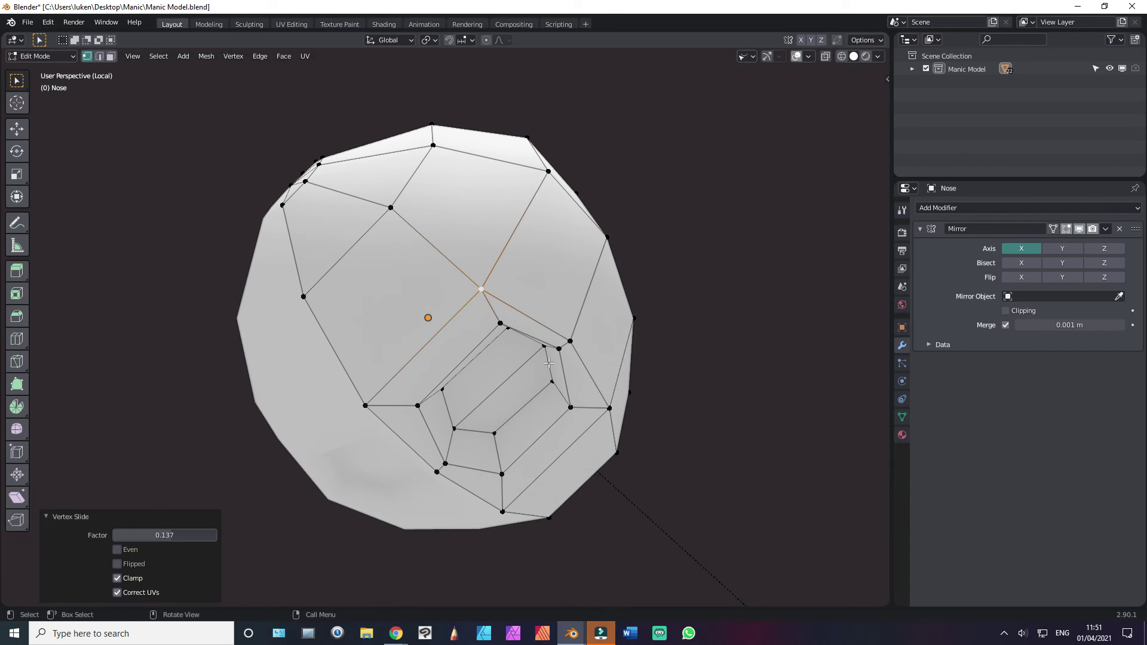
click(571, 340)
key(g)
key(g)
click(601, 410)
key(g)
key(g)
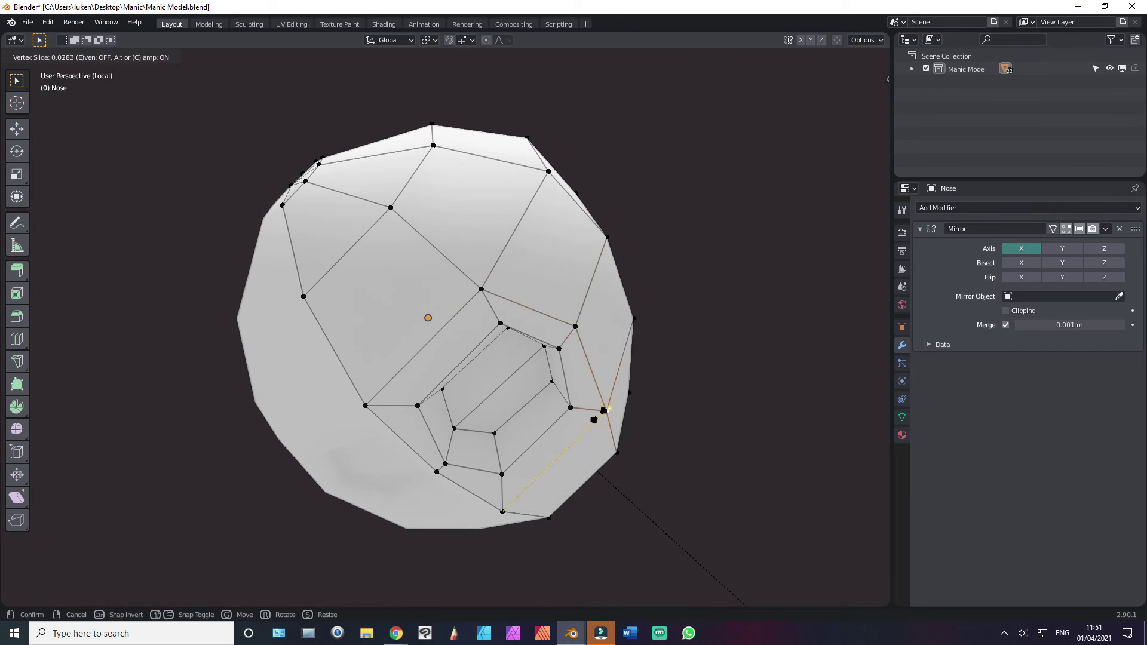
click(550, 445)
Step: Slide the nostril's bottom vertex slightly and return to Object Mode
click(497, 514)
key(g)
key(g)
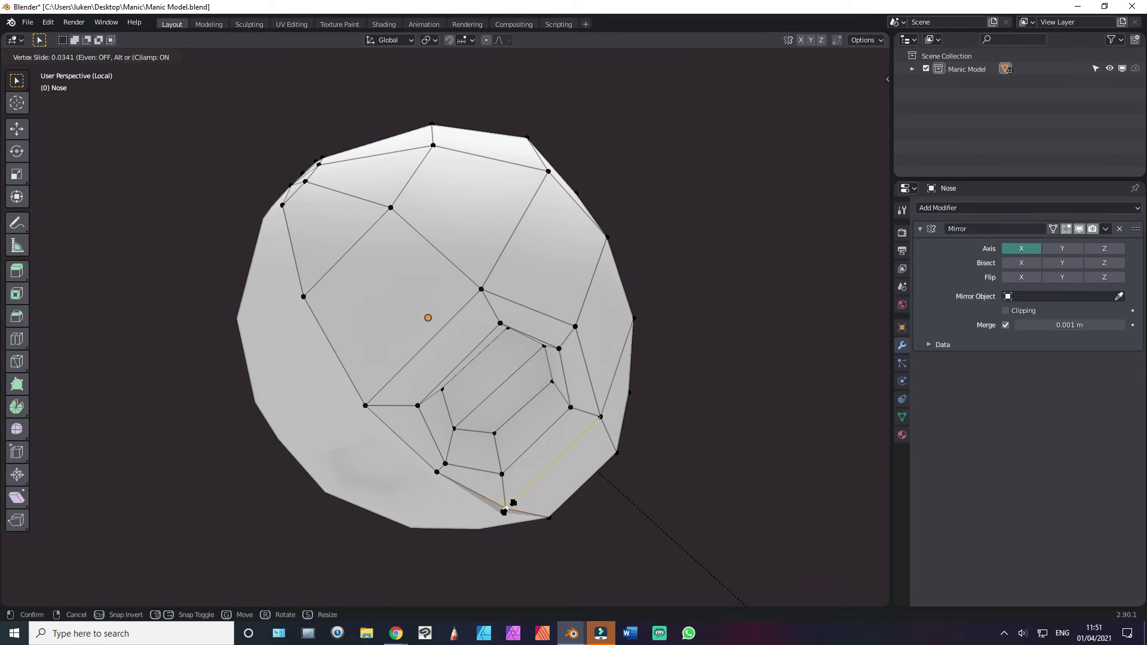
key(Escape)
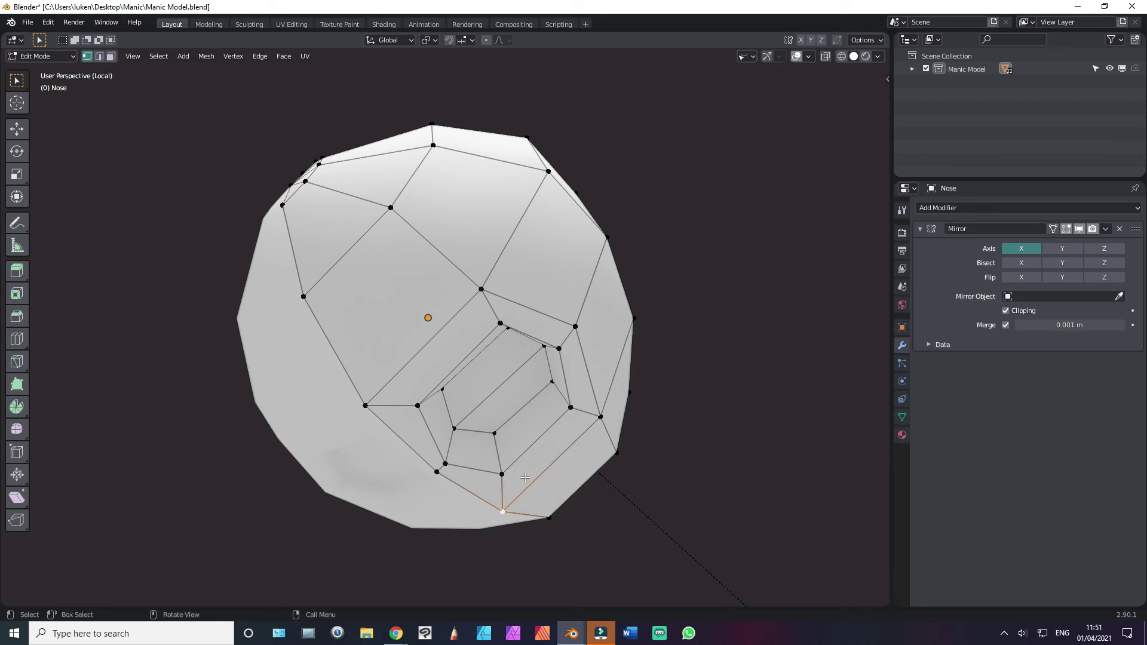
key(g)
key(g)
click(506, 476)
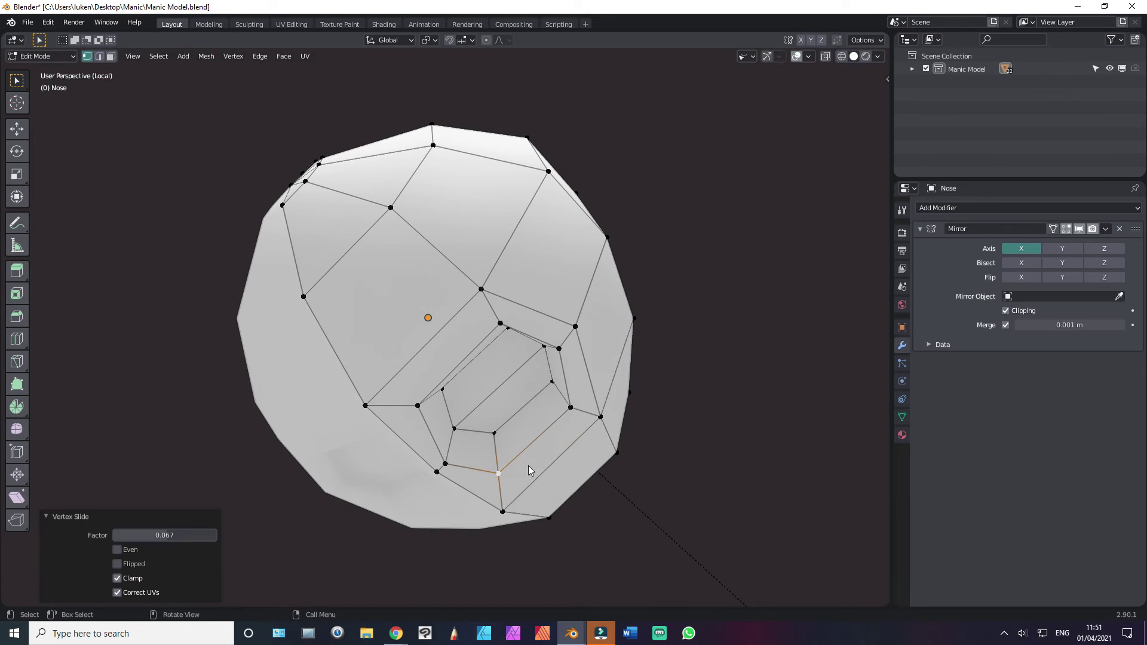
key(Tab)
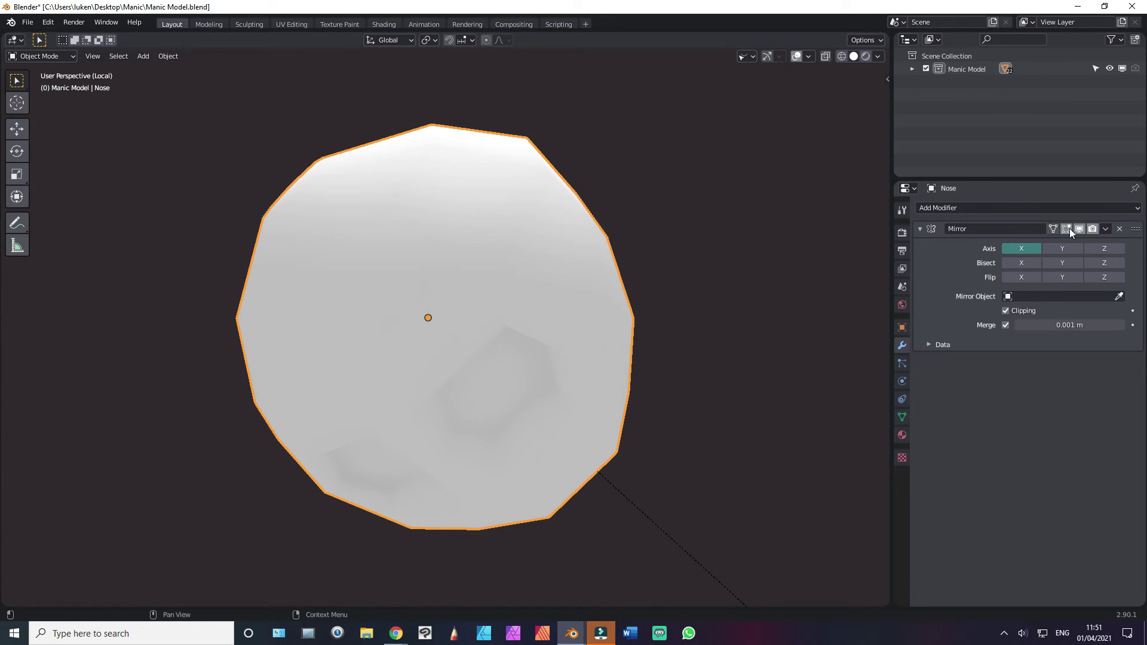
Step: Add a Subdivision Surface modifier to the nose
click(981, 207)
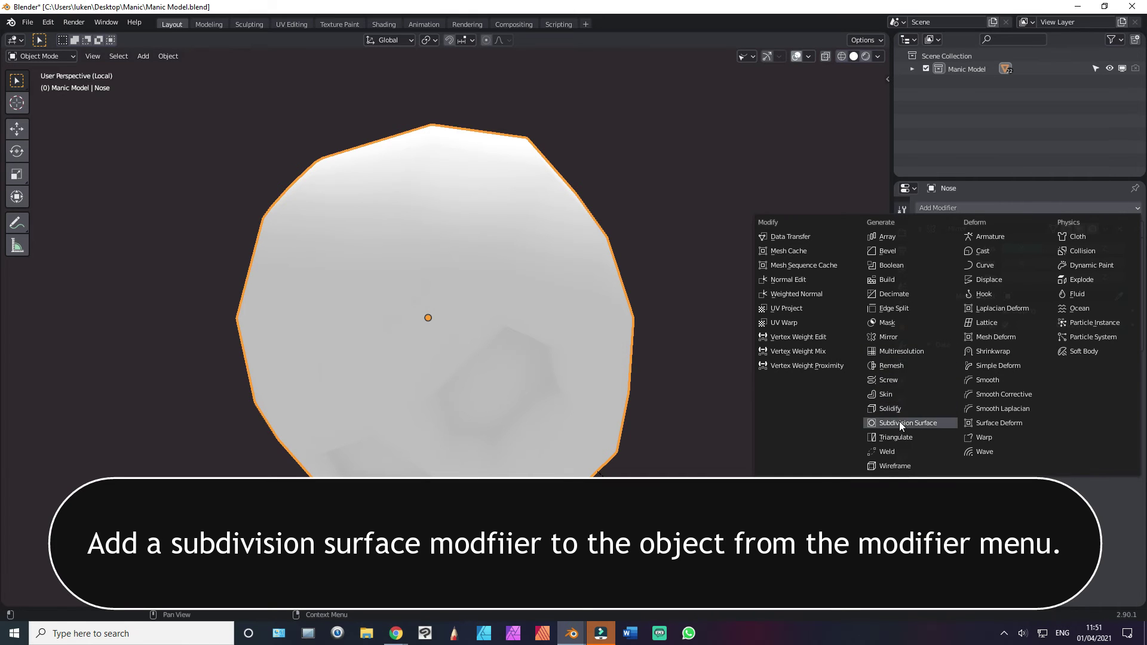
click(898, 421)
key(s)
scroll(499, 357, up, 2)
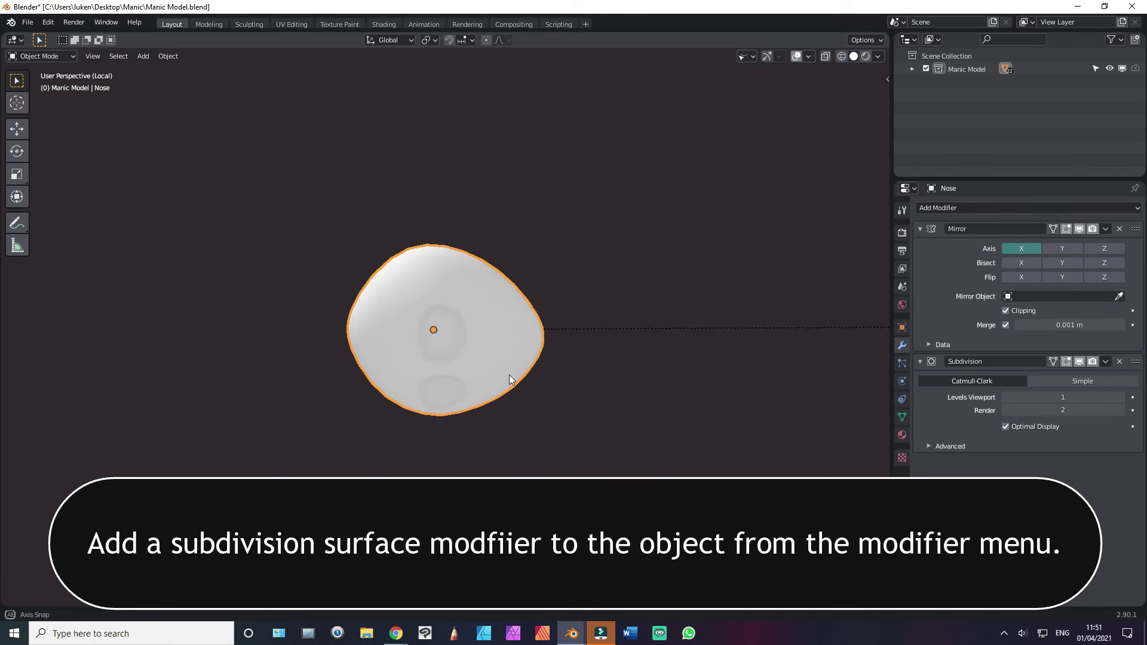
scroll(461, 371, up, 2)
scroll(460, 371, up, 1)
Step: In Edit Mode, shrink the nostril loop slightly and slide one nostril vertex along its edge
key(ctrl+Tab)
click(511, 370)
middle_drag(464, 369, 513, 260)
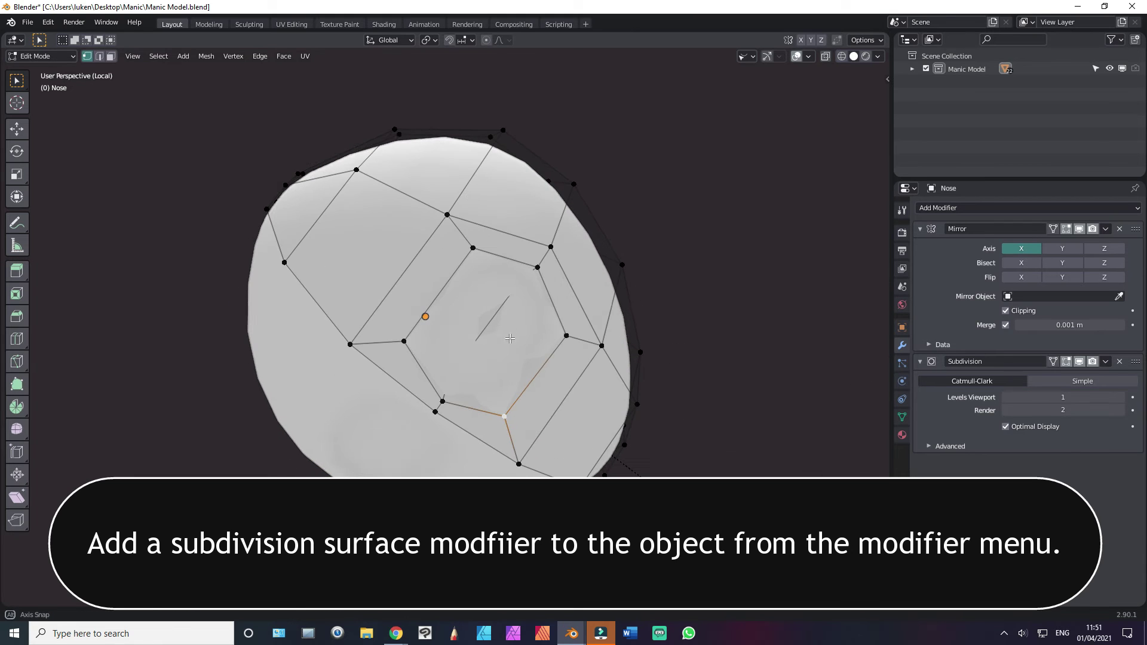
key(s)
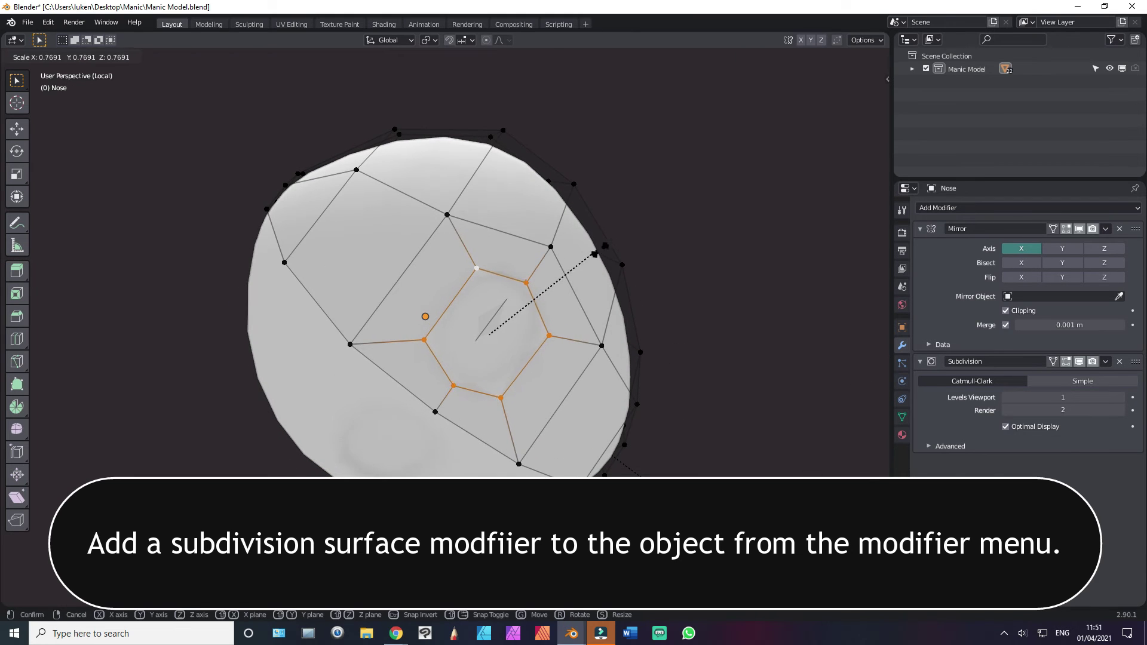
click(638, 244)
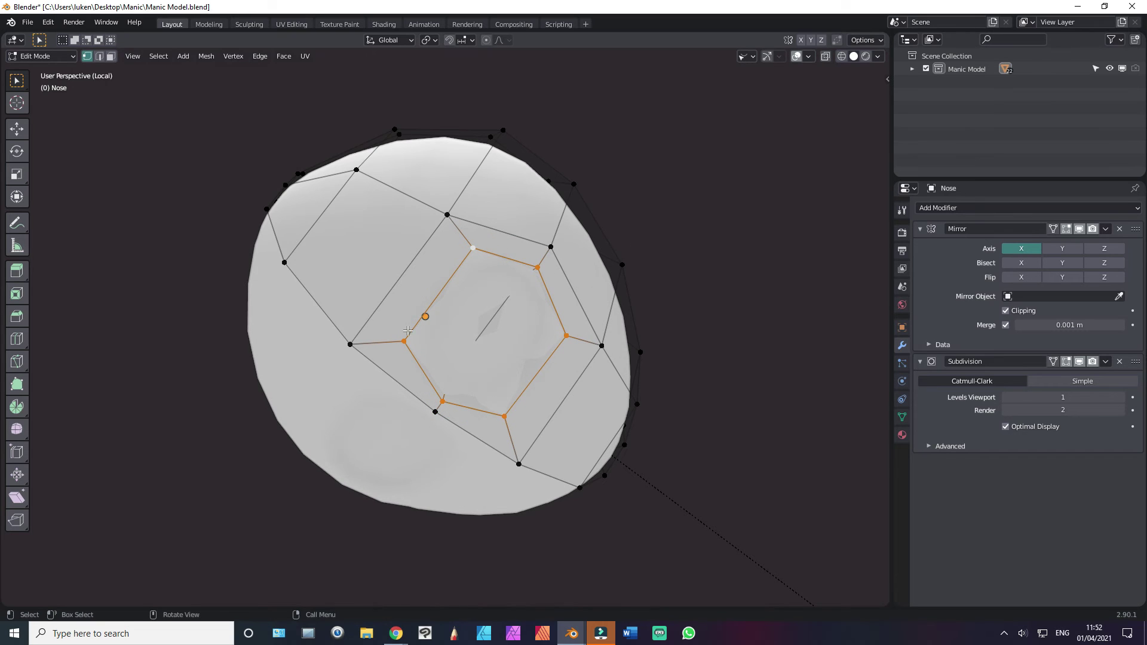
key(shift+v)
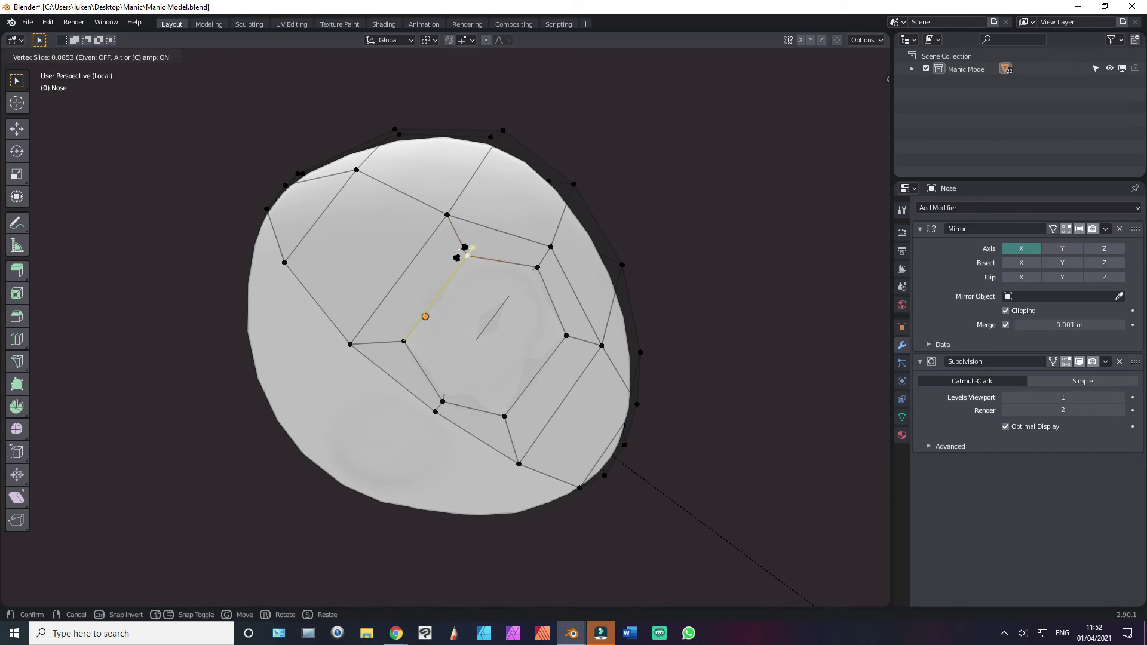
click(458, 253)
Step: Return the nose to Object Mode, exit local view to show the whole character, and save
key(ctrl+Tab)
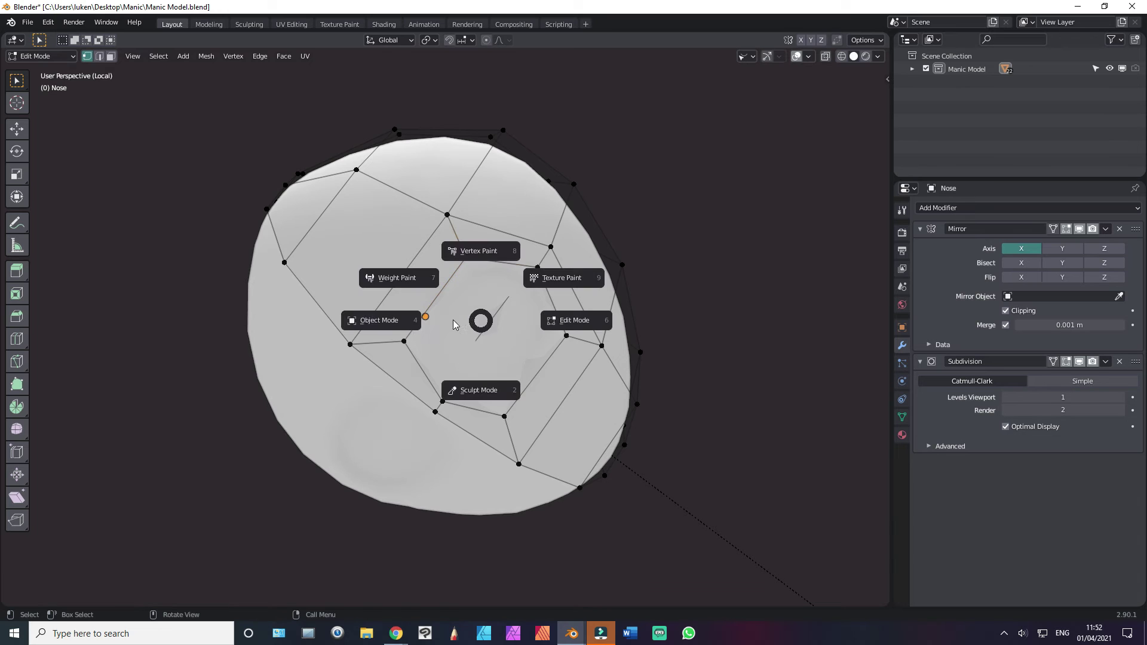
click(382, 320)
scroll(500, 343, down, 3)
mouse_move(499, 343)
middle_down()
mouse_move(579, 357)
mouse_move(559, 387)
mouse_move(466, 394)
mouse_move(525, 391)
mouse_move(426, 426)
mouse_move(521, 320)
mouse_move(522, 332)
middle_up()
key(KP_Divide)
key(ctrl+s)
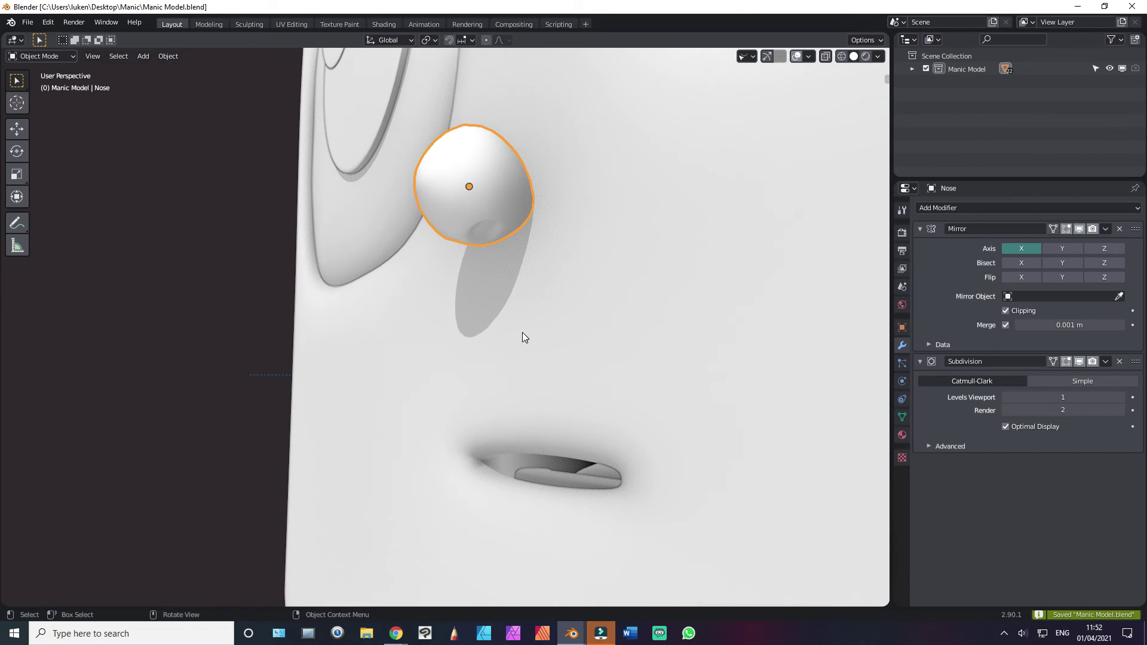
Step: Paste the copied nose onto the character's face and save Manic Model.blend again
key(ctrl+v)
scroll(521, 332, down, 5)
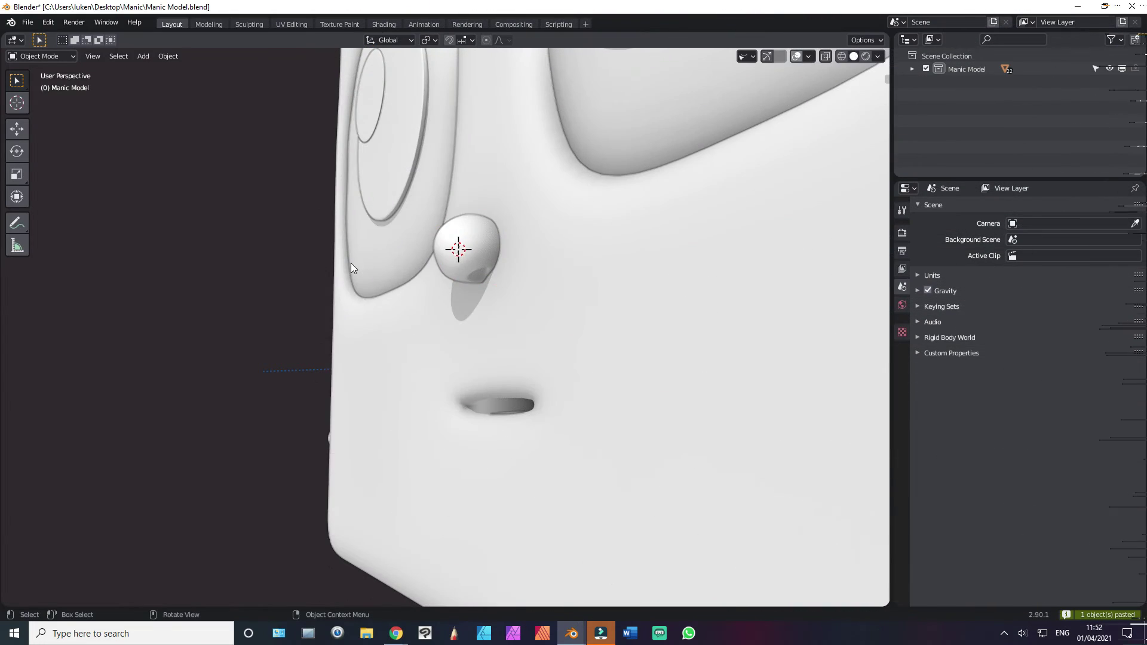
mouse_move(350, 263)
middle_down()
mouse_move(432, 252)
mouse_move(593, 306)
mouse_move(556, 277)
mouse_move(516, 300)
mouse_move(350, 270)
mouse_move(447, 272)
mouse_move(478, 289)
middle_up()
scroll(594, 305, up, 4)
key(ctrl+s)
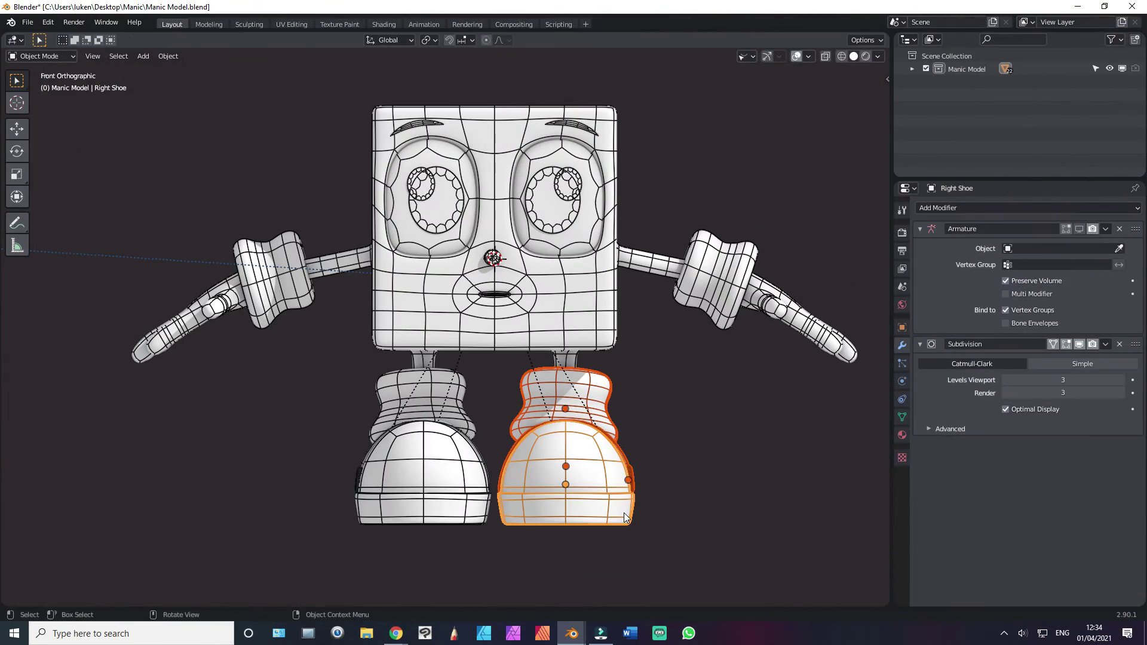
Step: Lower the Right Shoe along Z and delete the Left Leg Sock and left shoe
key(g)
key(z)
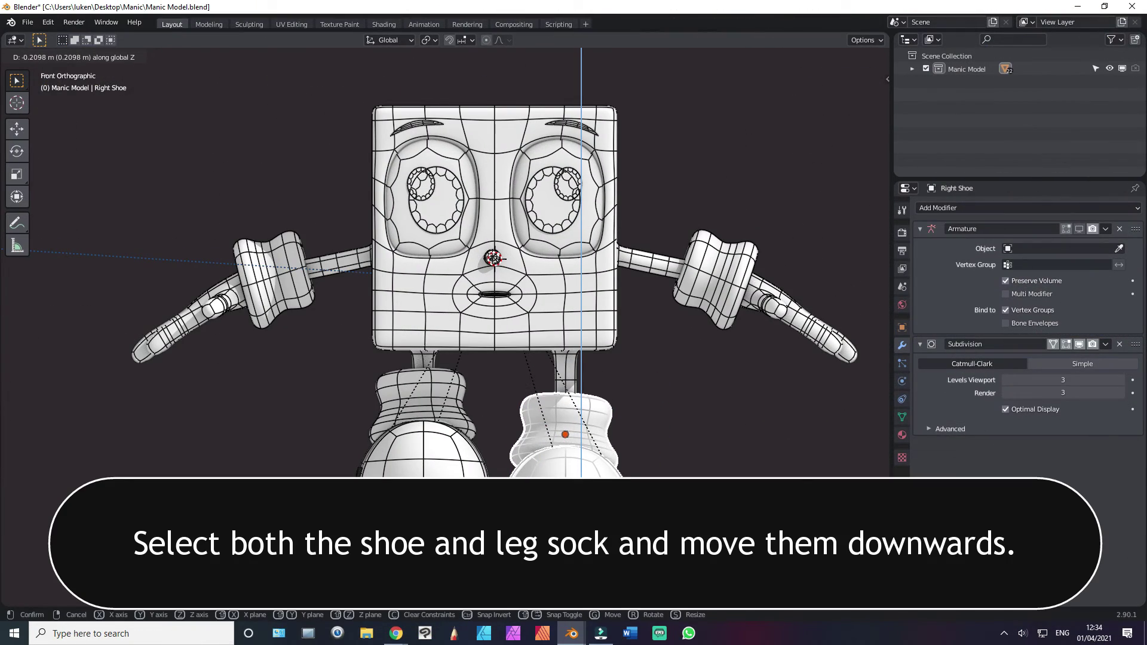
key(Return)
click(449, 427)
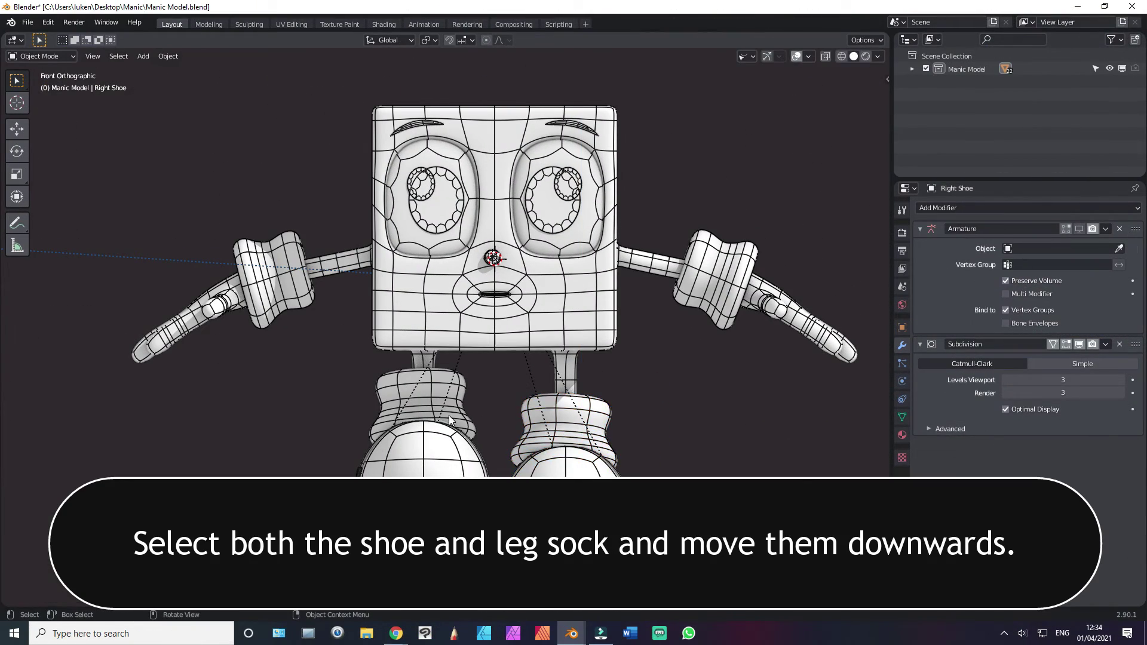
key(x)
click(462, 460)
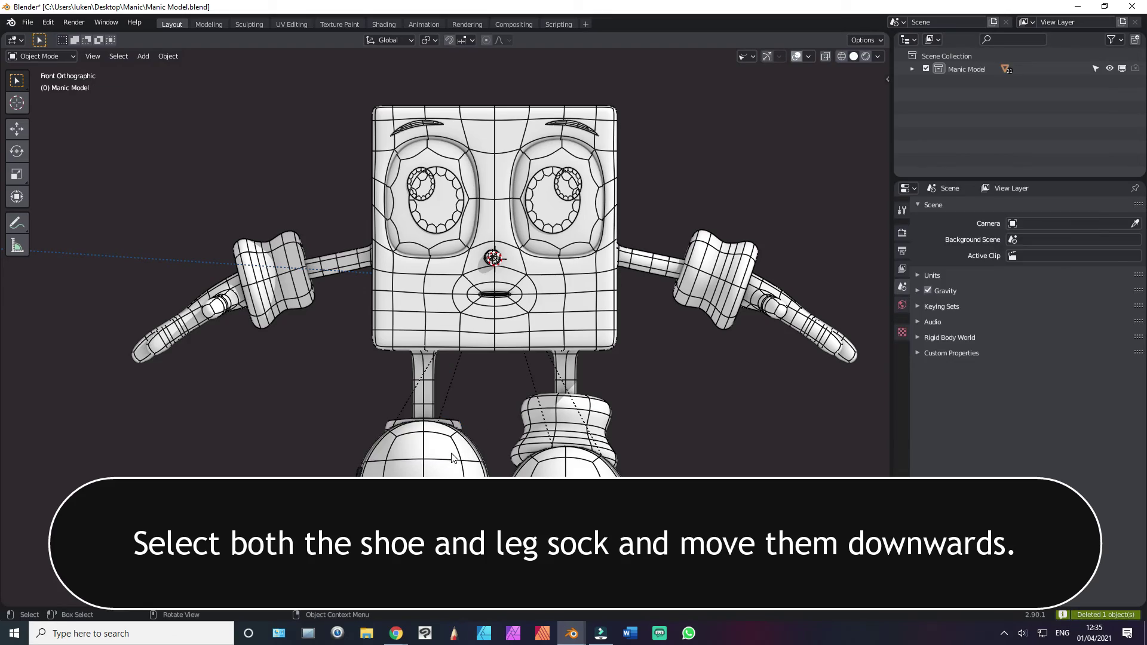
key(Delete)
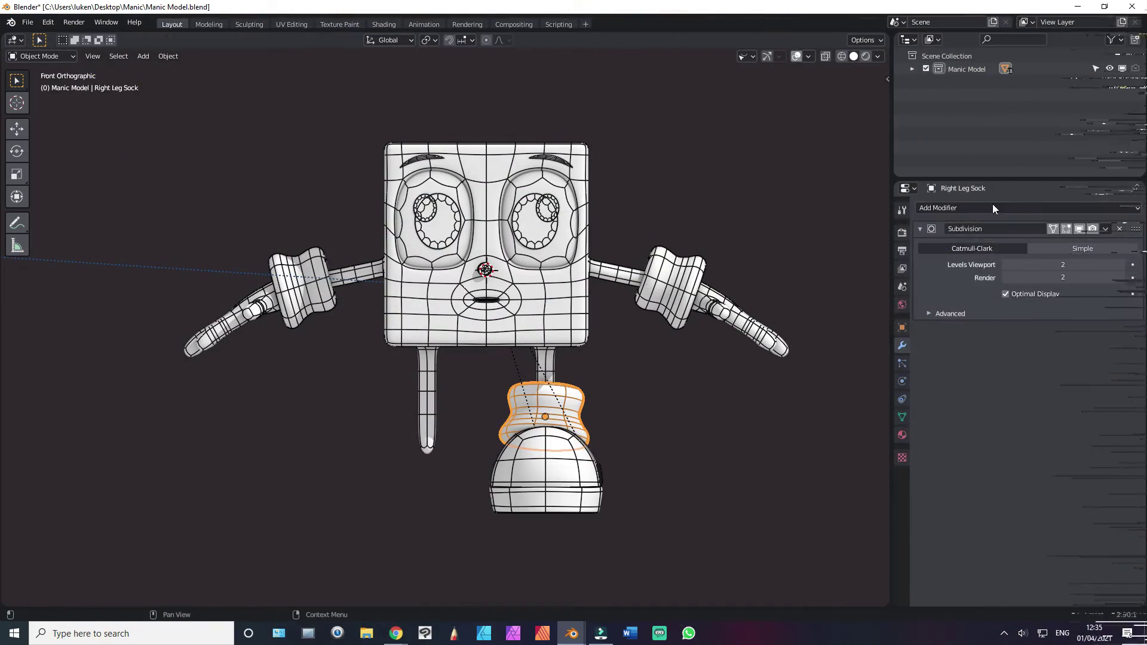
Step: Give the Right Leg Sock a Mirror modifier above Subdivision, mirrored across Body
click(991, 207)
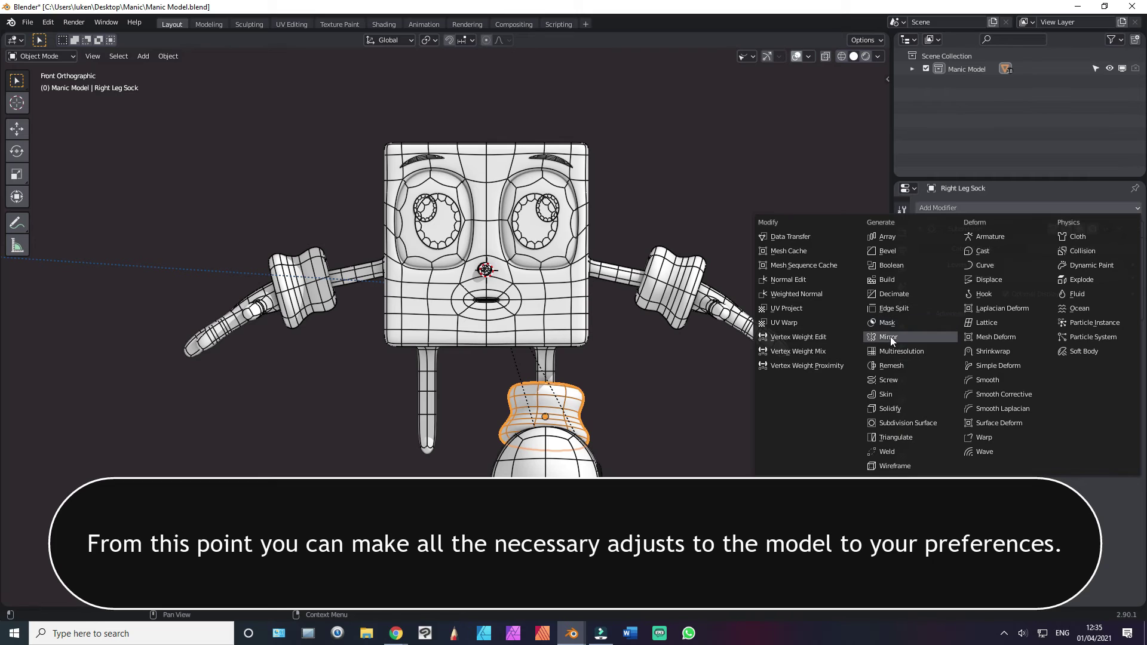
click(890, 338)
drag(1135, 334, 1134, 230)
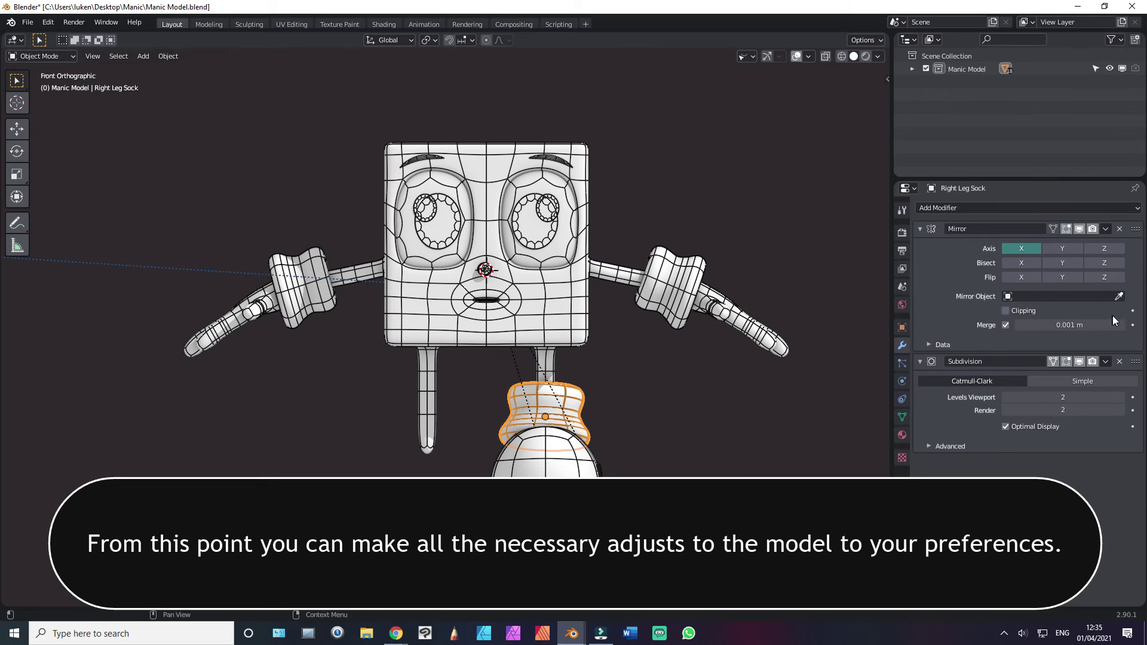
click(1118, 296)
click(561, 310)
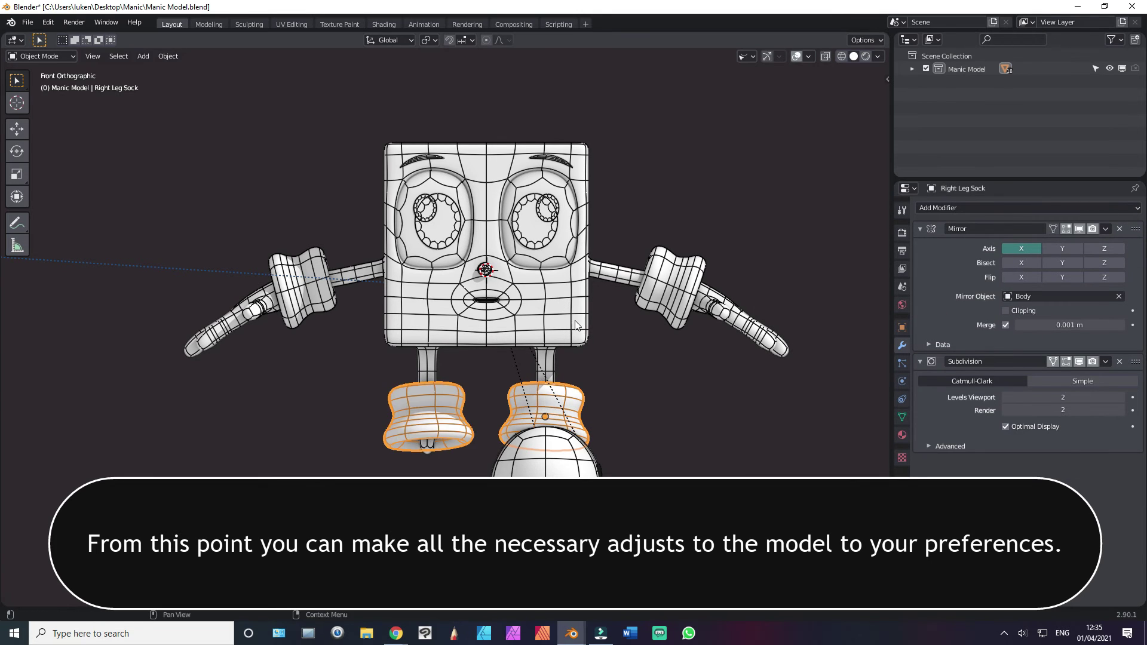
Step: Give the Right Shoe Strap a Mirror modifier above Subdivision, mirrored across Body
click(600, 457)
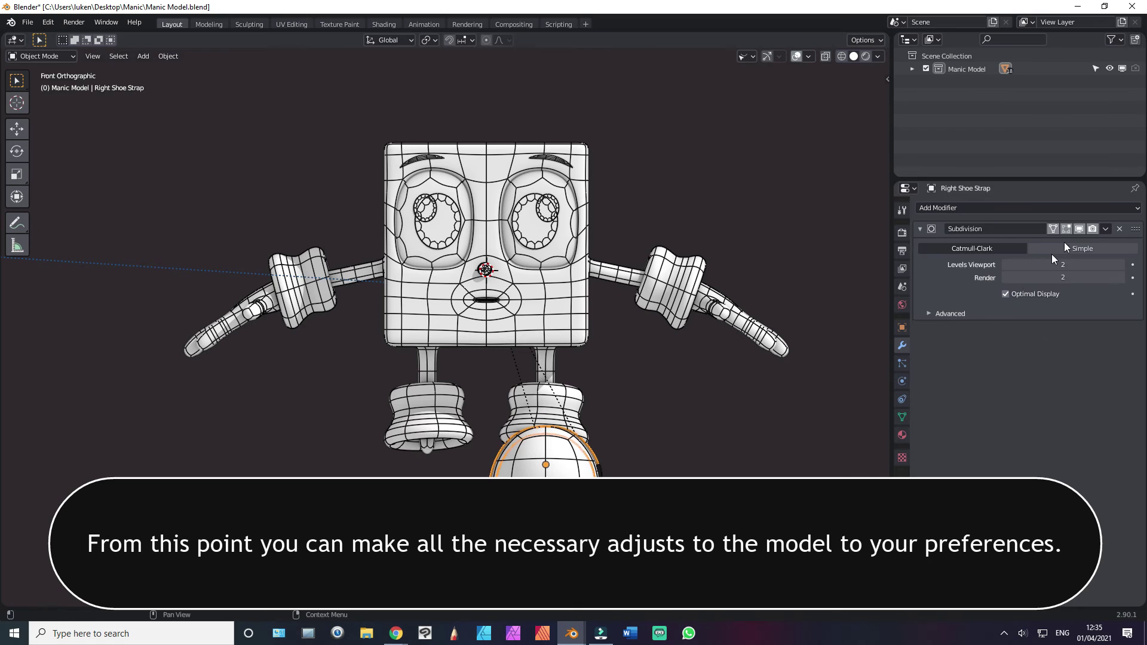
click(967, 208)
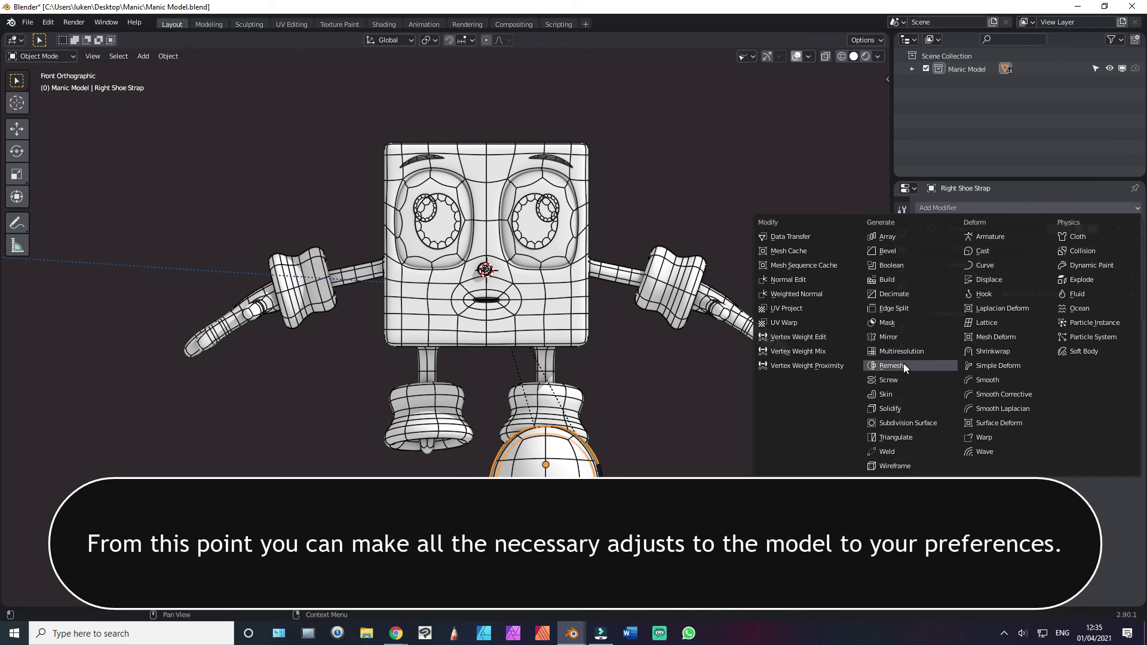
click(893, 338)
drag(1134, 326, 1129, 220)
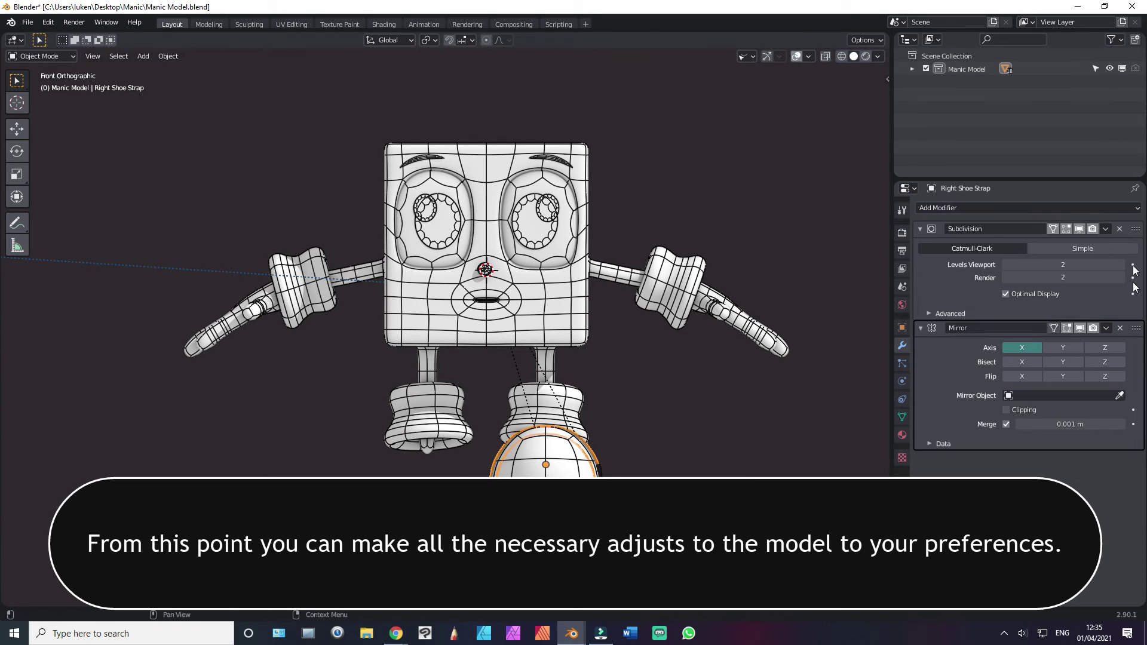
click(1119, 296)
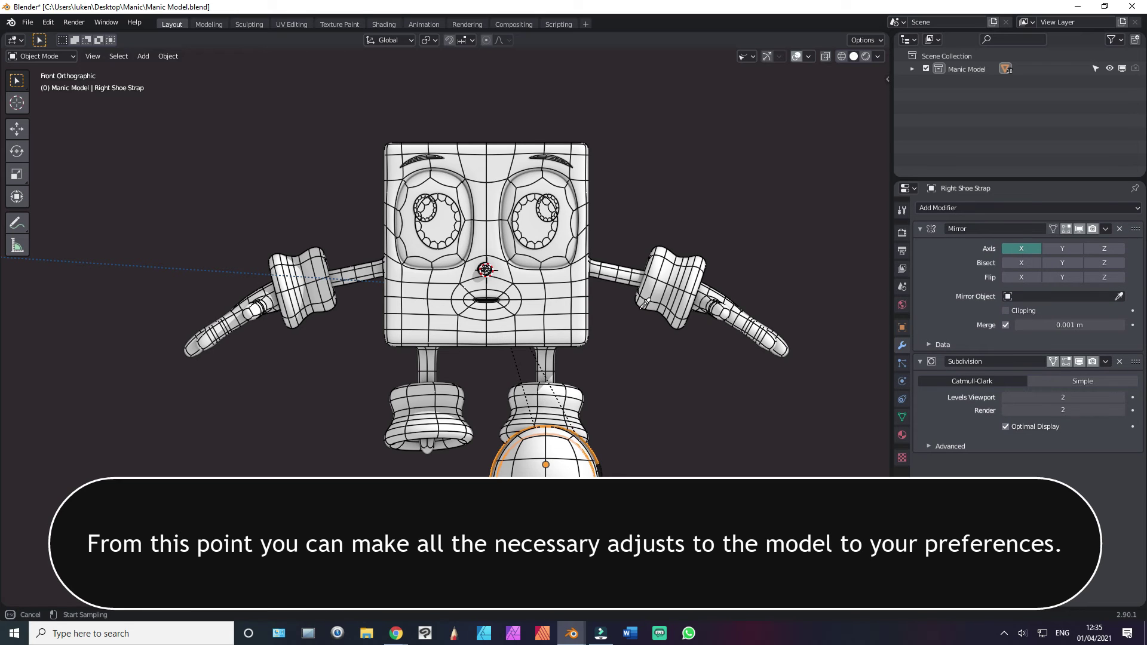
click(567, 298)
Step: Give the Right Shoe Buckle a Mirror modifier above Subdivision, mirrored across Body
click(599, 472)
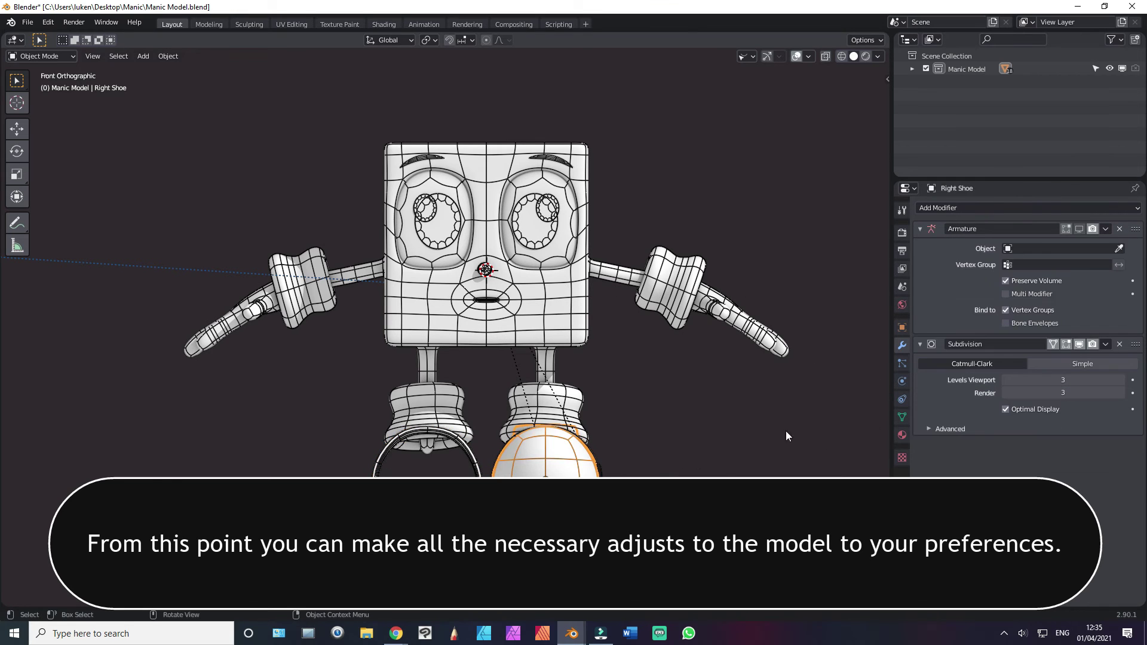
click(602, 472)
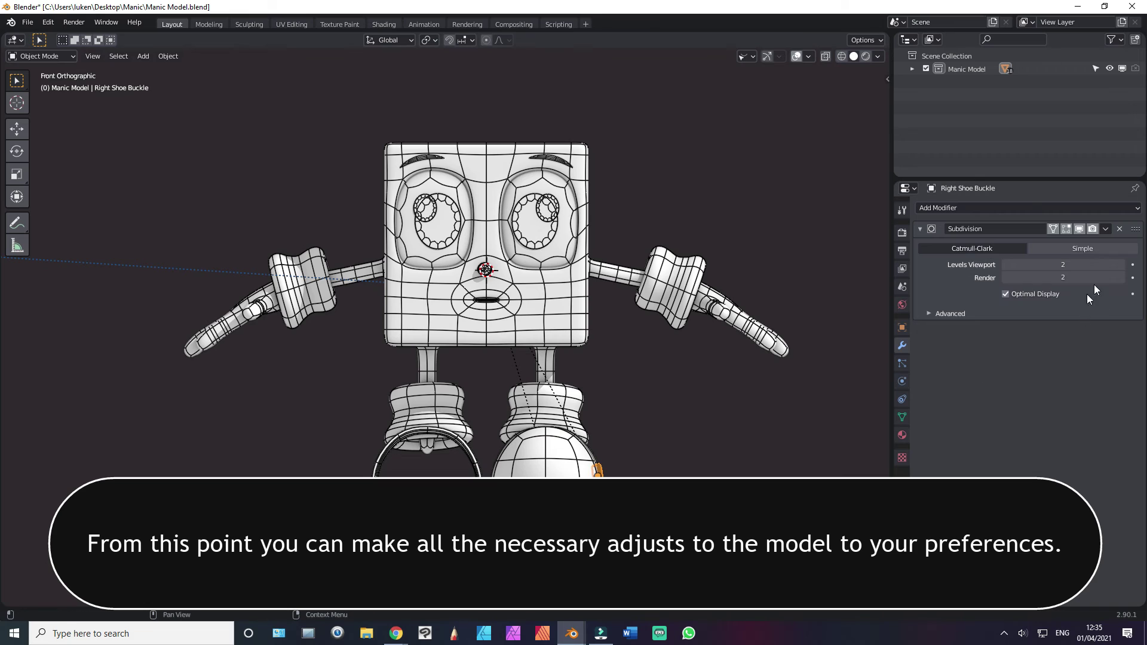
click(1107, 229)
click(1003, 209)
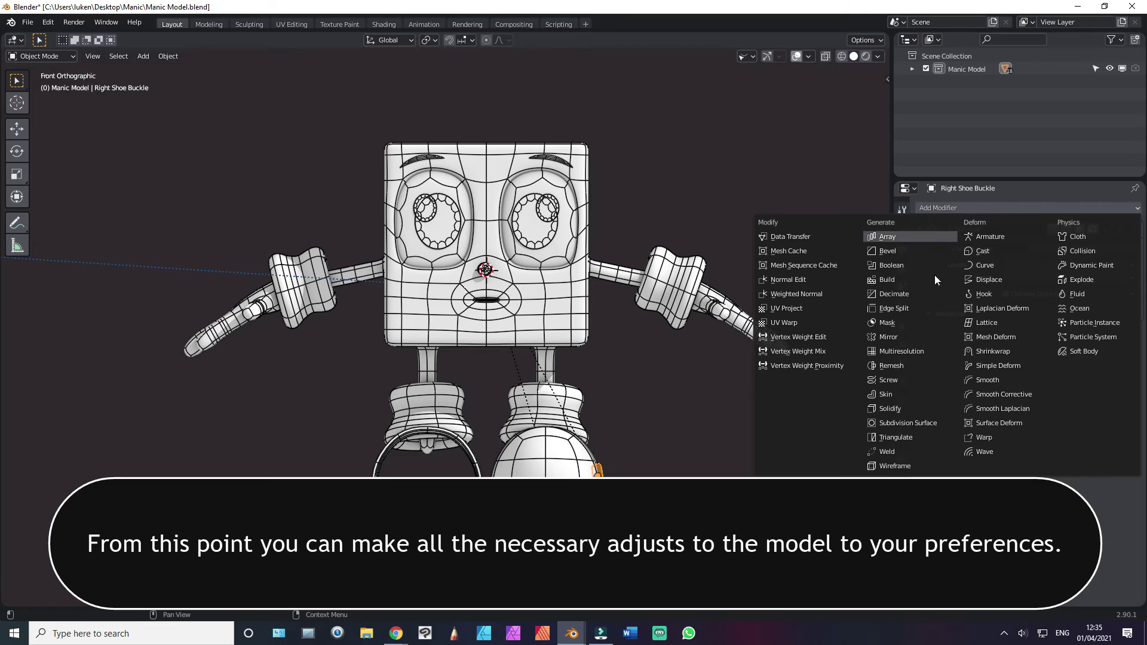
click(870, 338)
drag(1136, 331, 1135, 229)
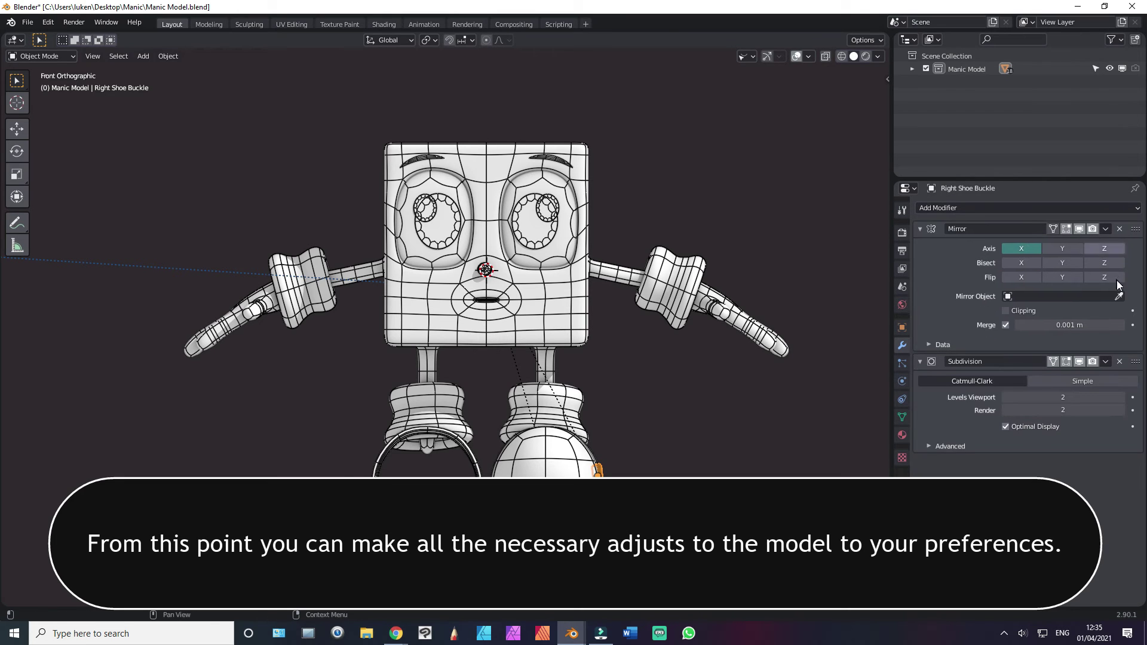
click(1119, 296)
click(547, 308)
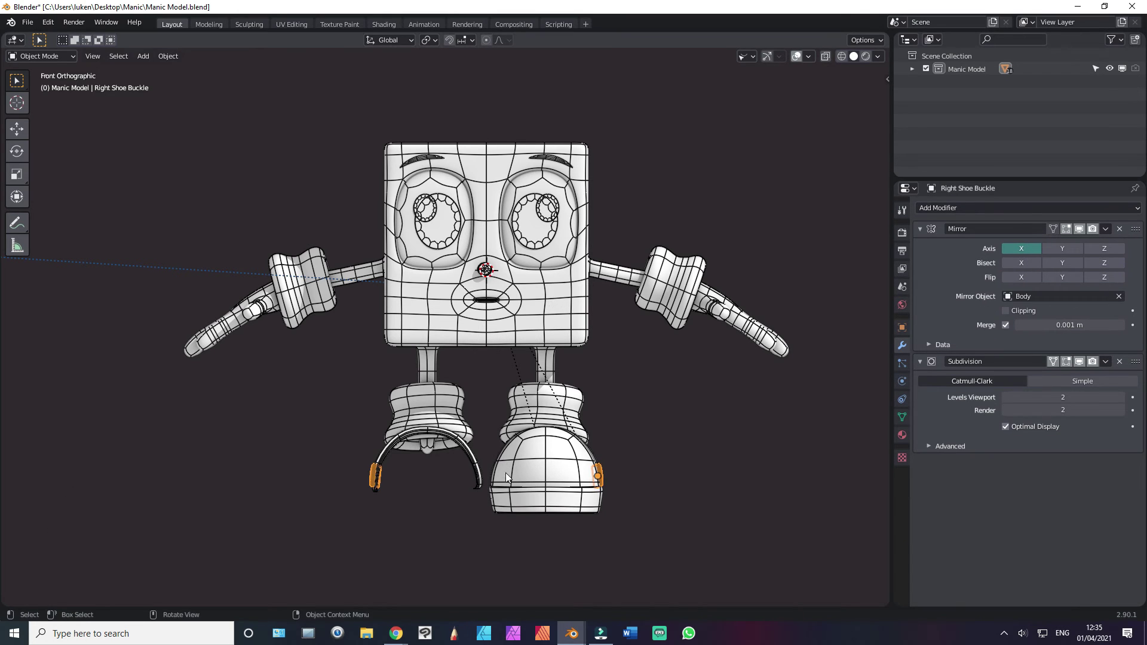
Step: Mirror the Right Shoe across Body with the Mirror modifier on top, removing its Armature modifier
click(591, 486)
click(1027, 208)
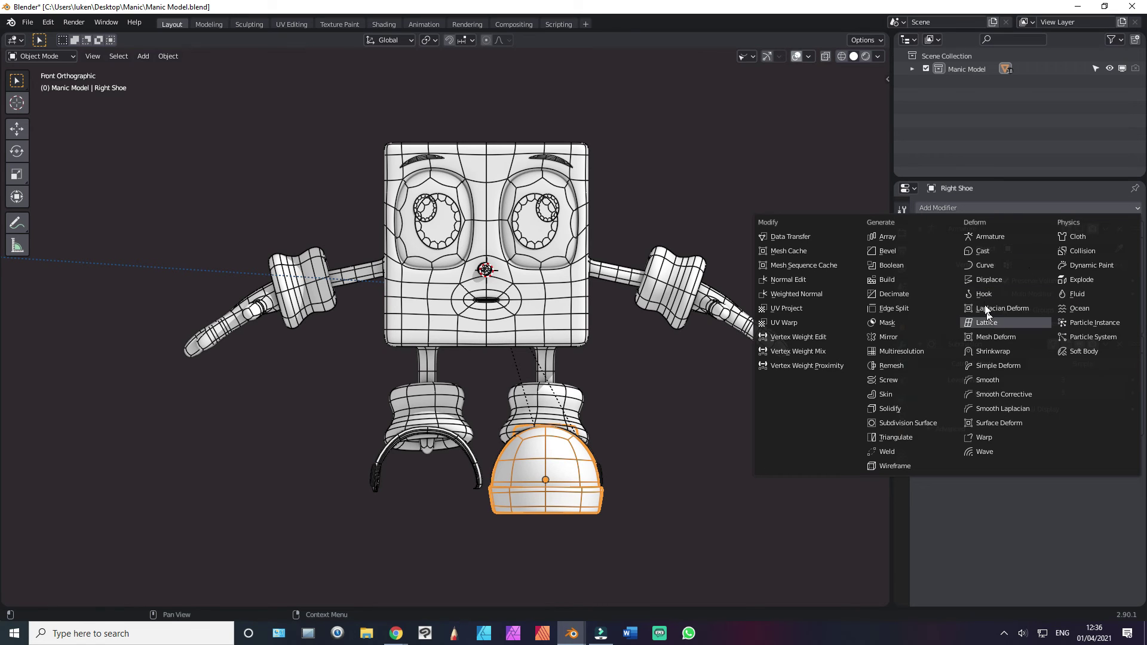
click(898, 334)
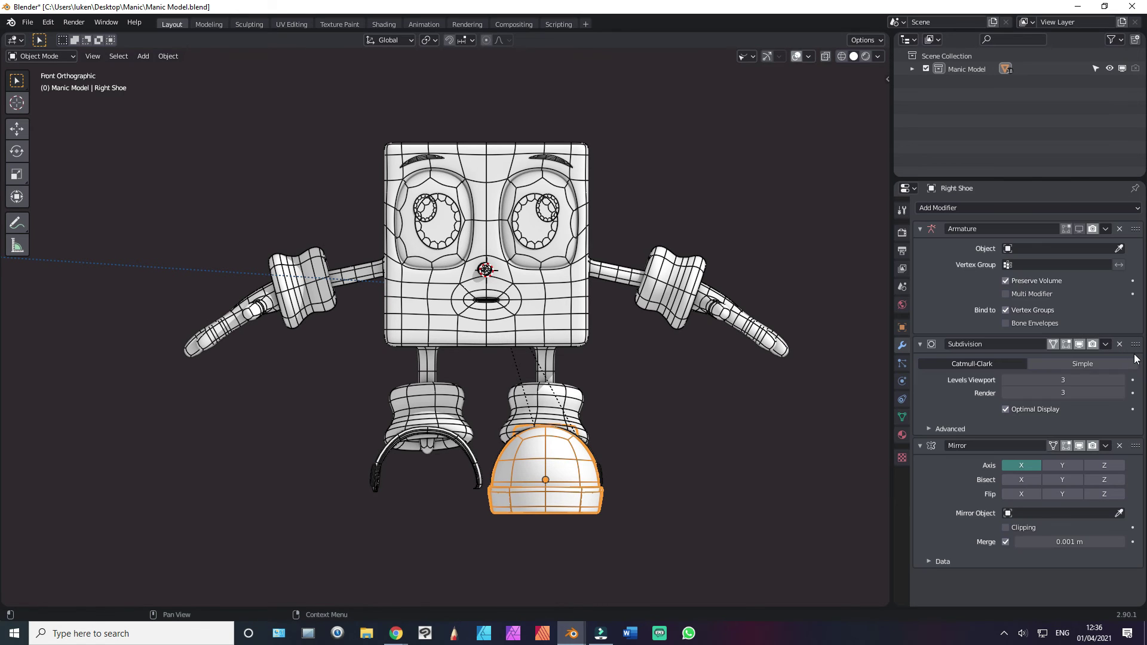
drag(1135, 445, 1133, 232)
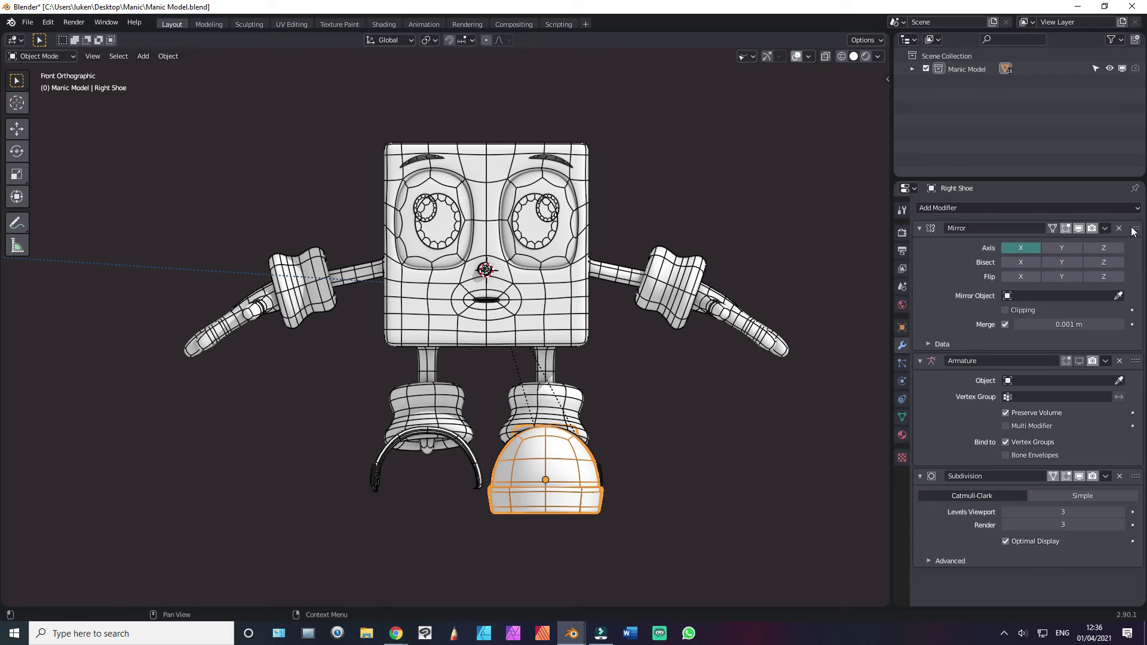
click(1119, 362)
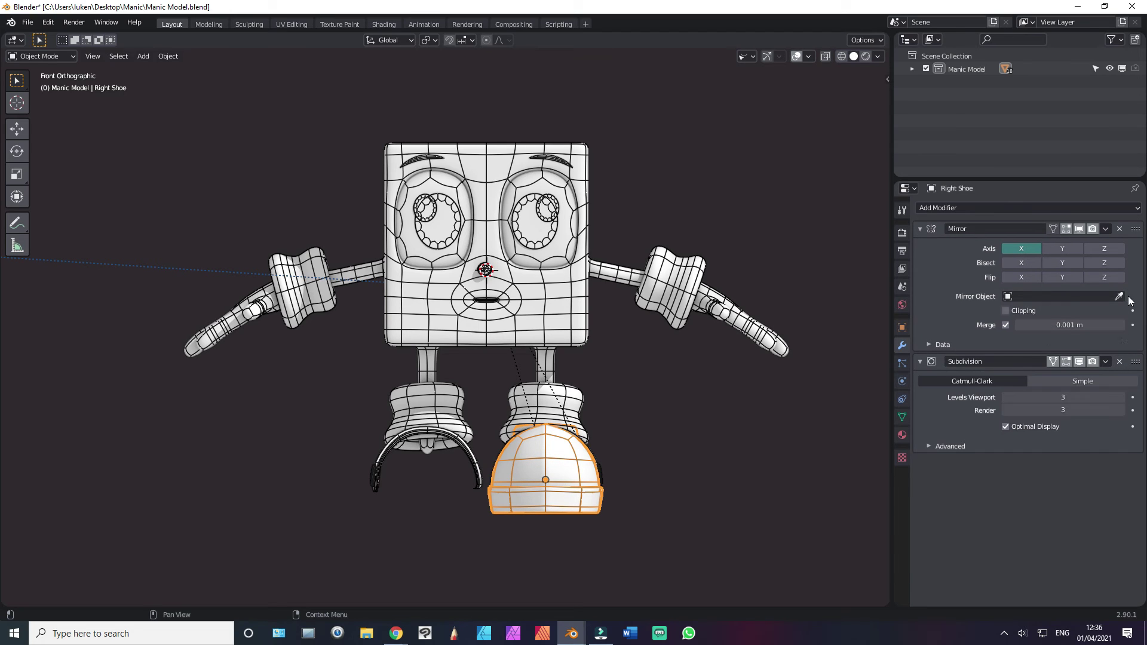
click(1119, 297)
click(569, 323)
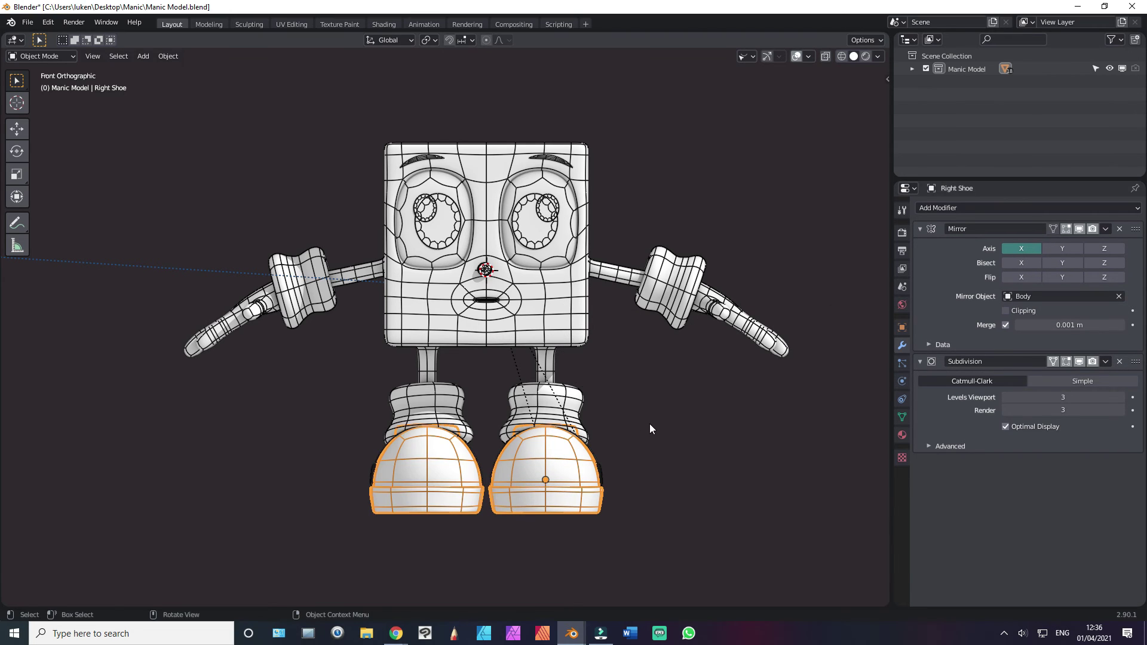
Step: Select the Right Leg Sock and buckle and shift them sideways along X in front view
click(550, 423)
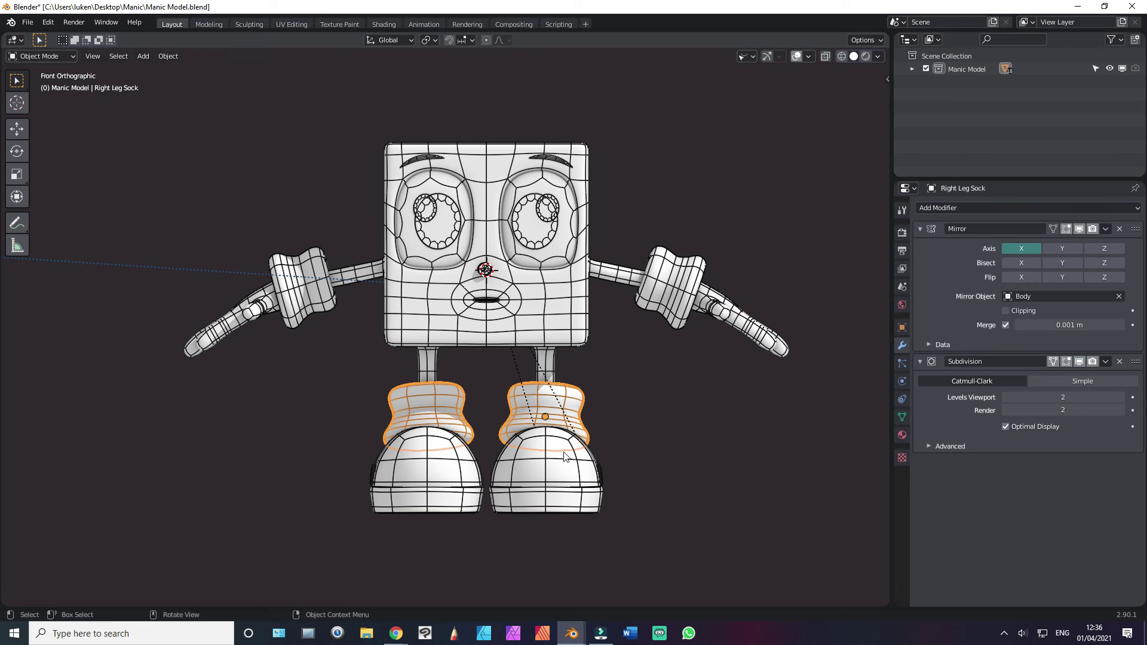
middle_drag(621, 473, 609, 472)
shift+click(611, 477)
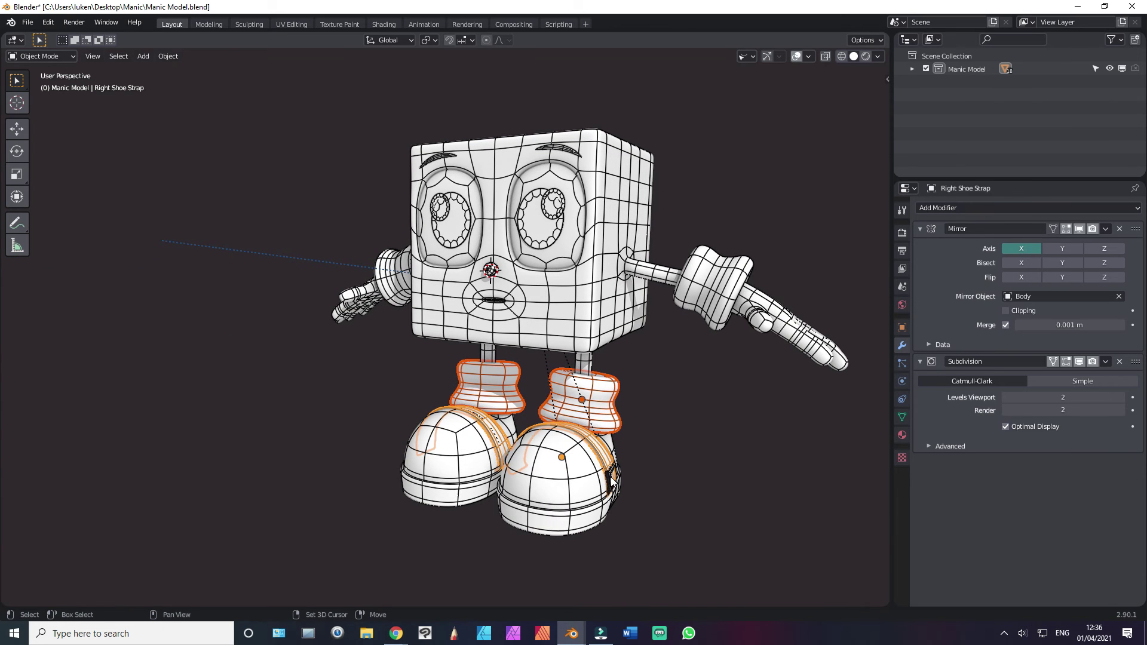
key(KP_1)
key(g)
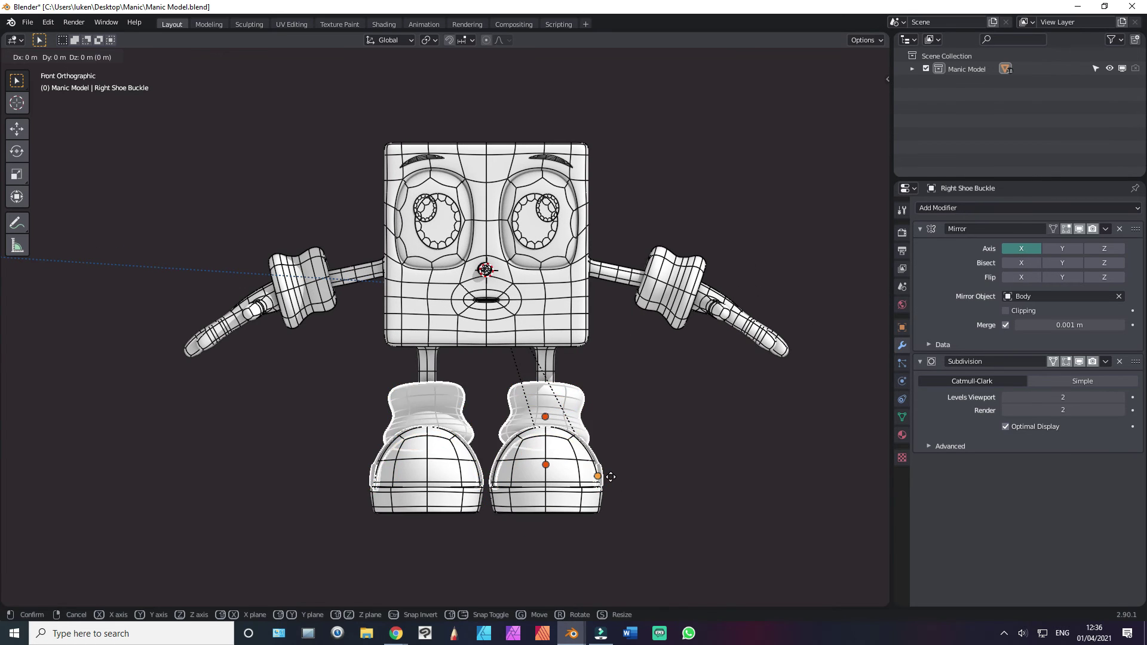
key(x)
click(617, 481)
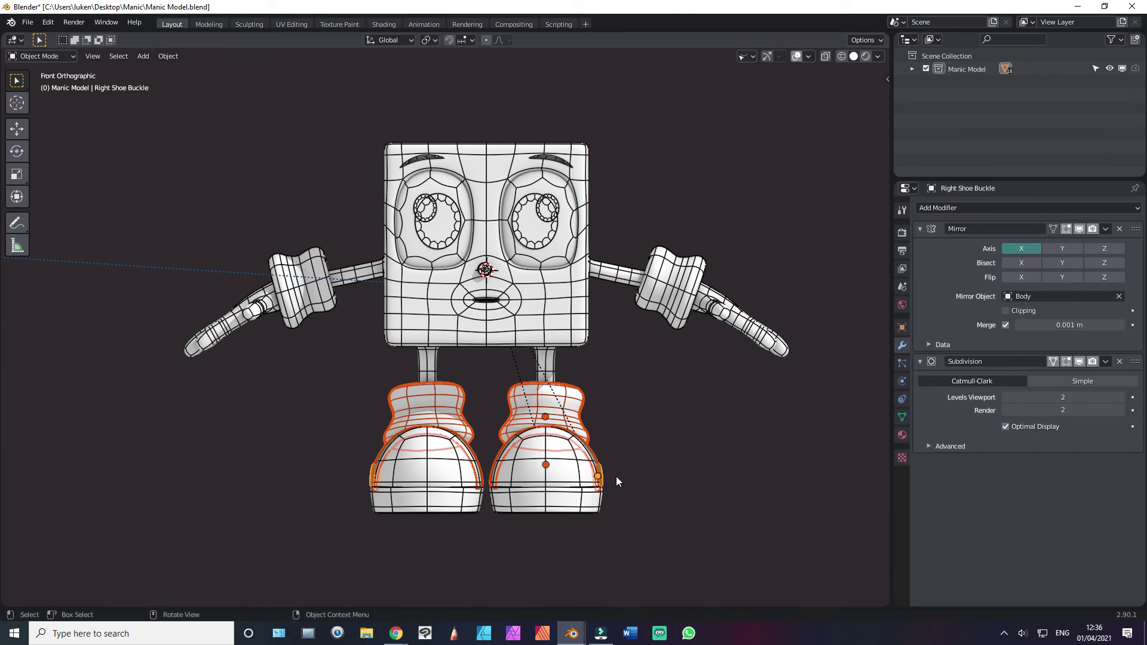
Step: Add the Right Shoe and move the foot parts further outward along X
shift+click(561, 491)
key(ctrl+3)
key(g)
key(x)
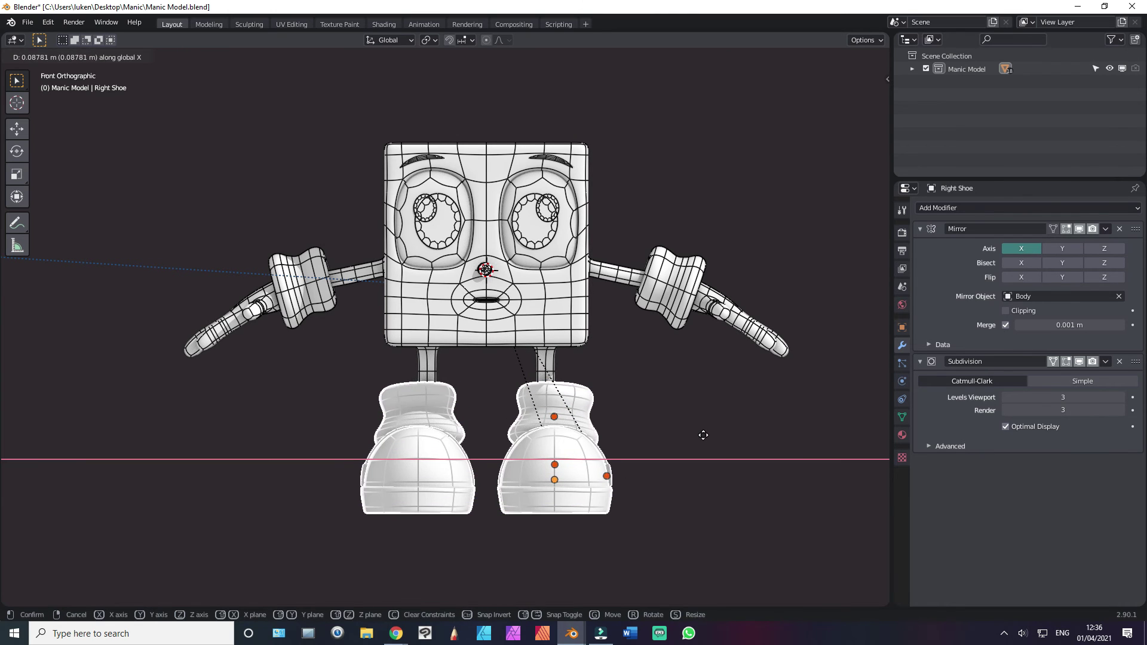
click(702, 435)
click(602, 399)
Step: Put the Body into Edit Mode with see-through wireframe shading
click(549, 354)
key(ctrl+Tab)
click(636, 350)
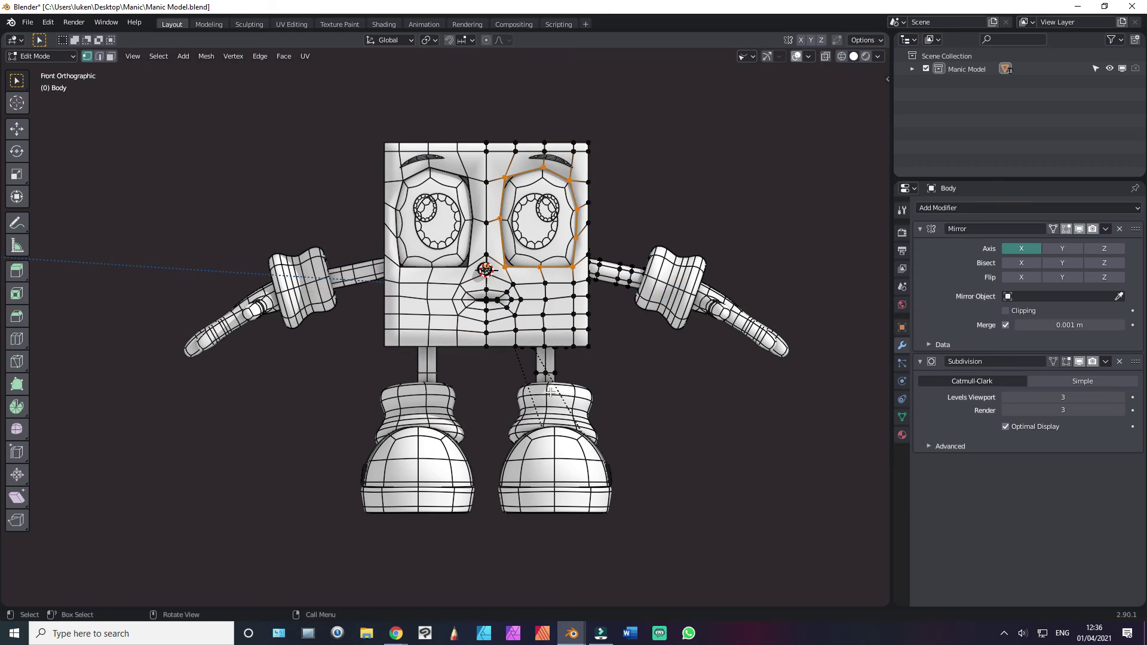
scroll(550, 393, up, 5)
mouse_move(614, 391)
middle_down()
mouse_move(735, 443)
mouse_move(593, 439)
middle_up()
key(z)
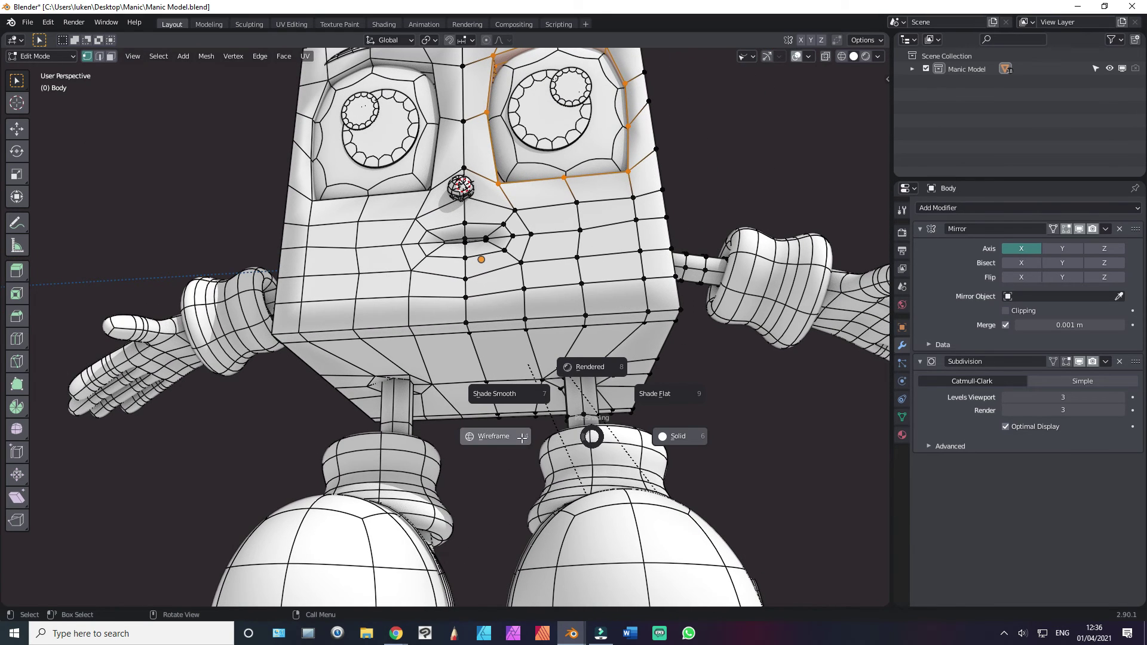
click(522, 437)
Step: Select the leg faces, growing the selection up the leg, then return to solid shading
key(3)
key(alt+a)
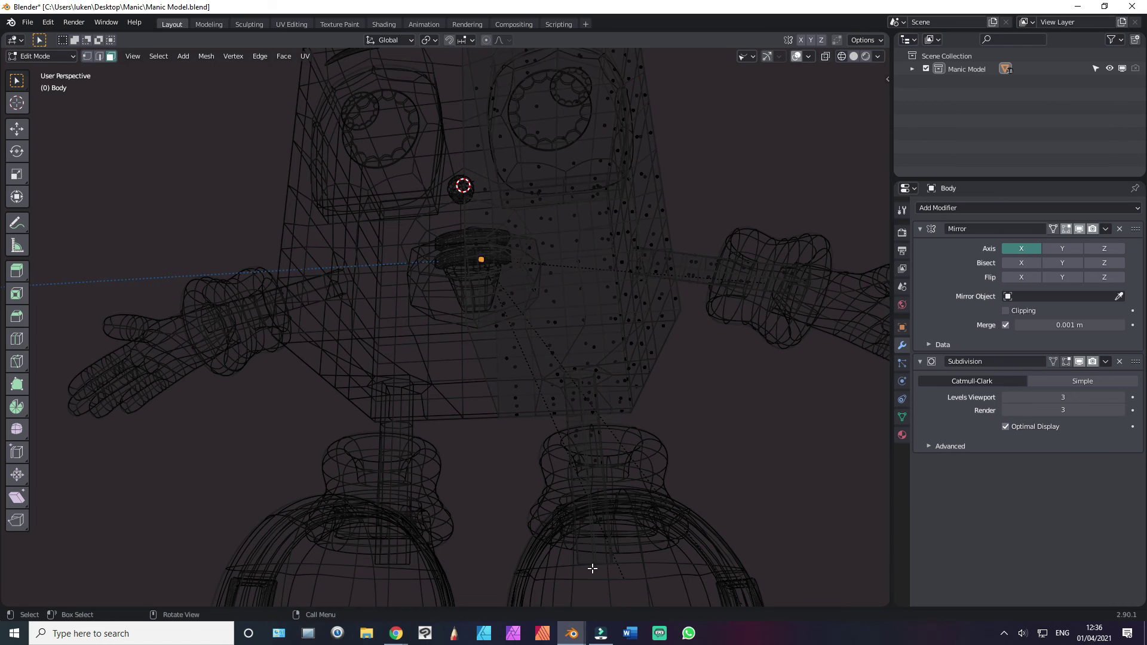
key(ctrl+KP_Add)
key(ctrl+KP_Add)
key(ctrl+KP_Add)
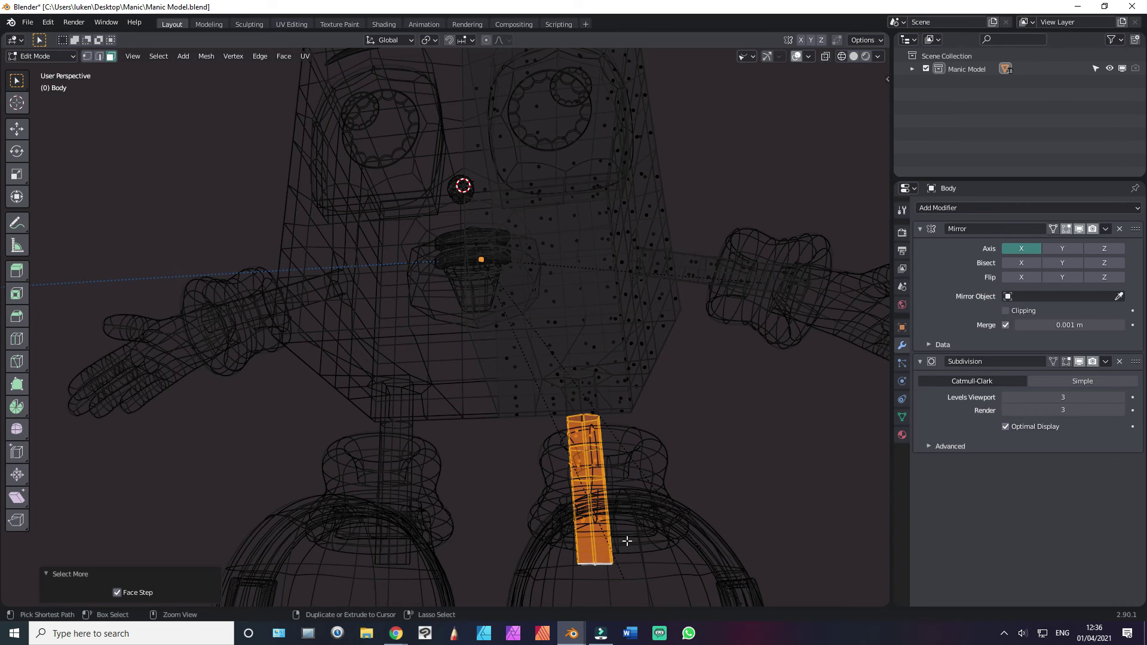
key(ctrl+KP_Add)
key(ctrl+KP_Add)
key(ctrl+KP_Add)
key(ctrl+KP_Add)
key(ctrl+KP_Add)
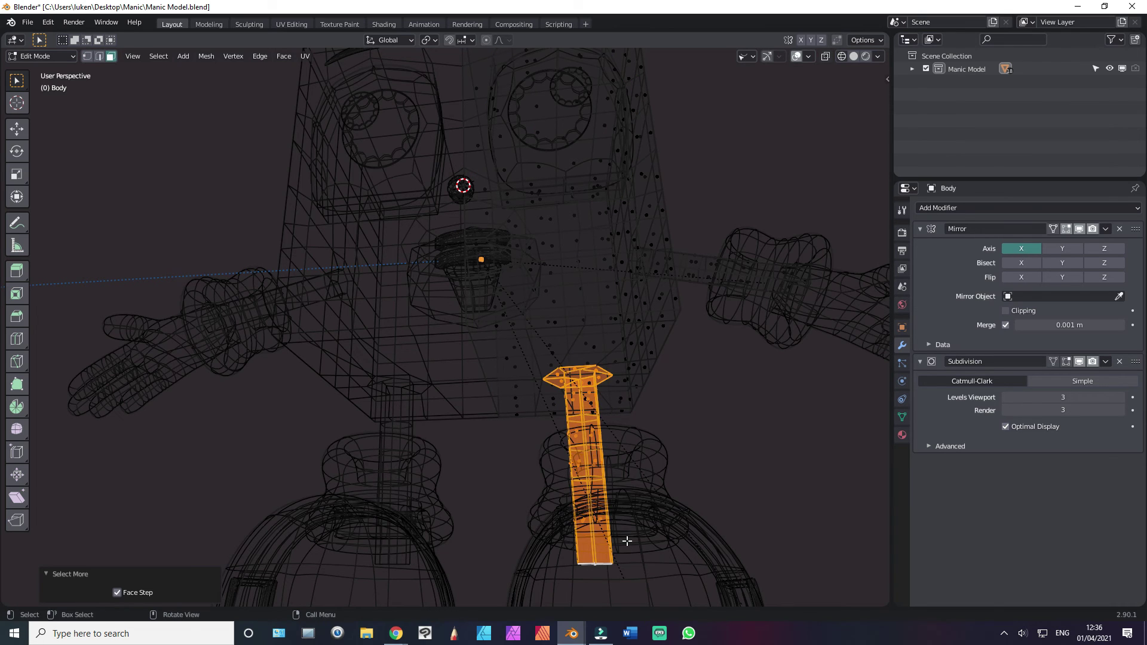
key(KP_1)
key(z)
click(704, 546)
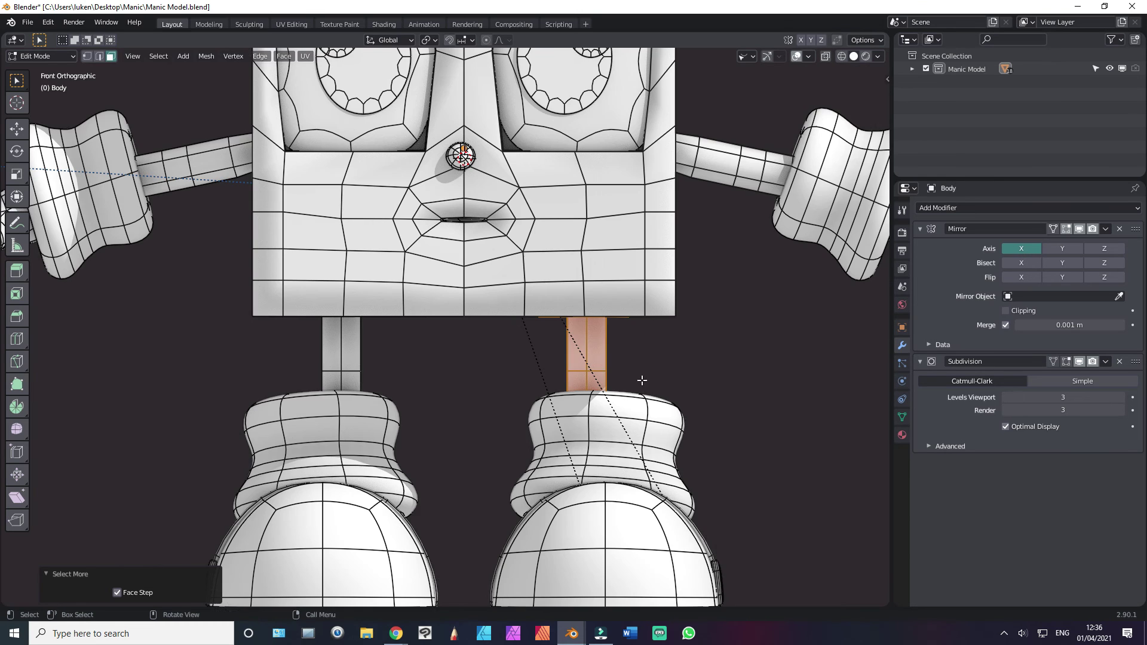
Step: Shift the leg faces about 0.11 m outward along X and return to Object Mode
key(g)
key(x)
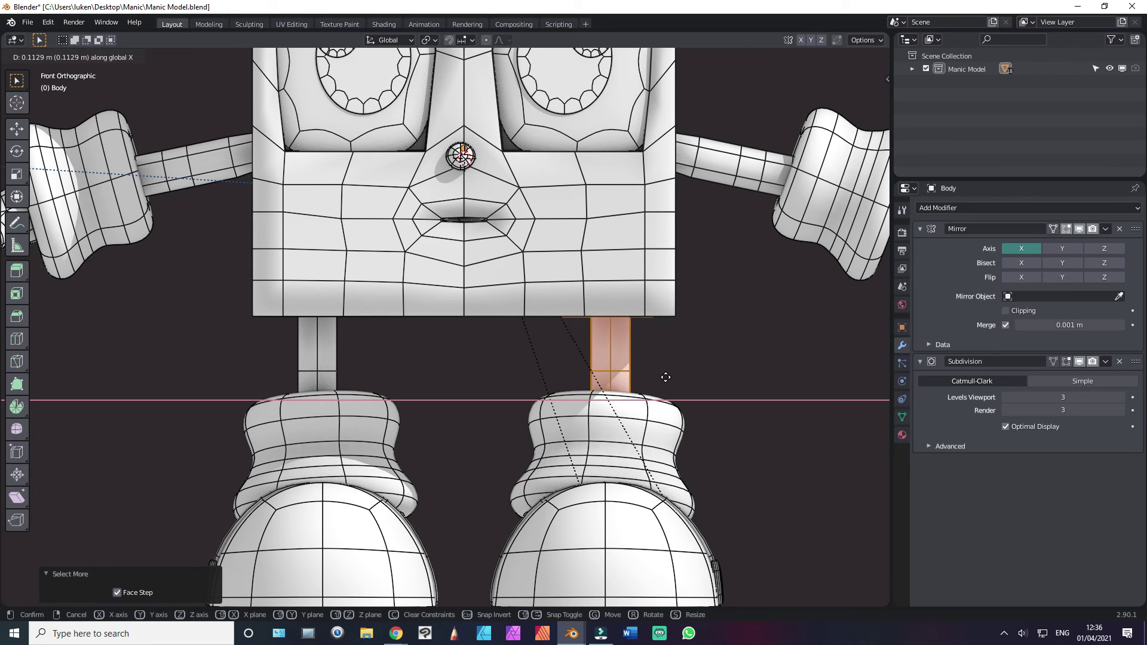
click(665, 376)
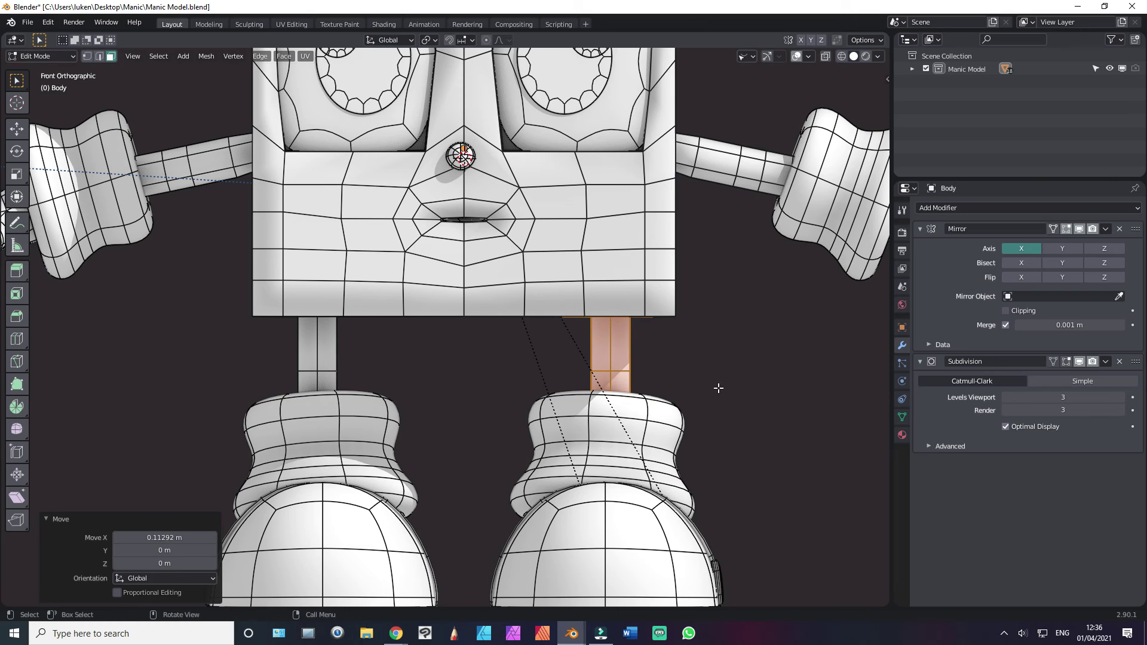
key(ctrl+Tab)
click(589, 381)
Step: Deselect everything, frame the legs and save the model file
scroll(590, 382, down, 3)
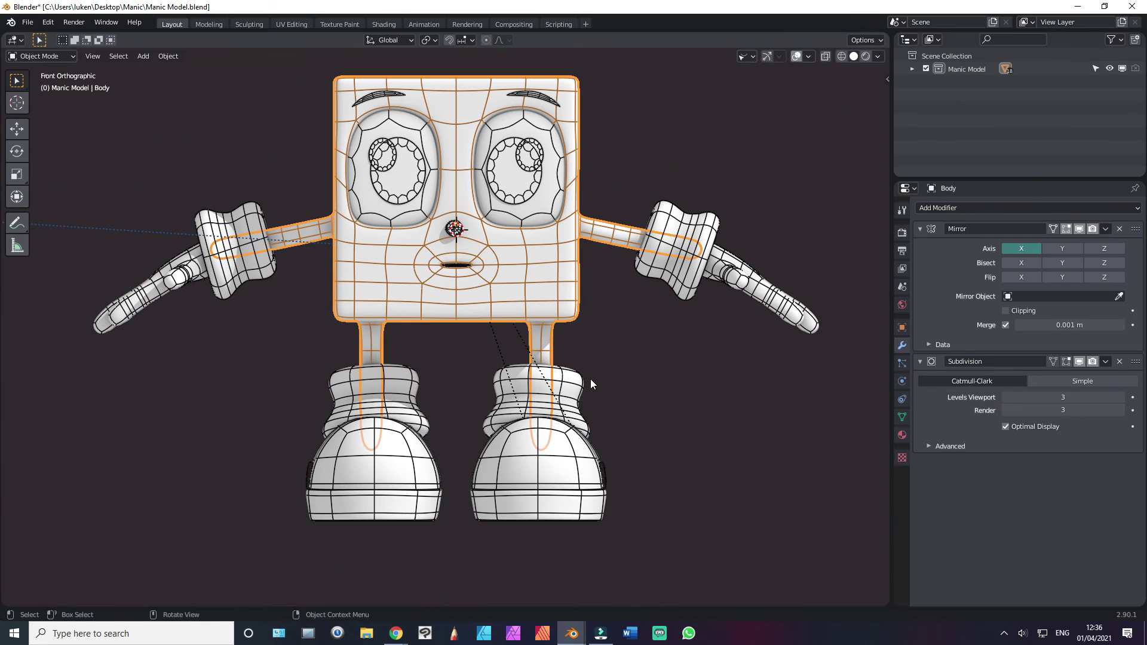
click(590, 379)
scroll(601, 370, up, 4)
mouse_move(601, 370)
shift+middle_down()
mouse_move(551, 346)
mouse_move(506, 402)
mouse_move(479, 380)
mouse_move(493, 391)
mouse_move(672, 358)
mouse_move(578, 374)
mouse_move(618, 352)
mouse_move(585, 317)
mouse_move(573, 375)
shift+middle_up()
key(ctrl+s)
scroll(495, 394, down, 5)
Step: Select the Right Glove and Right Wrist Sock and move the sock lower in front view
click(608, 315)
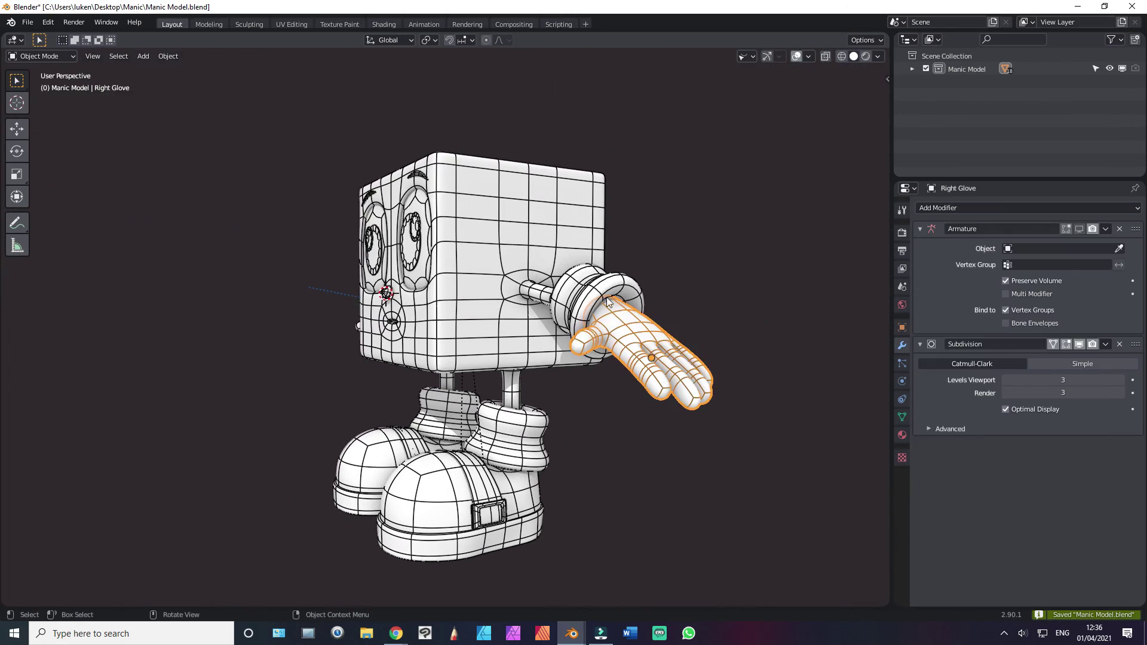
click(603, 292)
key(KP_1)
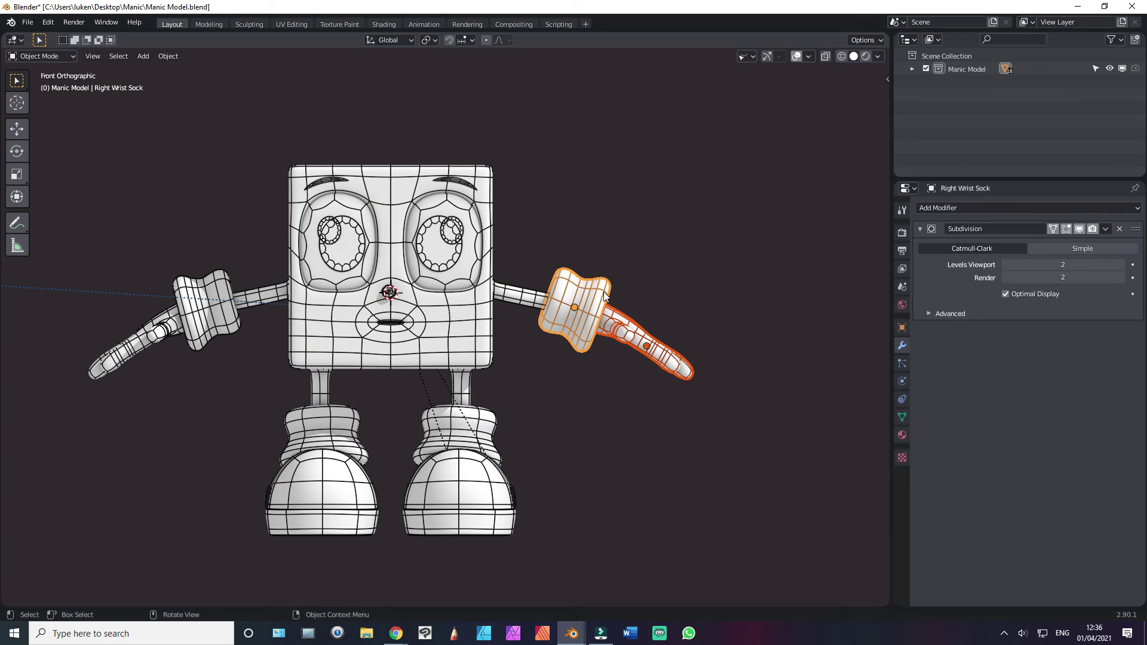
scroll(604, 296, up, 2)
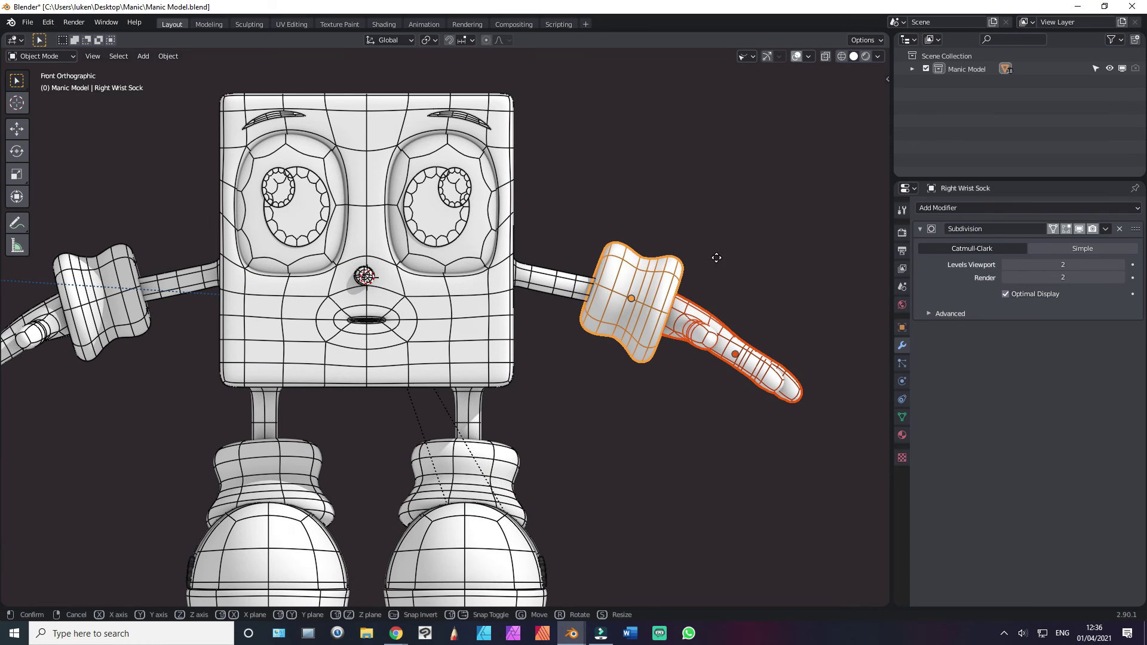
key(g)
click(710, 279)
Step: Tilt the wrist sock downward, reposition it and shrink it slightly, then select the Body
key(r)
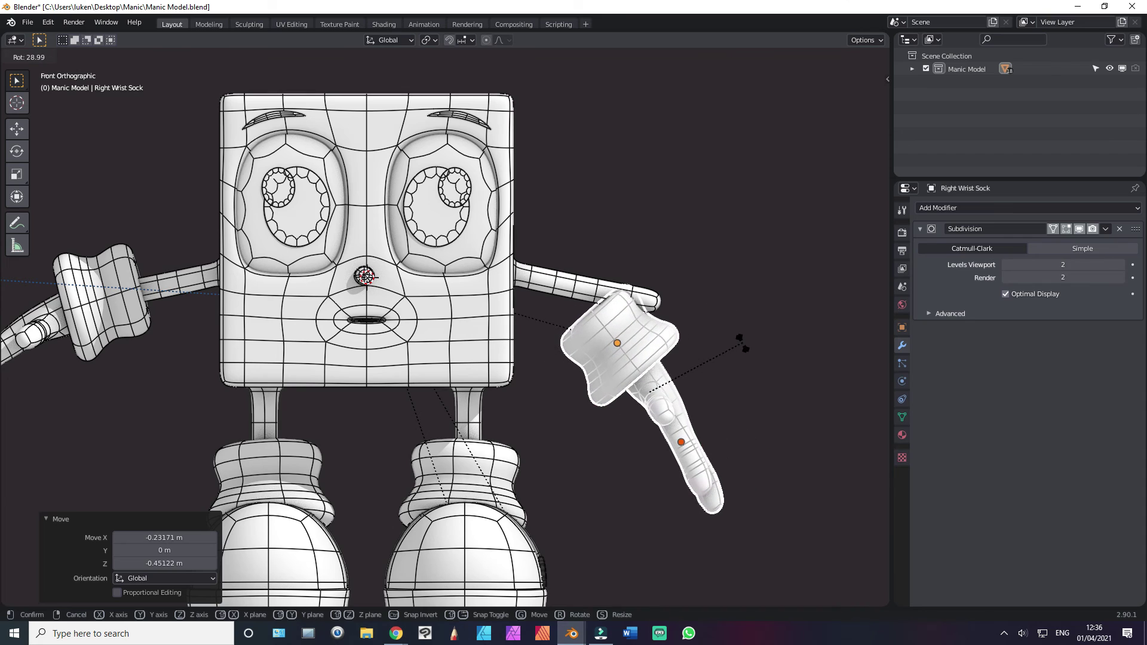
click(718, 348)
key(g)
click(711, 358)
key(s)
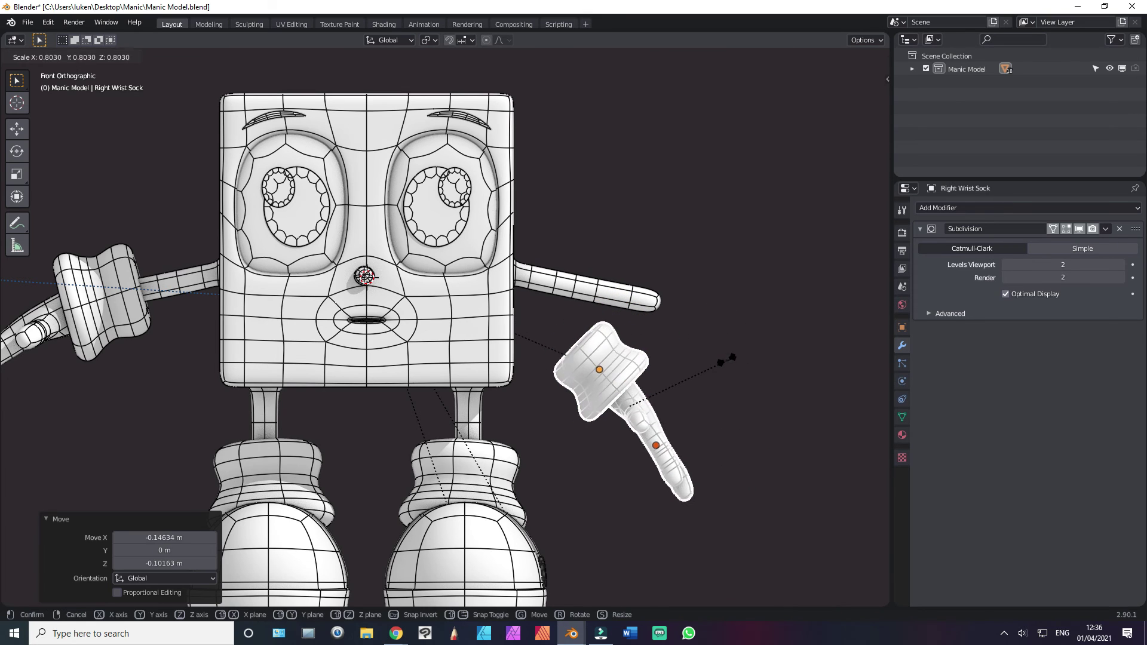
click(732, 360)
click(633, 303)
Step: Enter Edit Mode on Body and grow the selection two rings along the arm end
key(Tab)
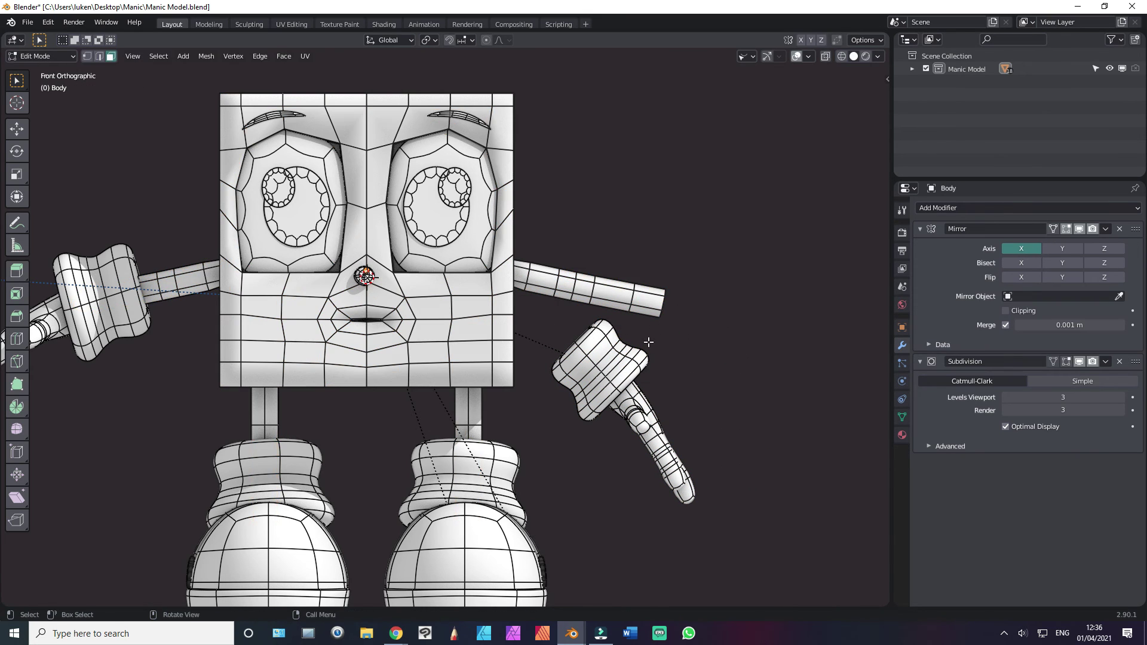
scroll(657, 323, up, 1)
scroll(435, 350, up, 1)
middle_drag(435, 351, 577, 331)
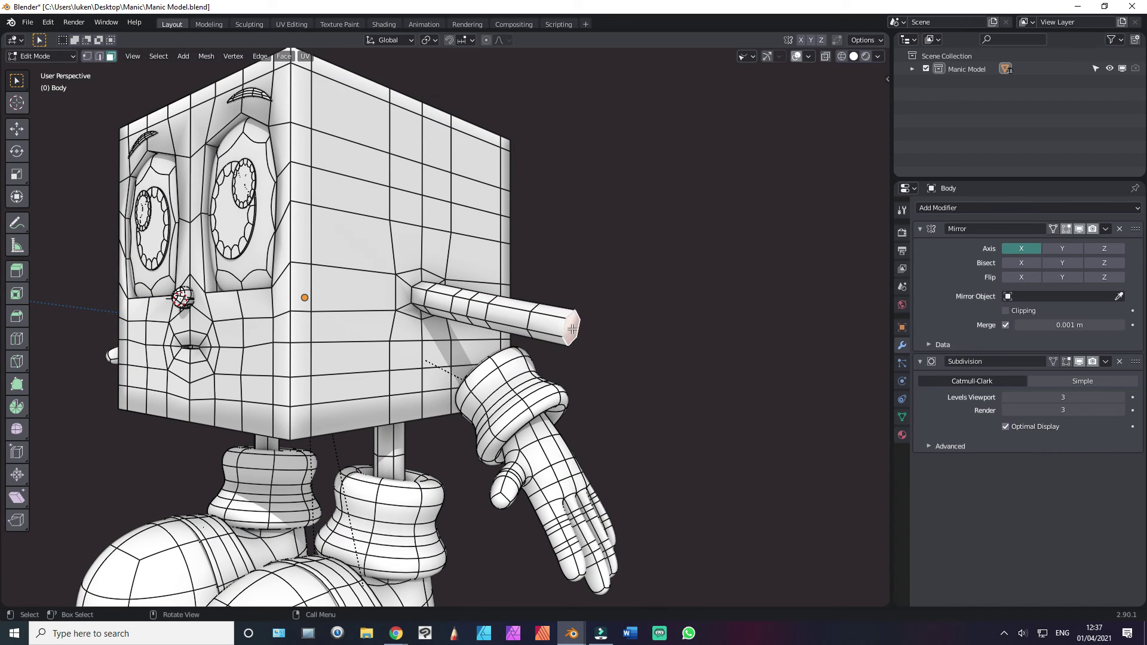
key(ctrl+KP_Add)
key(ctrl+KP_Add)
key(ctrl+KP_Add)
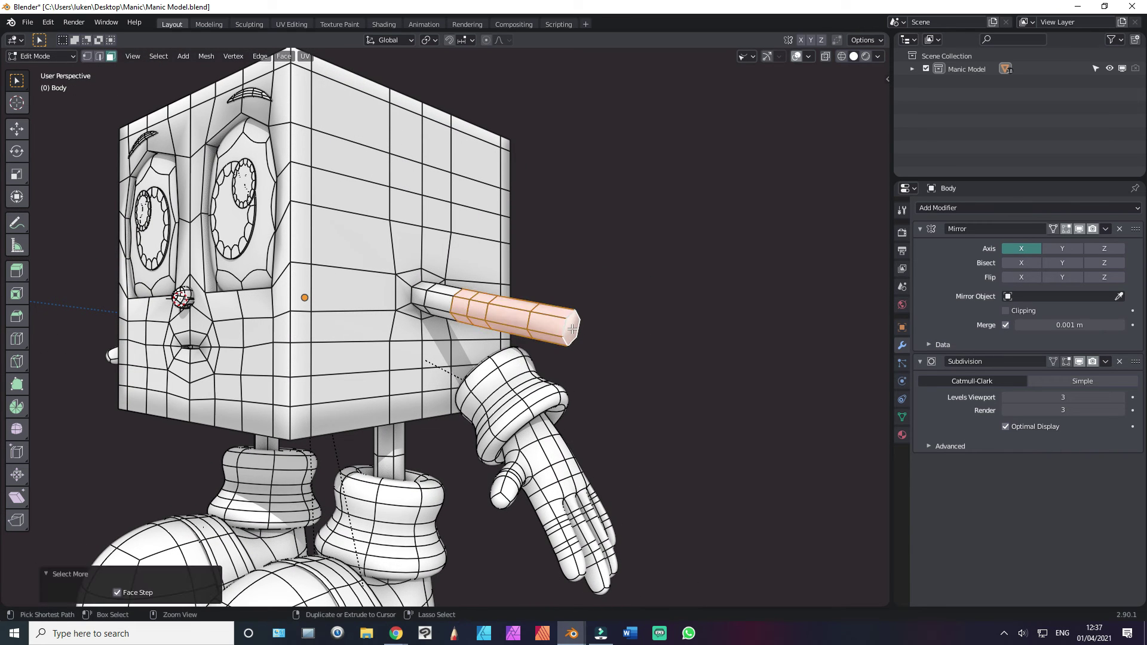
key(KP_1)
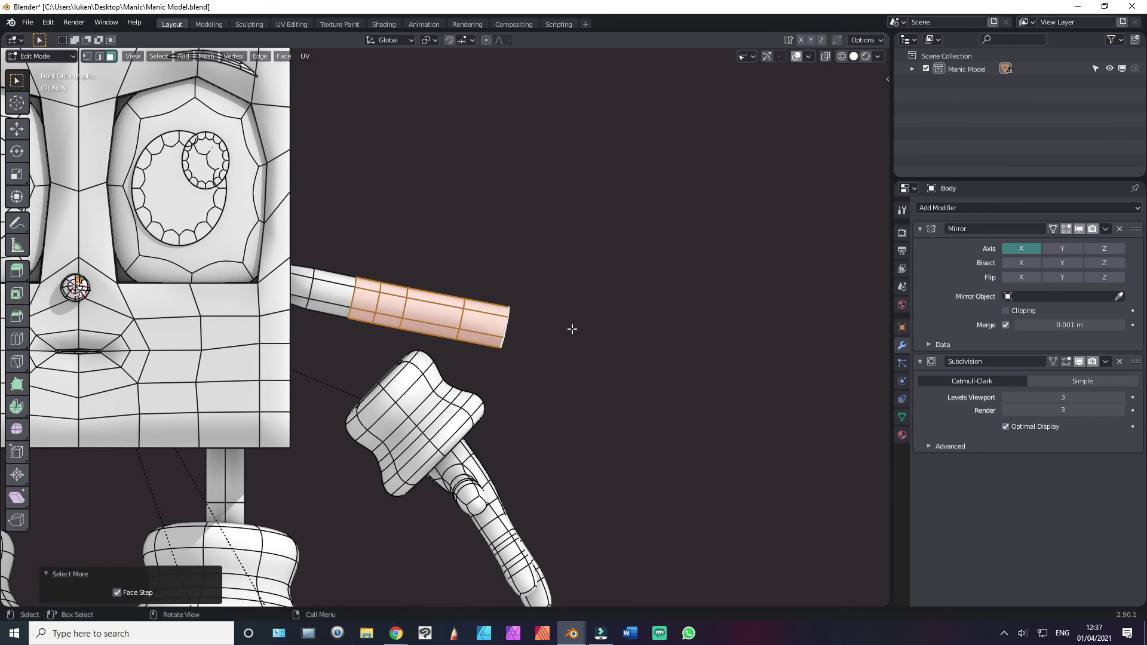
key(ctrl+KP_Add)
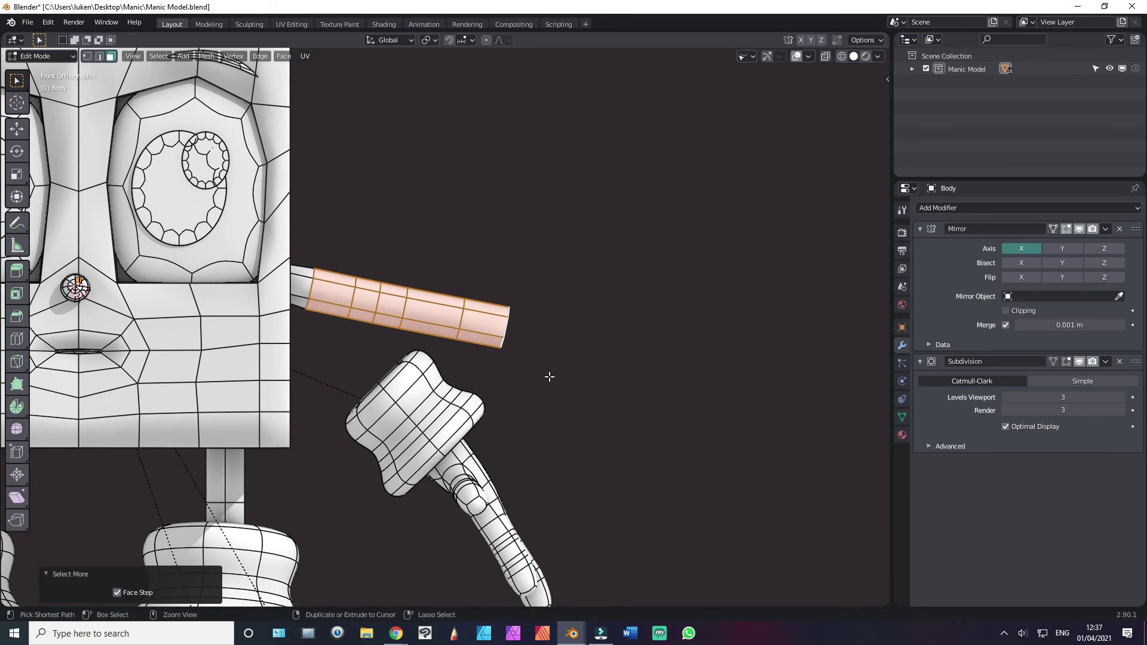
Step: Move and rotate the selected arm faces downward so the arm end sits inside the wrist sock
key(g)
click(525, 400)
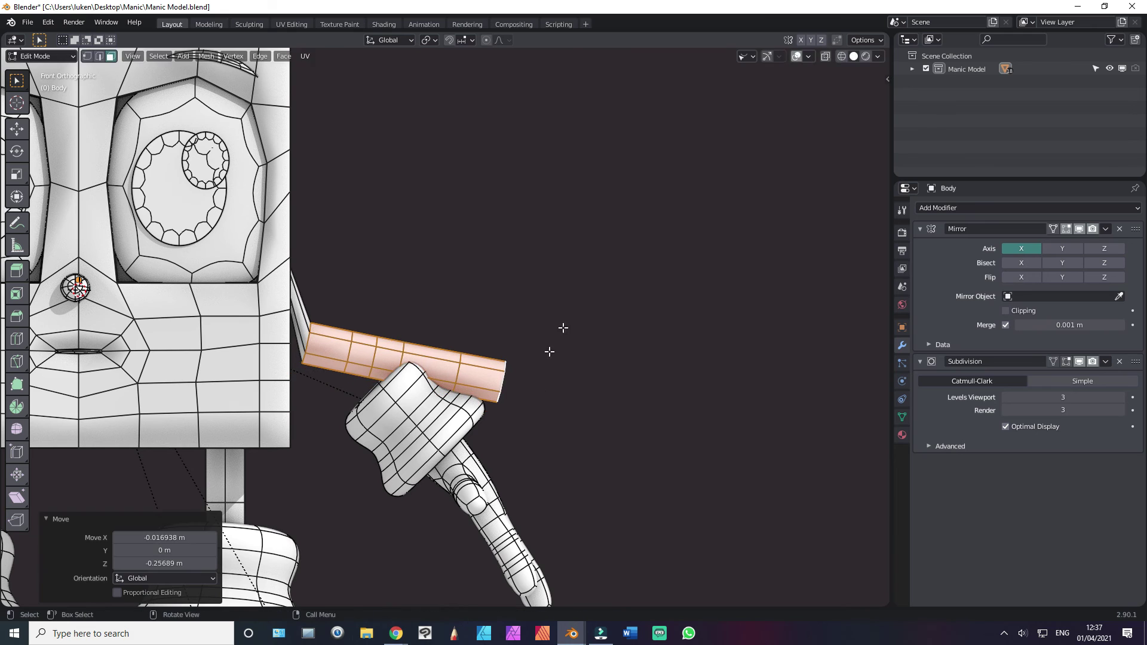
key(g)
click(599, 392)
key(g)
click(578, 409)
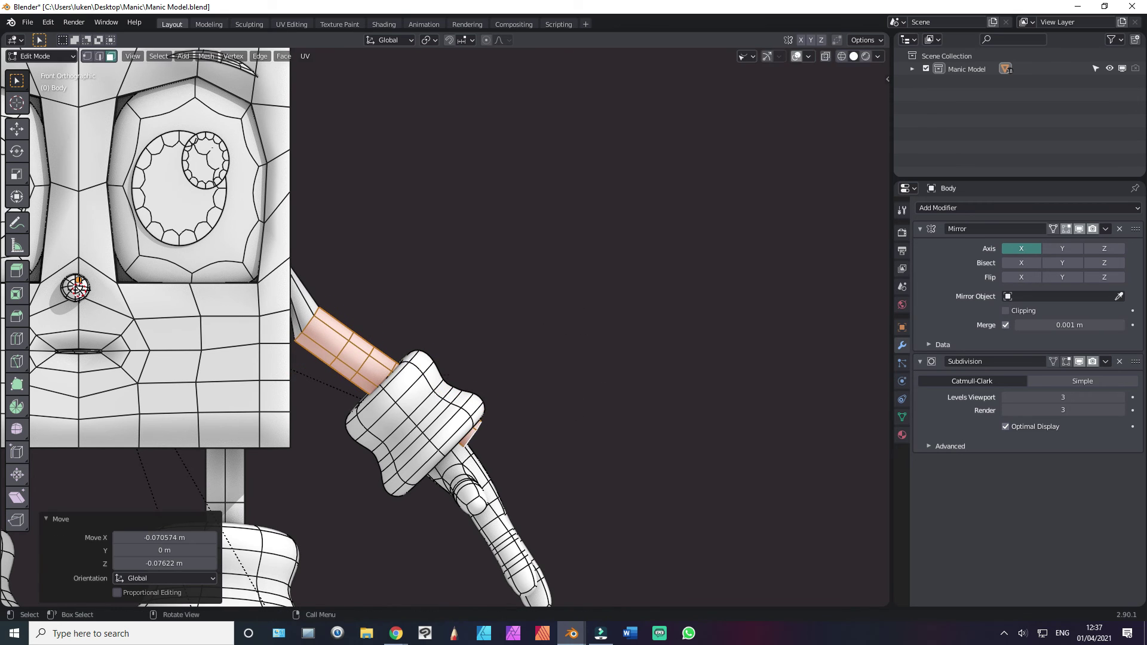
key(r)
click(611, 415)
key(g)
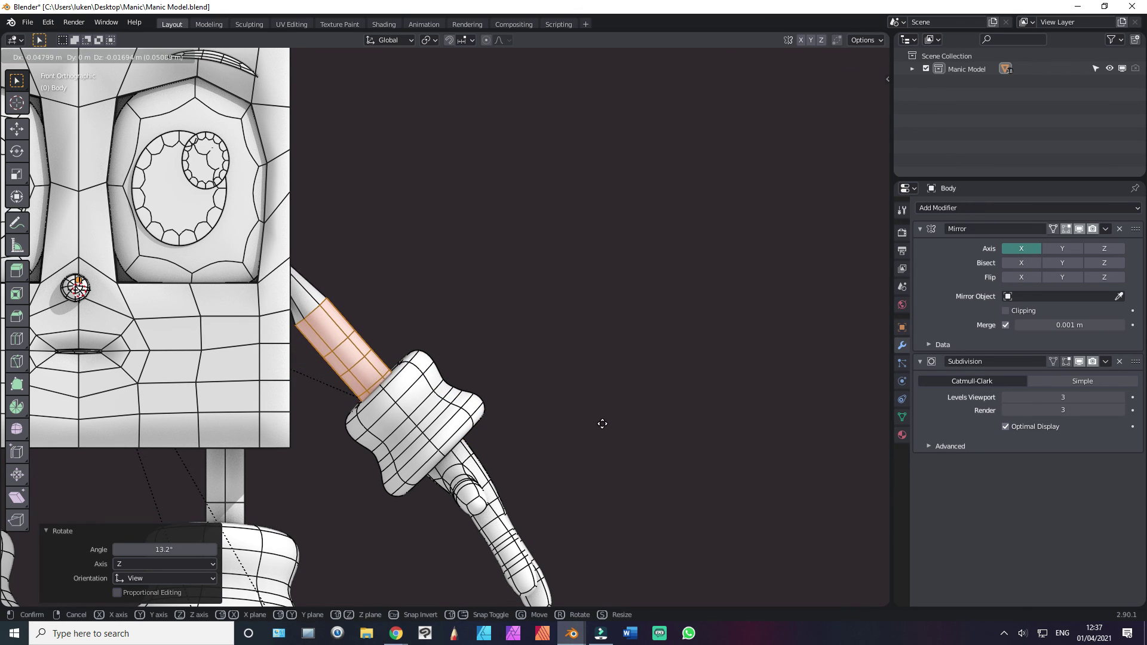
click(597, 420)
Step: In wireframe view, select the shoulder edge loop and scale it wider
click(546, 400)
mouse_move(545, 400)
middle_down()
mouse_move(447, 373)
mouse_move(516, 294)
middle_up()
alt+middle_click(571, 290)
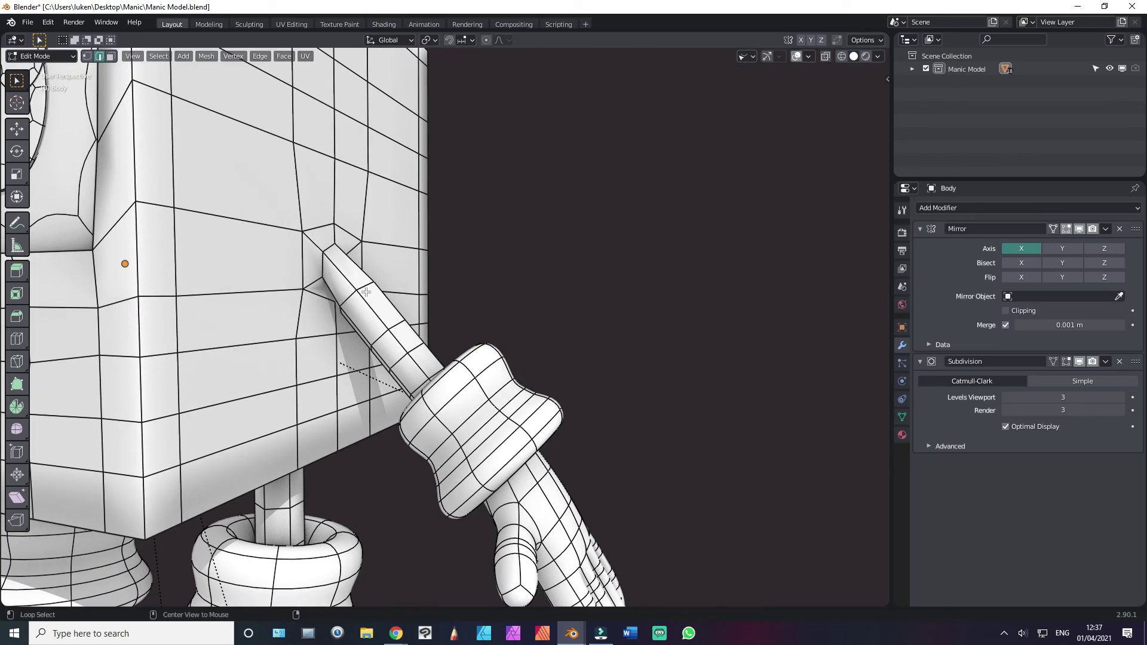
scroll(444, 284, down, 3)
key(alt+z)
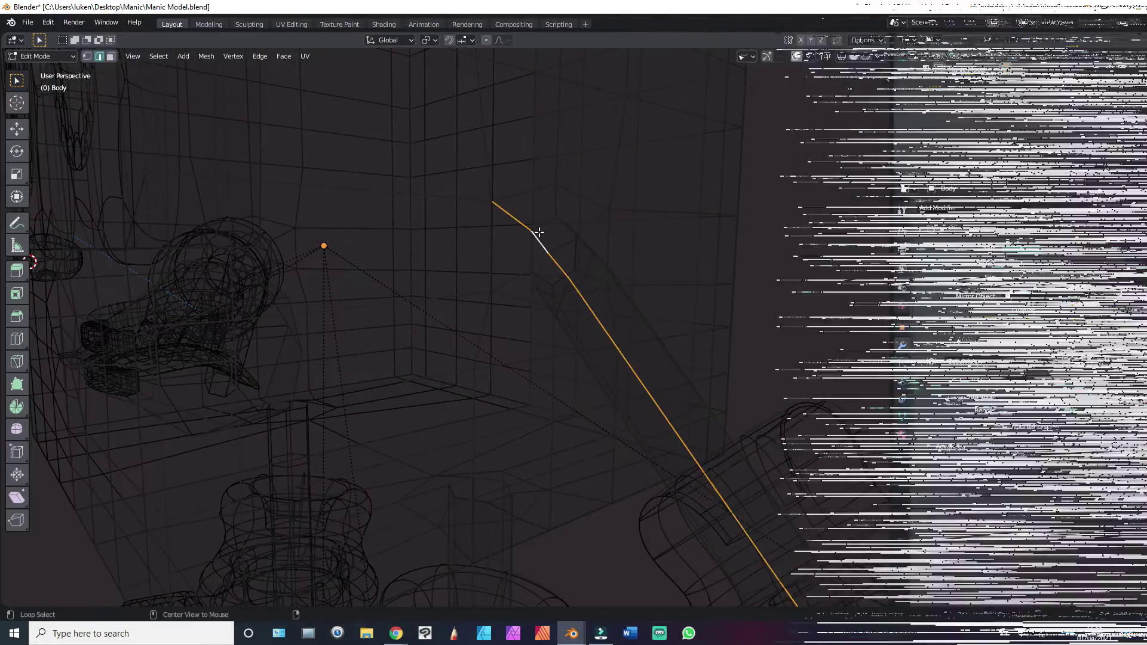
alt+click(539, 225)
key(s)
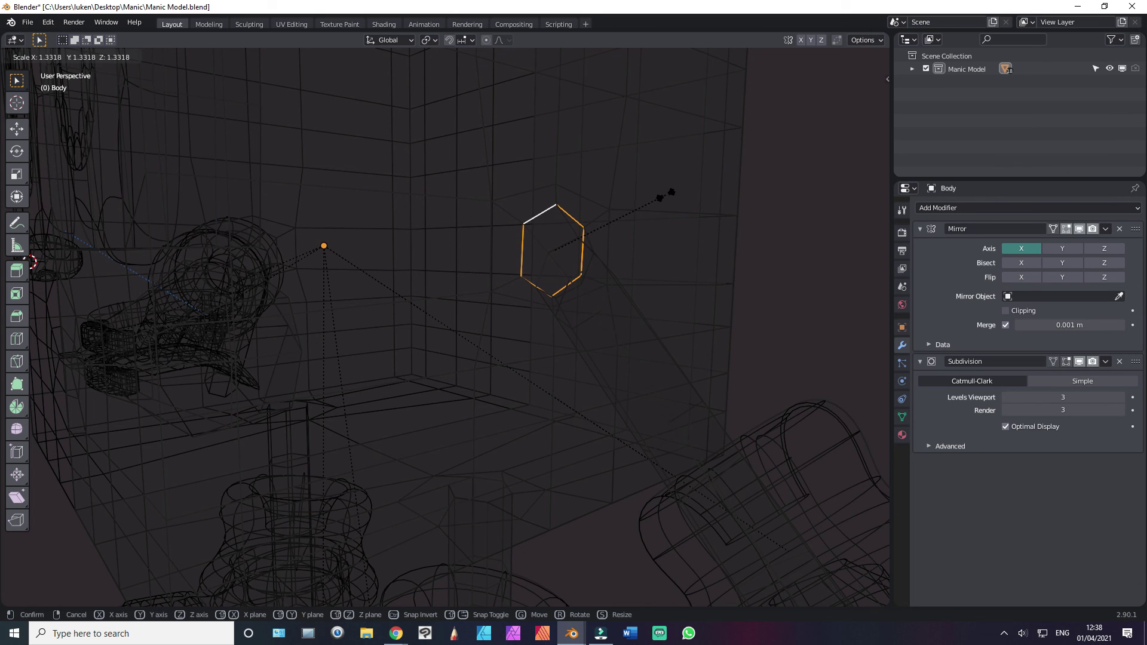
click(665, 195)
Step: From the front view, slide the shoulder loop along the arm and rescale it
key(KP_1)
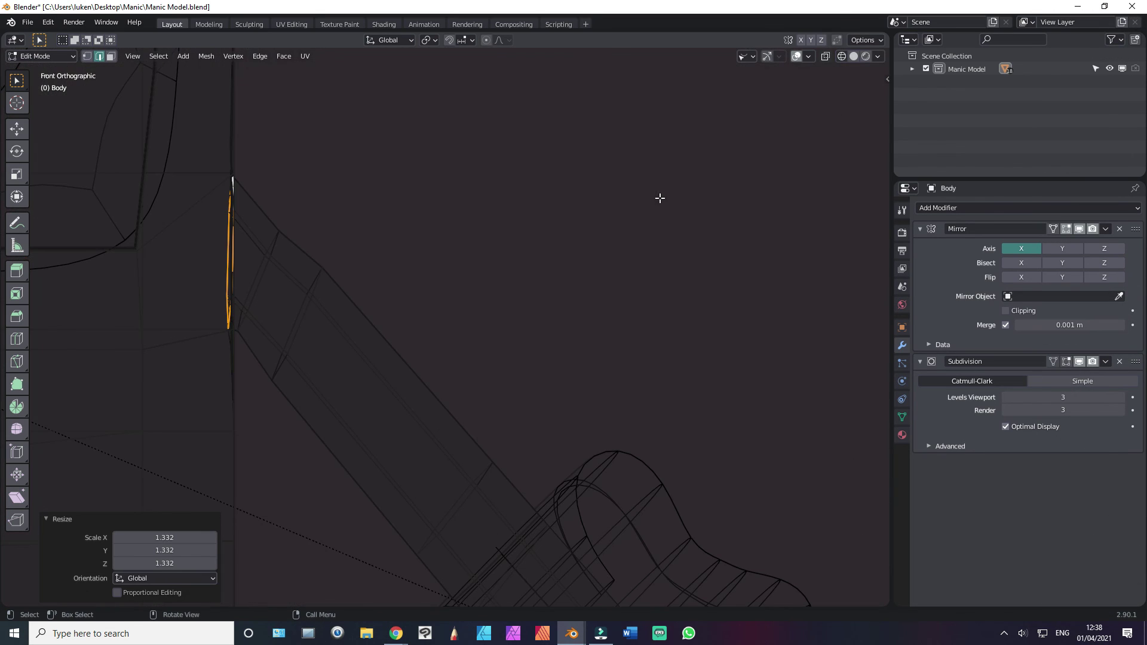
key(g)
key(g)
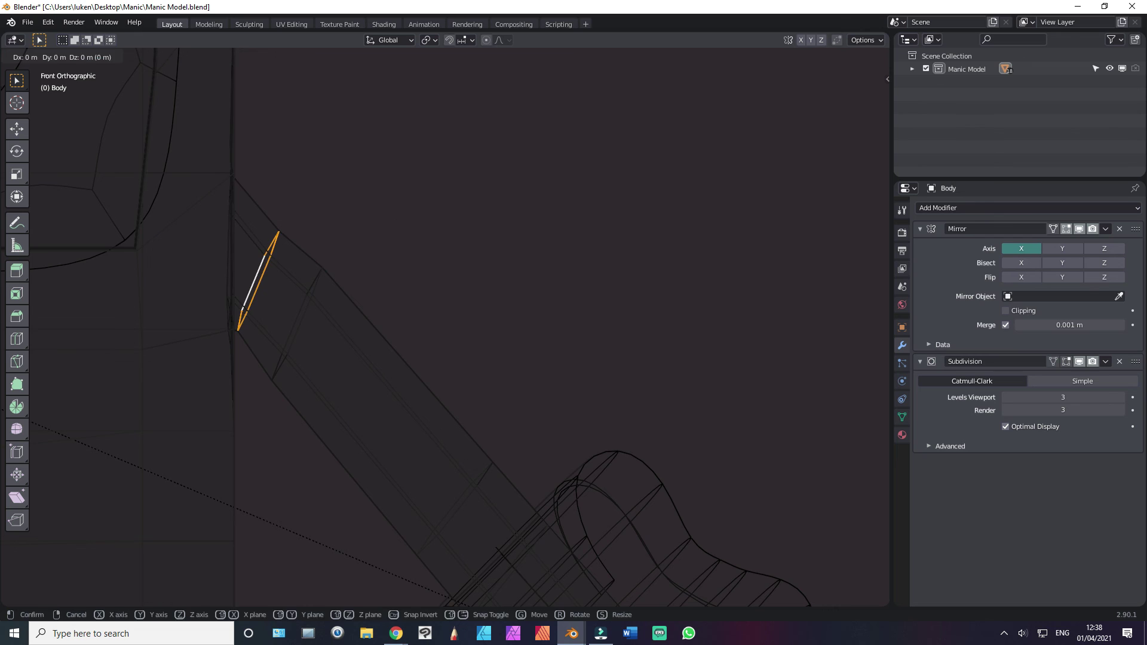
click(411, 226)
key(s)
click(451, 206)
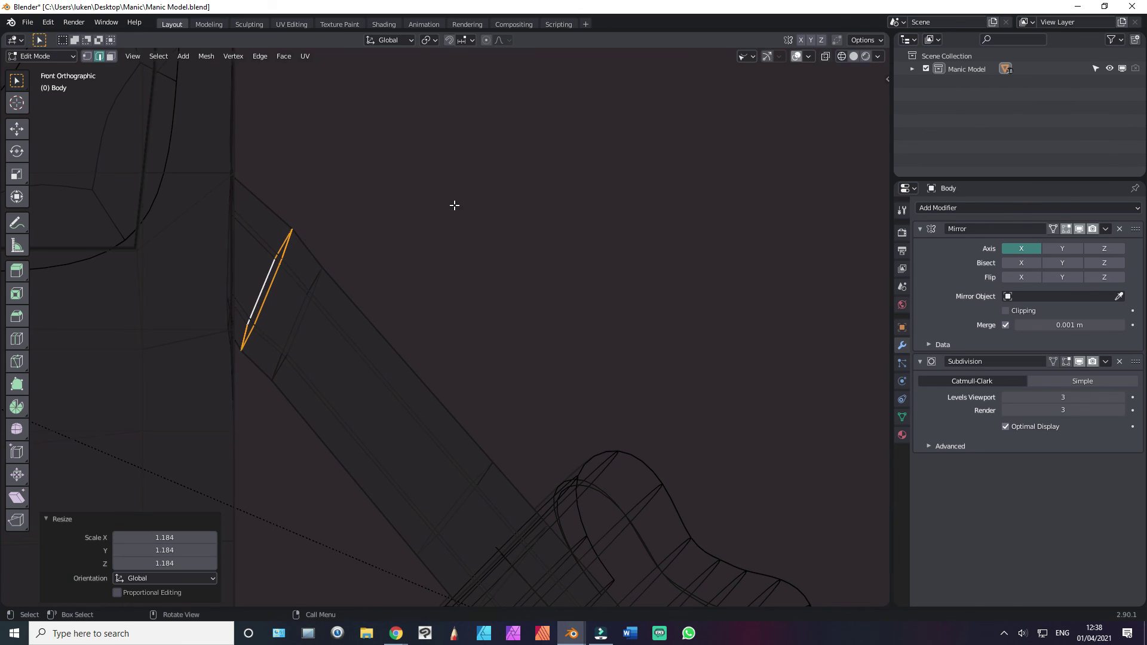
key(g)
key(Escape)
Step: Dissolve the shoulder edge loop and another edge ring across the arm
key(x)
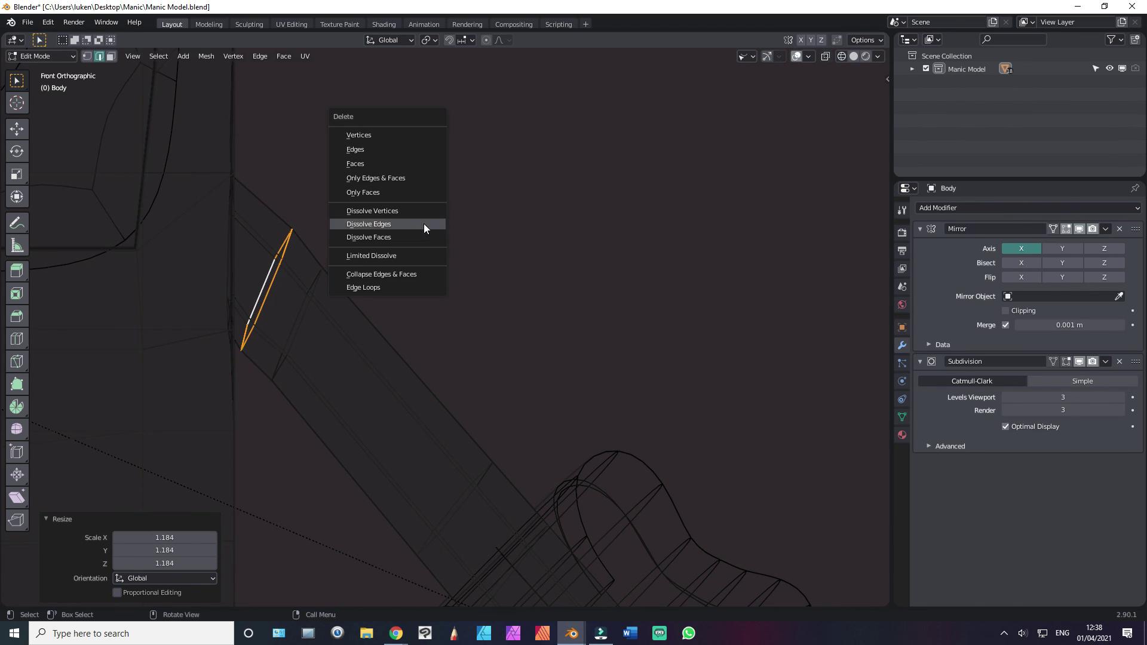
click(417, 227)
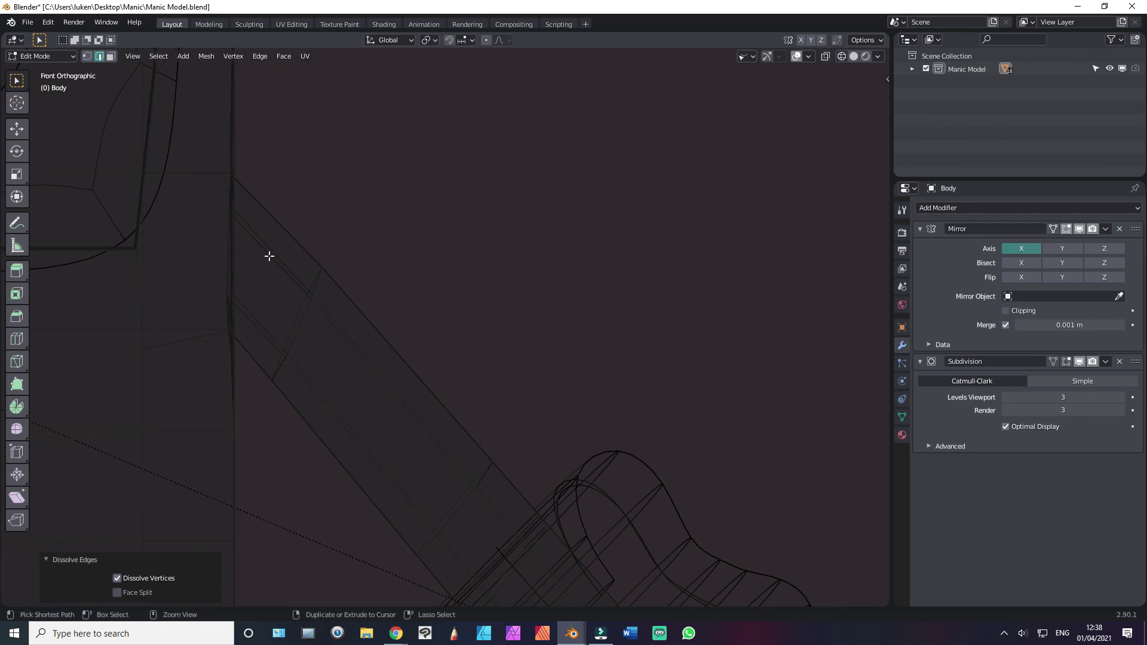
ctrl+alt+click(269, 255)
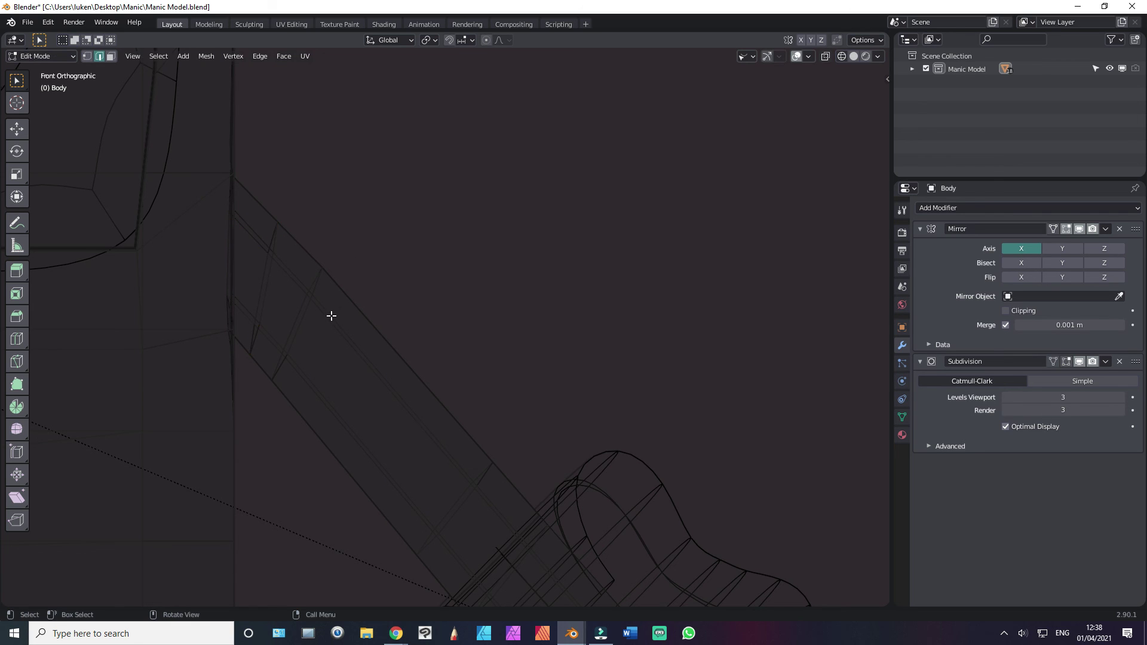
key(x)
click(300, 312)
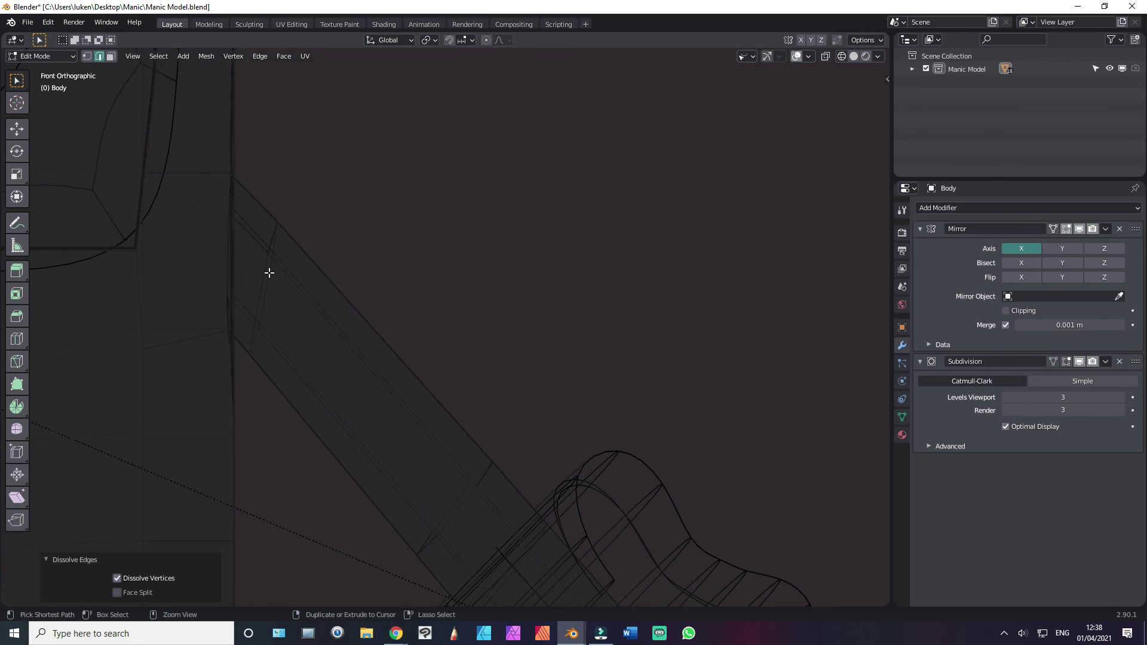
Step: Add a new edge loop across the upper arm, then return to Object Mode
key(ctrl+r)
click(295, 294)
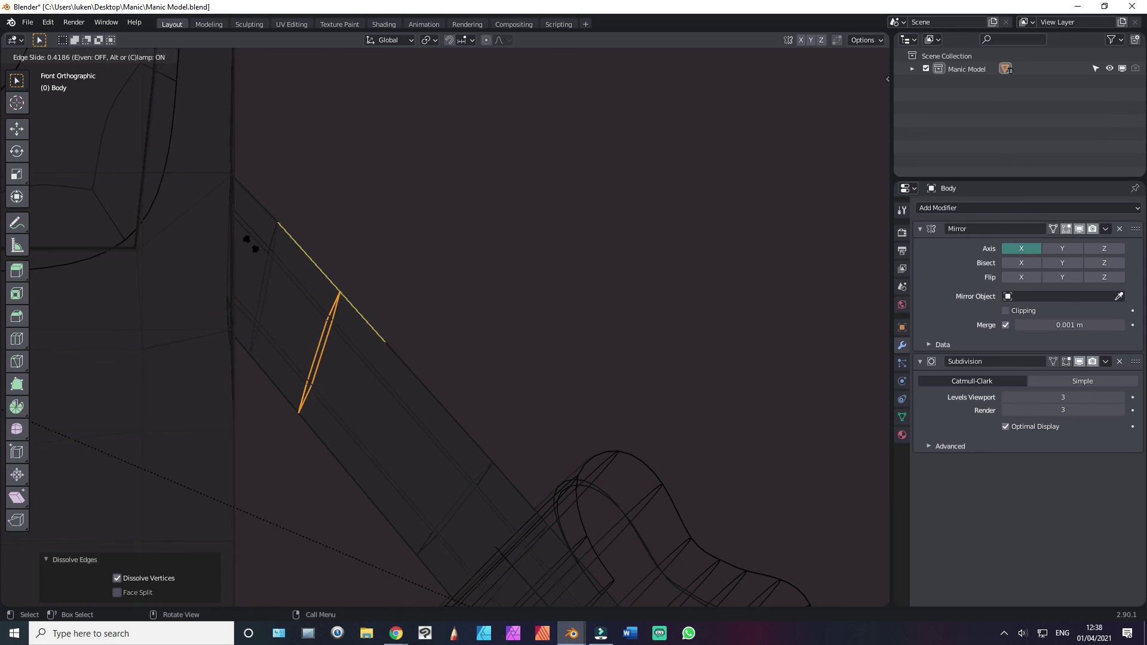
click(243, 234)
click(400, 295)
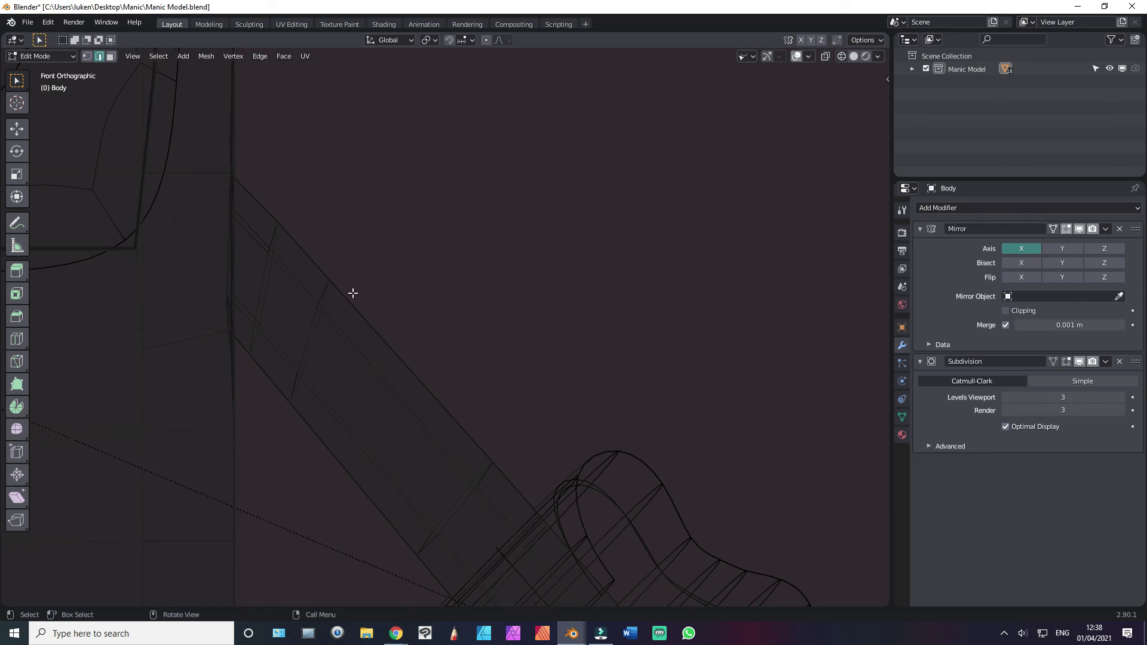
key(ctrl+Tab)
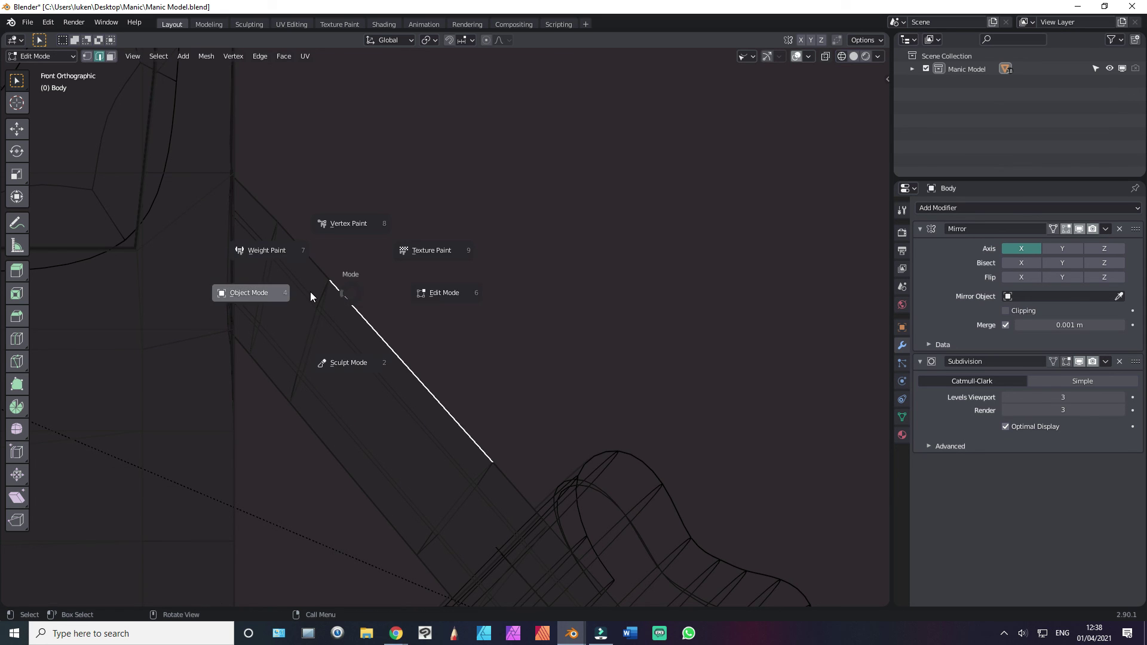
click(310, 292)
Step: Switch back to solid shading and delete the left hand and arm objects
key(z)
click(442, 310)
scroll(552, 323, down, 5)
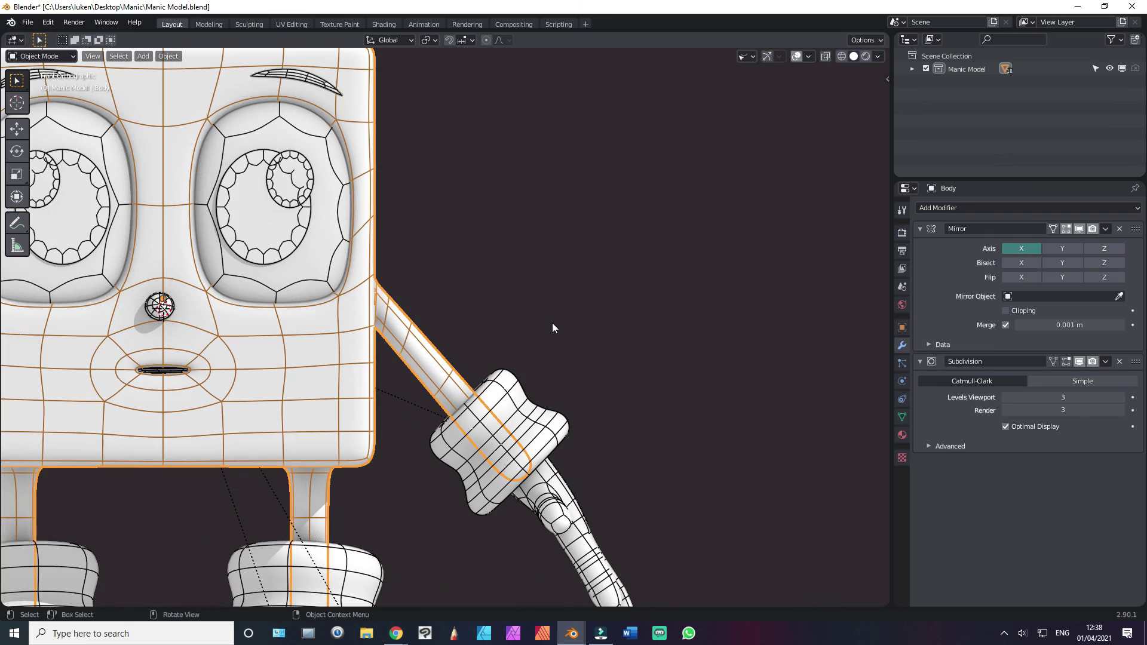
mouse_move(553, 321)
middle_down()
mouse_move(404, 335)
mouse_move(575, 340)
mouse_move(476, 372)
mouse_move(295, 282)
middle_up()
click(286, 279)
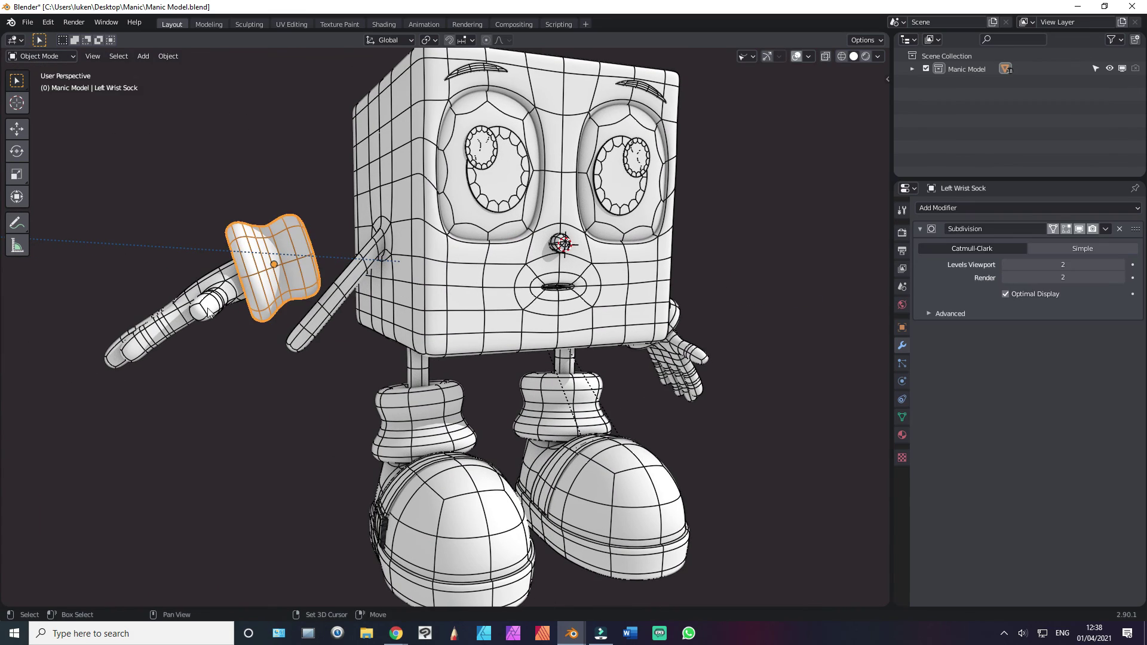
key(x)
click(221, 307)
Step: Put the right glove into Edit Mode and orbit around to inspect it
mouse_move(643, 354)
middle_down()
mouse_move(571, 363)
mouse_move(569, 332)
middle_up()
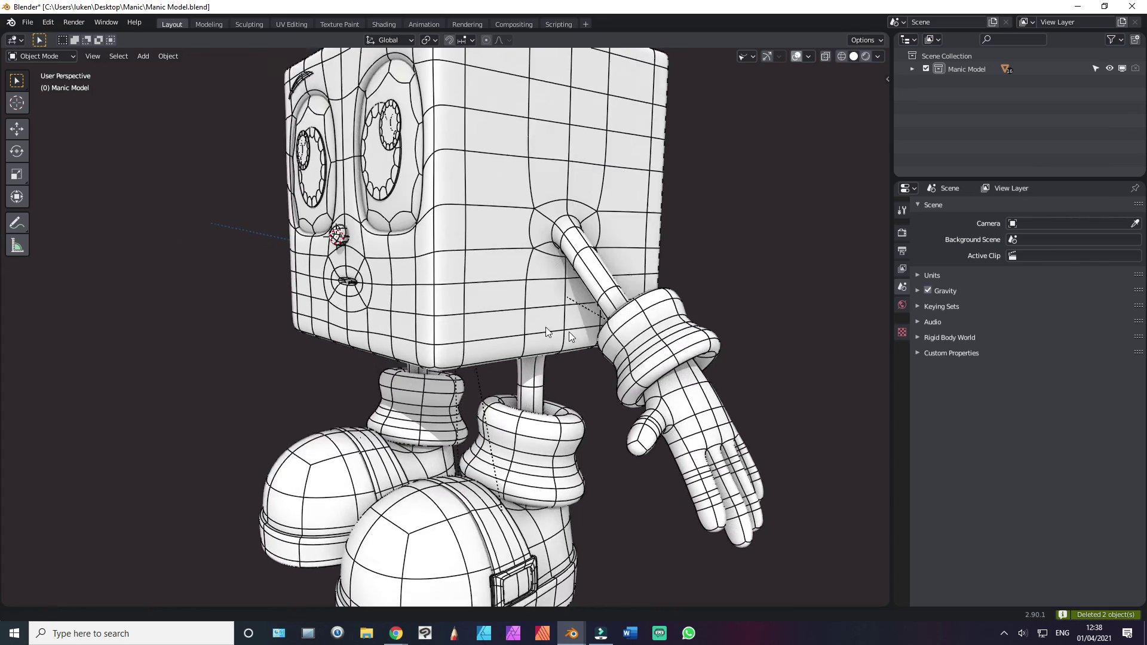
scroll(569, 331, up, 5)
click(490, 385)
key(ctrl+Tab)
click(533, 387)
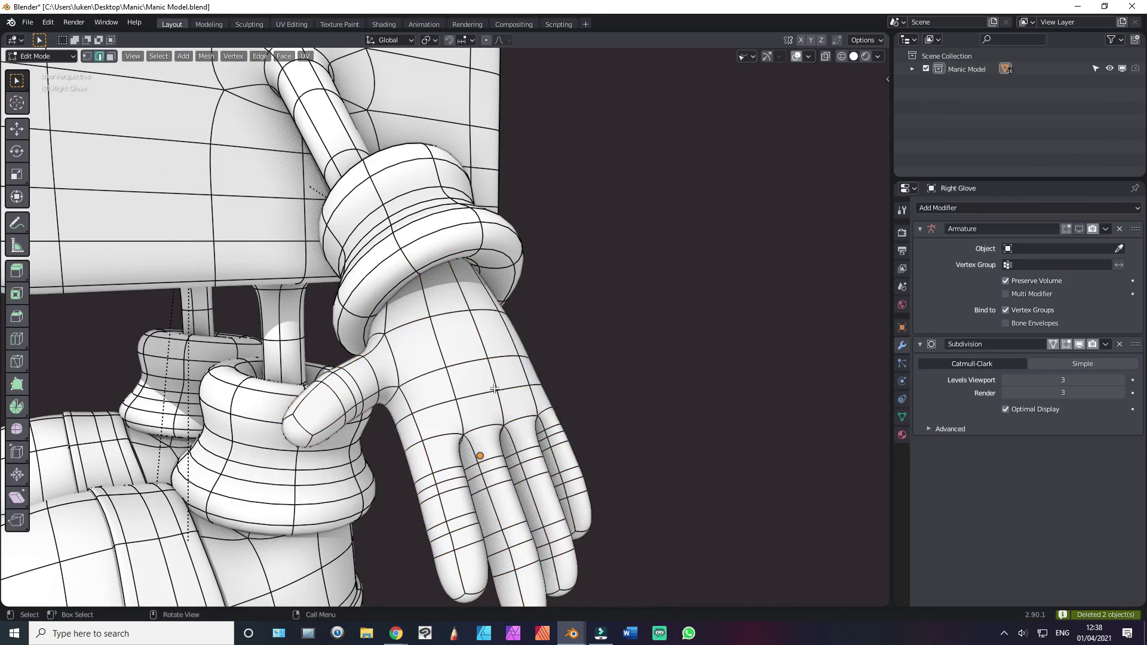
mouse_move(473, 461)
middle_down()
mouse_move(456, 389)
mouse_move(512, 374)
mouse_move(520, 338)
middle_up()
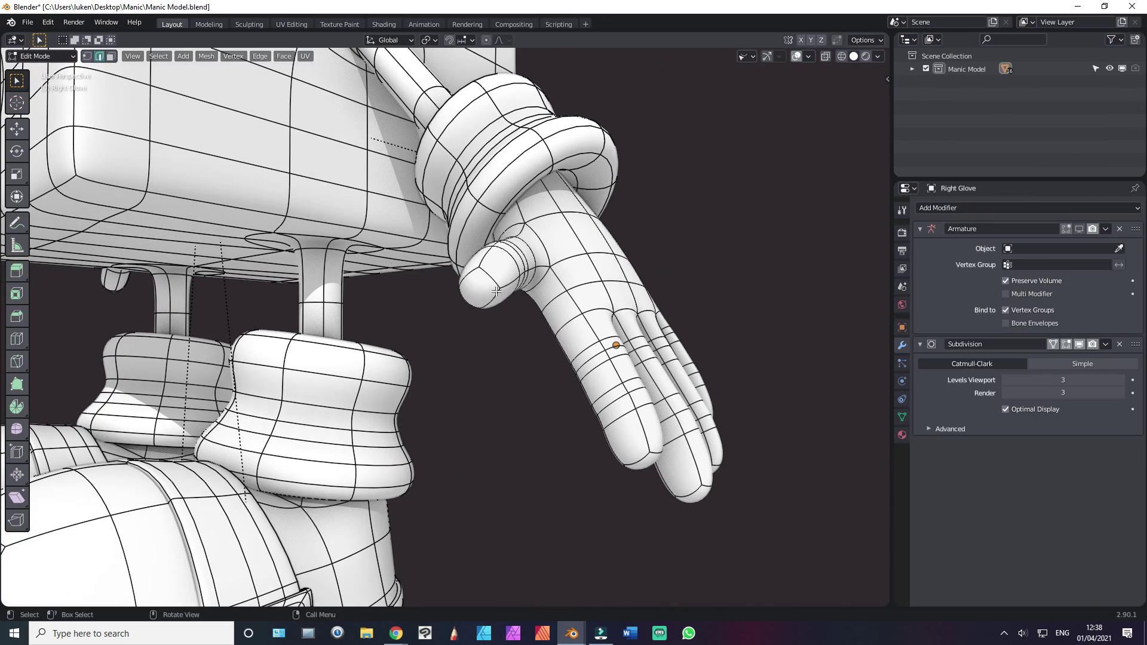
mouse_move(591, 276)
middle_down()
mouse_move(605, 297)
mouse_move(586, 315)
middle_up()
scroll(585, 315, up, 3)
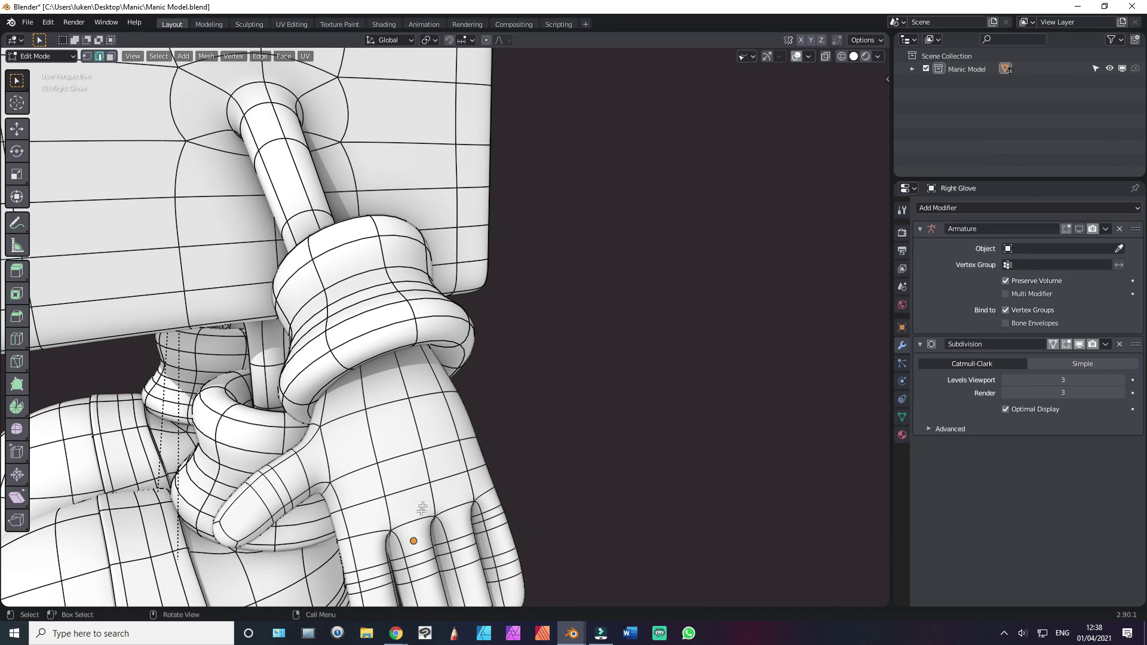
scroll(422, 508, down, 2)
middle_drag(471, 399, 518, 316)
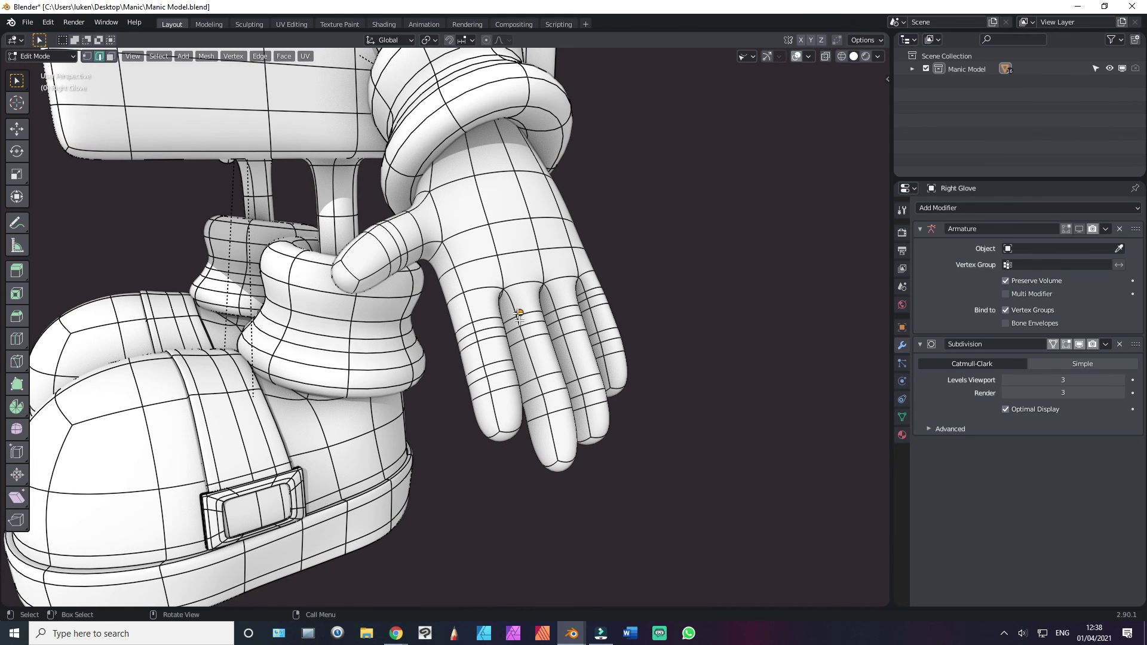
Step: Select the edge loop across the glove palm and dissolve it
key(x)
click(488, 266)
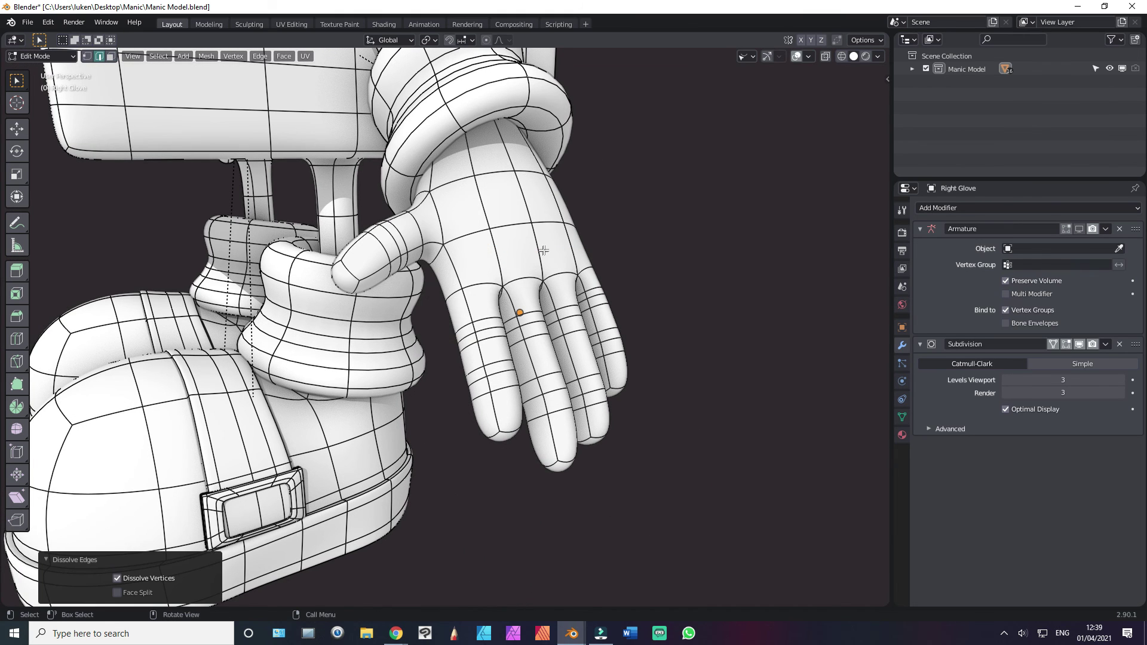
middle_drag(543, 250, 454, 310)
scroll(454, 311, up, 3)
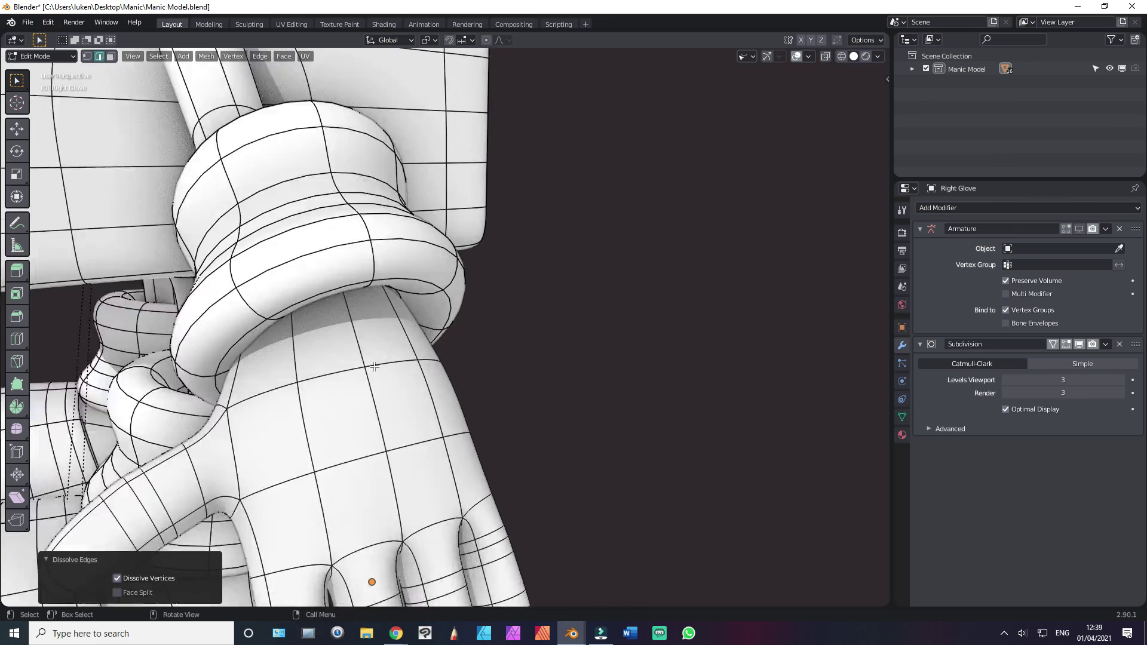
scroll(418, 341, up, 3)
mouse_move(415, 343)
middle_down()
mouse_move(512, 374)
mouse_move(418, 386)
mouse_move(473, 384)
middle_up()
scroll(446, 345, down, 5)
scroll(458, 375, up, 2)
Step: Save the file and orbit around to review the whole character
key(ctrl+s)
scroll(483, 381, down, 8)
mouse_move(537, 366)
middle_down()
mouse_move(551, 363)
mouse_move(543, 370)
middle_up()
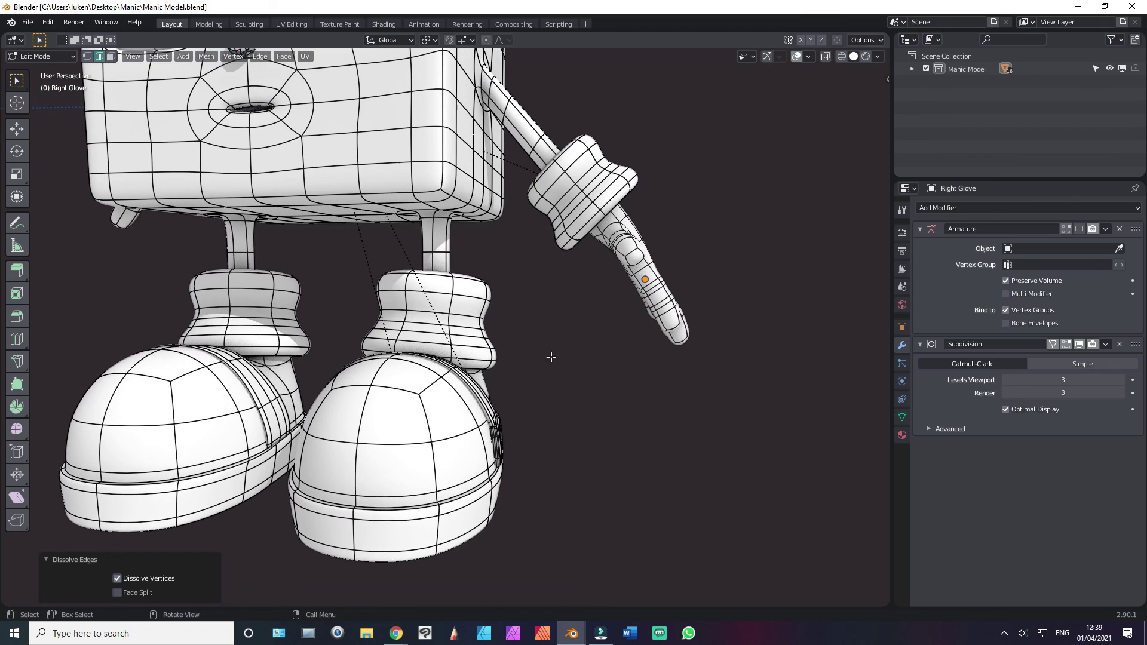
scroll(551, 356, down, 4)
middle_drag(555, 418, 562, 403)
scroll(561, 332, up, 4)
scroll(509, 335, up, 3)
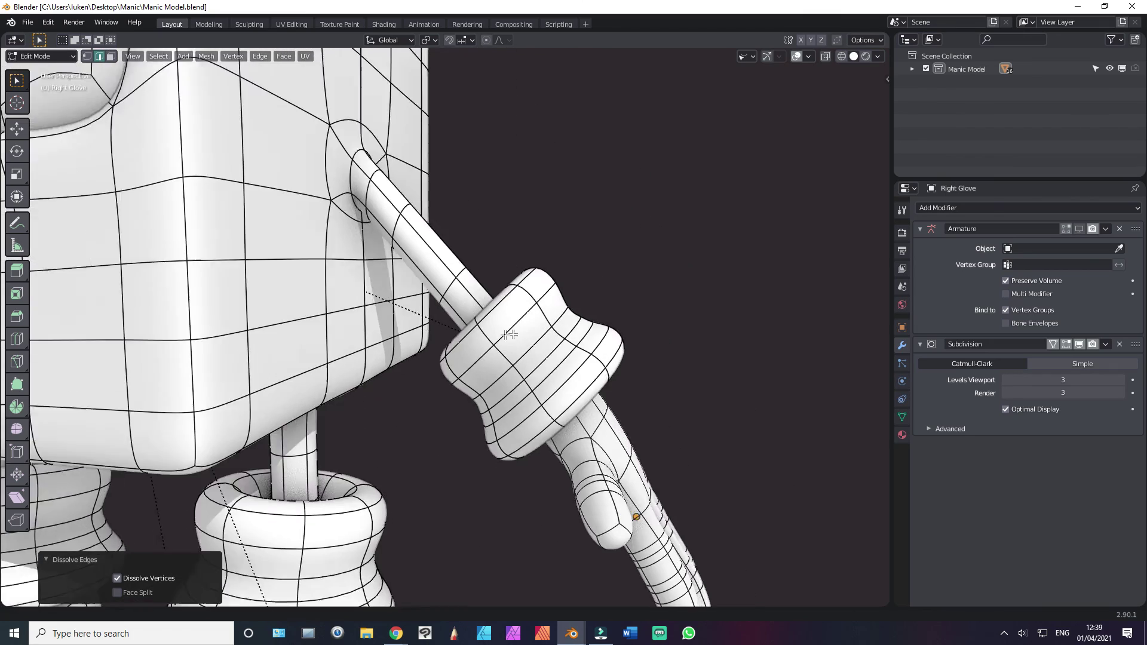
scroll(514, 358, up, 3)
scroll(507, 412, down, 3)
scroll(478, 405, down, 3)
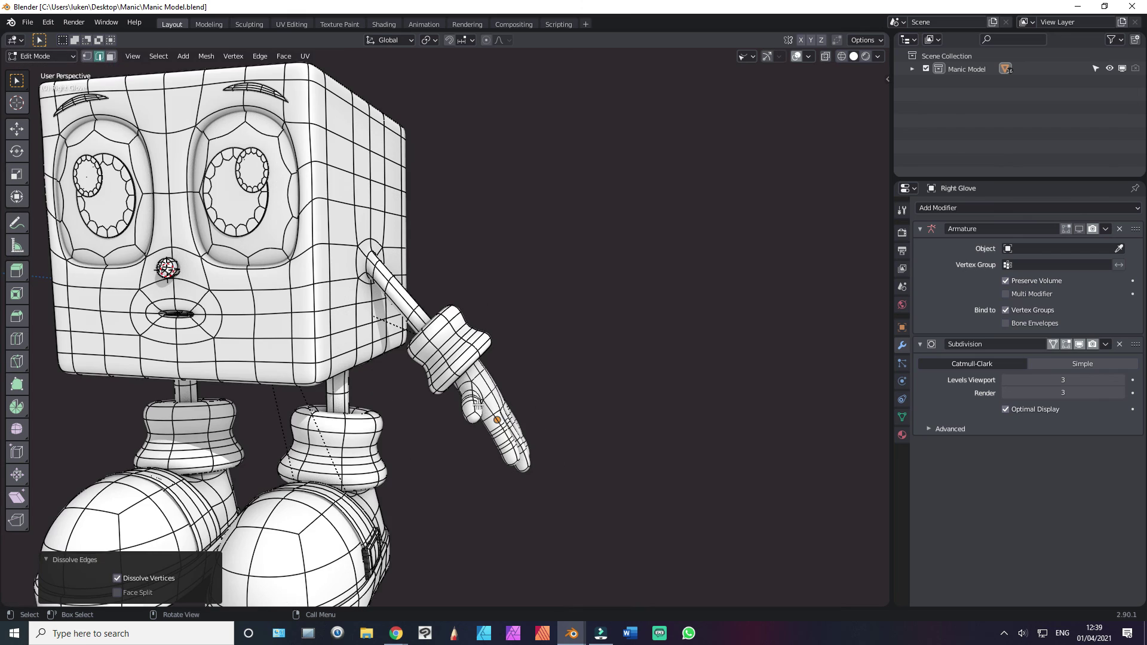
scroll(476, 404, down, 2)
scroll(539, 401, down, 2)
scroll(599, 397, up, 3)
scroll(600, 398, down, 4)
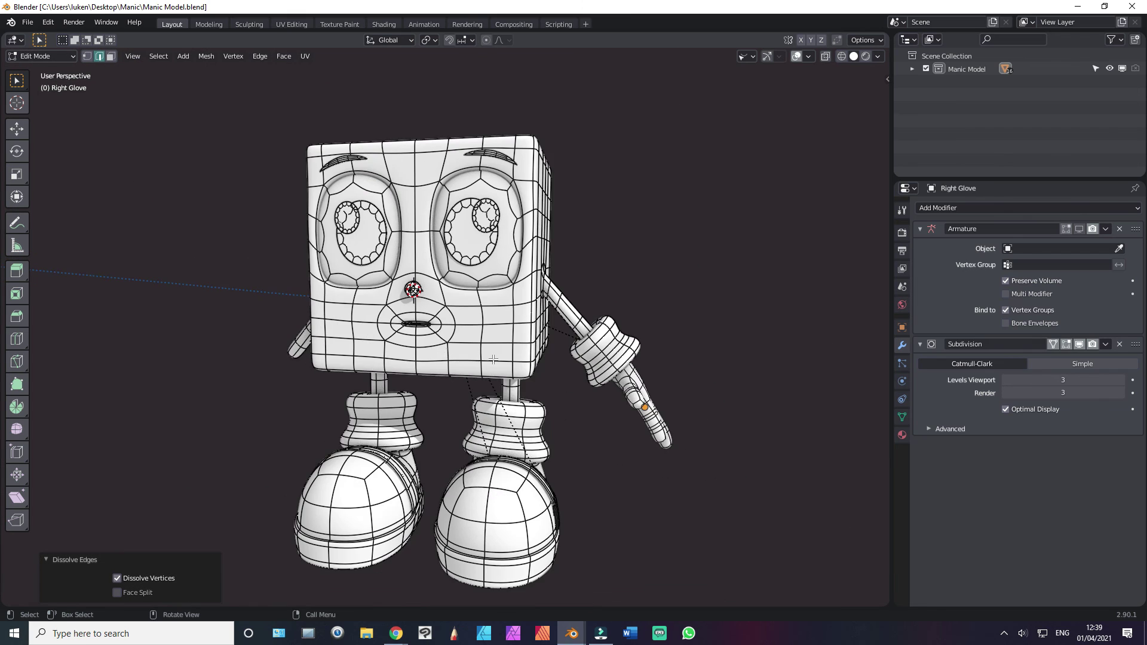
middle_drag(600, 395, 604, 363)
key(ctrl+Tab)
Step: Give the right wrist sock a Mirror modifier above Subdivision, mirrored across Body
key(4)
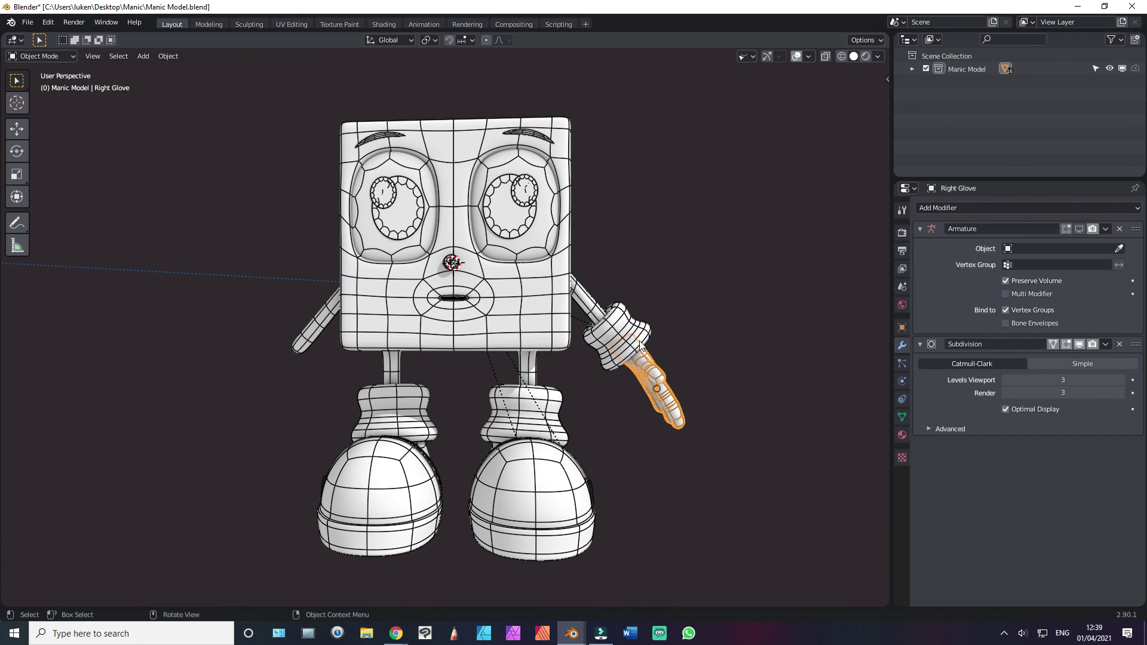
click(640, 345)
key(ctrl+s)
click(969, 209)
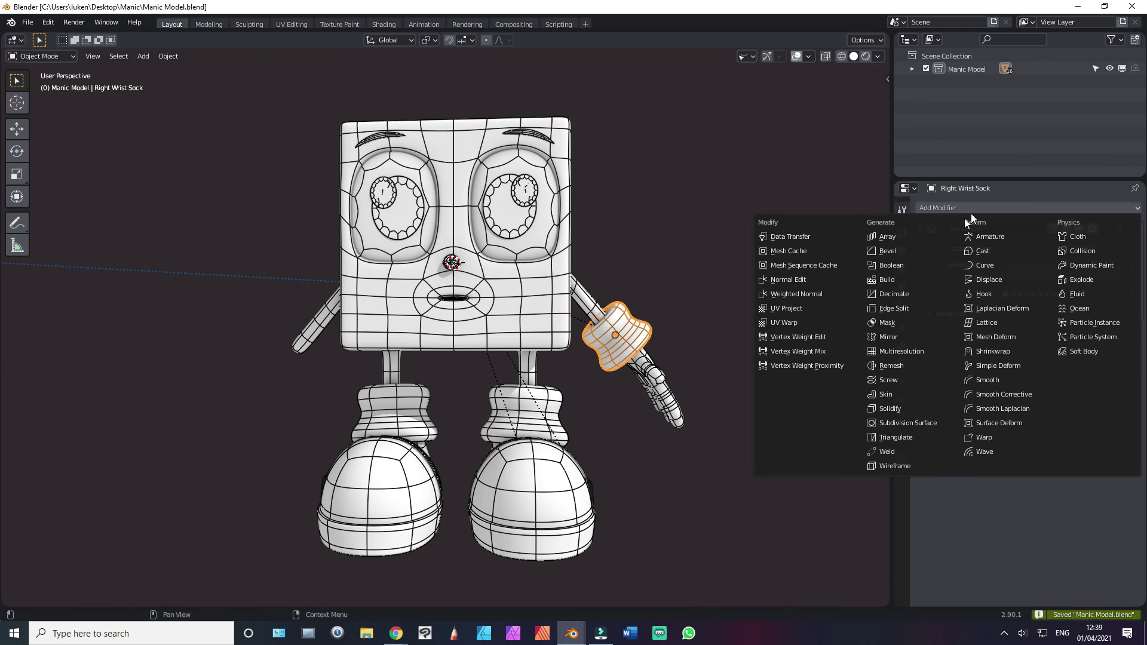
click(904, 338)
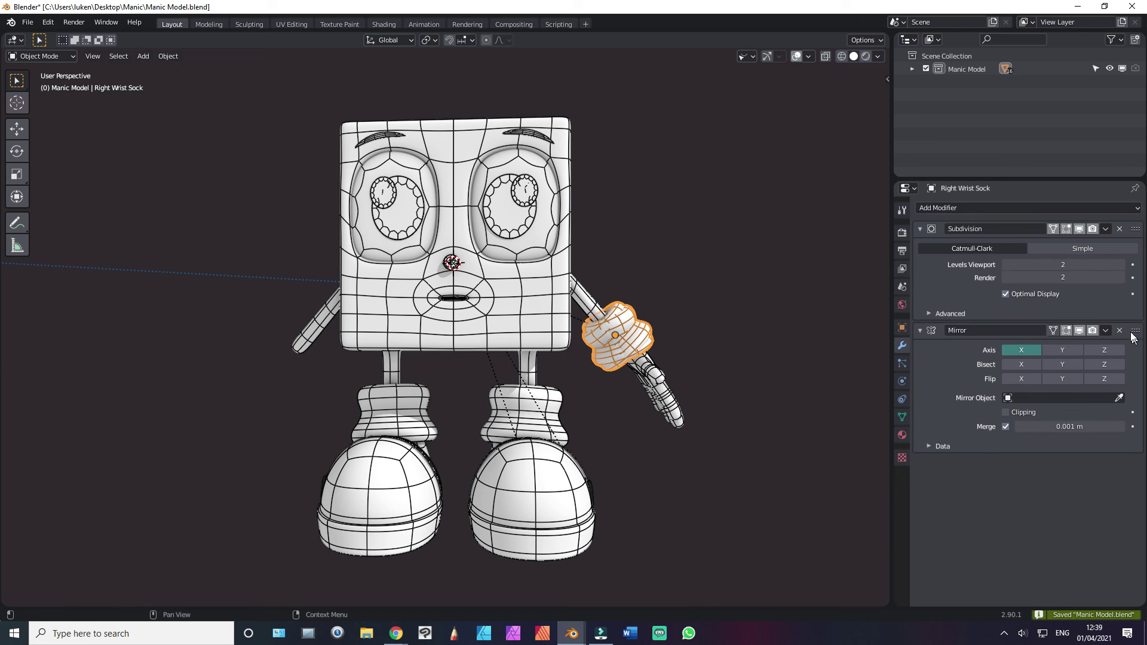
drag(1135, 331, 1133, 230)
click(1119, 296)
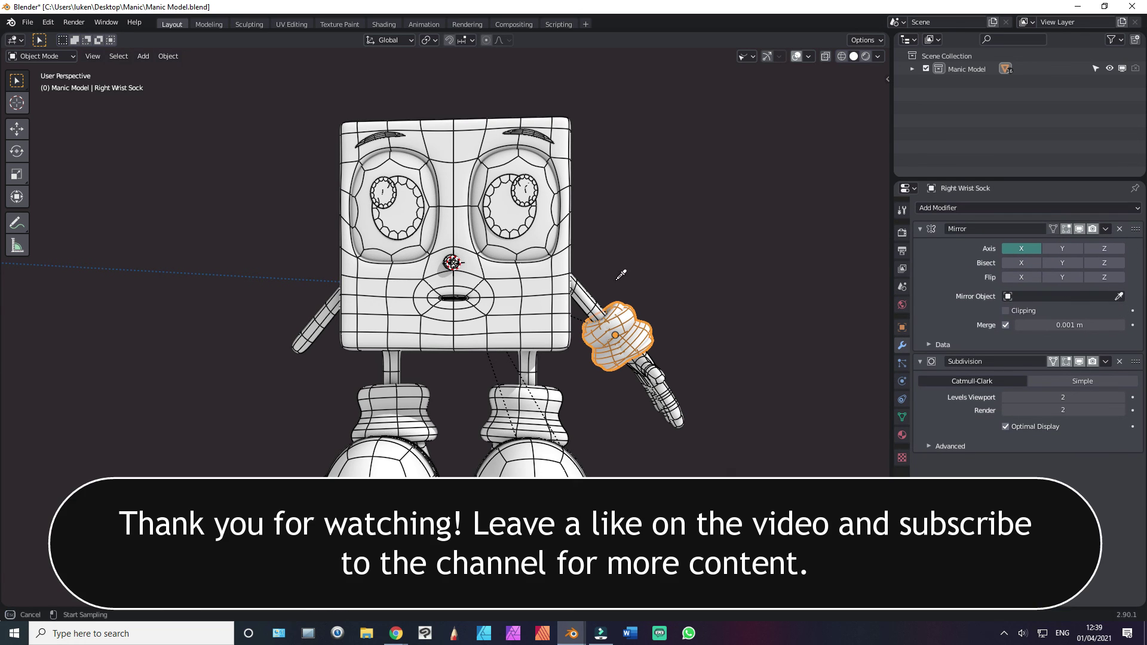
click(550, 304)
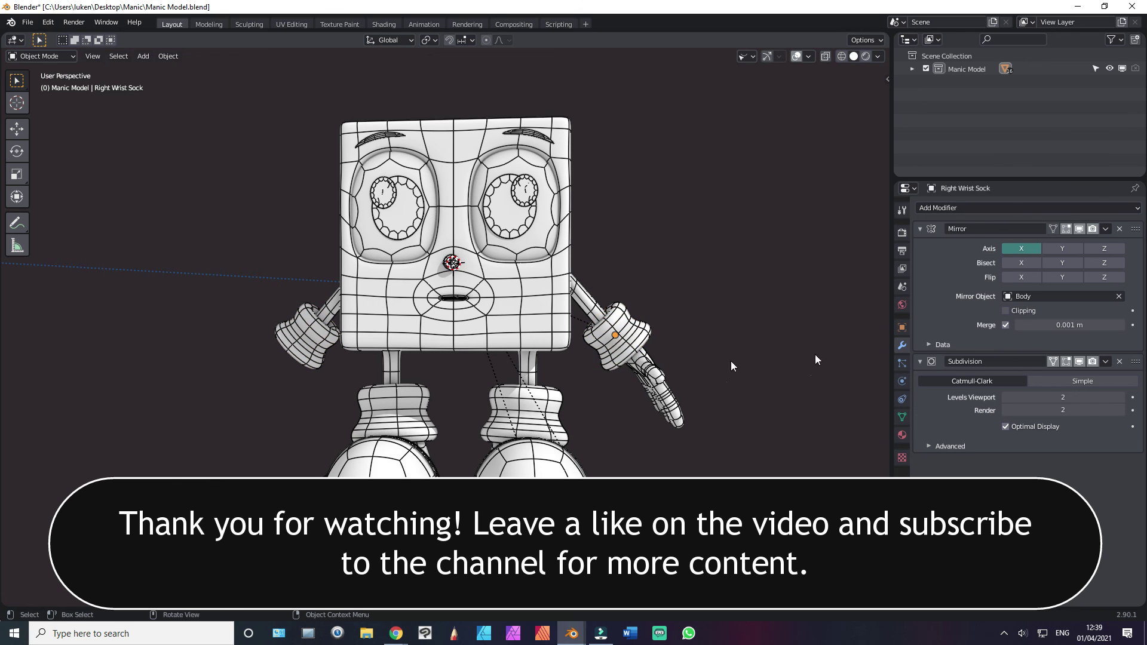
Step: Add a Mirror modifier across Body to the right glove and remove its Armature modifier
click(655, 386)
click(1054, 209)
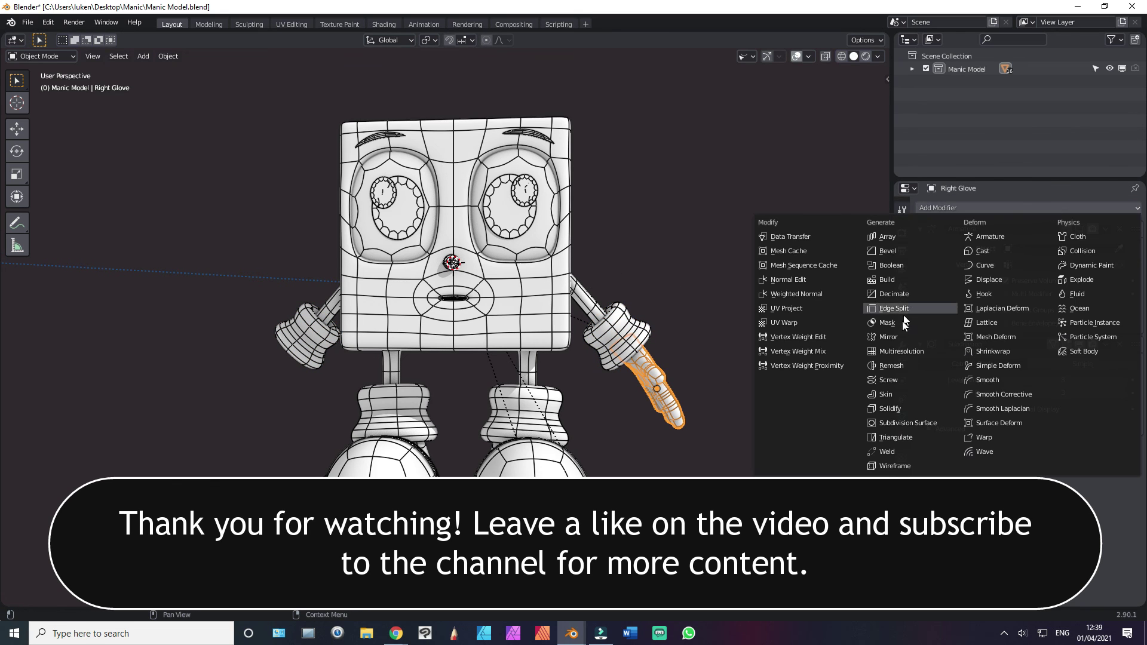
click(896, 338)
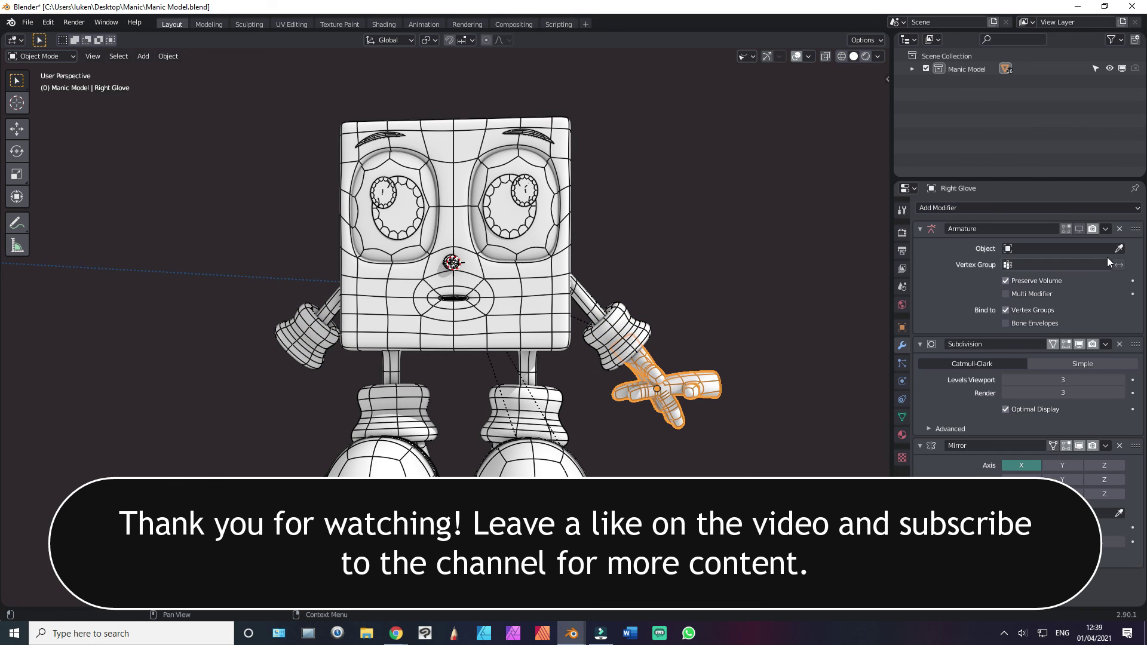
click(1120, 229)
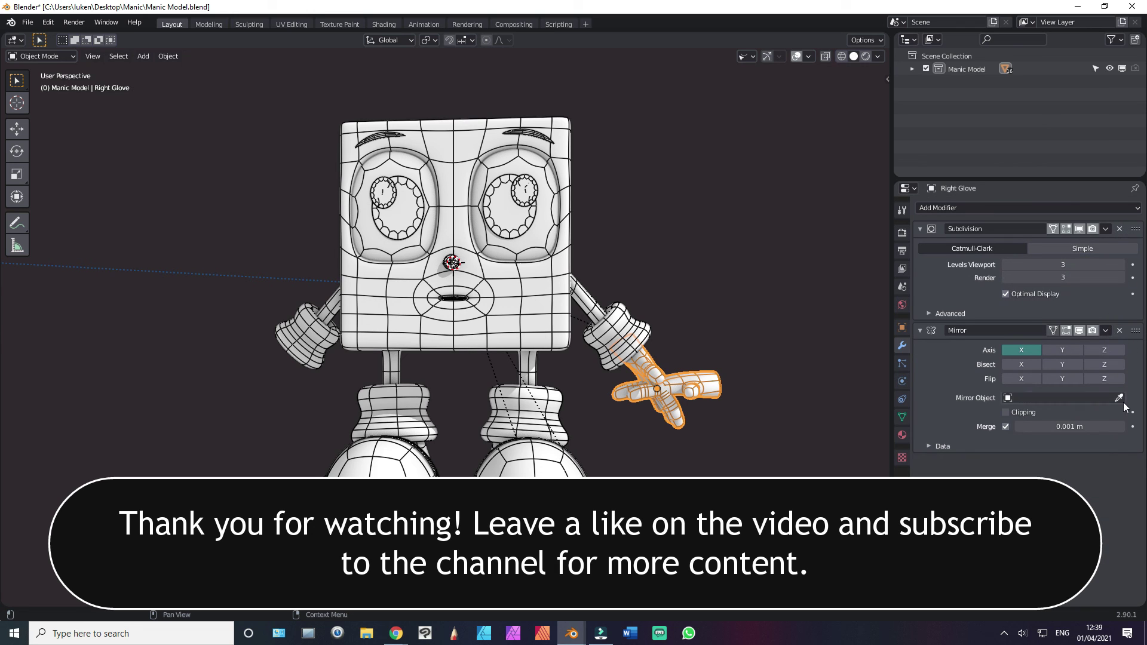
click(523, 281)
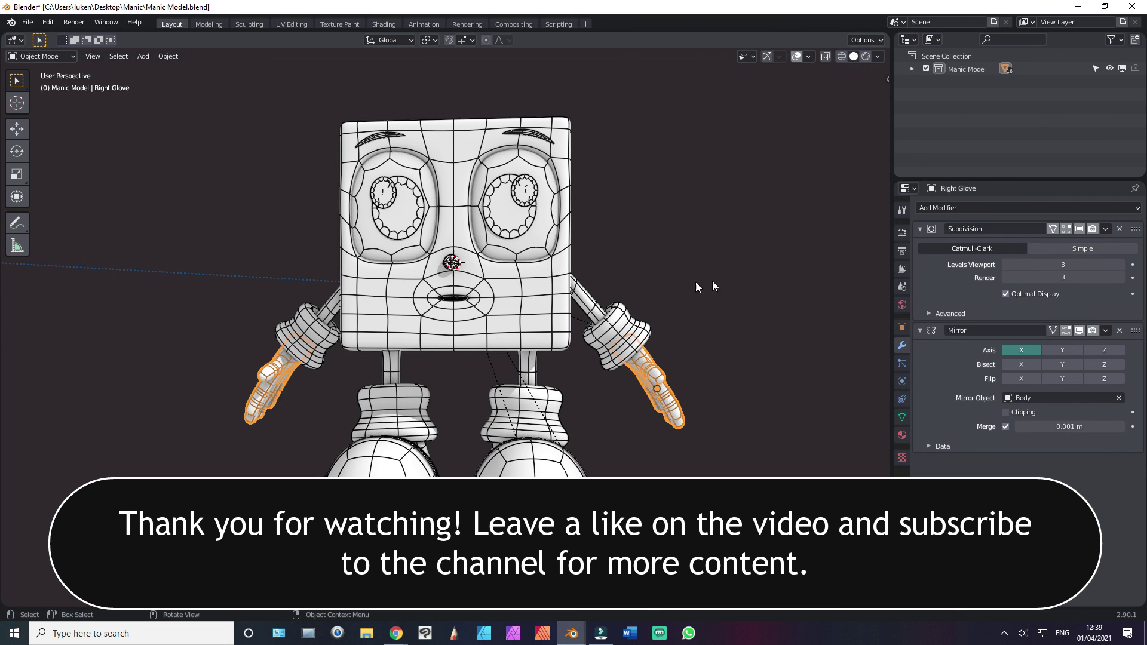
Step: Scale the right wrist sock slightly smaller
key(a)
scroll(575, 295, down, 2)
middle_drag(575, 295, 581, 329)
scroll(581, 329, up, 4)
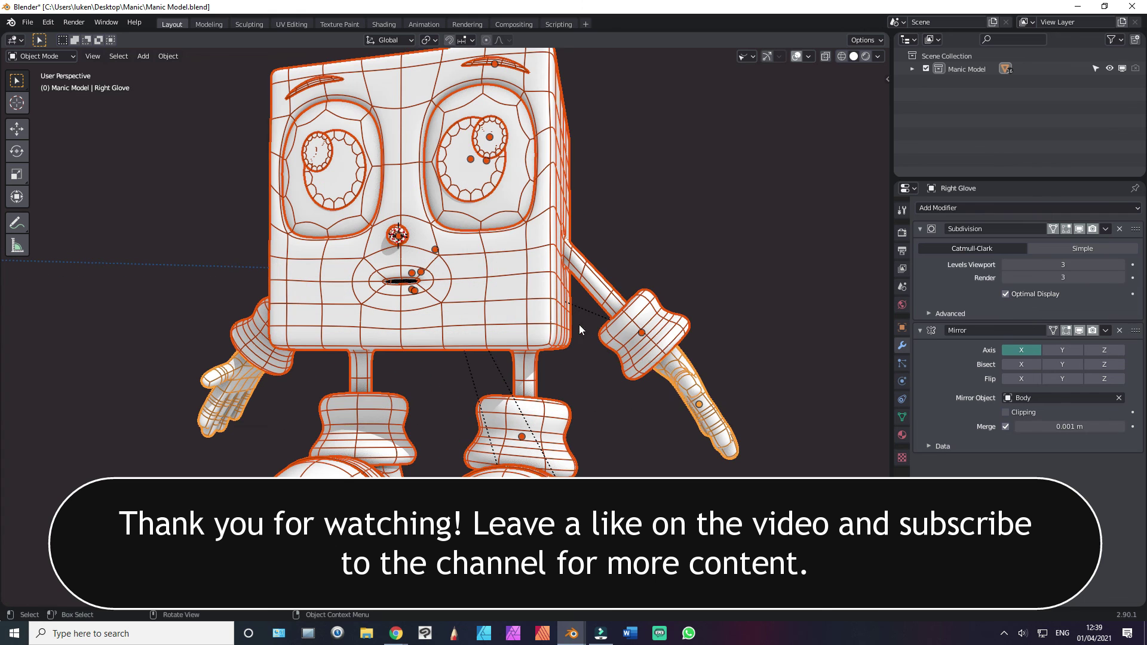
key(alt+a)
click(699, 386)
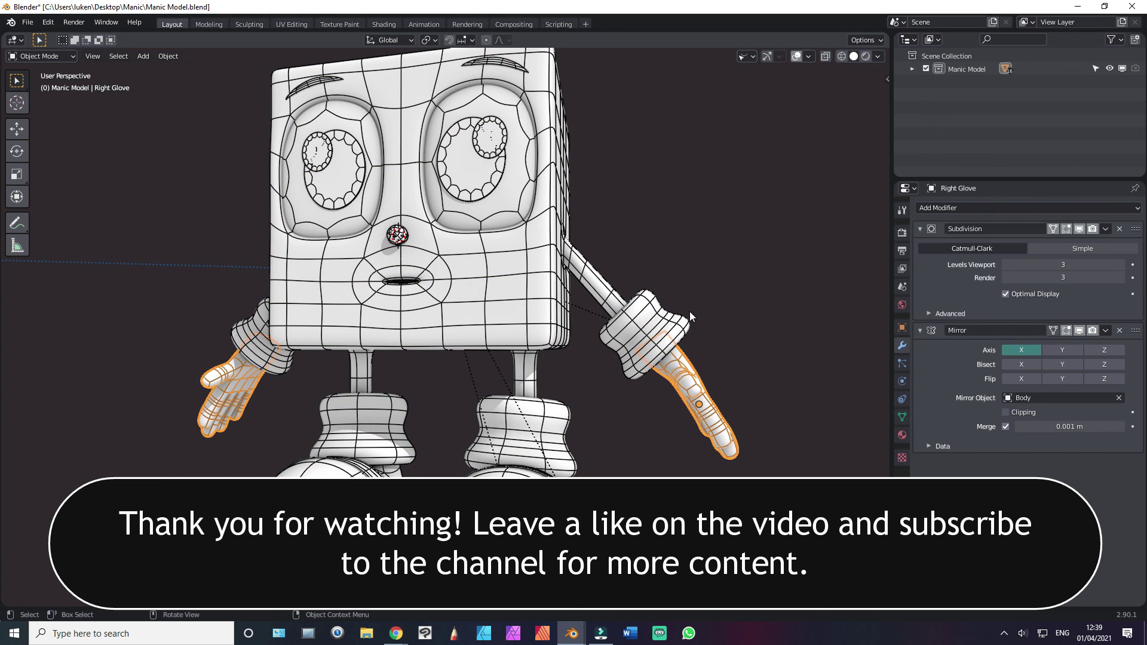
click(687, 312)
key(s)
click(717, 294)
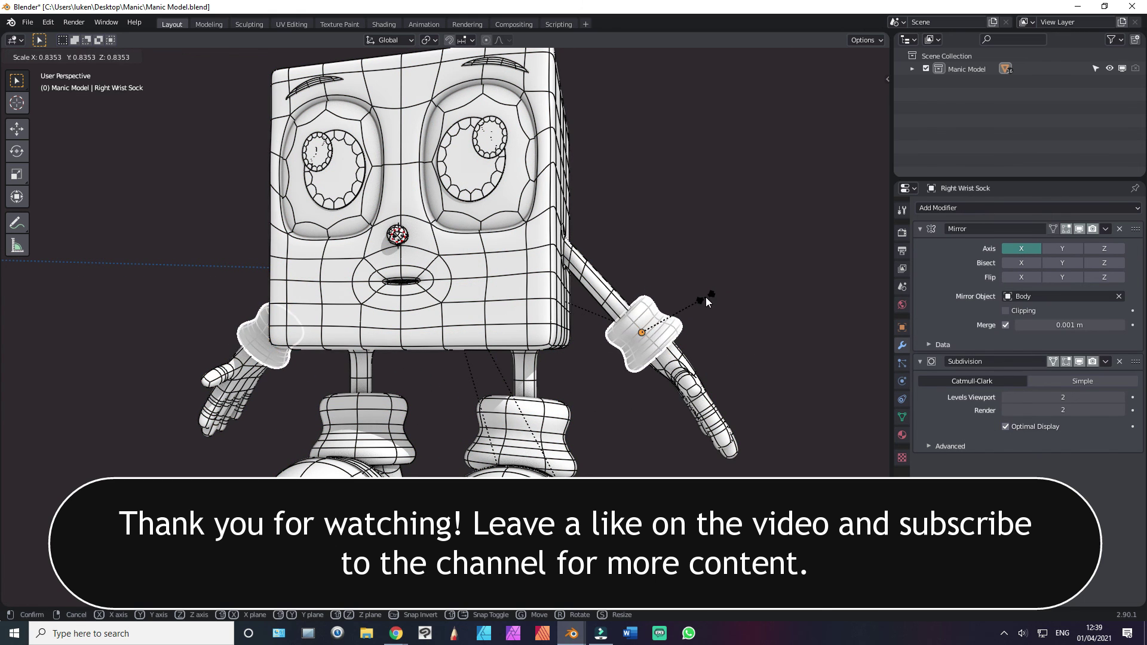
Step: Scale the right glove slightly larger and orbit to check the side view
click(680, 397)
key(s)
click(750, 342)
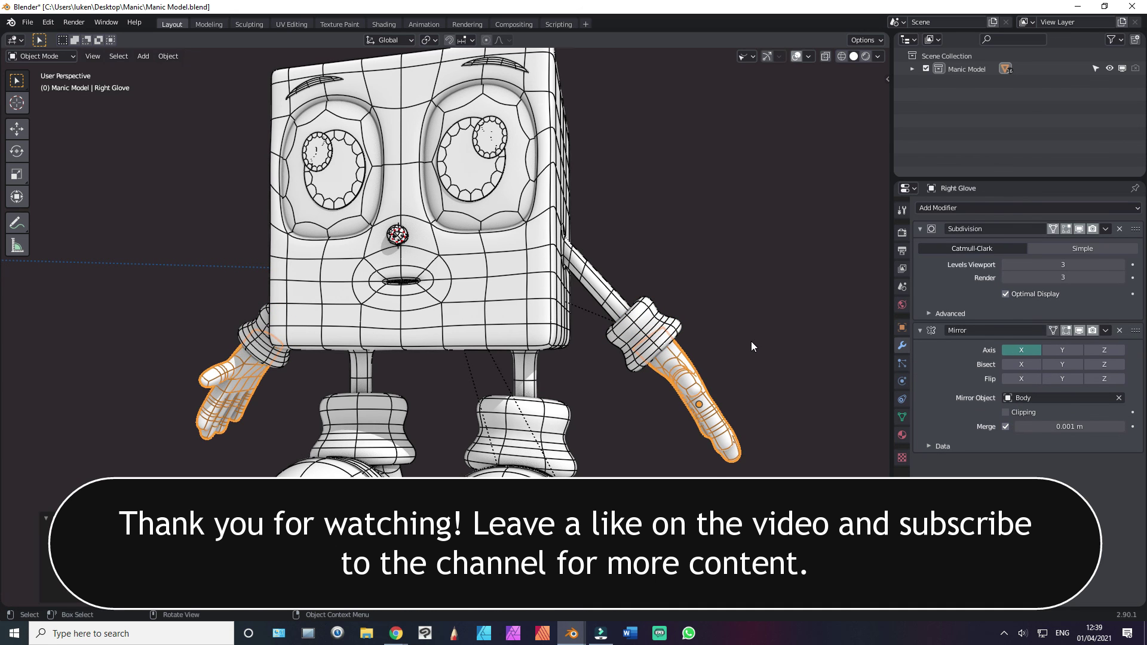
click(758, 342)
mouse_move(758, 342)
middle_down()
mouse_move(513, 296)
mouse_move(446, 321)
mouse_move(559, 325)
middle_up()
key(ctrl+s)
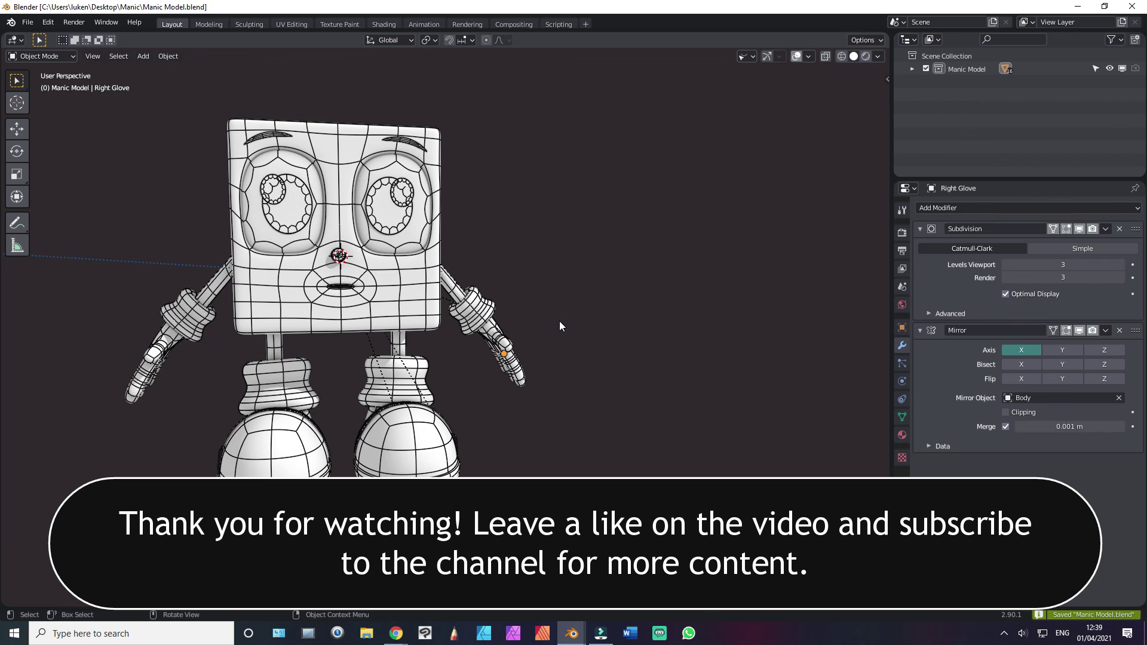
scroll(445, 342, up, 4)
scroll(514, 385, down, 1)
Step: Move the wrist sock and glove up into the cuffs, then save the file
shift+middle_drag(514, 385, 541, 334)
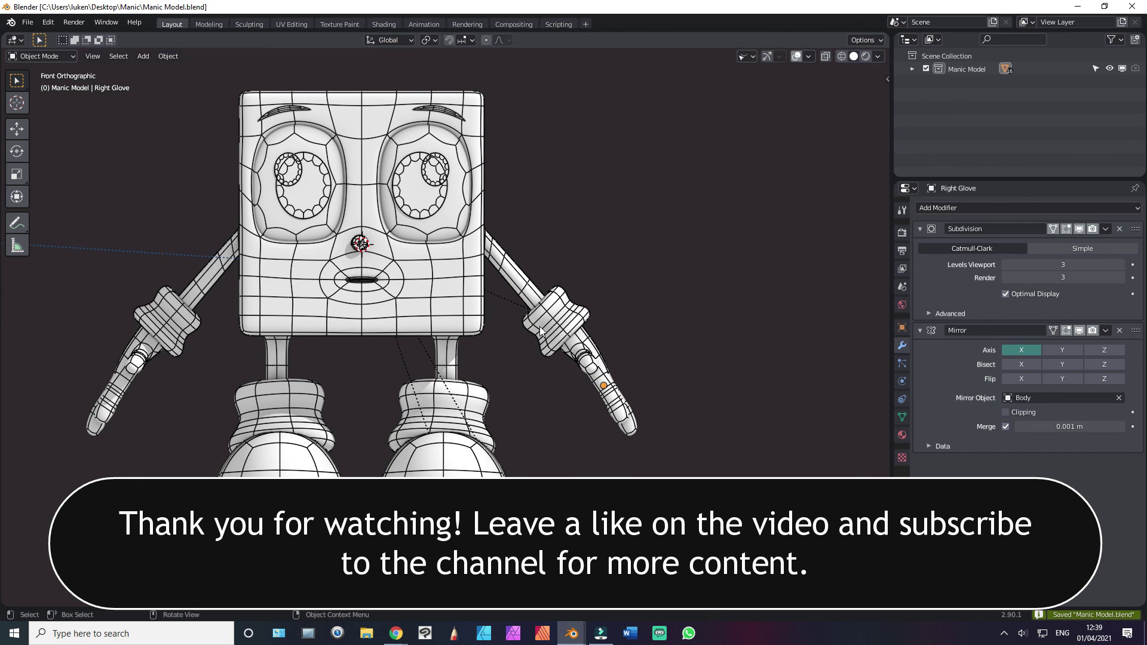
click(544, 330)
click(600, 359)
key(g)
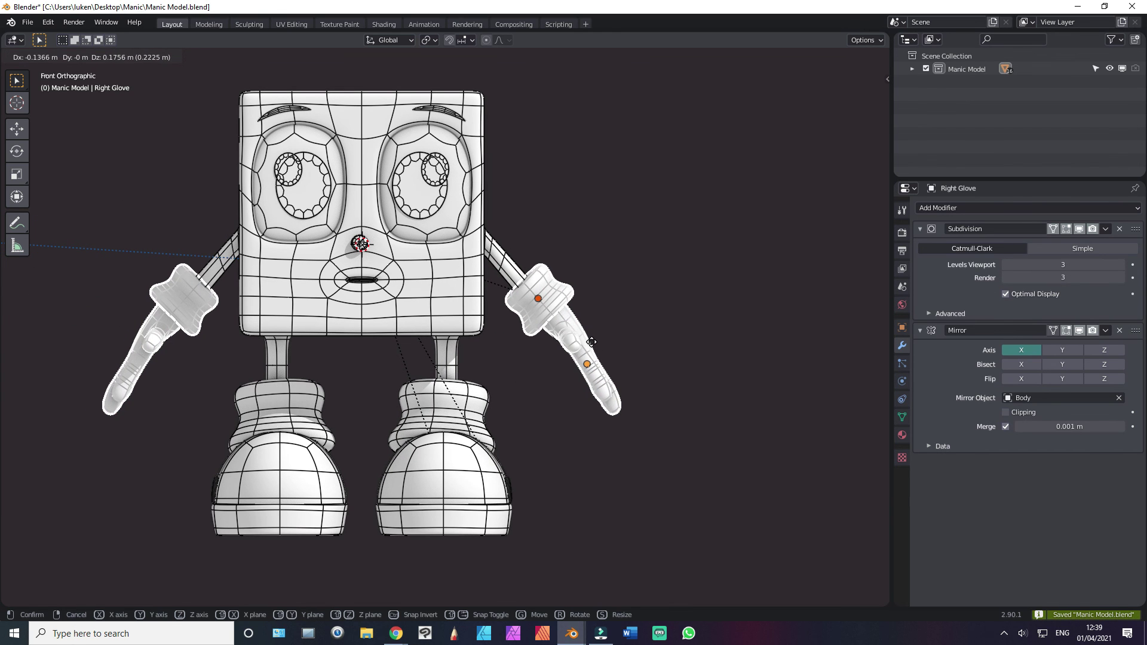
click(589, 348)
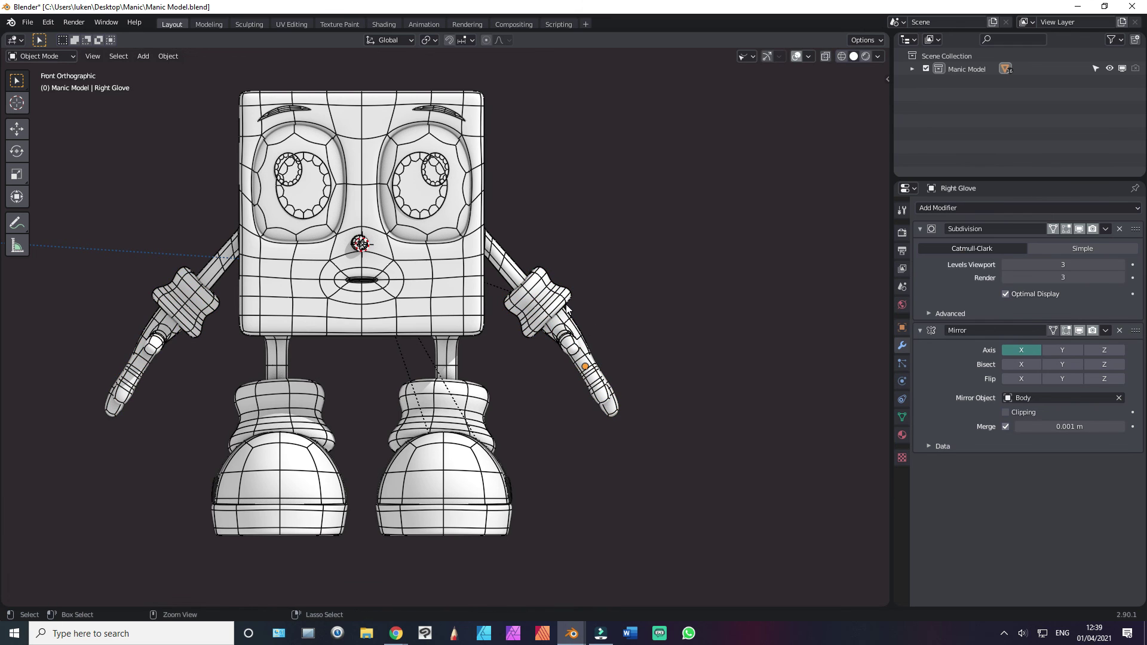
mouse_move(586, 331)
shift+middle_down()
mouse_move(637, 350)
mouse_move(671, 317)
shift+middle_up()
scroll(638, 350, up, 1)
scroll(638, 350, down, 1)
key(ctrl+s)
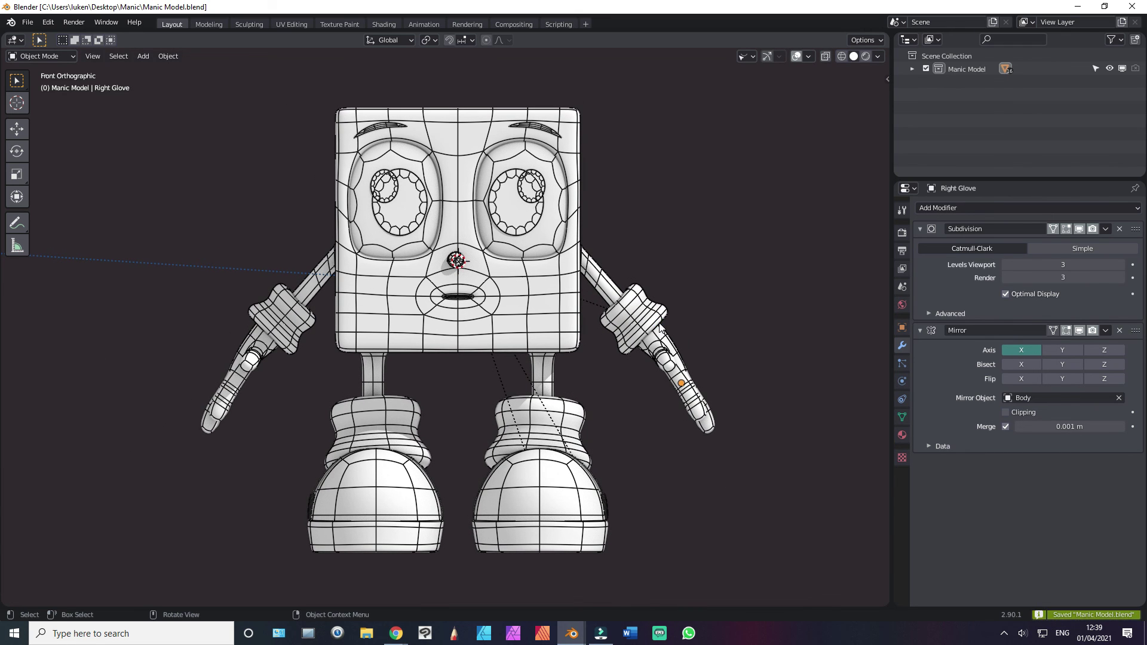